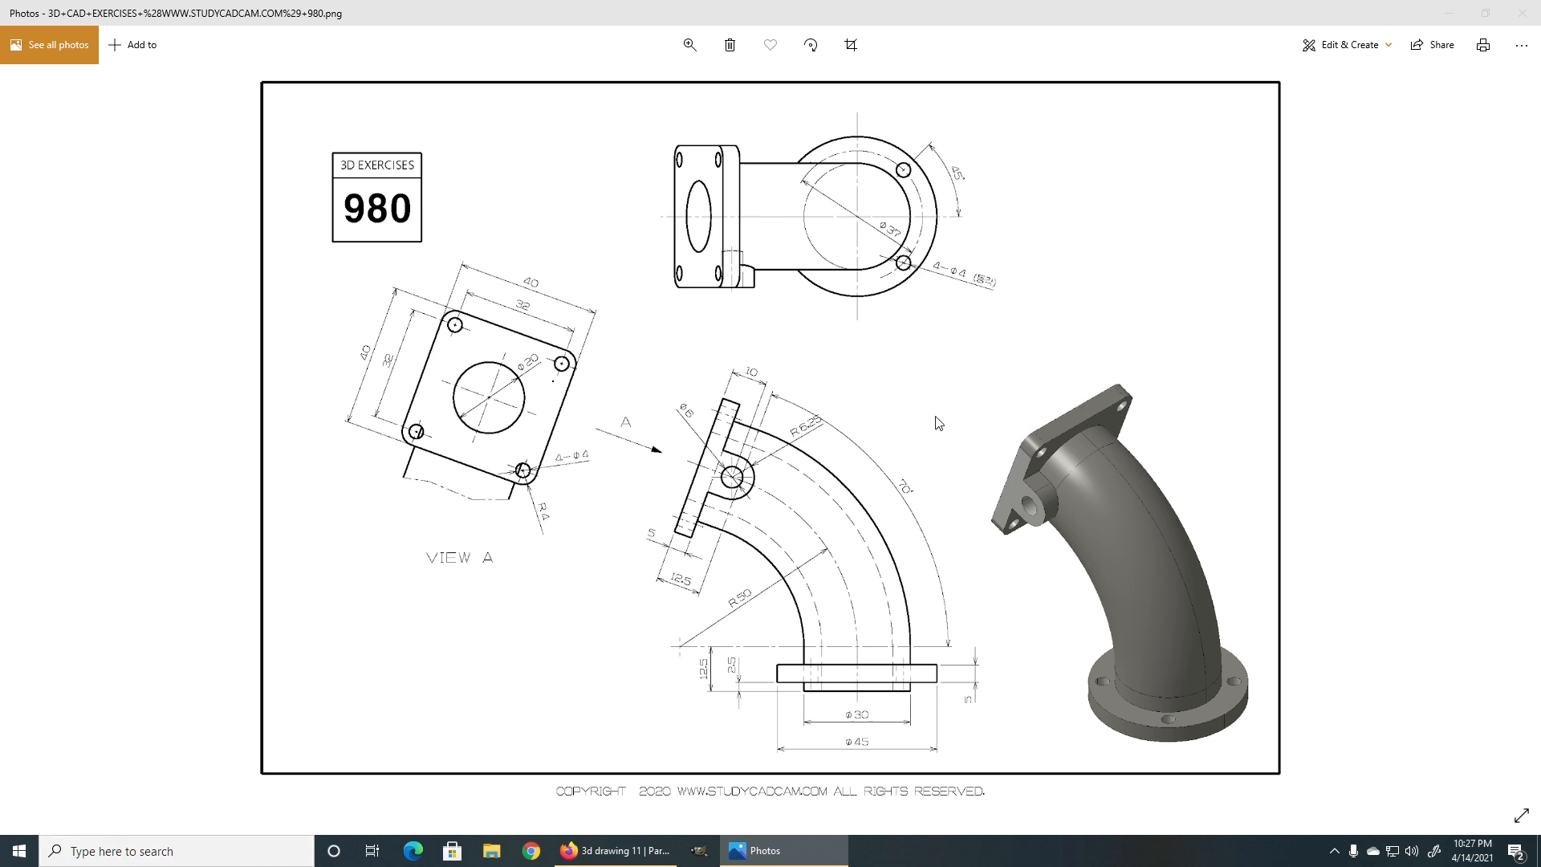
Review the previously finished elbow model and its feature list in the other document.
{"action": "left_click", "coordinate": [622, 850]}
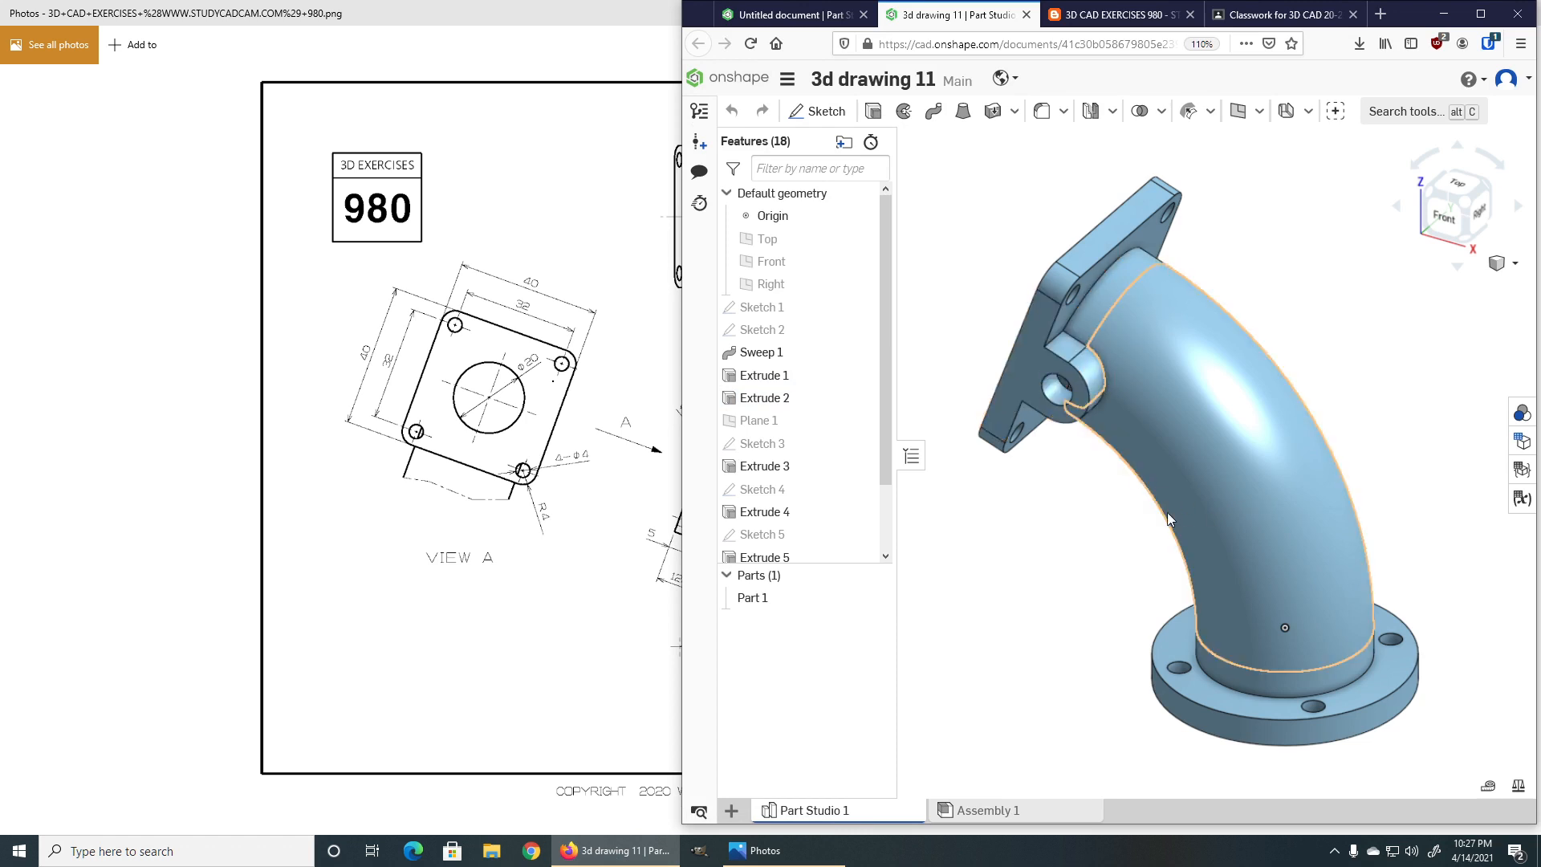
{"action": "mouse_move", "coordinate": [1058, 536]}
{"action": "right_mouse_down"}
{"action": "mouse_move", "coordinate": [1187, 522]}
{"action": "mouse_move", "coordinate": [1070, 530]}
{"action": "mouse_move", "coordinate": [1110, 503]}
{"action": "mouse_move", "coordinate": [1131, 601]}
{"action": "mouse_move", "coordinate": [1063, 585]}
{"action": "mouse_move", "coordinate": [1043, 509]}
{"action": "mouse_move", "coordinate": [1037, 528]}
{"action": "right_mouse_up"}
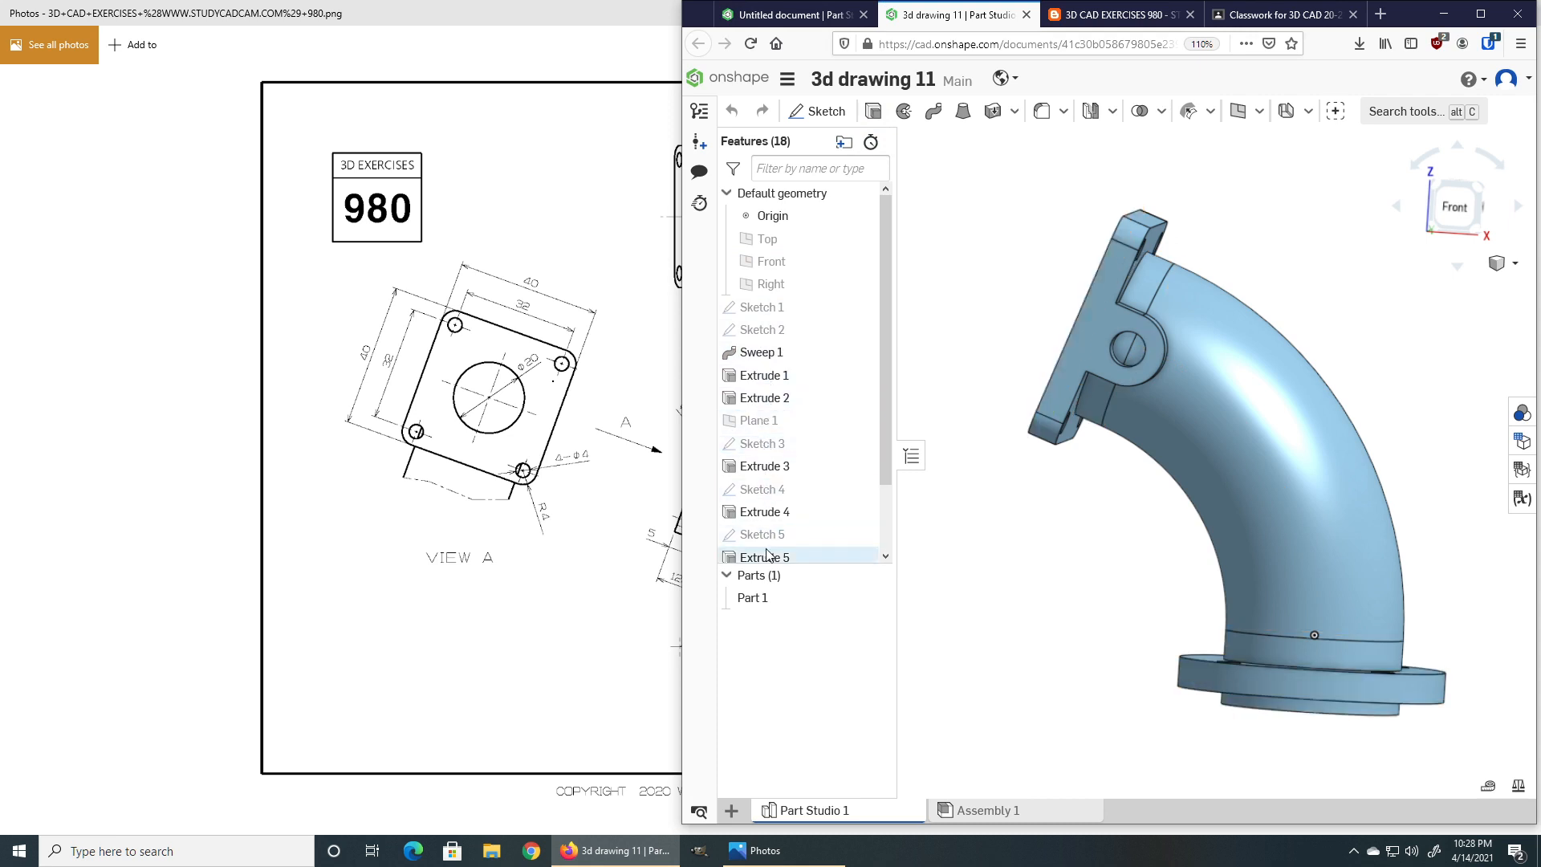
{"action": "scroll", "coordinate": [770, 546], "scroll_direction": "down", "scroll_amount": 2}
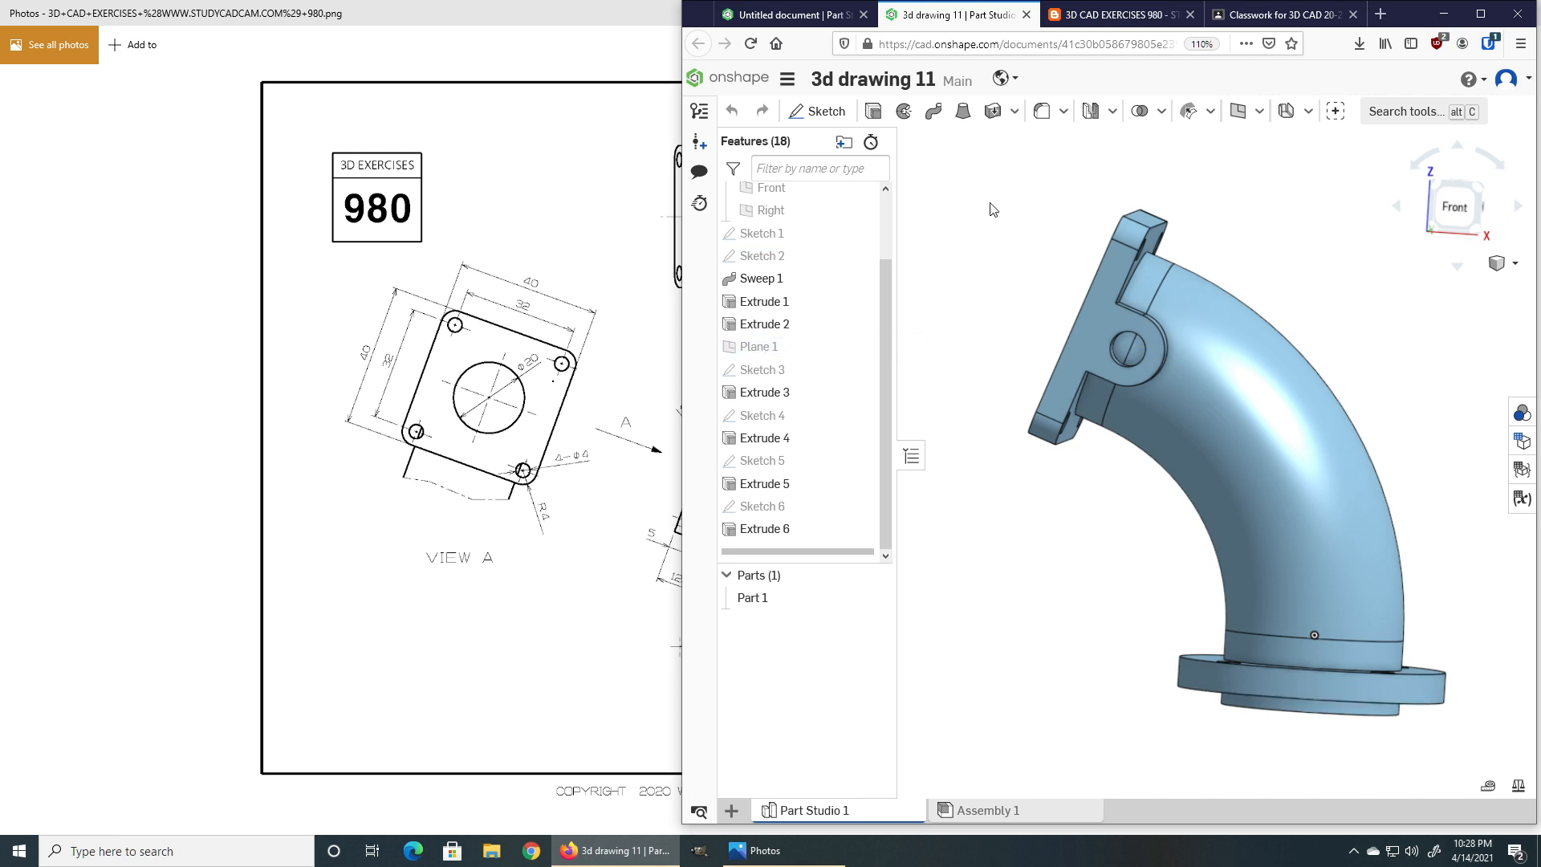
Switch to the untitled document, then restore the reference drawing window and zoom into the drawing.
{"action": "left_click", "coordinate": [795, 16]}
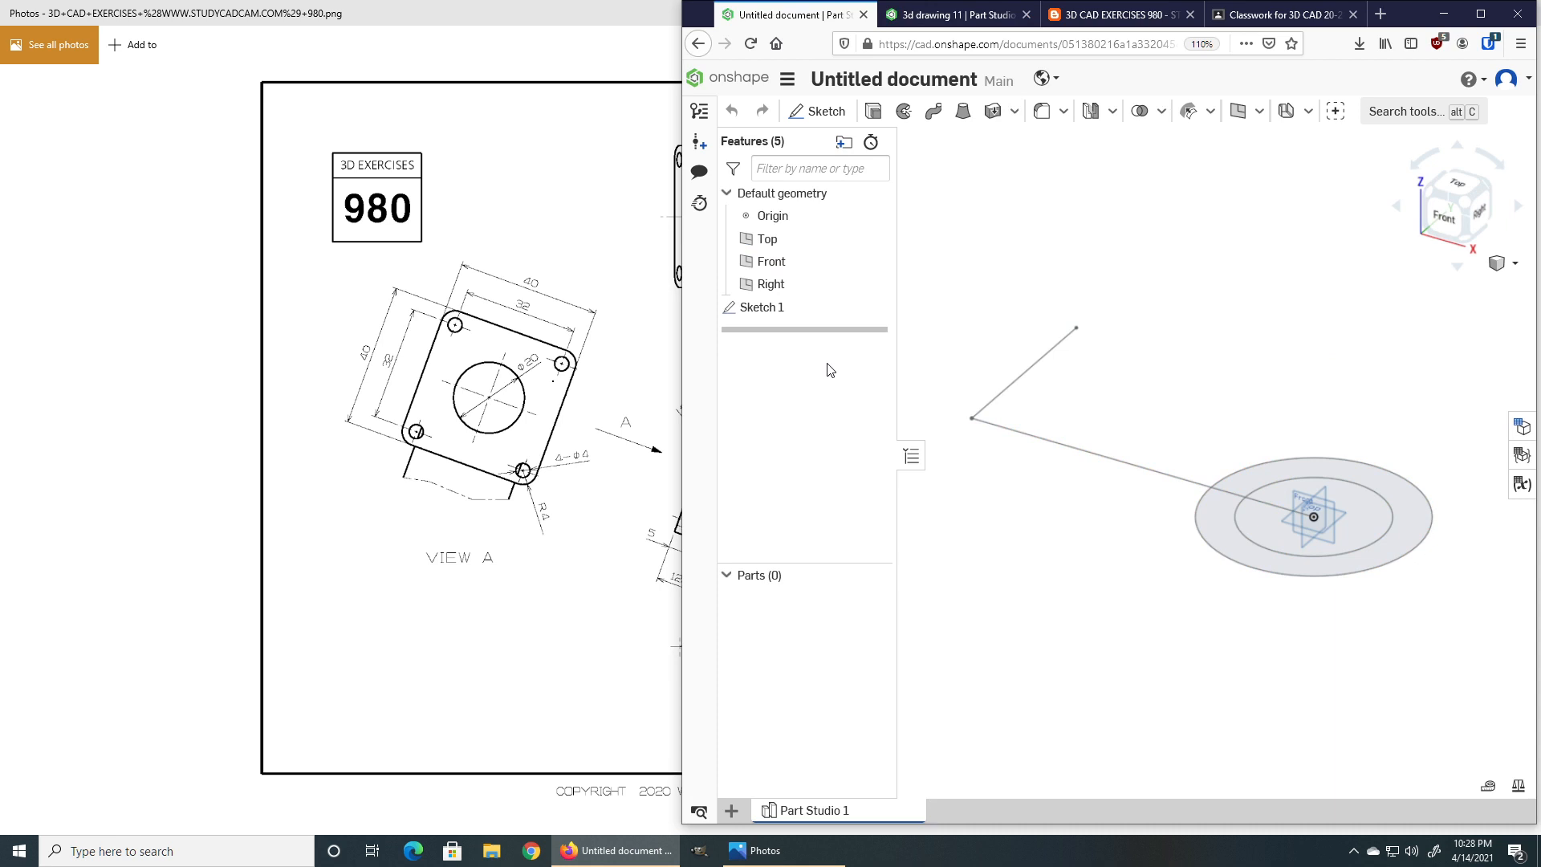
{"action": "left_click", "coordinate": [571, 37]}
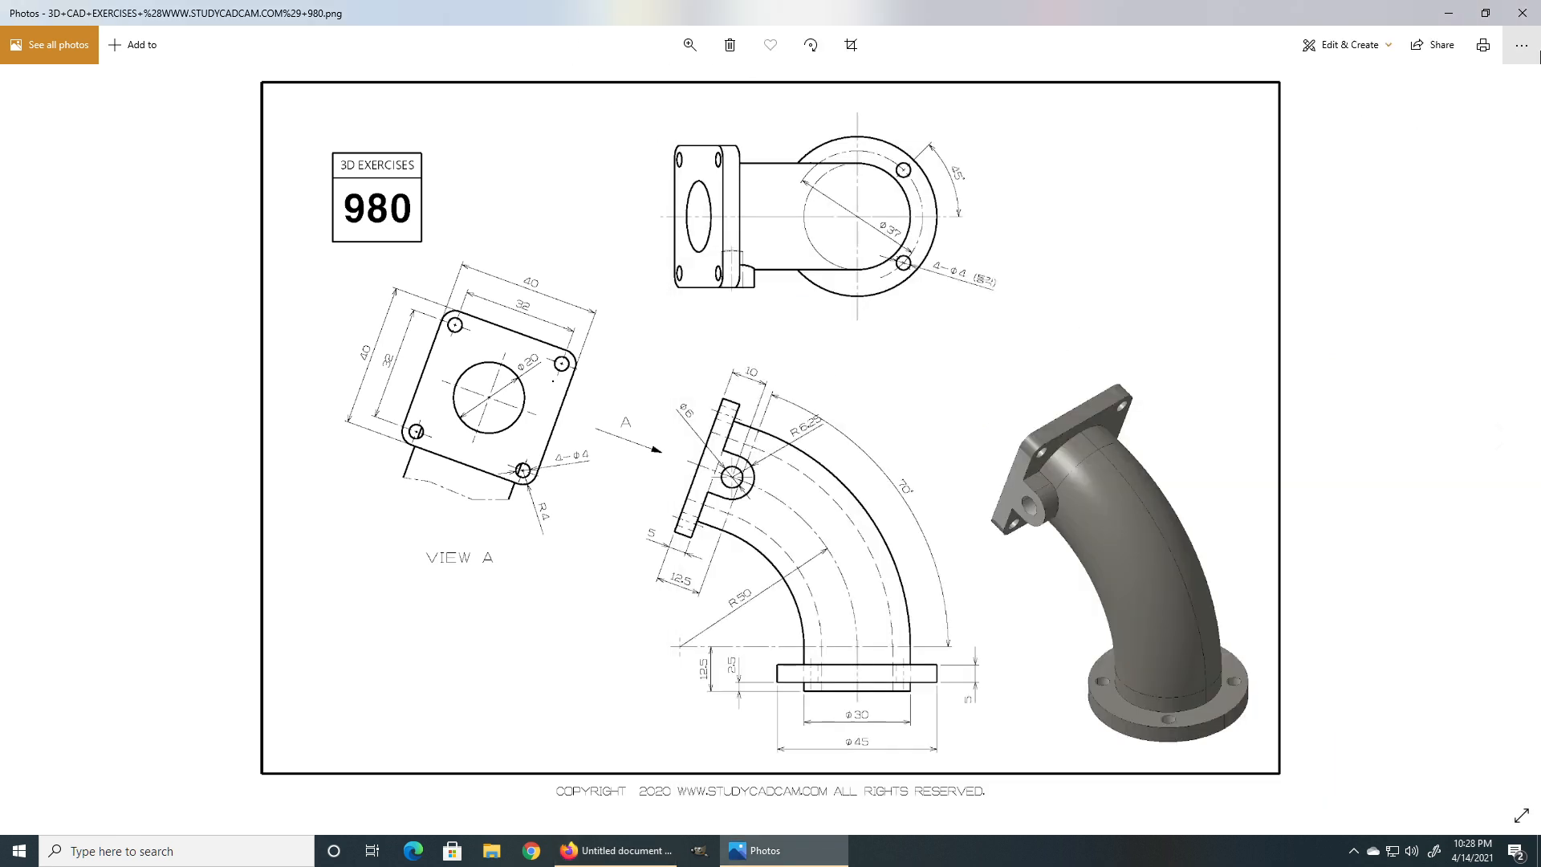
{"action": "left_click", "coordinate": [1484, 14]}
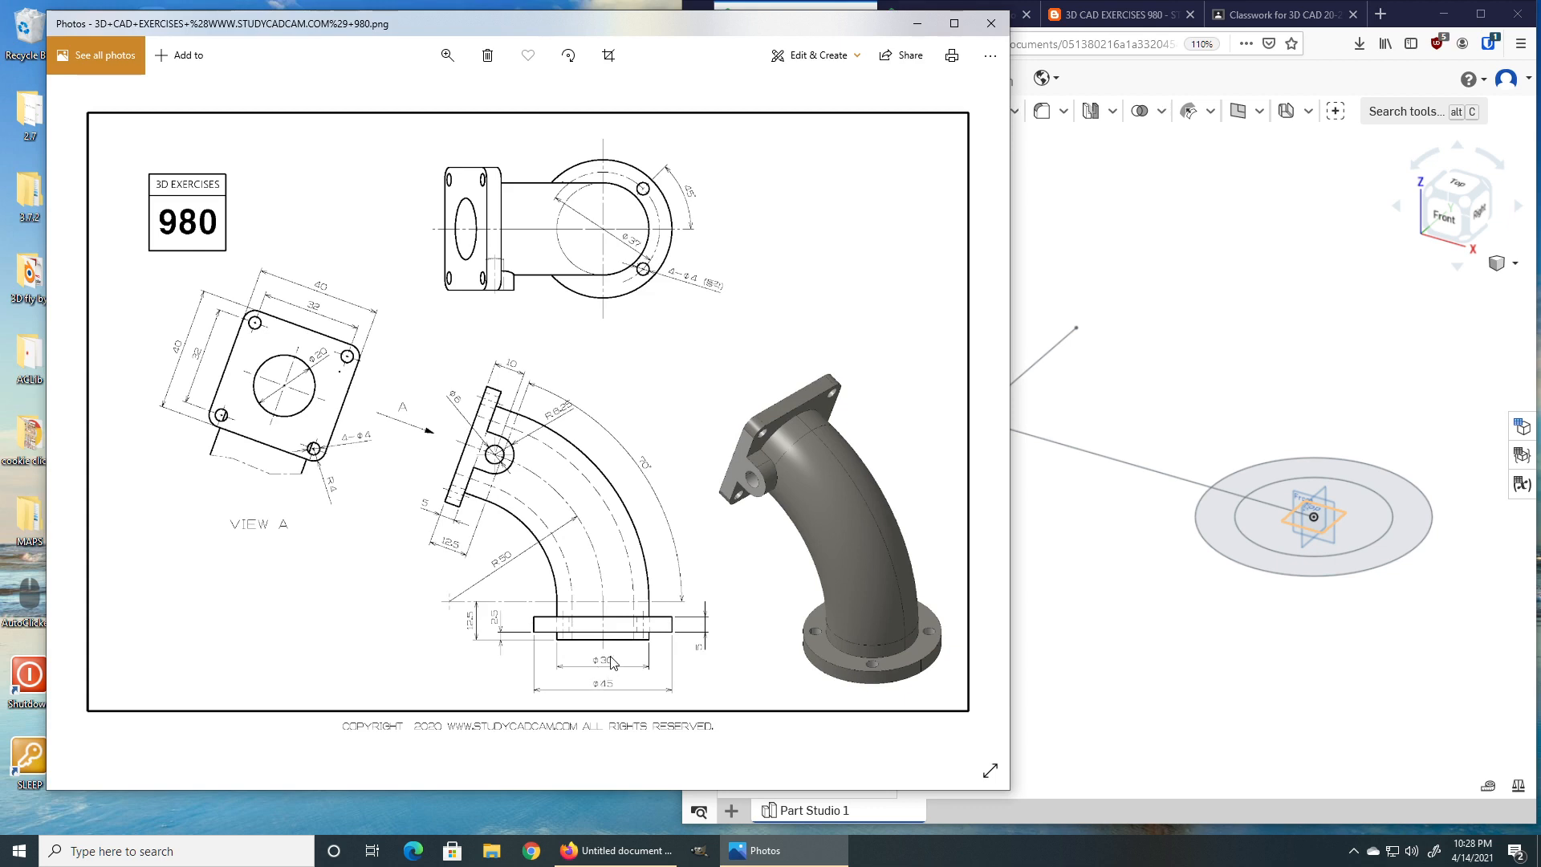
{"action": "left_click", "coordinate": [447, 56]}
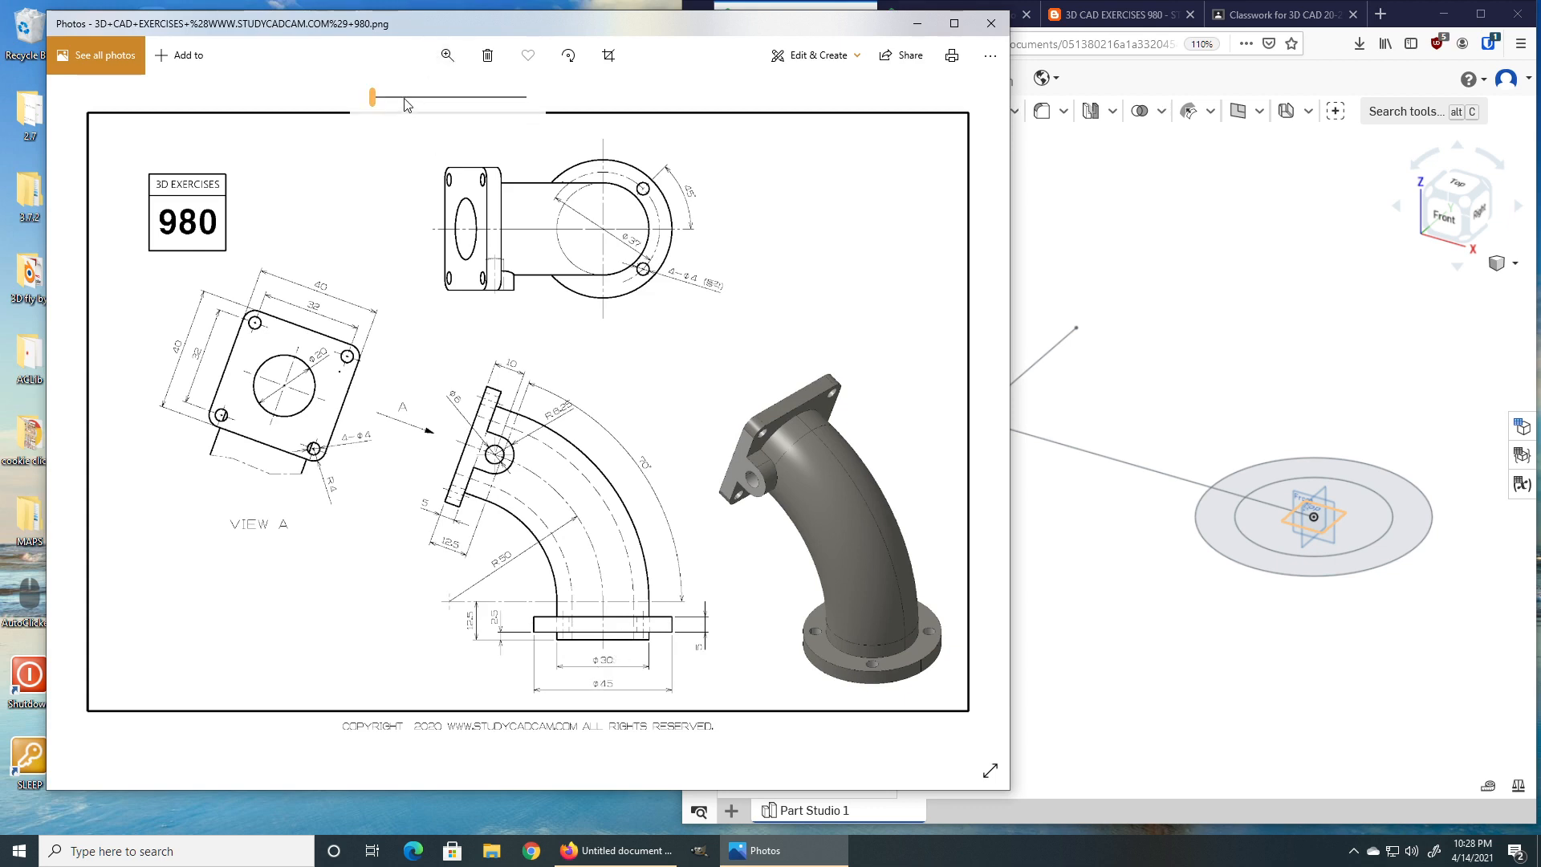
{"action": "left_click_drag", "start_coordinate": [413, 97], "coordinate": [397, 98]}
Examine the elbow and flange dimensions in the reference drawing.
{"action": "mouse_move", "coordinate": [809, 671]}
{"action": "left_mouse_down"}
{"action": "mouse_move", "coordinate": [604, 432]}
{"action": "mouse_move", "coordinate": [500, 389]}
{"action": "mouse_move", "coordinate": [590, 392]}
{"action": "left_mouse_up"}
{"action": "left_click_drag", "start_coordinate": [461, 479], "coordinate": [588, 482]}
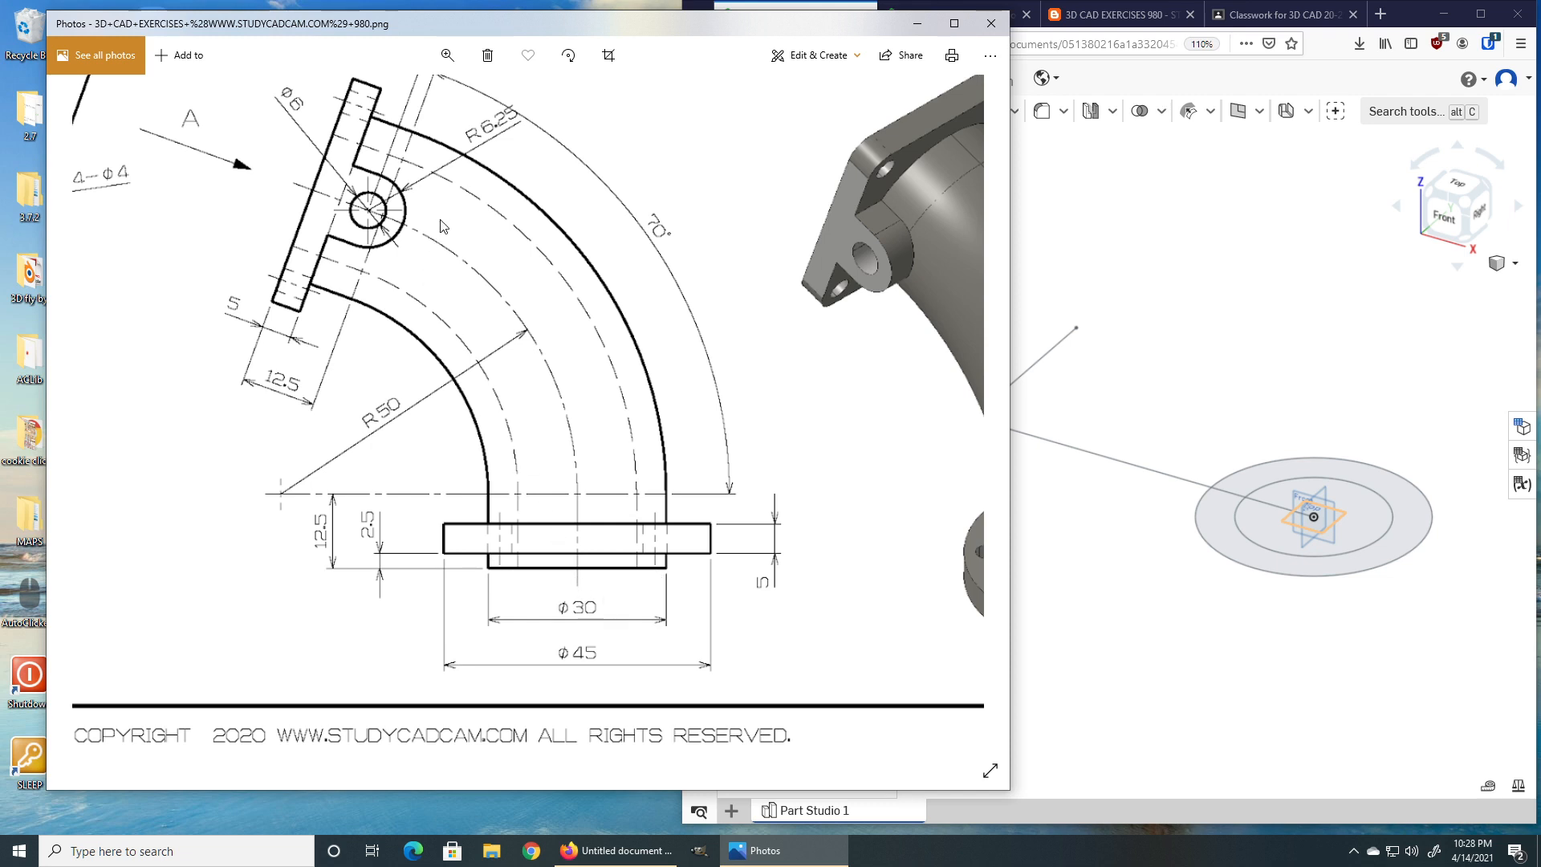
{"action": "left_click_drag", "start_coordinate": [575, 377], "coordinate": [720, 374]}
{"action": "left_click_drag", "start_coordinate": [293, 382], "coordinate": [651, 433]}
{"action": "mouse_move", "coordinate": [562, 311]}
{"action": "left_mouse_down"}
{"action": "mouse_move", "coordinate": [567, 461]}
{"action": "mouse_move", "coordinate": [593, 463]}
{"action": "left_mouse_up"}
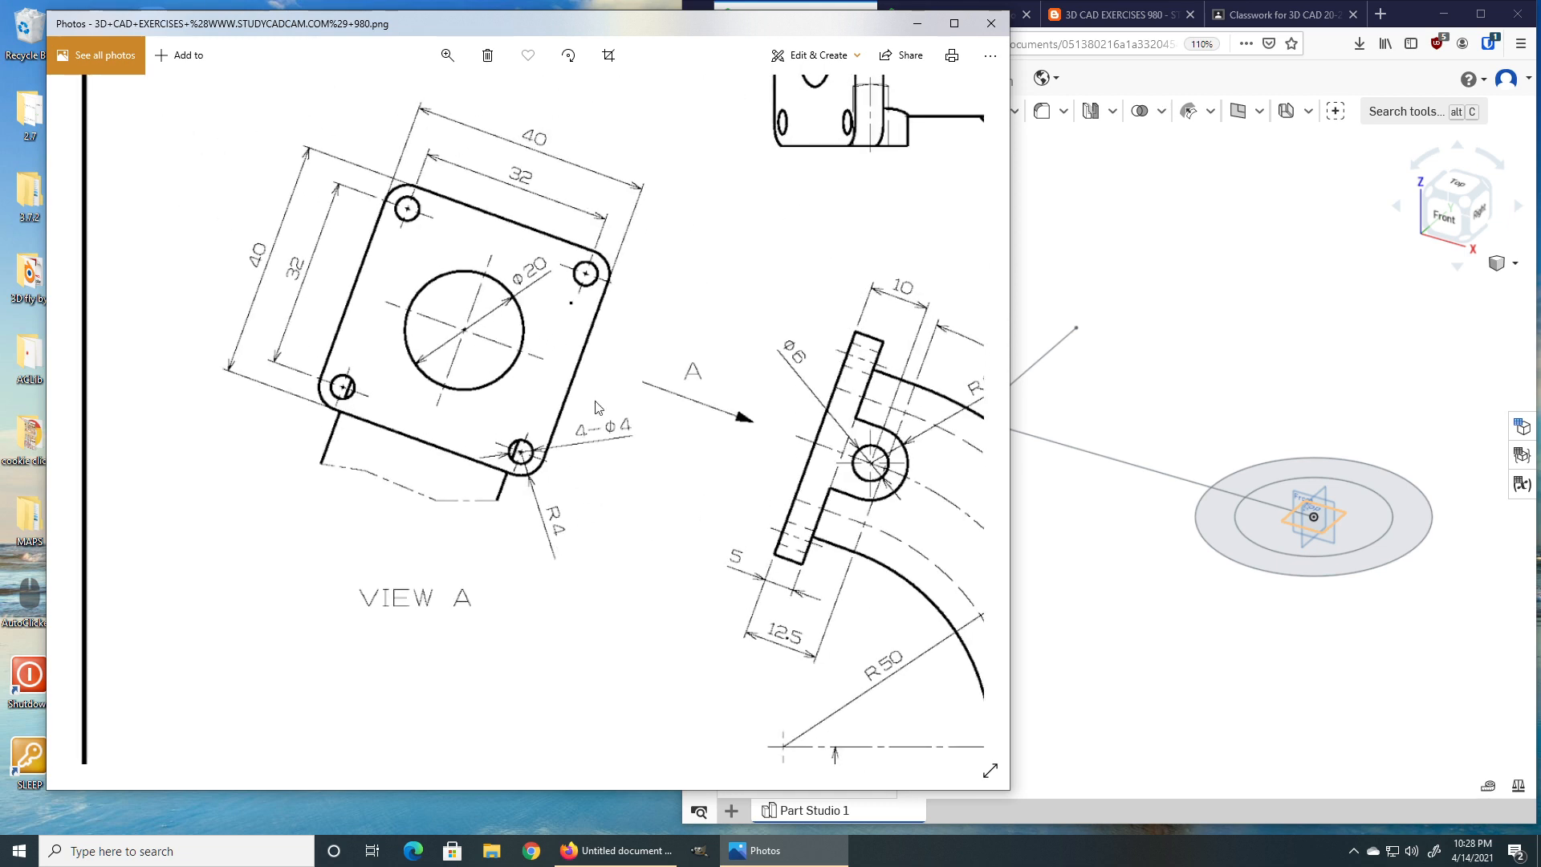
{"action": "left_click_drag", "start_coordinate": [737, 493], "coordinate": [369, 296]}
{"action": "left_click_drag", "start_coordinate": [607, 465], "coordinate": [531, 485]}
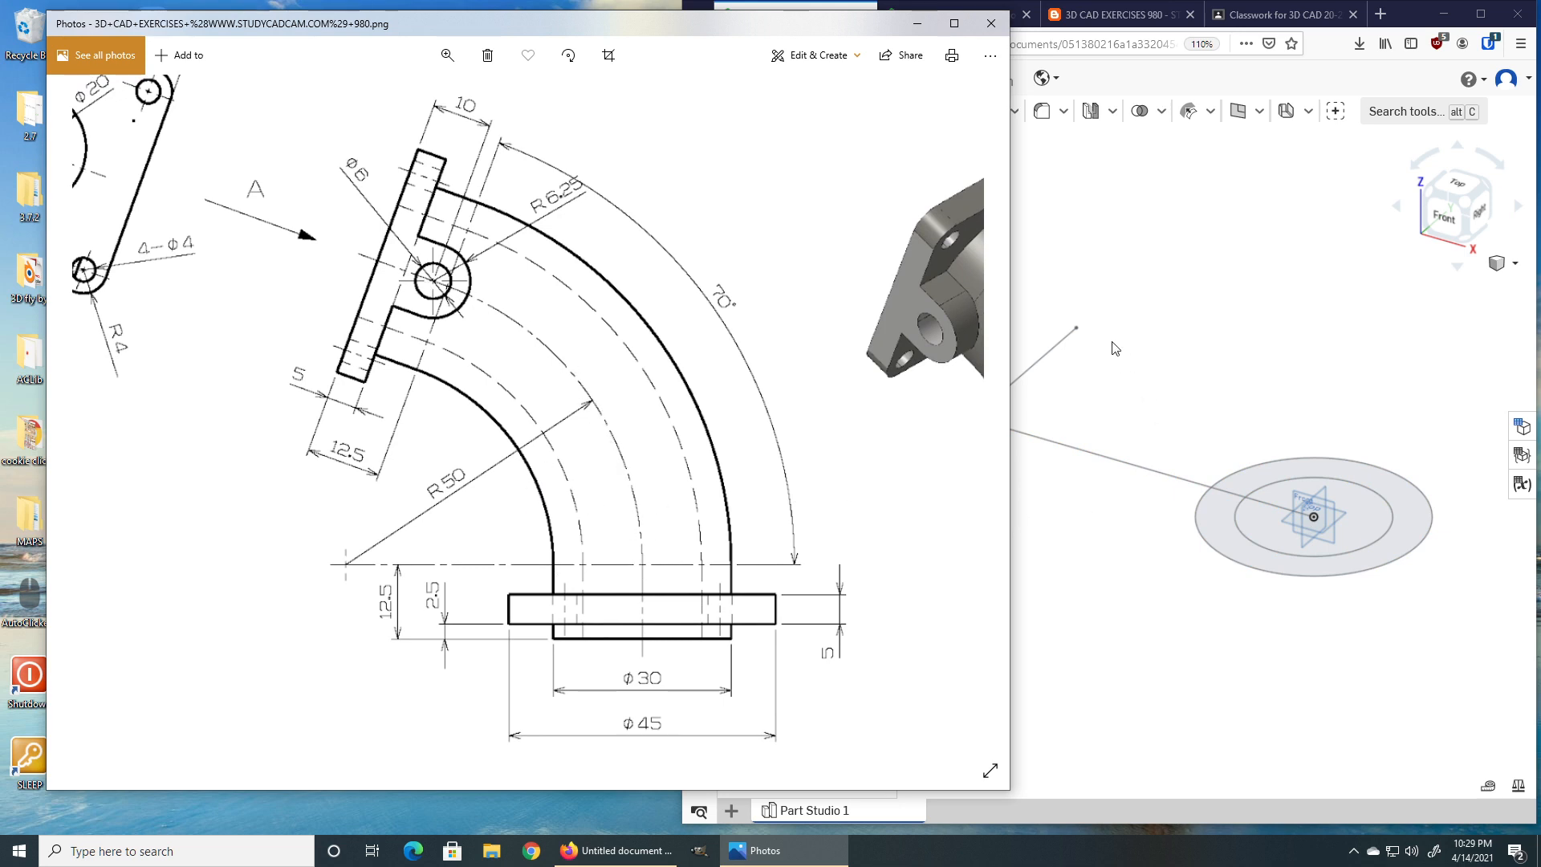
Start a Revolve of the sketch's annular region about the inclined sketch line as axis.
{"action": "left_click", "coordinate": [1043, 396]}
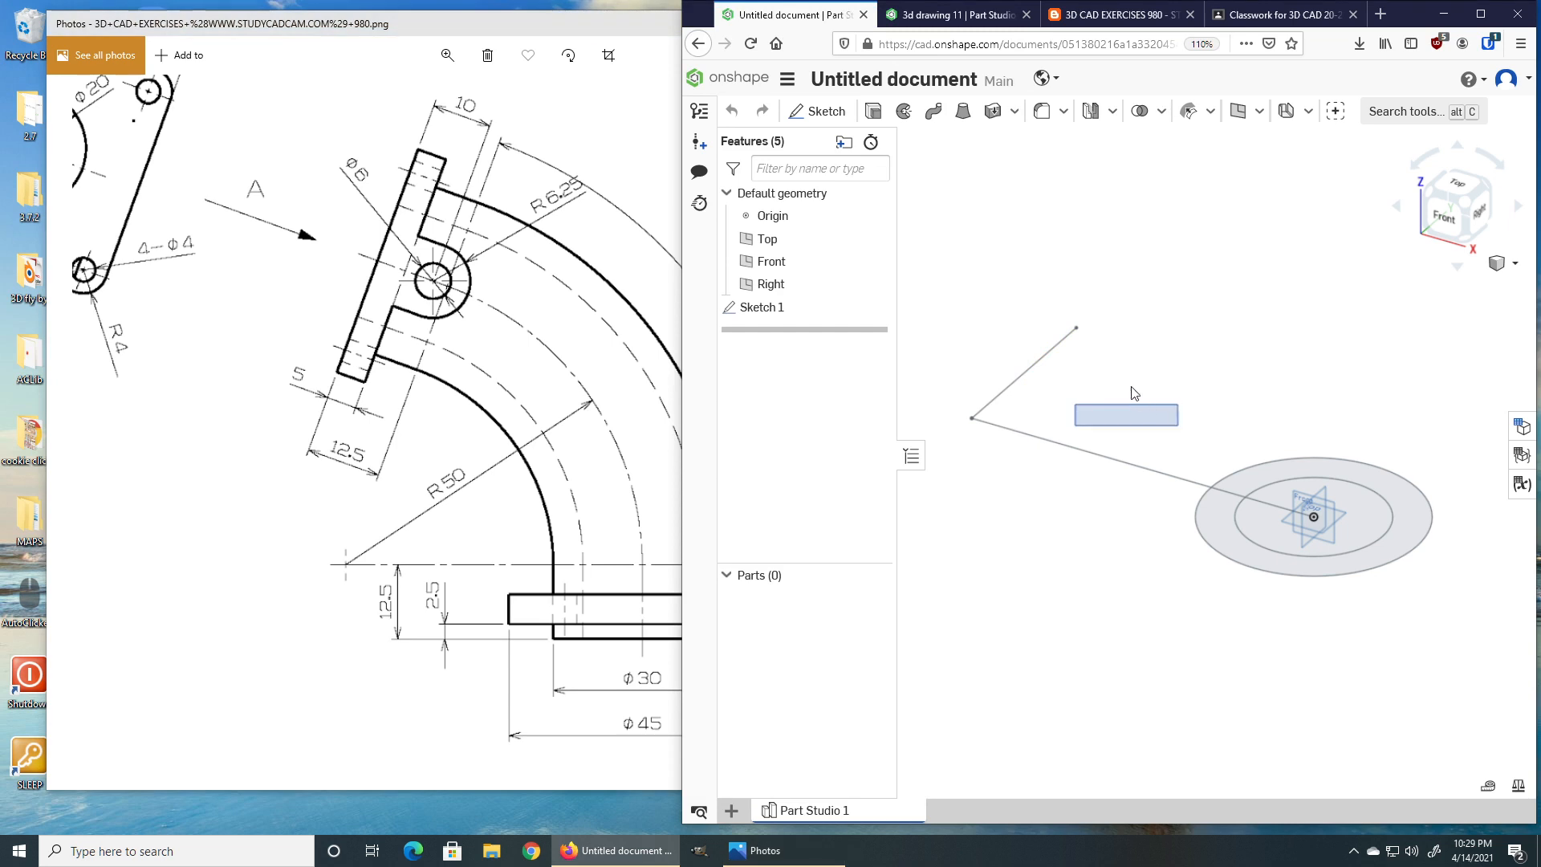
{"action": "left_click", "coordinate": [1037, 363]}
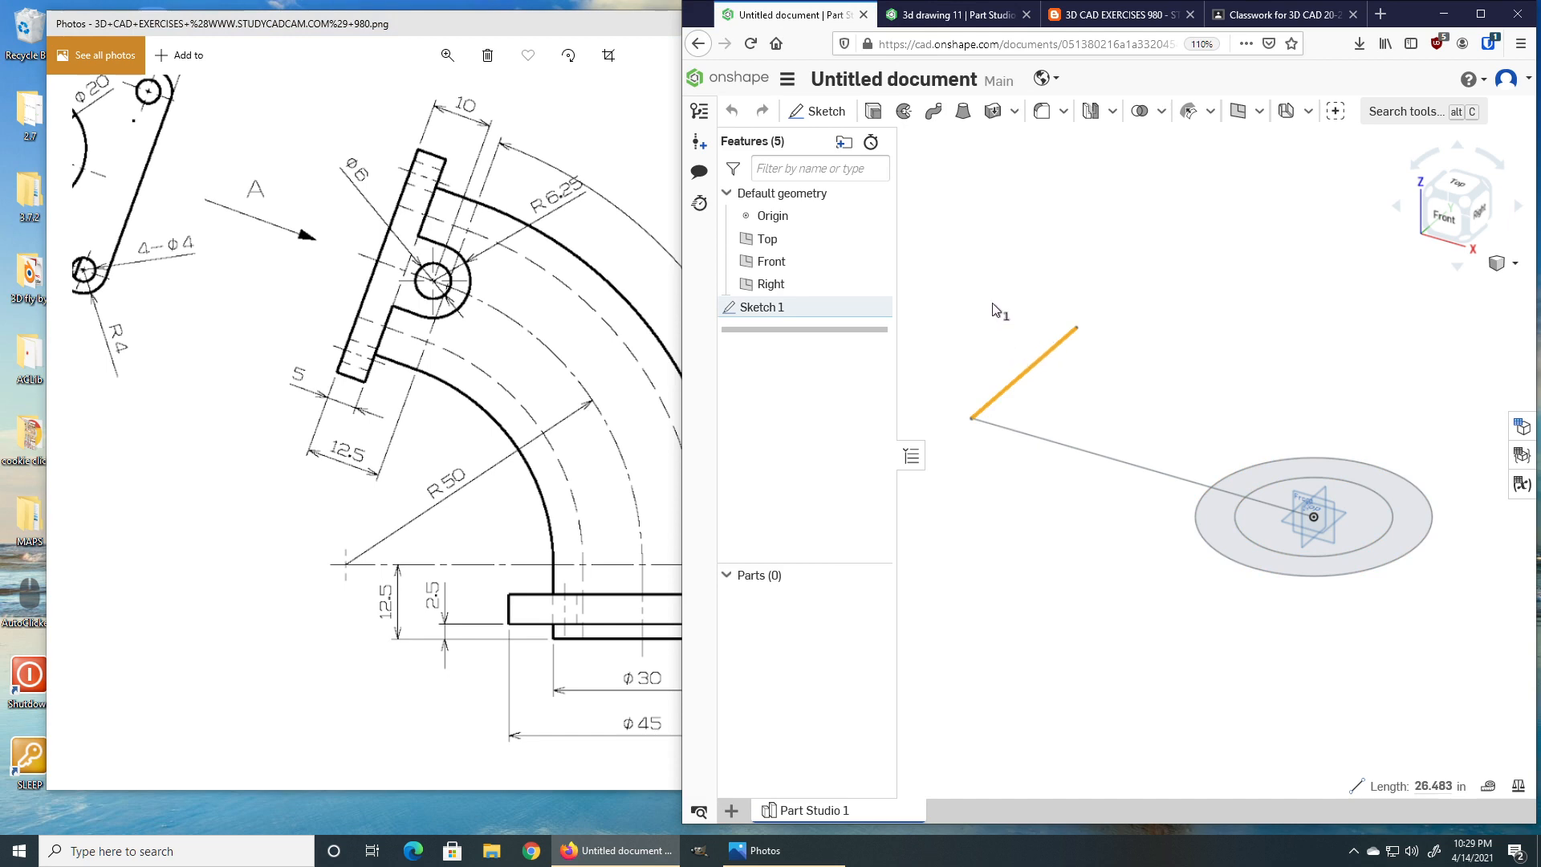
{"action": "left_click", "coordinate": [986, 197]}
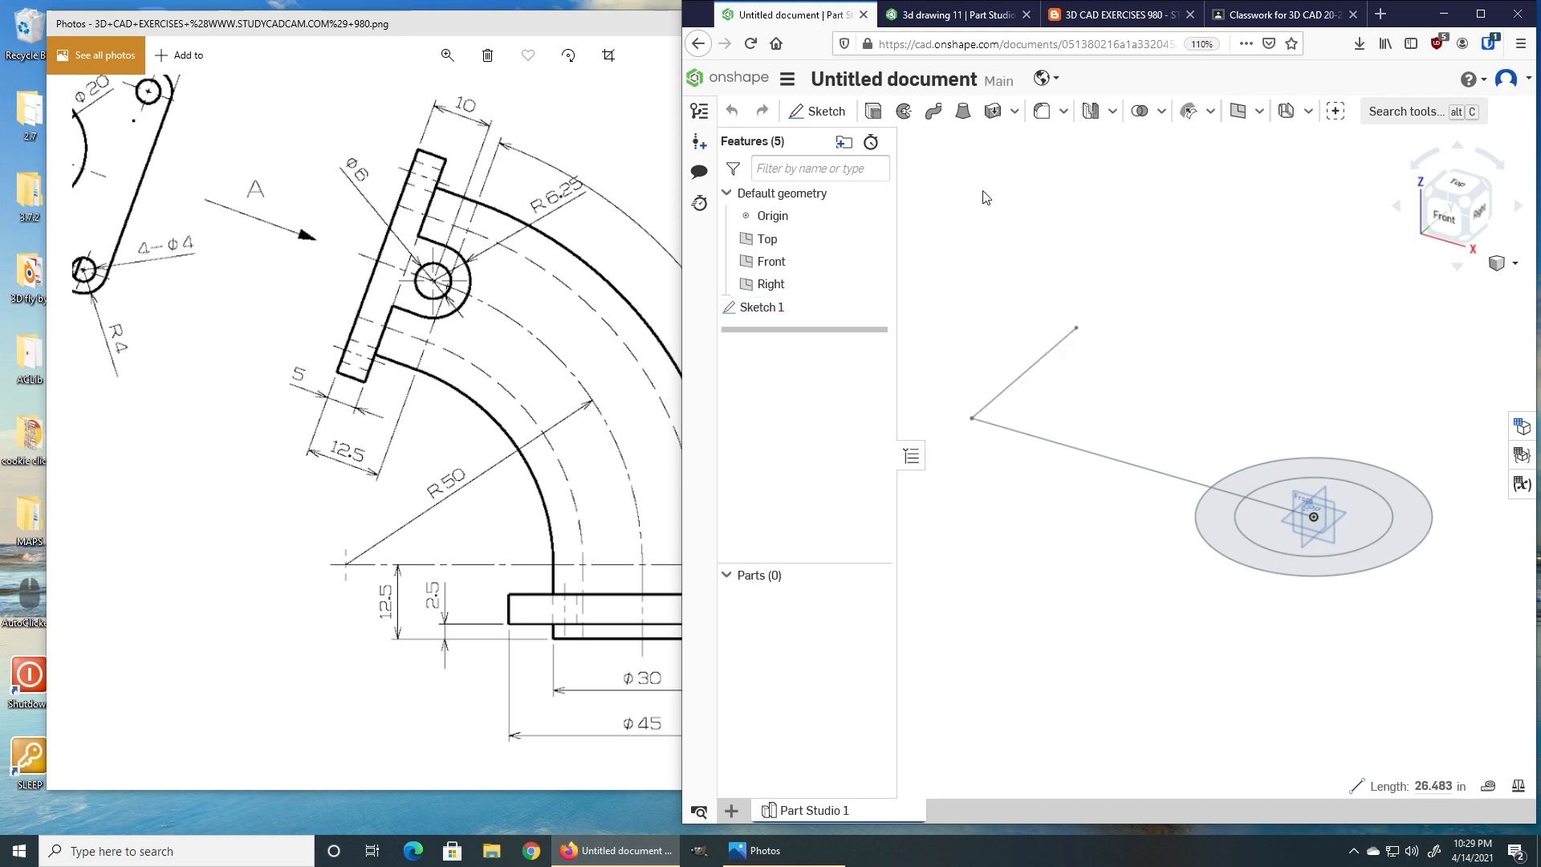
{"action": "left_click", "coordinate": [905, 112]}
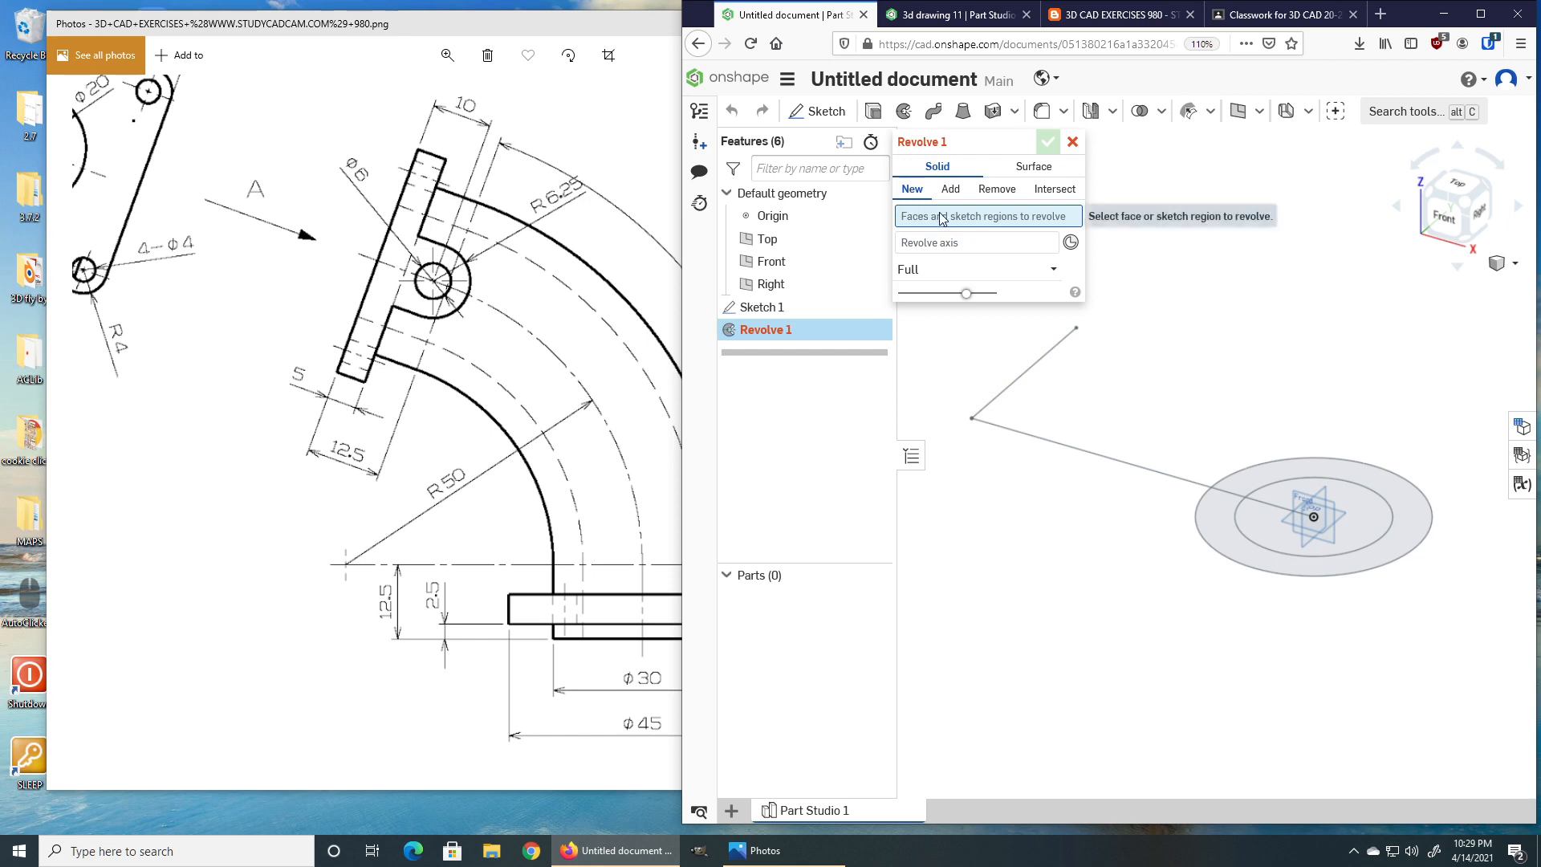
{"action": "left_click", "coordinate": [1406, 497]}
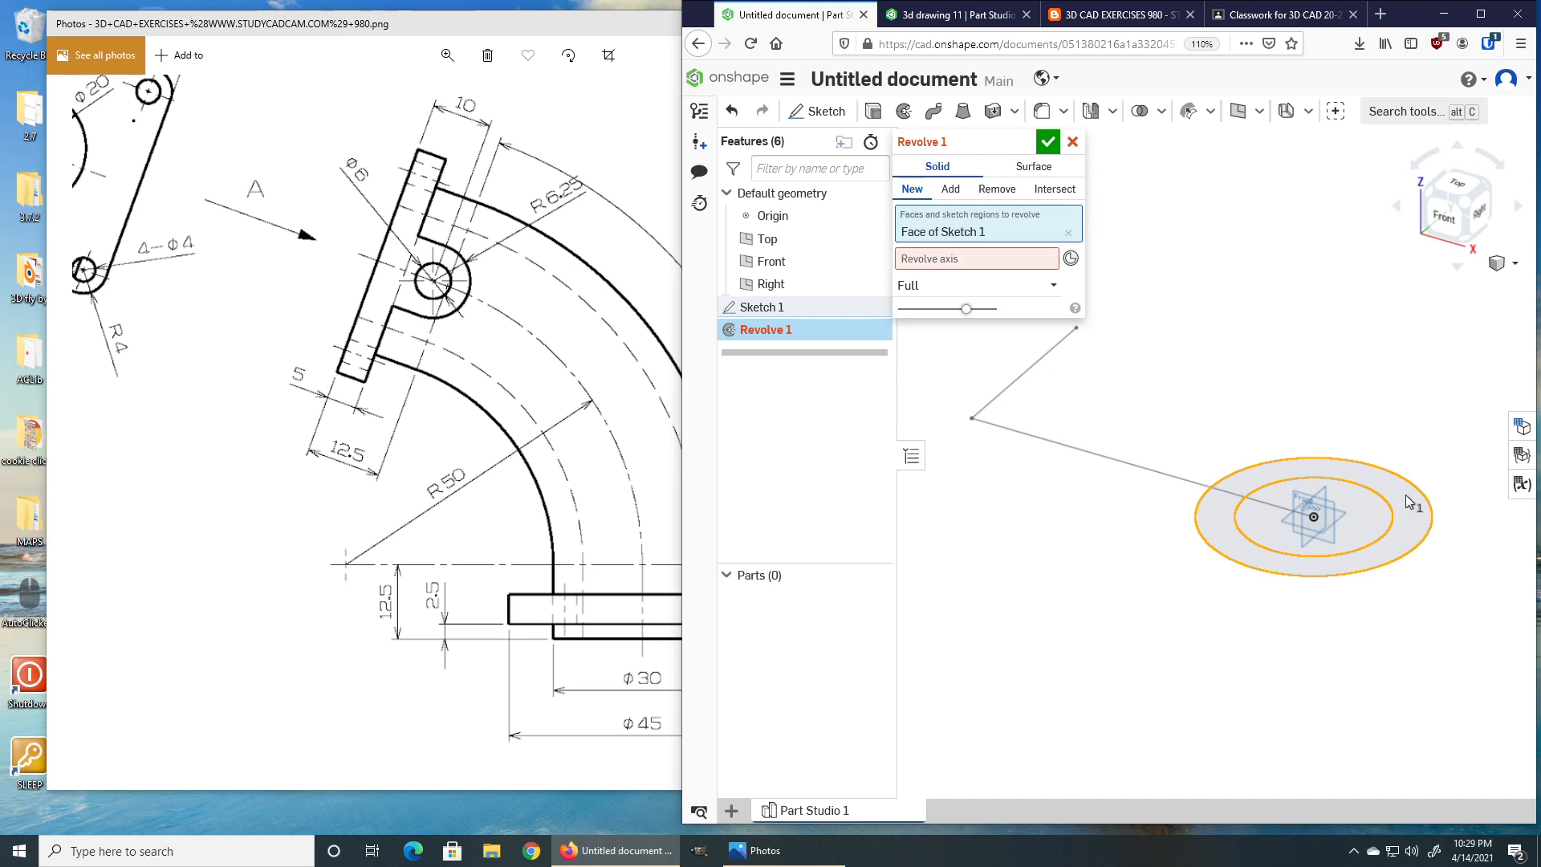
{"action": "left_click", "coordinate": [951, 266]}
{"action": "left_click", "coordinate": [1007, 391]}
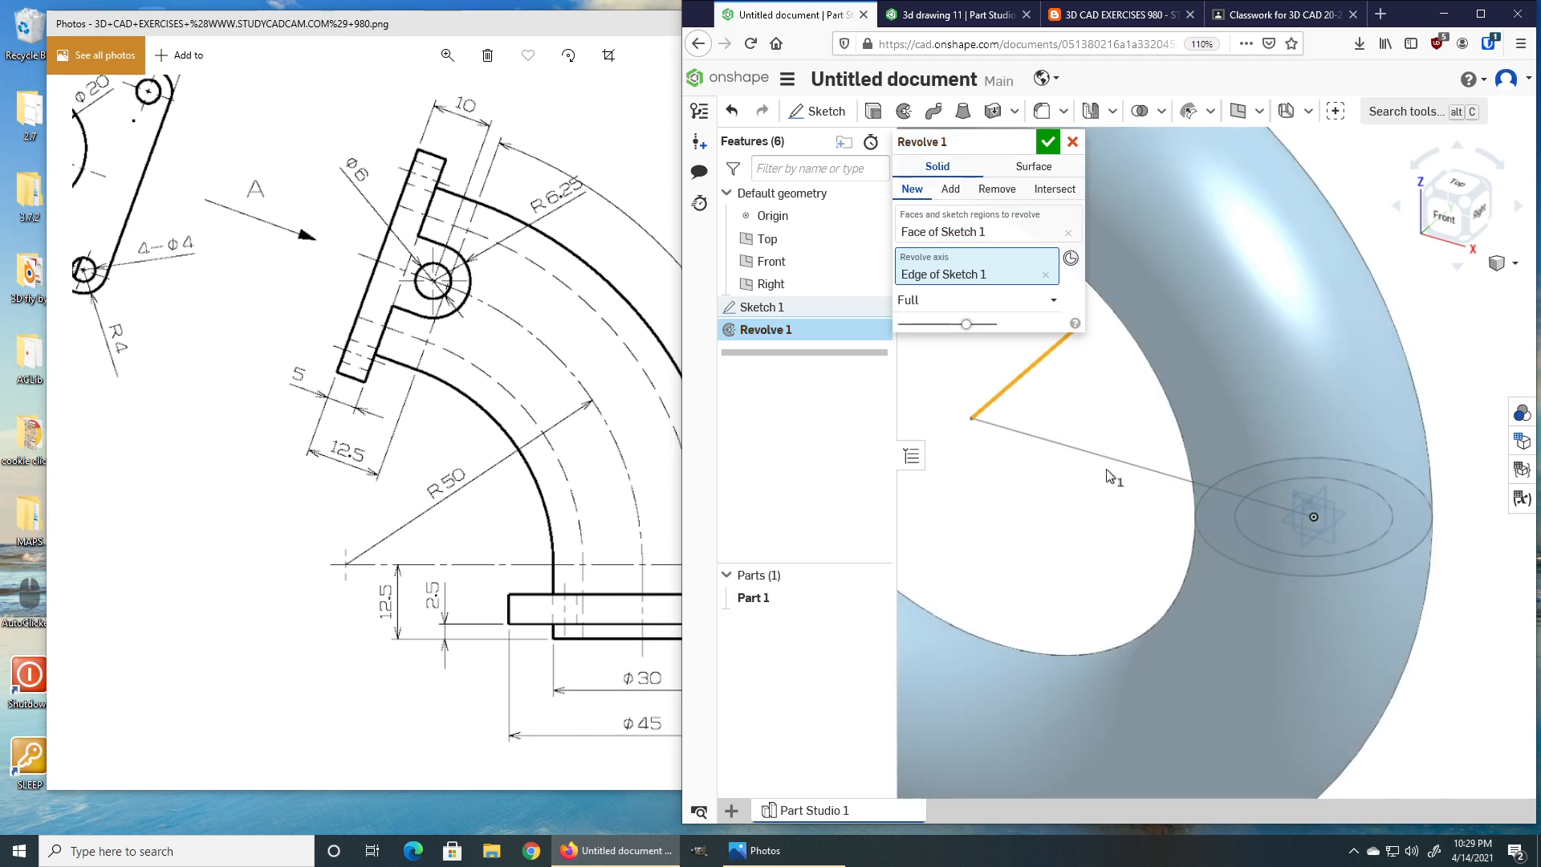
Set the revolve to one direction with a 70 deg angle and confirm it.
{"action": "scroll", "coordinate": [1103, 471], "scroll_direction": "down", "scroll_amount": 5}
{"action": "middle_click_drag", "start_coordinate": [1093, 476], "coordinate": [1178, 480]}
{"action": "right_click_drag", "start_coordinate": [1152, 483], "coordinate": [1106, 401]}
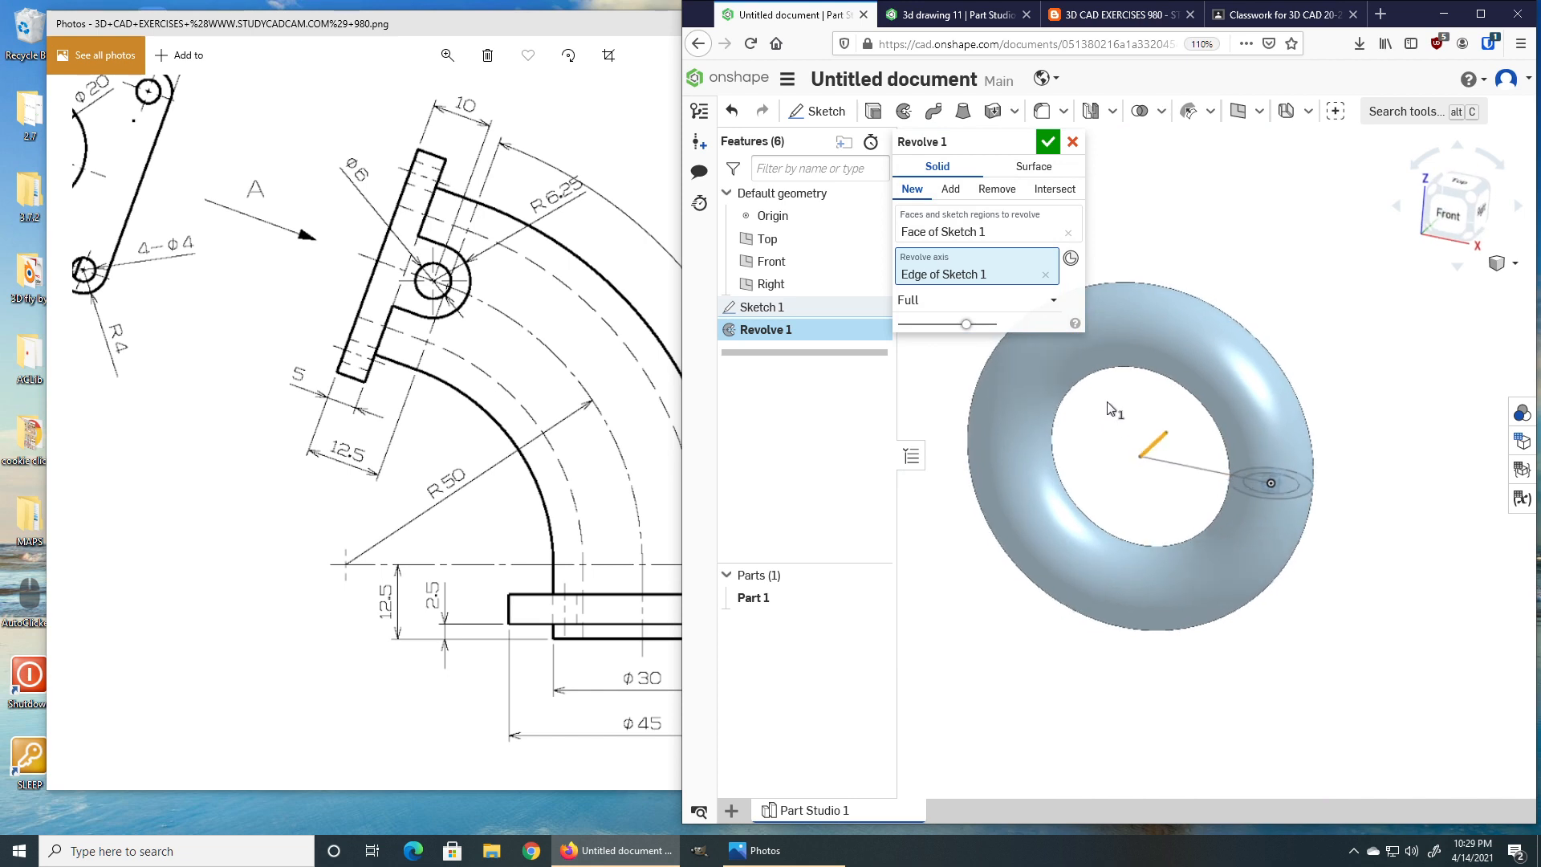
{"action": "left_click", "coordinate": [1043, 302]}
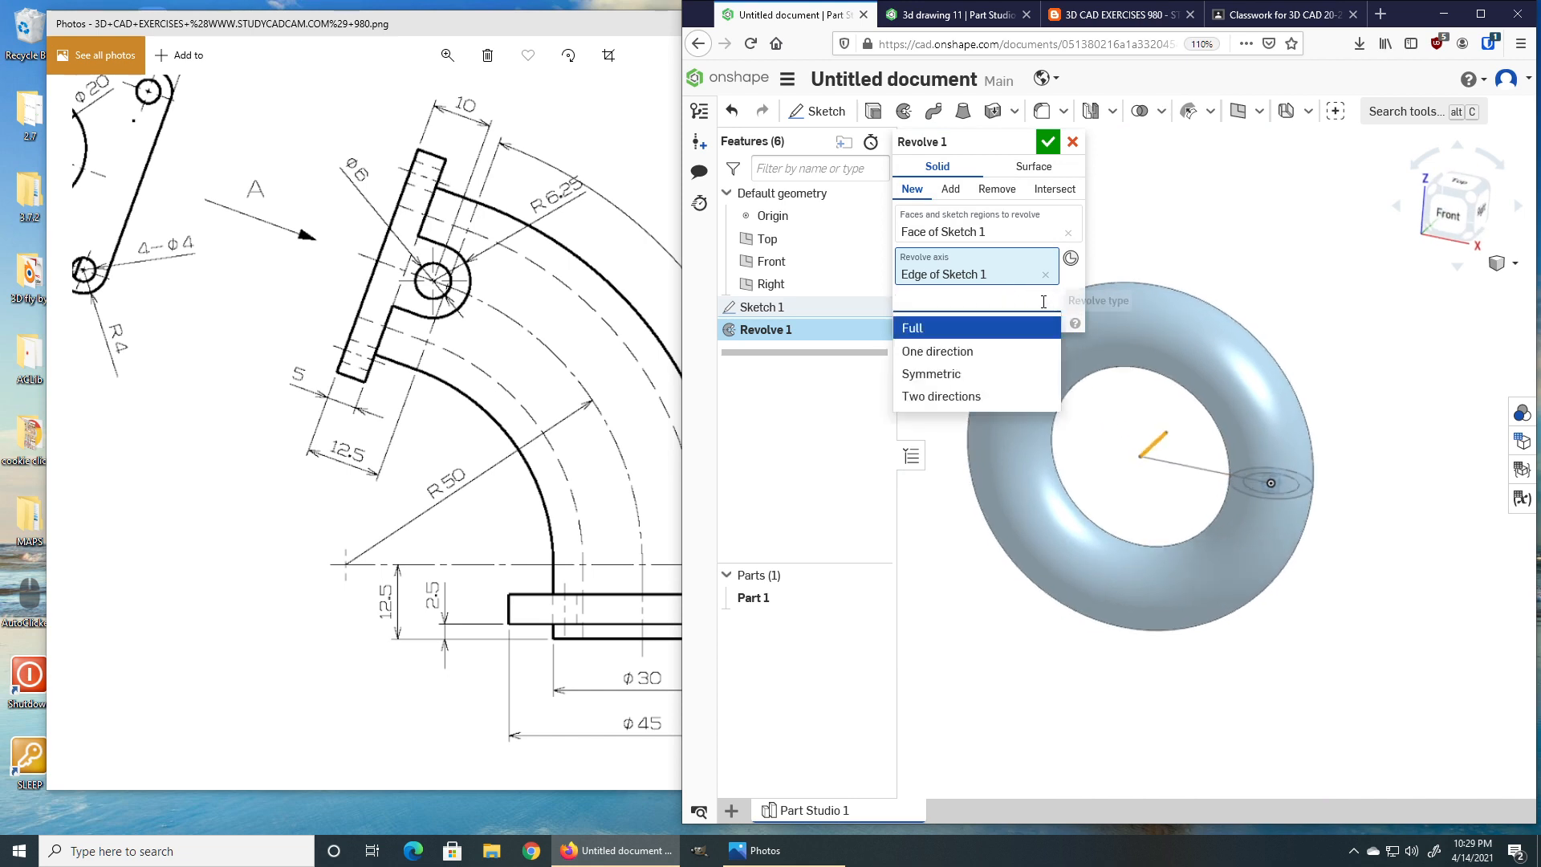
{"action": "left_click", "coordinate": [969, 353]}
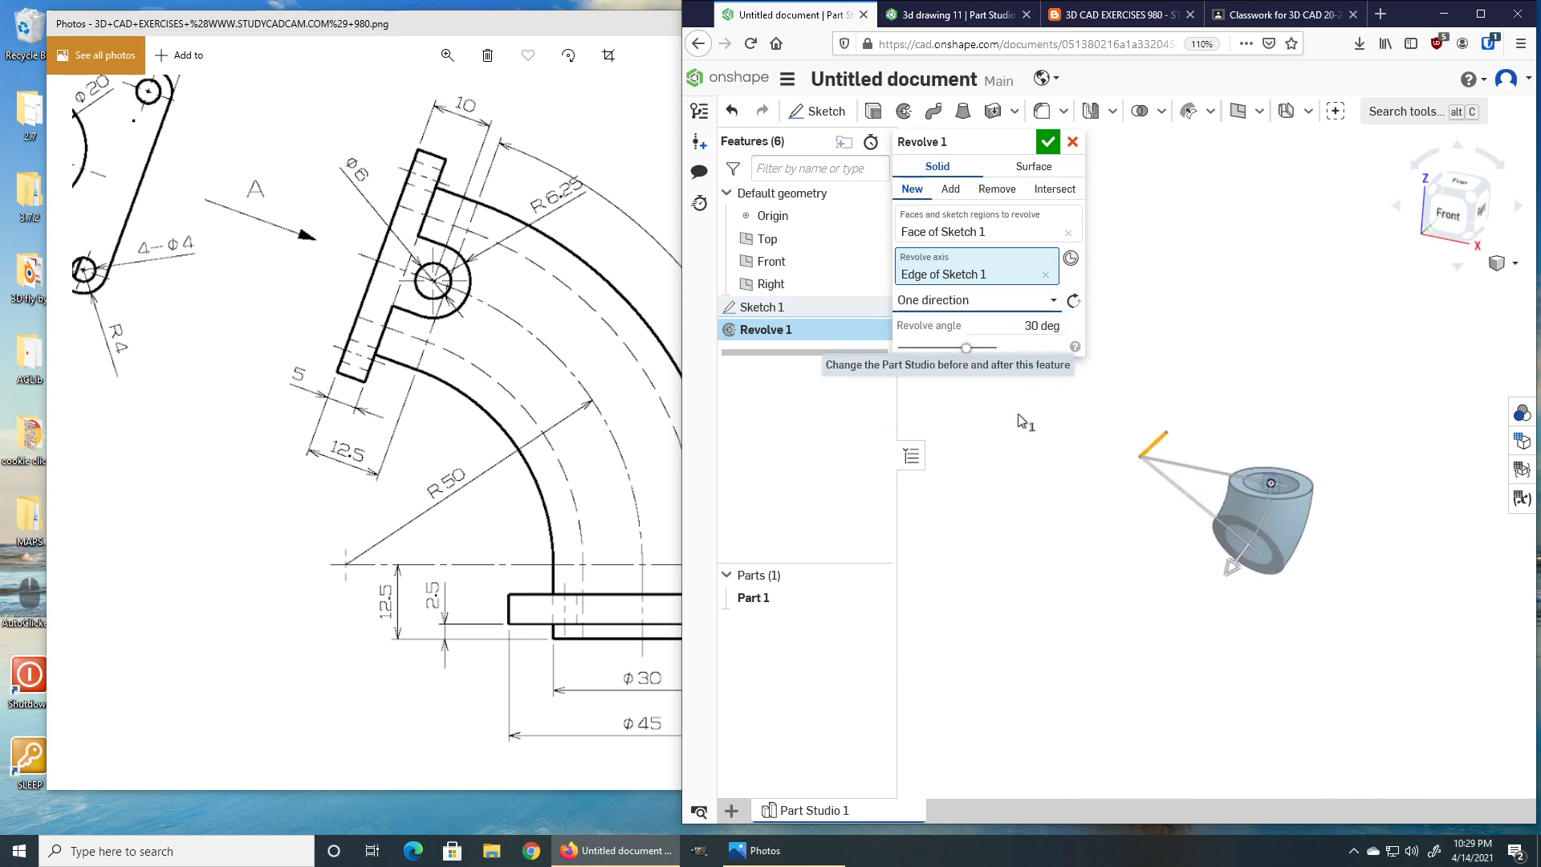
{"action": "left_click_drag", "start_coordinate": [1219, 557], "coordinate": [1211, 377]}
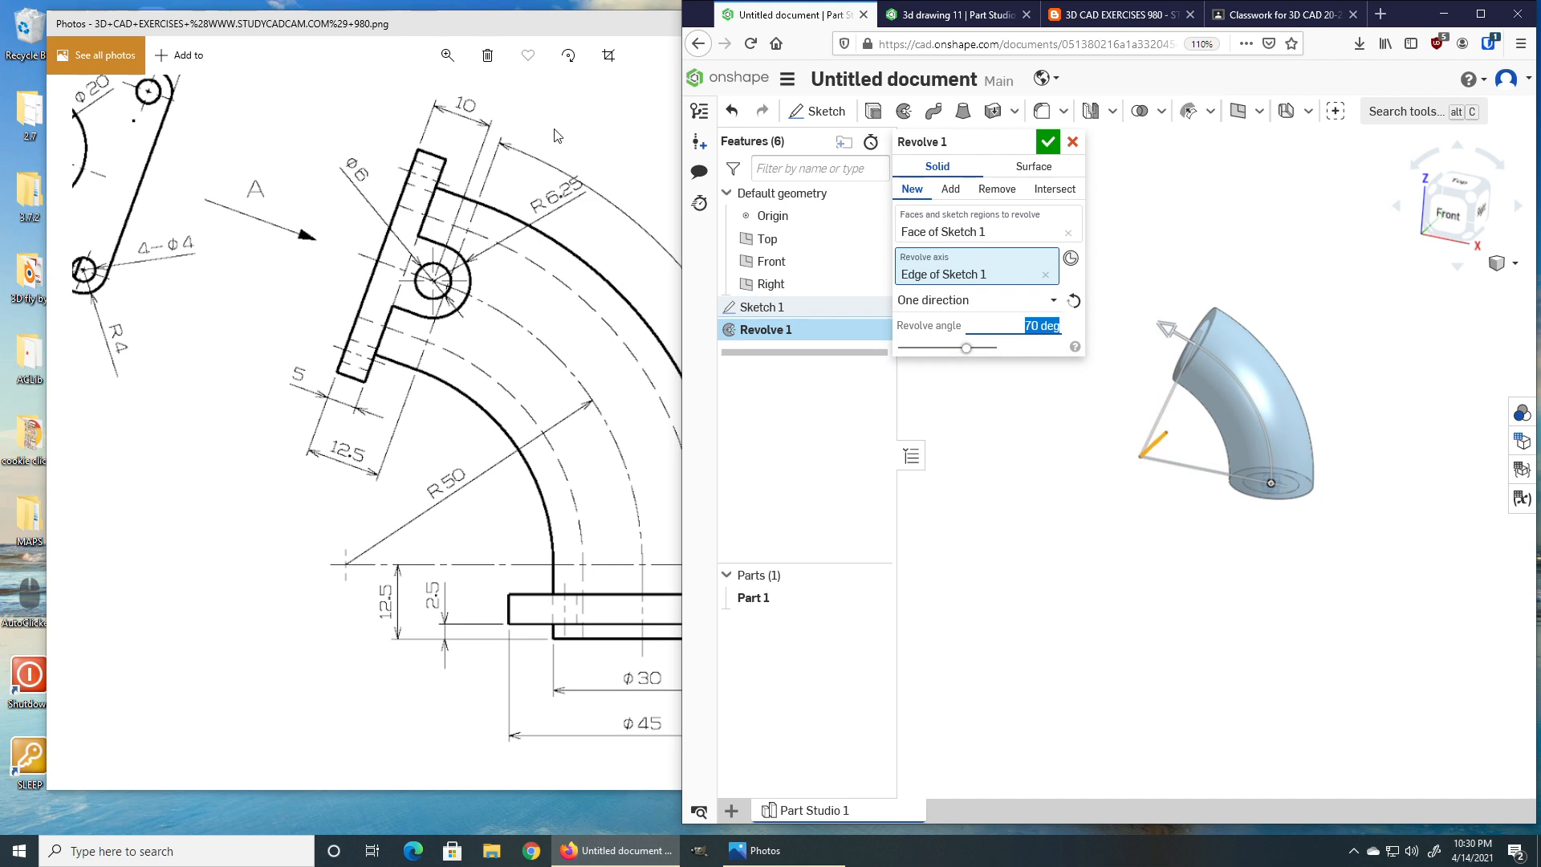
{"action": "left_click", "coordinate": [549, 171]}
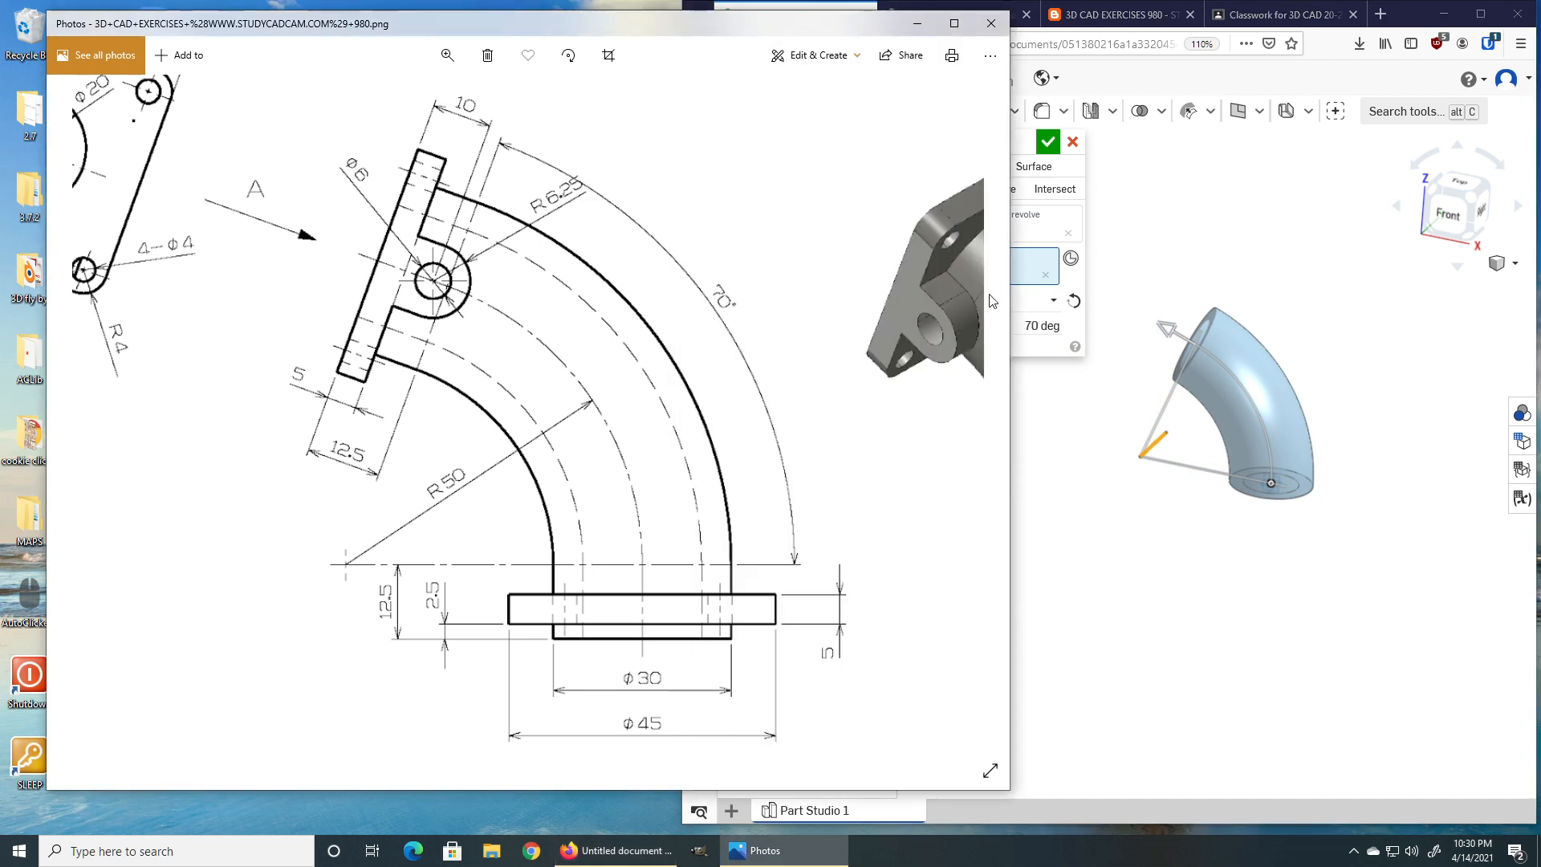
{"action": "left_click", "coordinate": [1017, 285]}
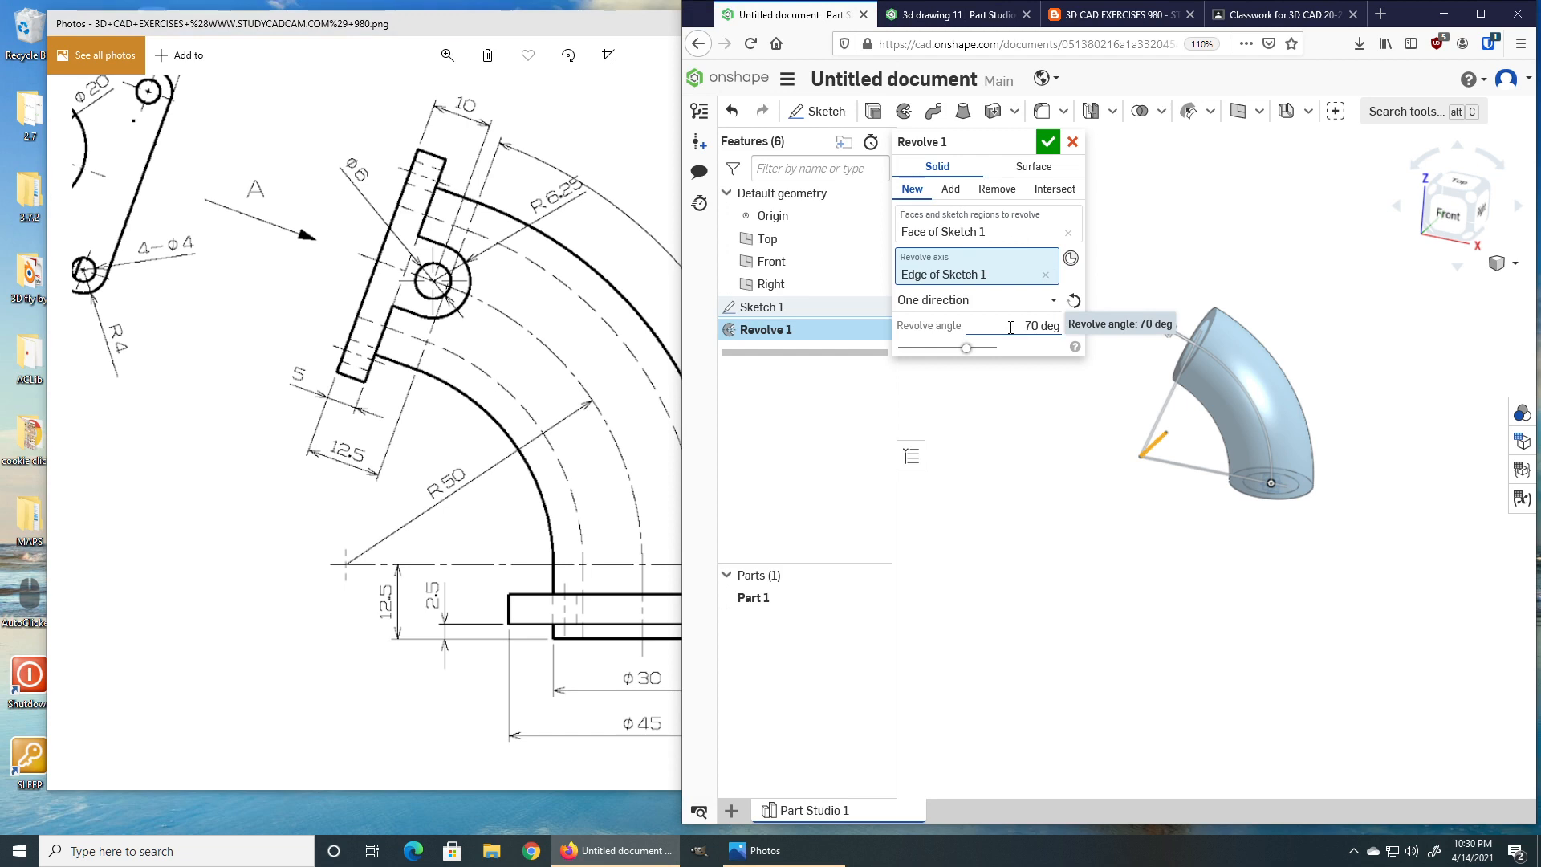
{"action": "left_click", "coordinate": [1047, 142]}
{"action": "mouse_move", "coordinate": [1171, 559]}
{"action": "right_mouse_down"}
{"action": "mouse_move", "coordinate": [1211, 551]}
{"action": "mouse_move", "coordinate": [1220, 595]}
{"action": "mouse_move", "coordinate": [1240, 604]}
{"action": "mouse_move", "coordinate": [1179, 561]}
{"action": "mouse_move", "coordinate": [1180, 543]}
{"action": "mouse_move", "coordinate": [1156, 578]}
{"action": "mouse_move", "coordinate": [1204, 585]}
{"action": "mouse_move", "coordinate": [1173, 583]}
{"action": "right_mouse_up"}
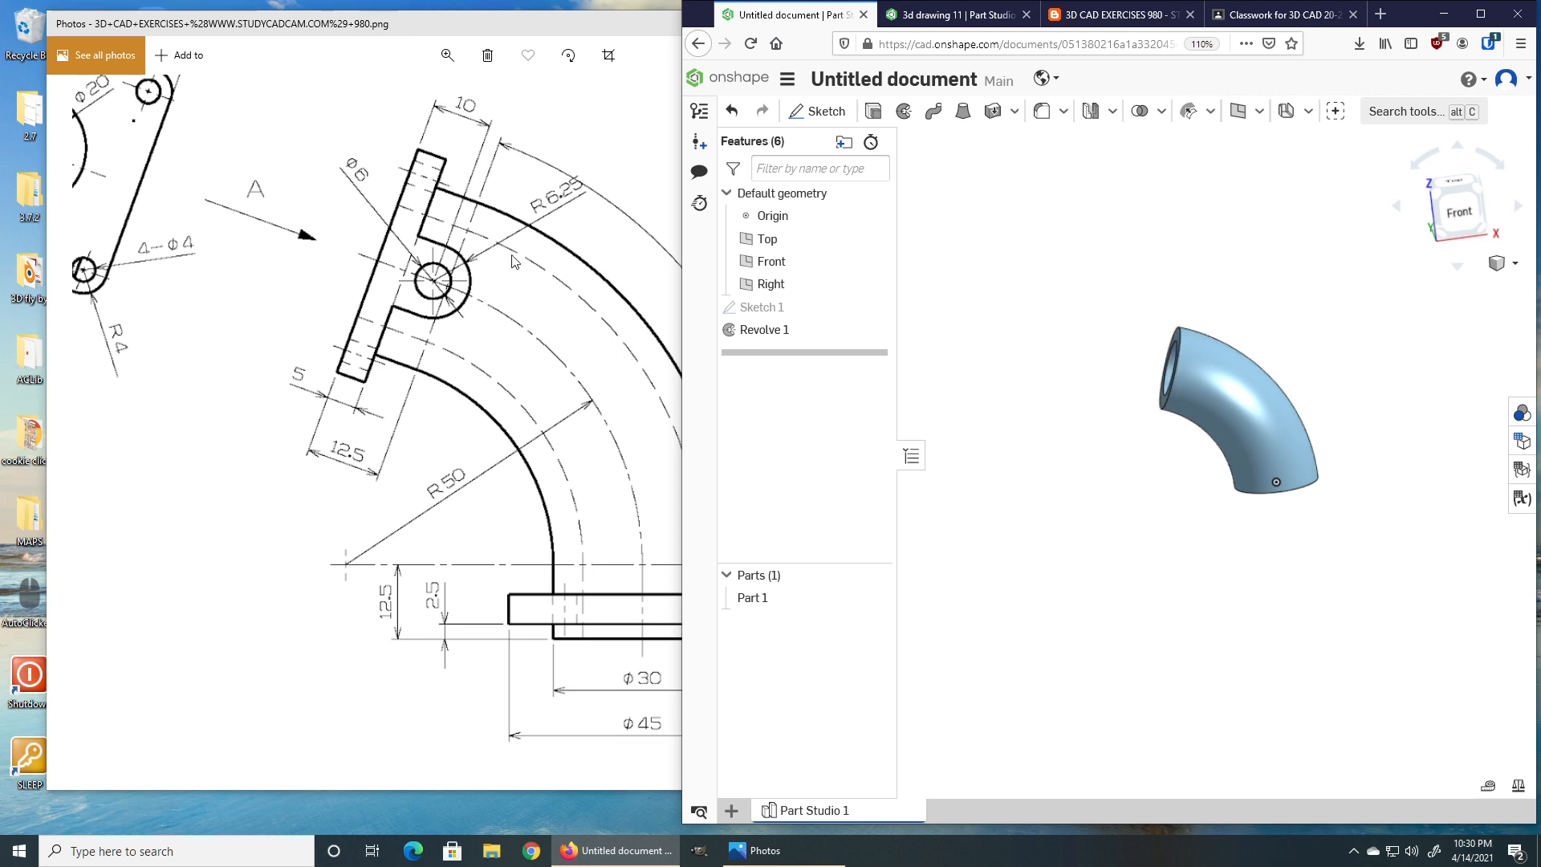
{"action": "left_click", "coordinate": [553, 142]}
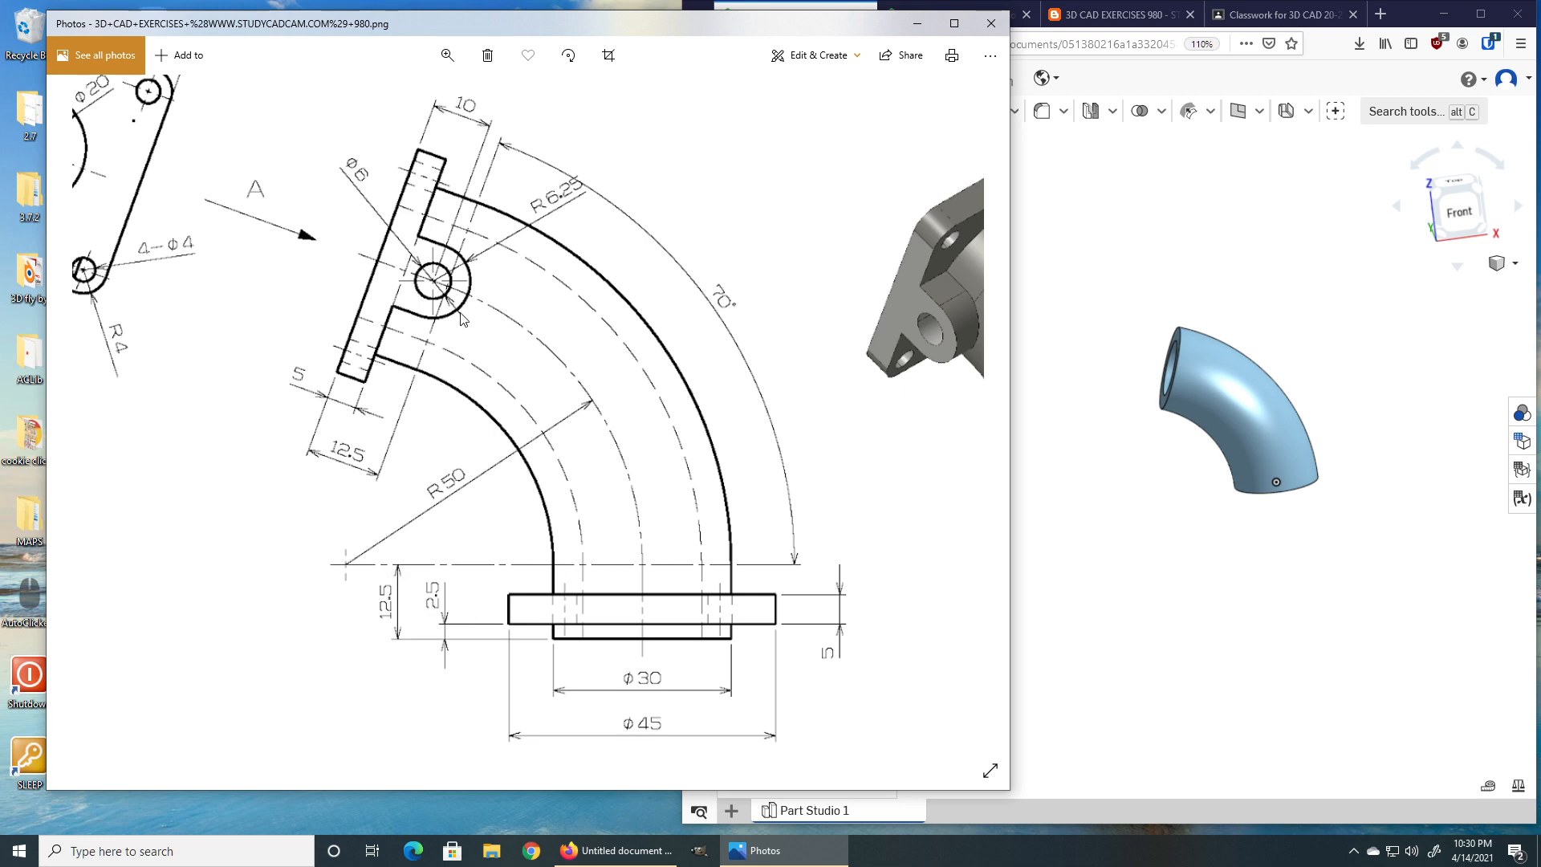
{"action": "left_click", "coordinate": [1147, 290]}
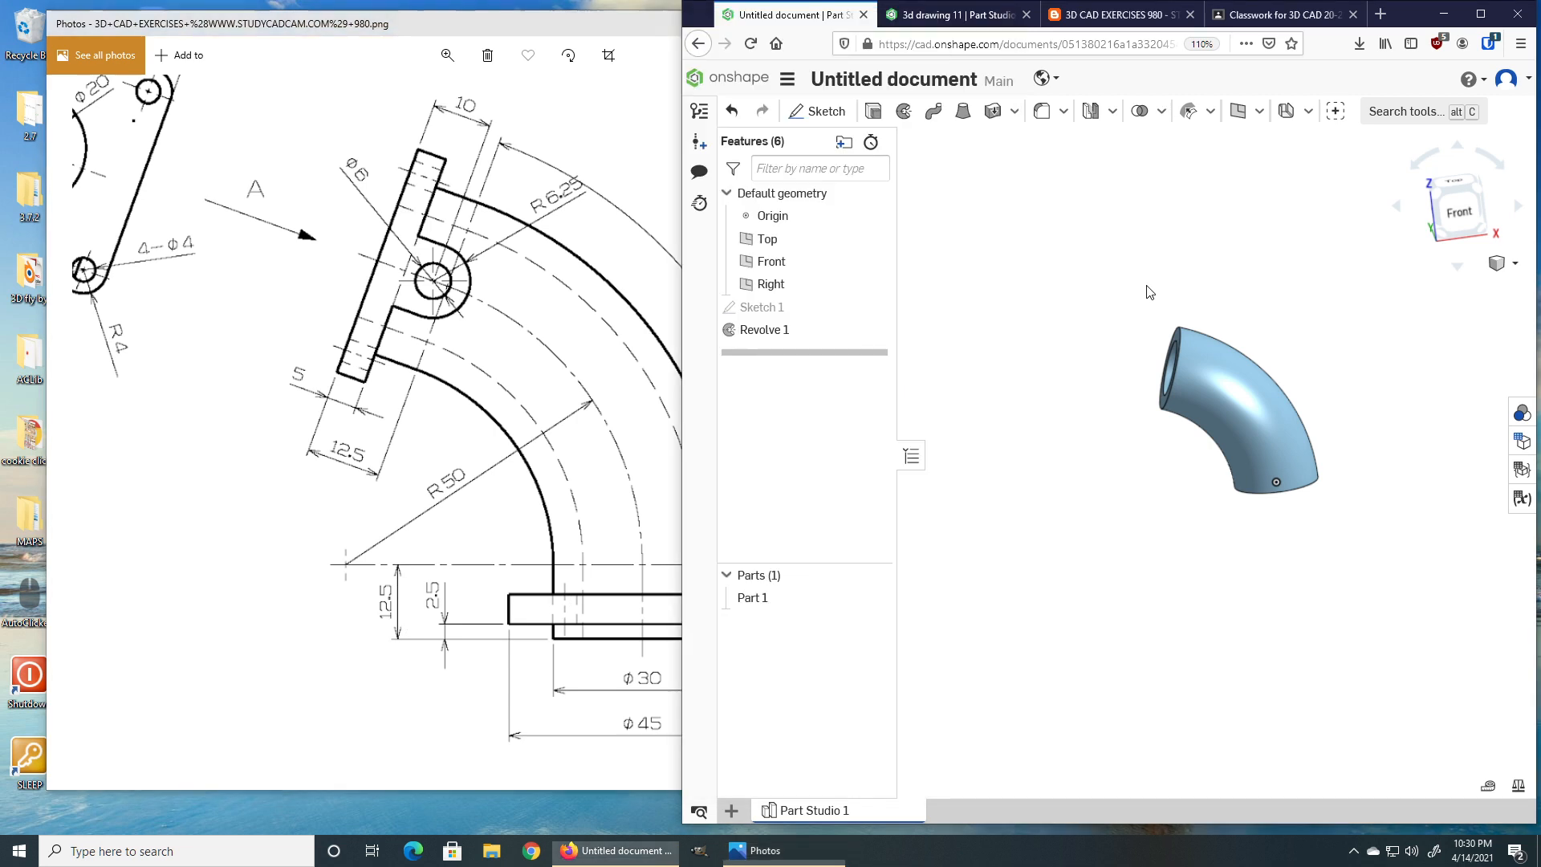
{"action": "right_click_drag", "start_coordinate": [1111, 385], "coordinate": [1172, 341]}
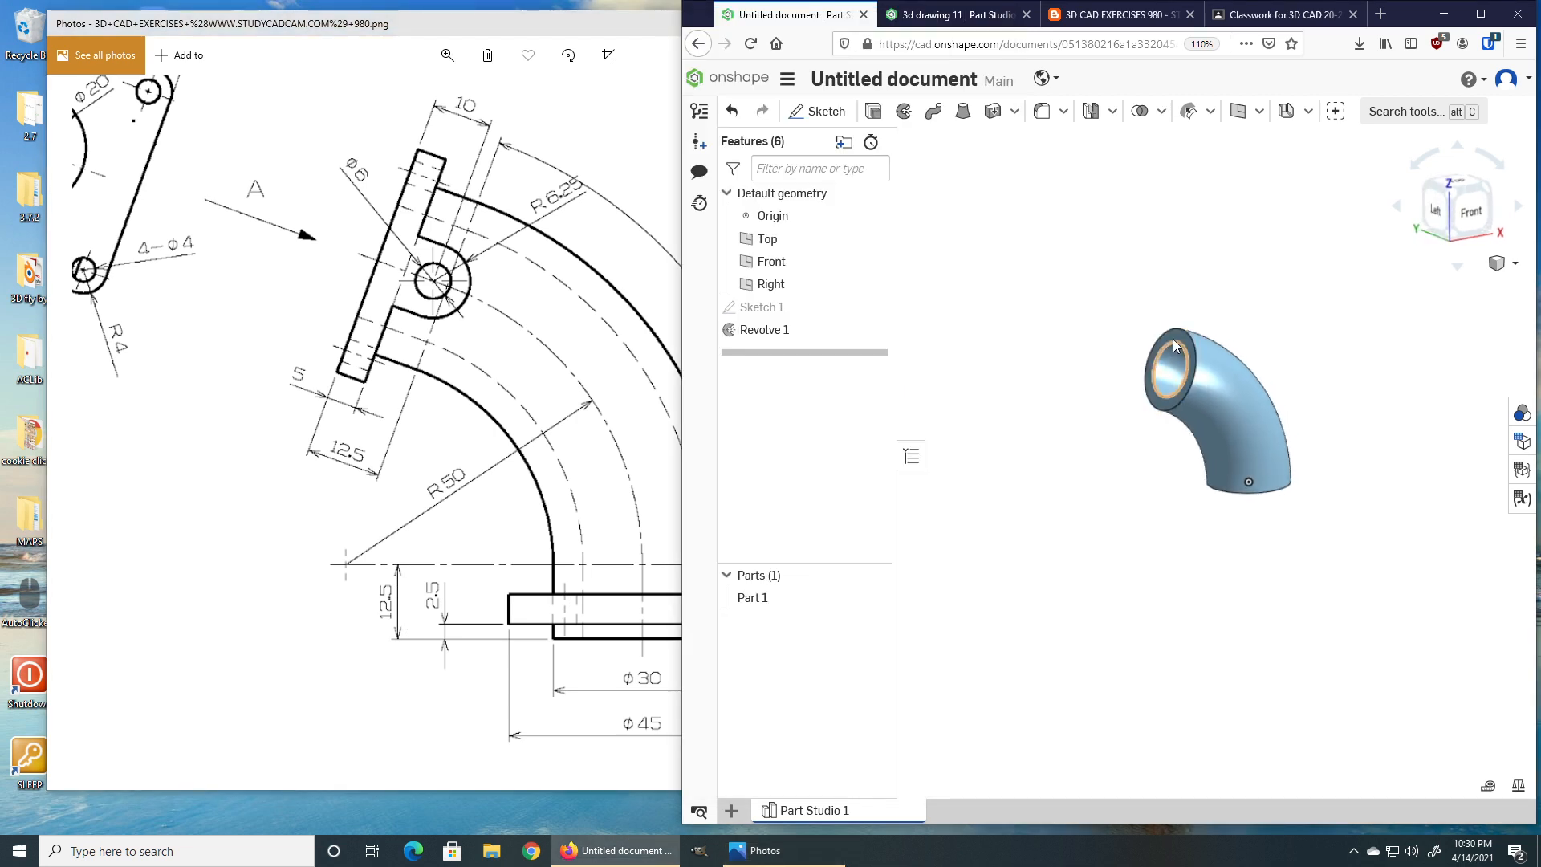
{"action": "scroll", "coordinate": [1172, 339], "scroll_direction": "up", "scroll_amount": 5}
{"action": "left_click", "coordinate": [1173, 335]}
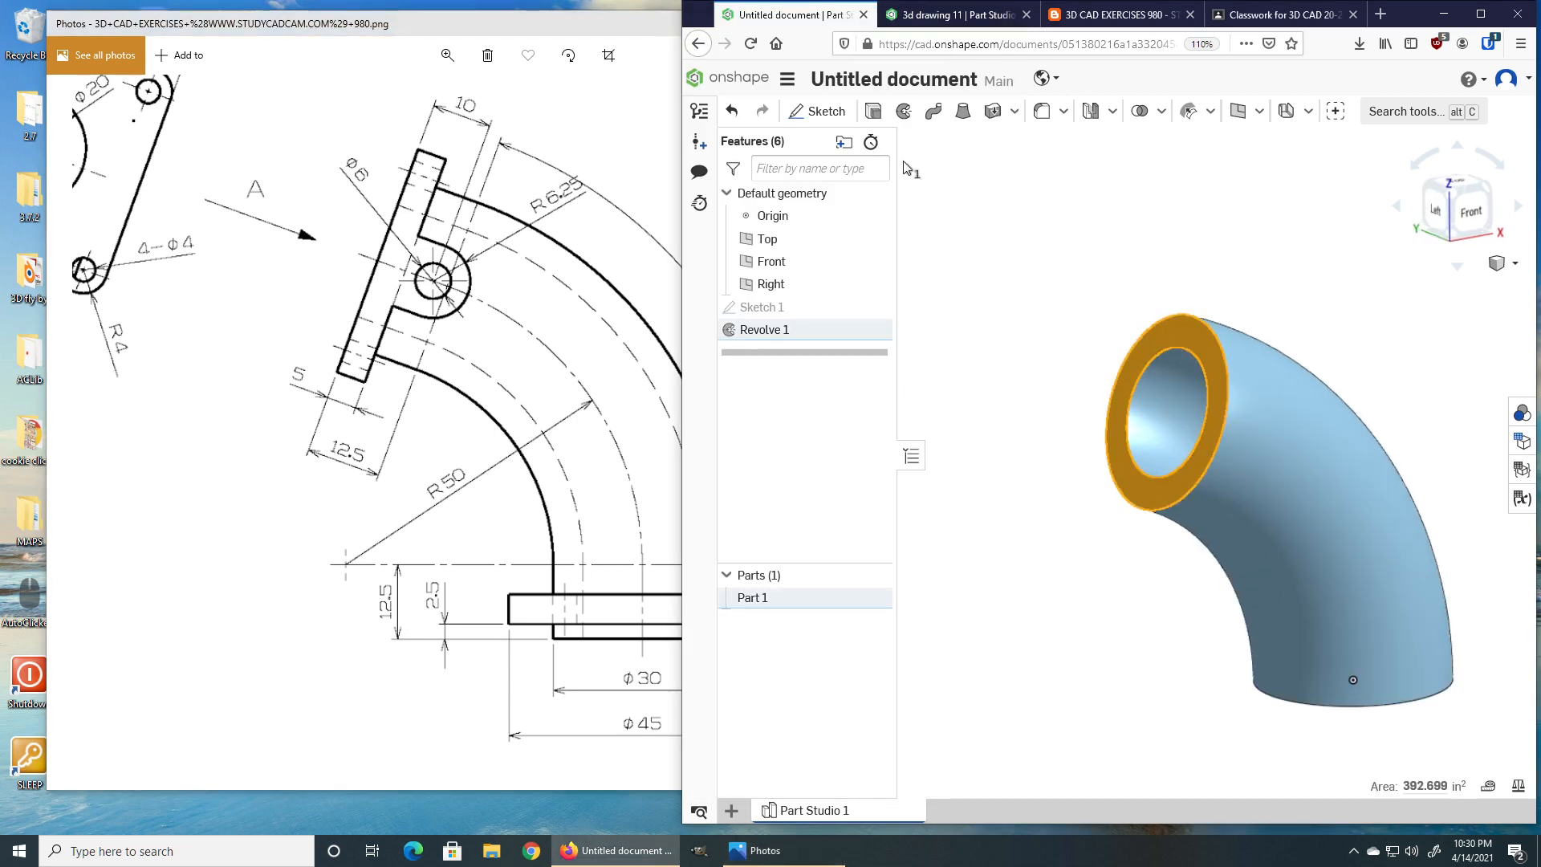
{"action": "left_click", "coordinate": [874, 115]}
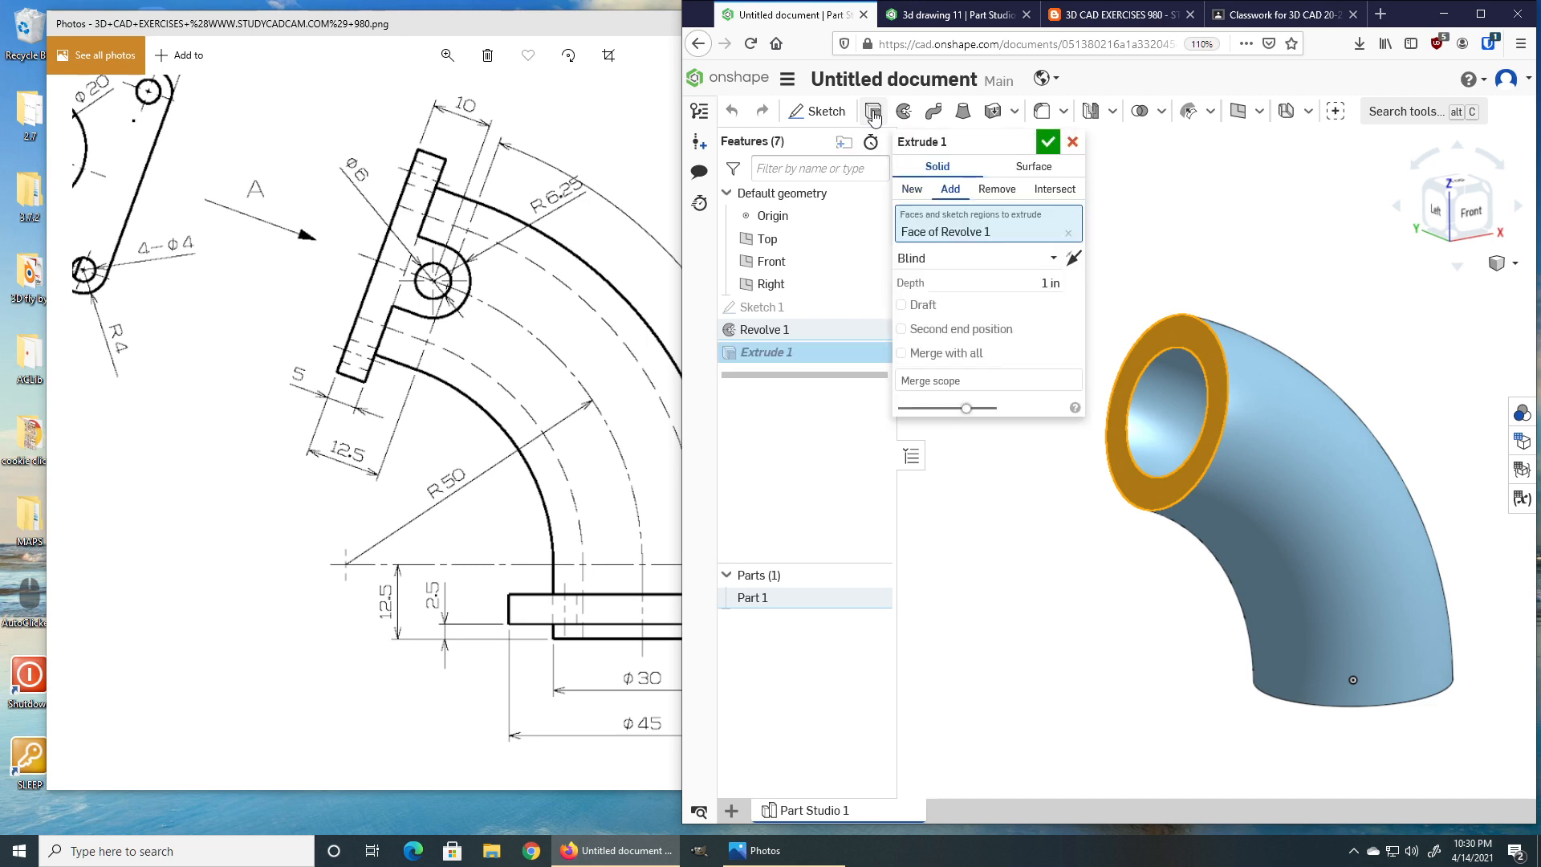
{"action": "left_click", "coordinate": [1072, 142]}
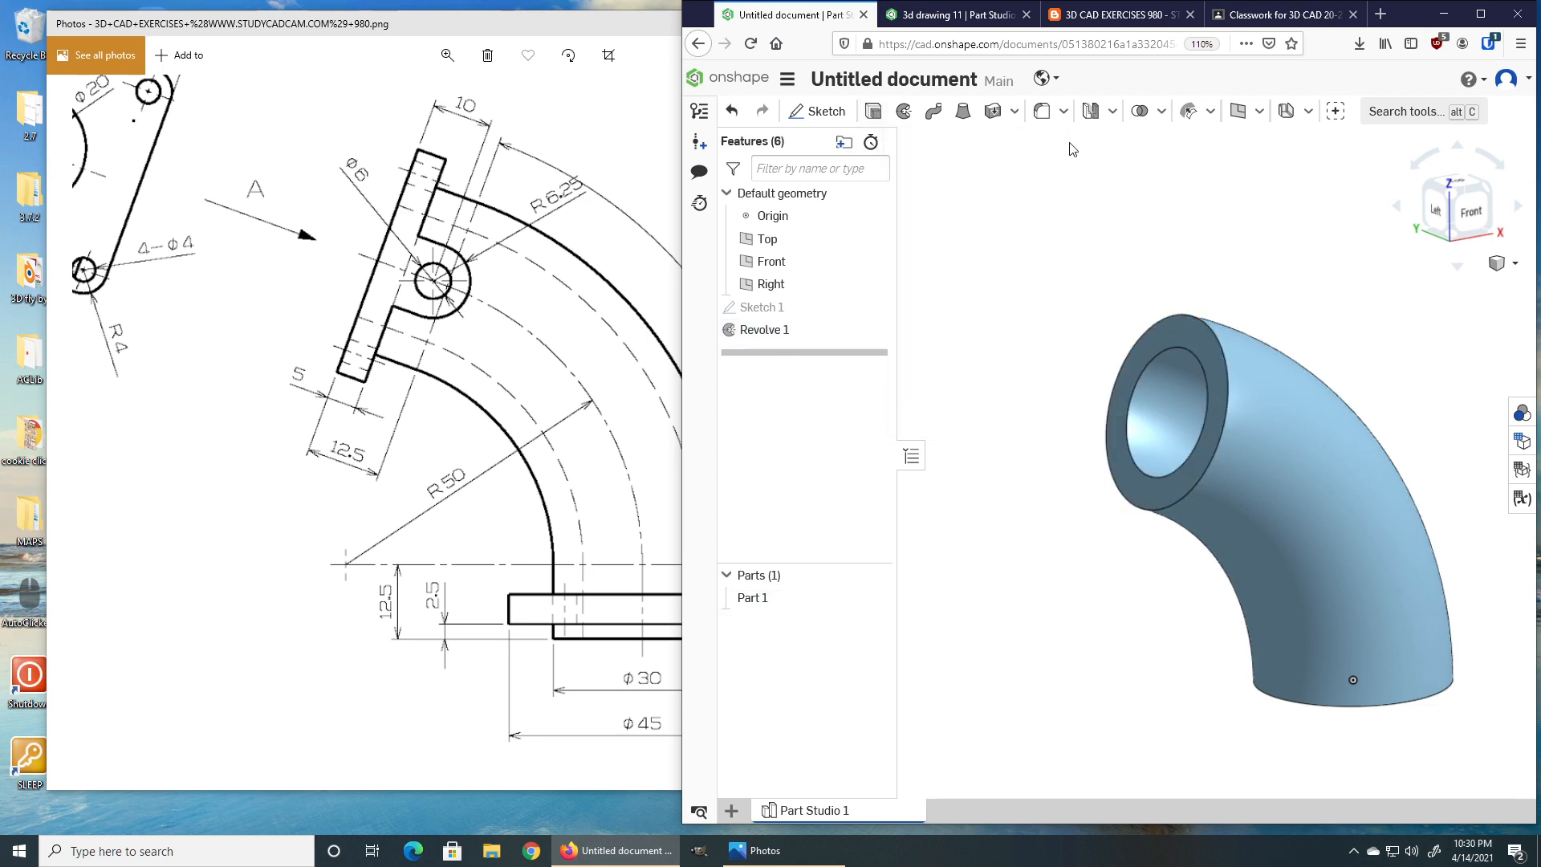
Extrude the elbow's upper end face 12.5 in, adding to the part.
{"action": "left_click", "coordinate": [874, 111]}
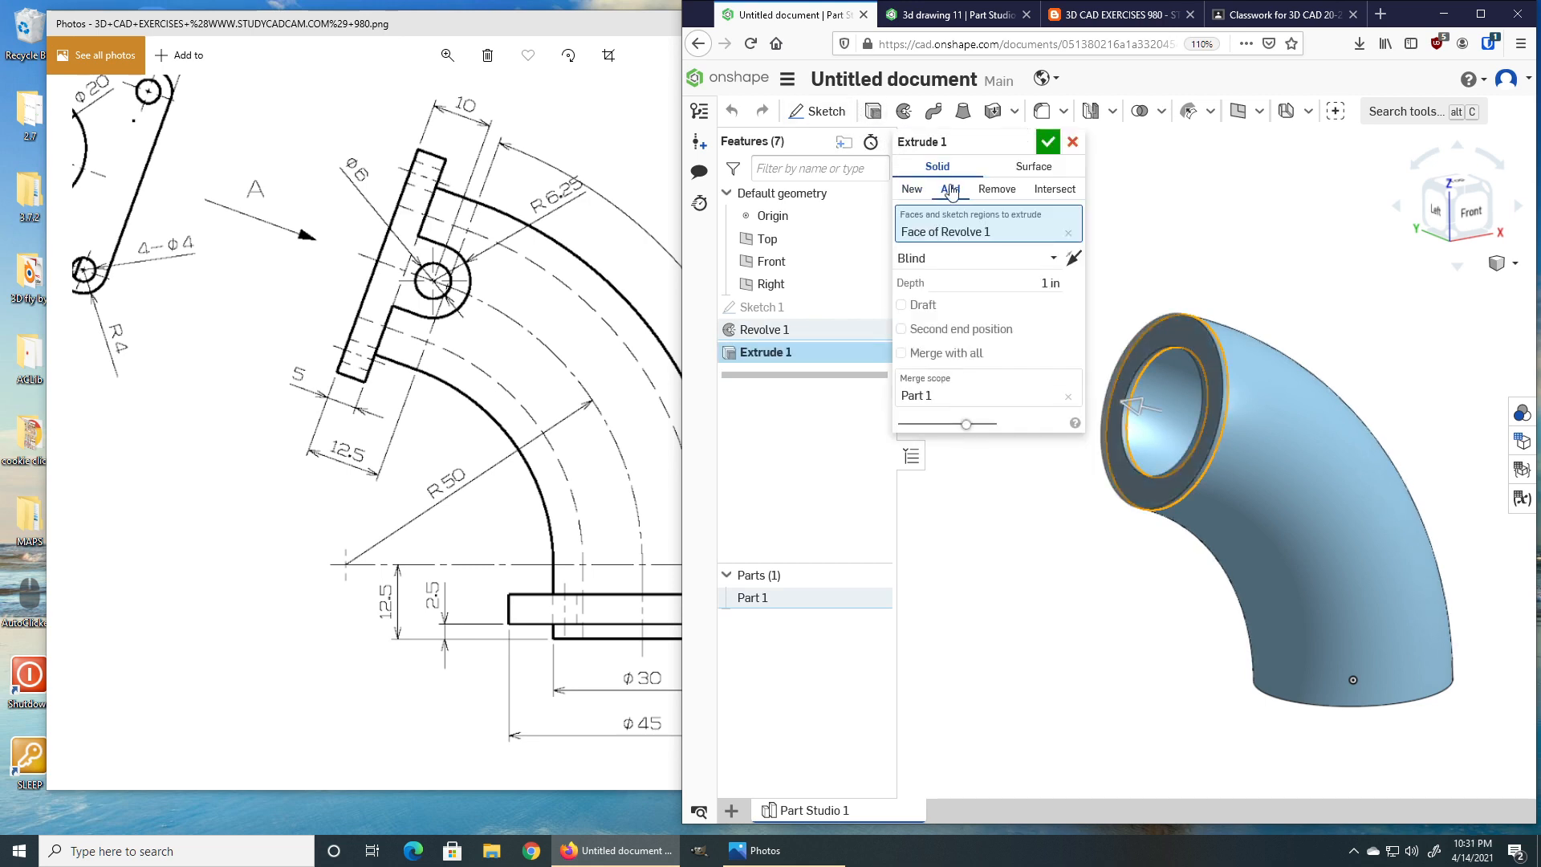
{"action": "left_click", "coordinate": [1000, 280]}
{"action": "type", "text": "12.5"}
{"action": "key", "text": "Return"}
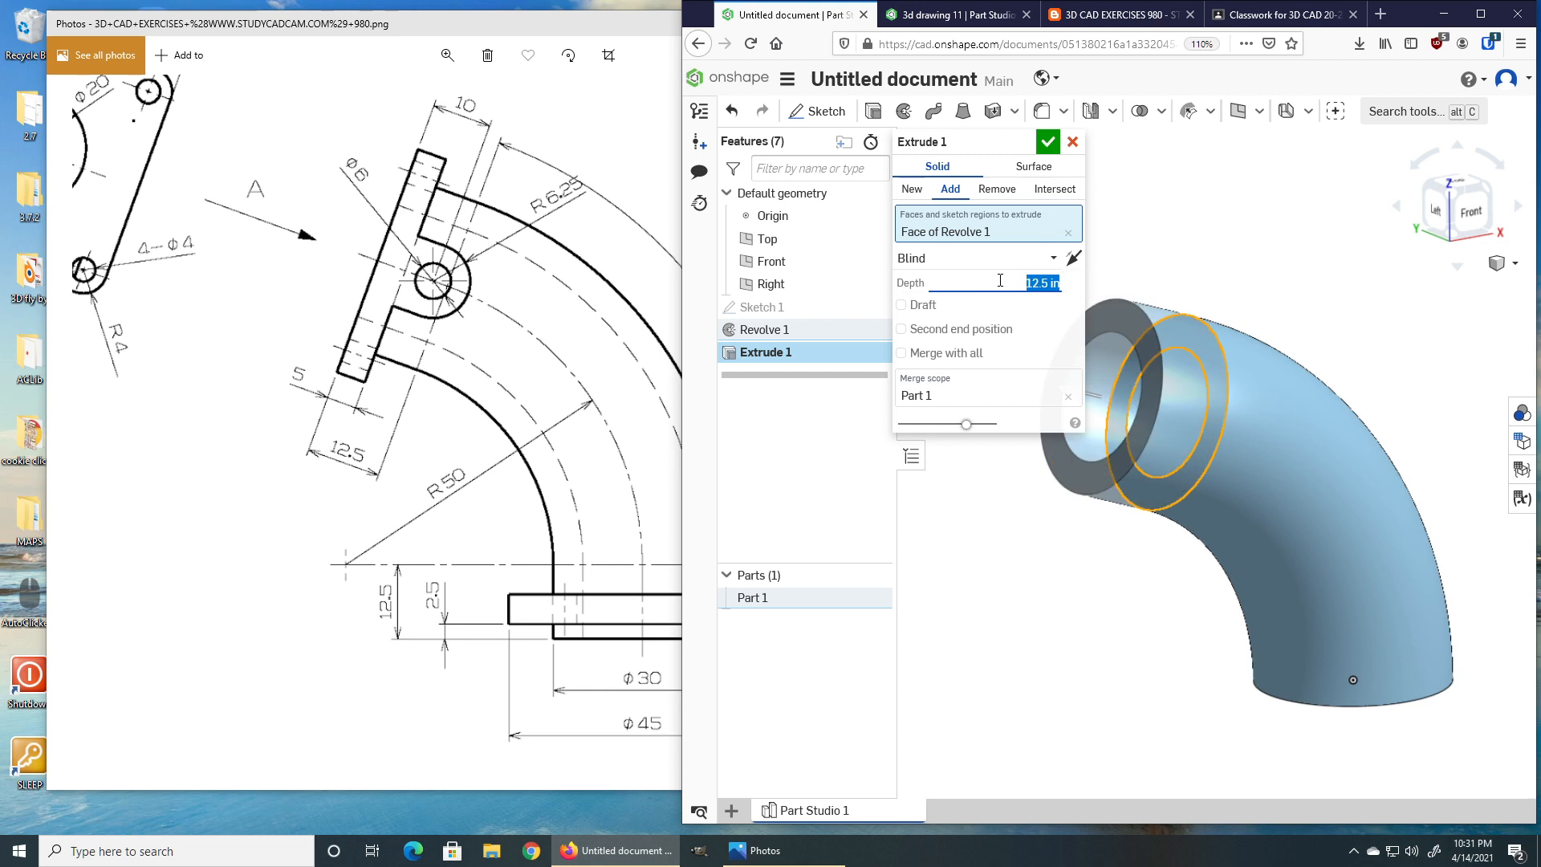
{"action": "left_click", "coordinate": [1047, 145]}
Extrude the elbow's lower end face 12.5 in, adding to the part.
{"action": "right_click_drag", "start_coordinate": [1240, 567], "coordinate": [1243, 523]}
{"action": "right_click", "coordinate": [1242, 523]}
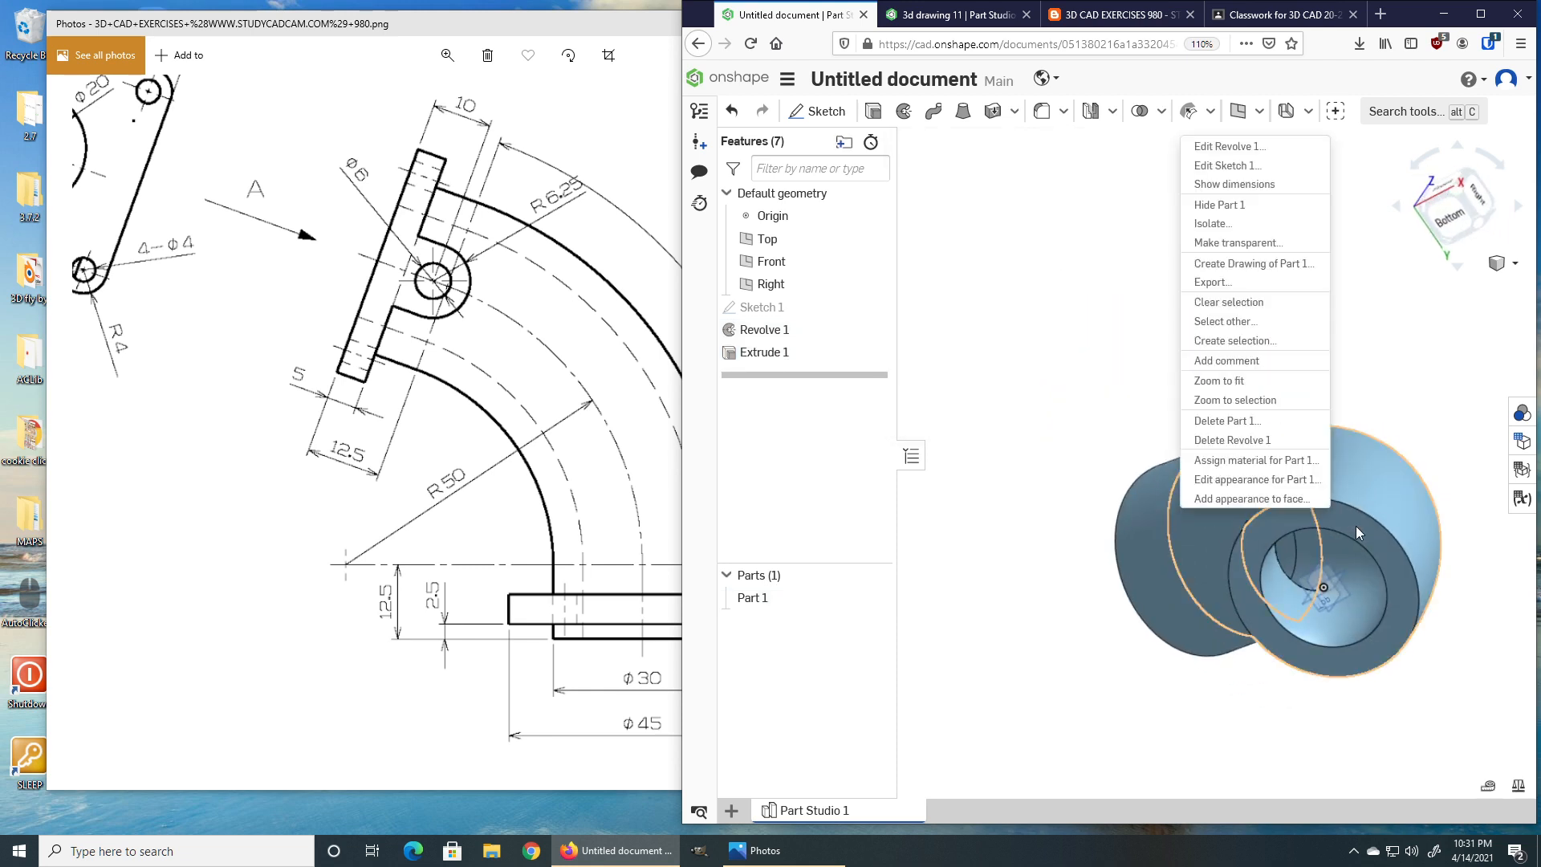
{"action": "left_click", "coordinate": [1448, 359]}
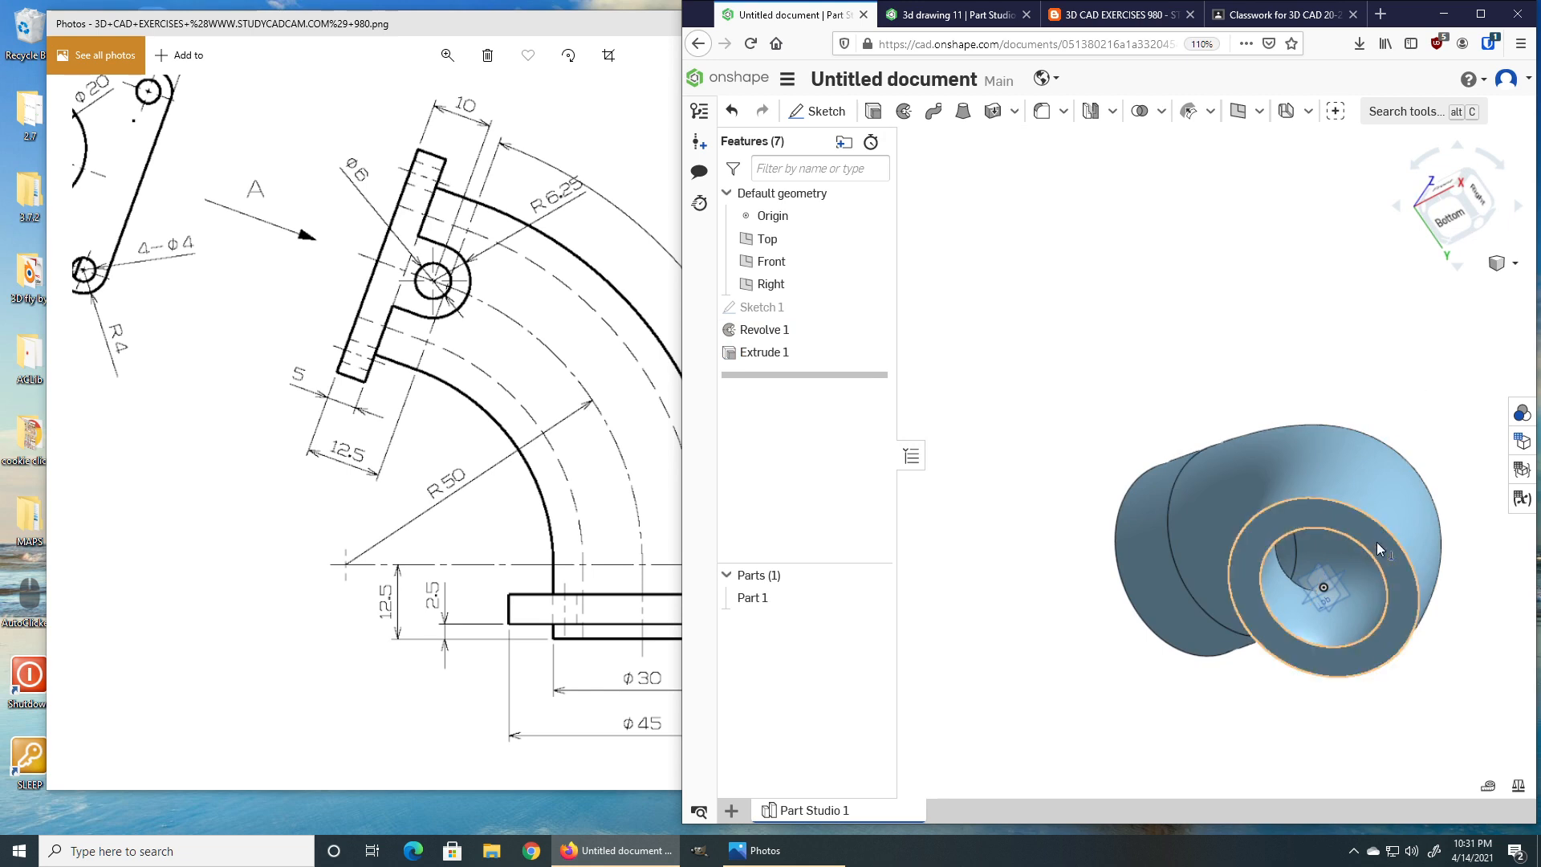
{"action": "left_click", "coordinate": [1377, 543]}
{"action": "left_click", "coordinate": [874, 112]}
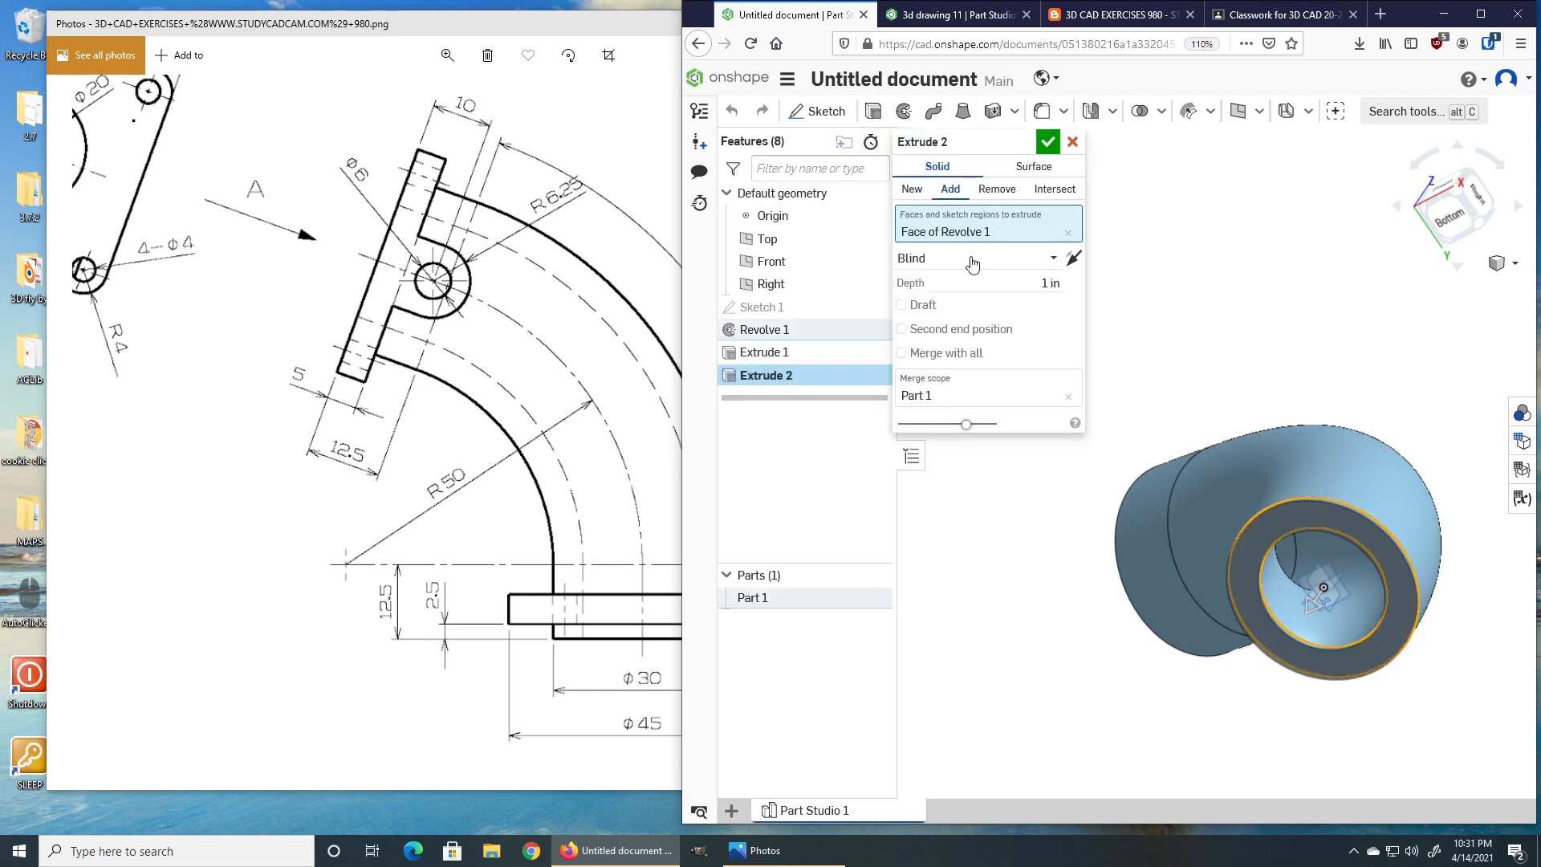
{"action": "type", "text": "12.5"}
{"action": "right_click_drag", "start_coordinate": [1156, 331], "coordinate": [1166, 387]}
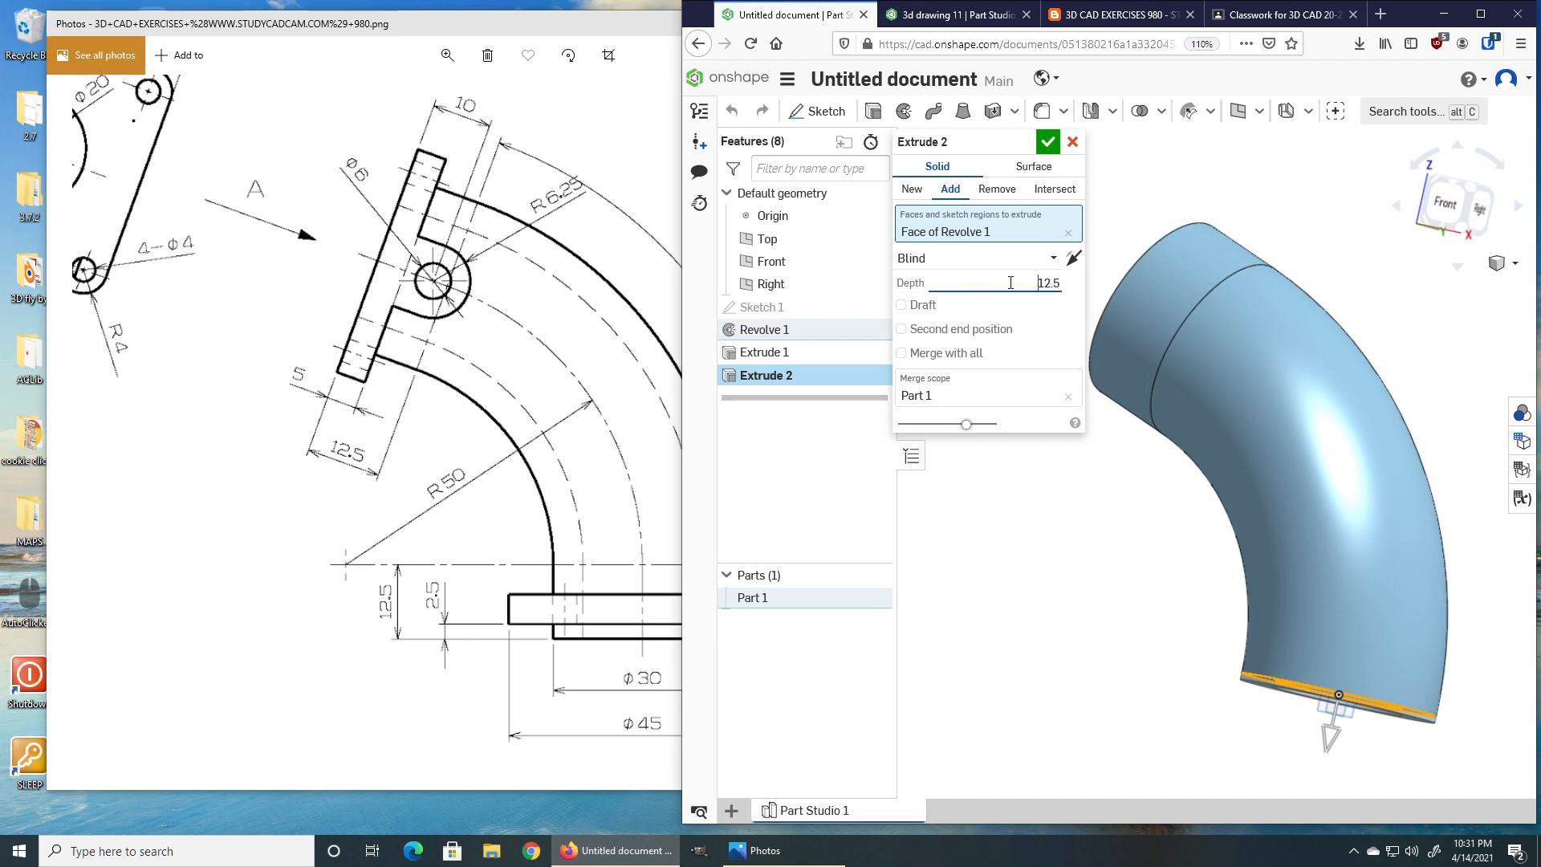
{"action": "key", "text": "Return"}
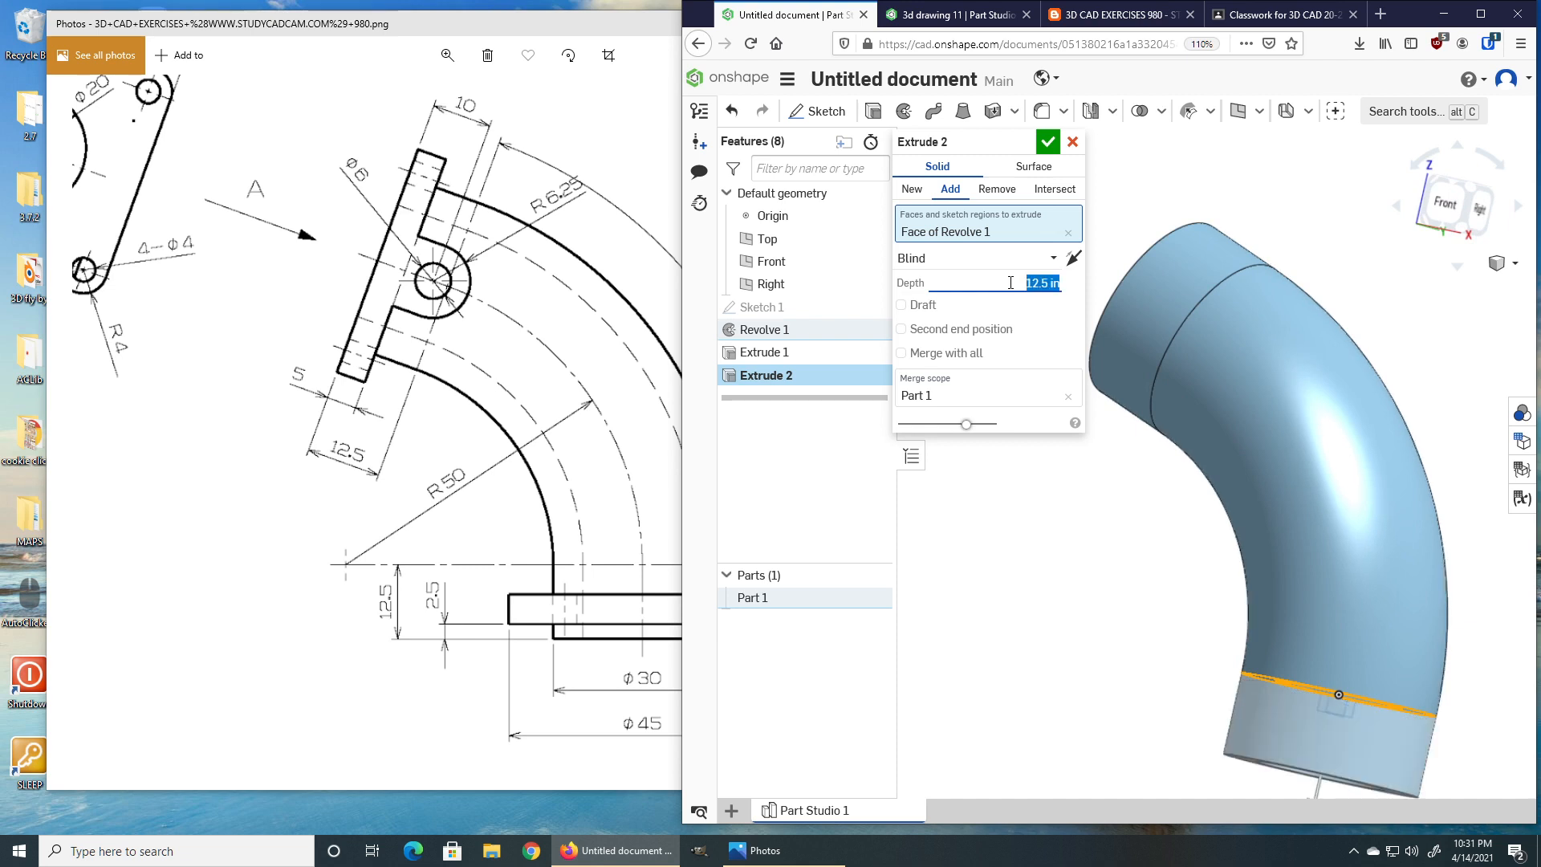
{"action": "left_click", "coordinate": [1048, 141]}
Create a plane offset 2.5 in from the lower end face of the new extrusion.
{"action": "right_click_drag", "start_coordinate": [1073, 465], "coordinate": [1100, 497]}
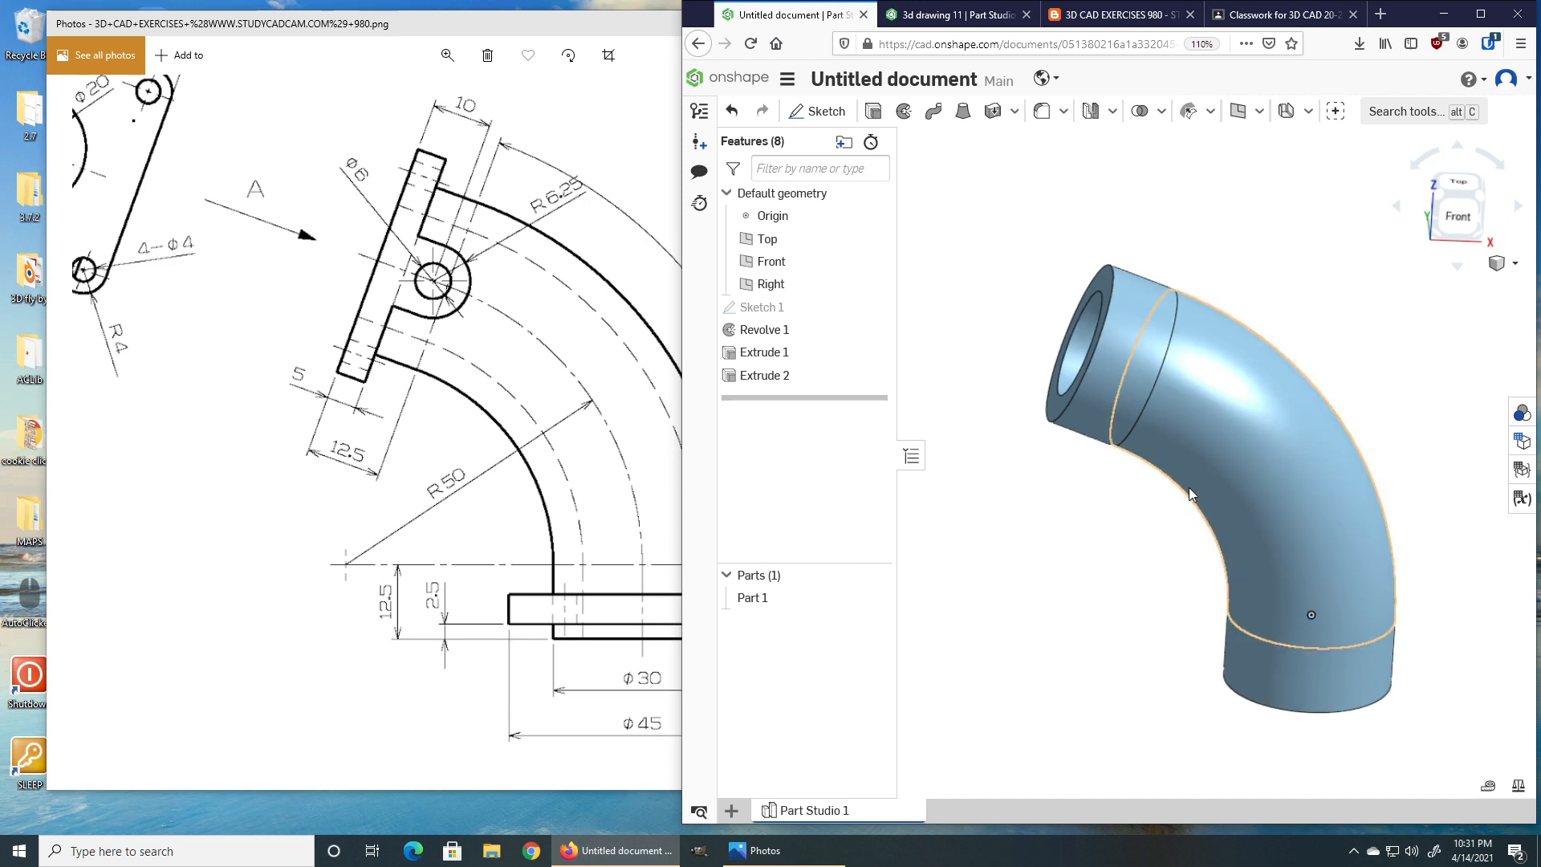
{"action": "scroll", "coordinate": [1190, 490], "scroll_direction": "down", "scroll_amount": 2}
{"action": "mouse_move", "coordinate": [1105, 401]}
{"action": "right_mouse_down"}
{"action": "mouse_move", "coordinate": [1100, 423]}
{"action": "mouse_move", "coordinate": [1086, 386]}
{"action": "right_mouse_up"}
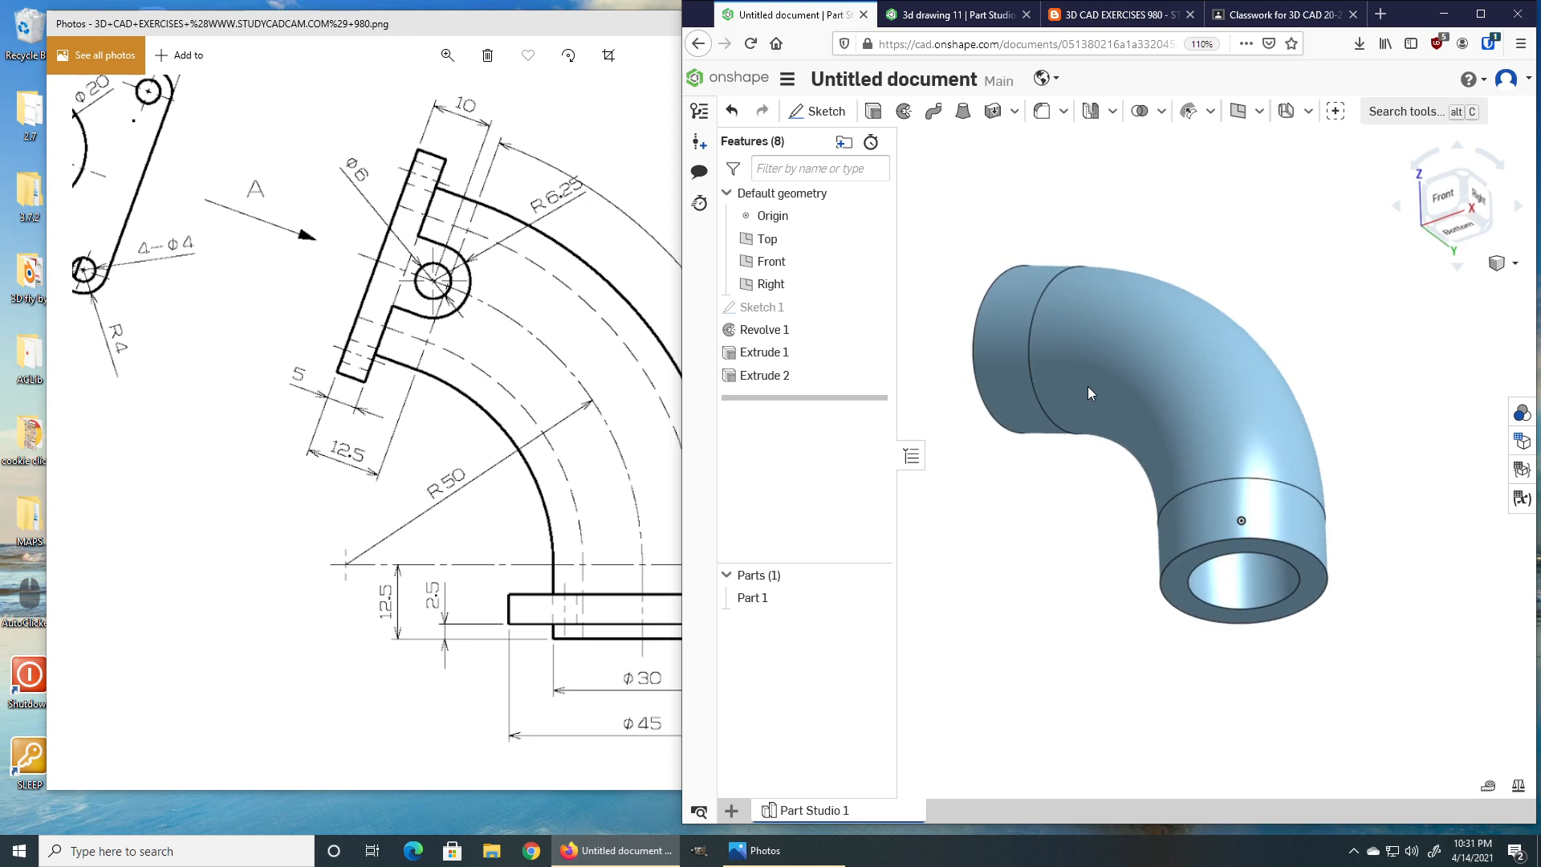
{"action": "left_click", "coordinate": [1178, 589]}
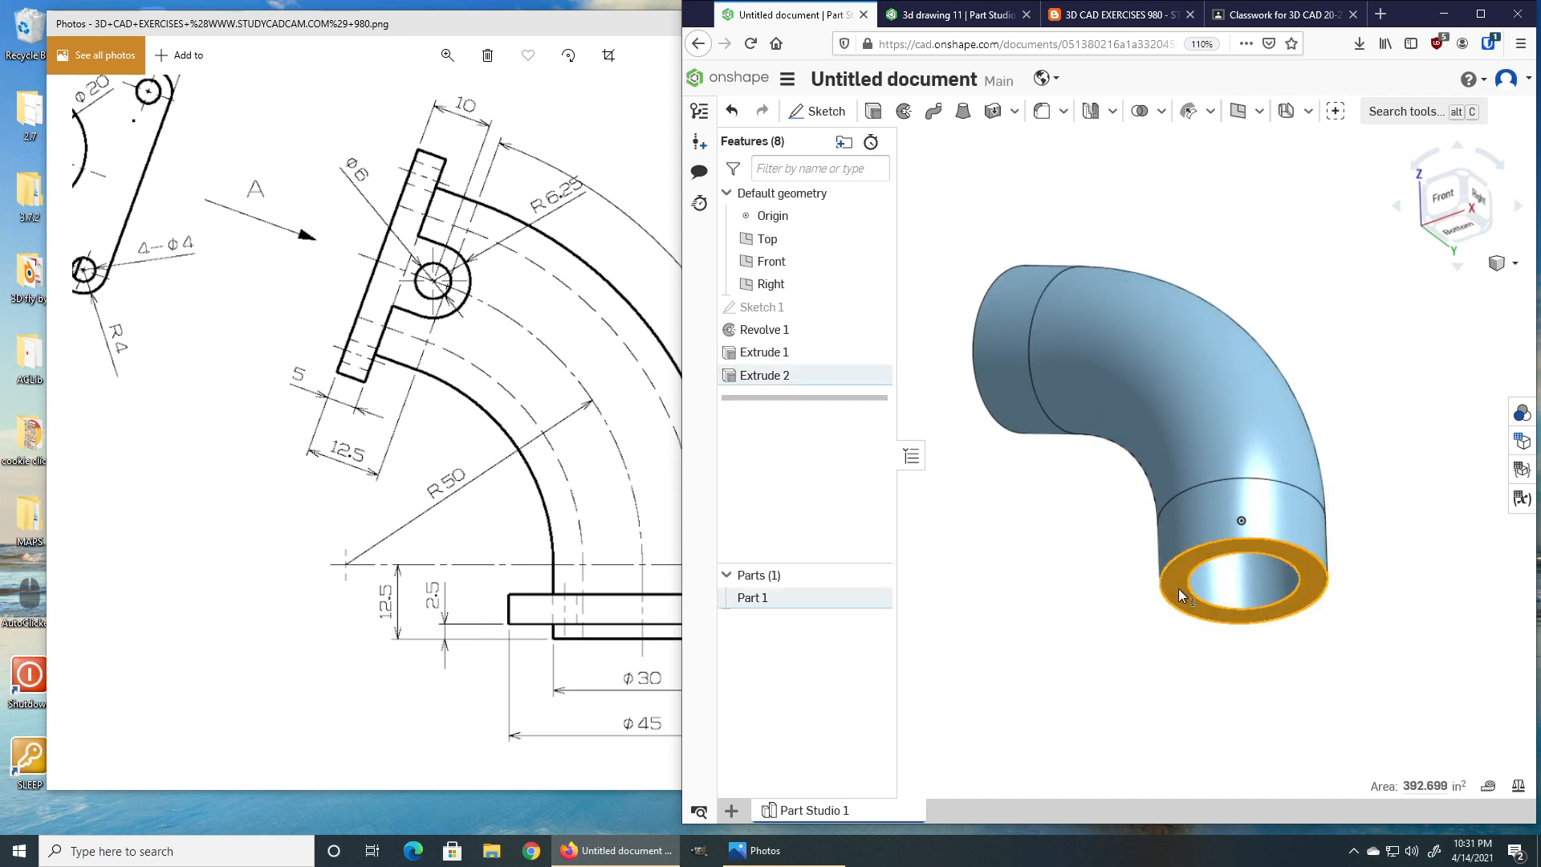
{"action": "left_click", "coordinate": [1238, 113]}
{"action": "left_click", "coordinate": [1021, 232]}
{"action": "type", "text": "2"}
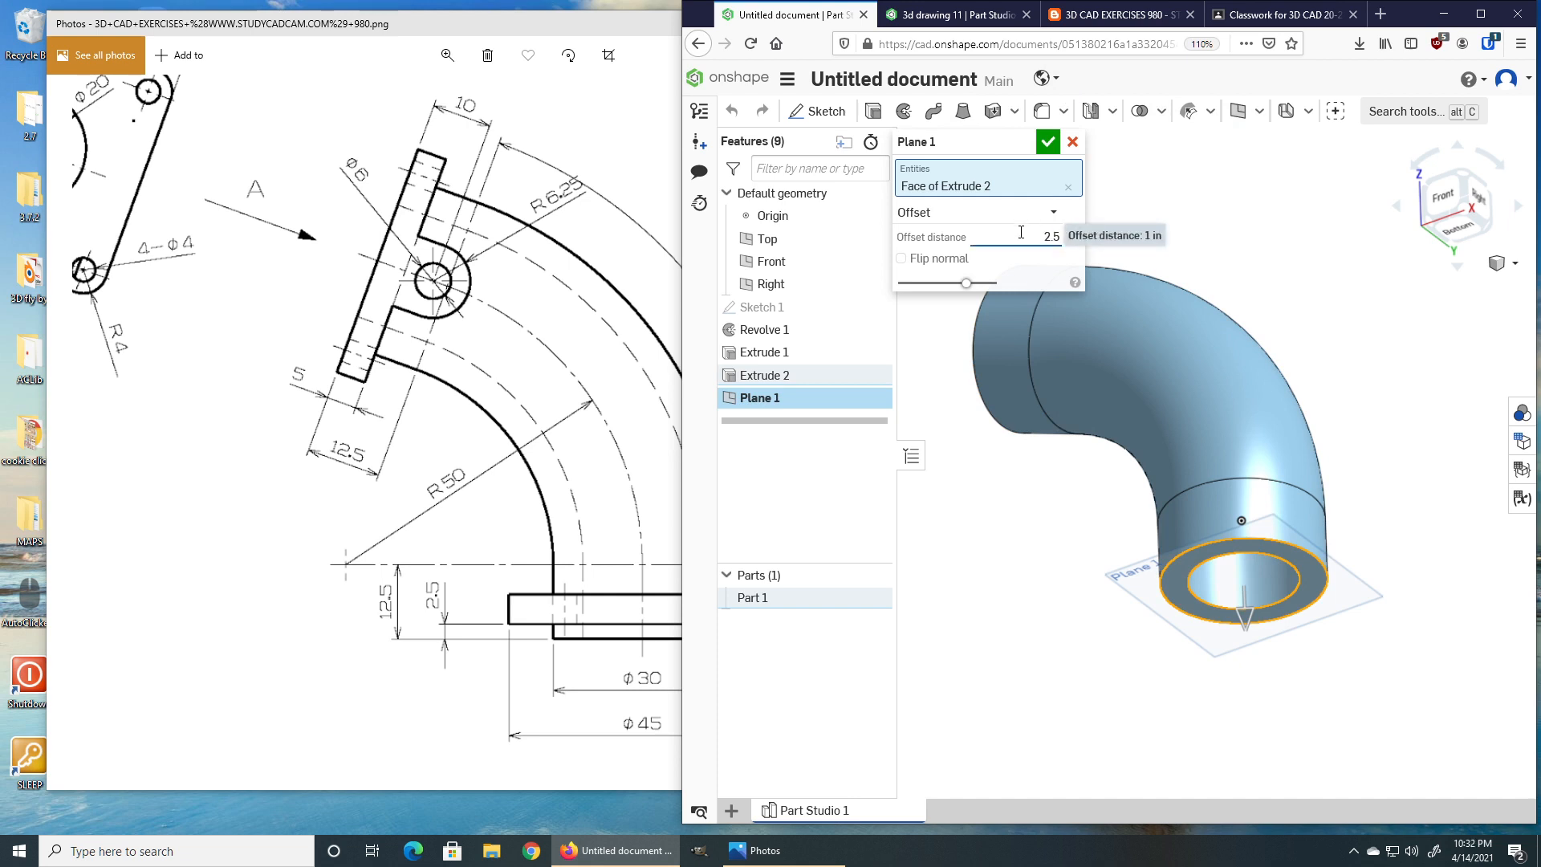
{"action": "type", "text": ".5"}
{"action": "key", "text": "Return"}
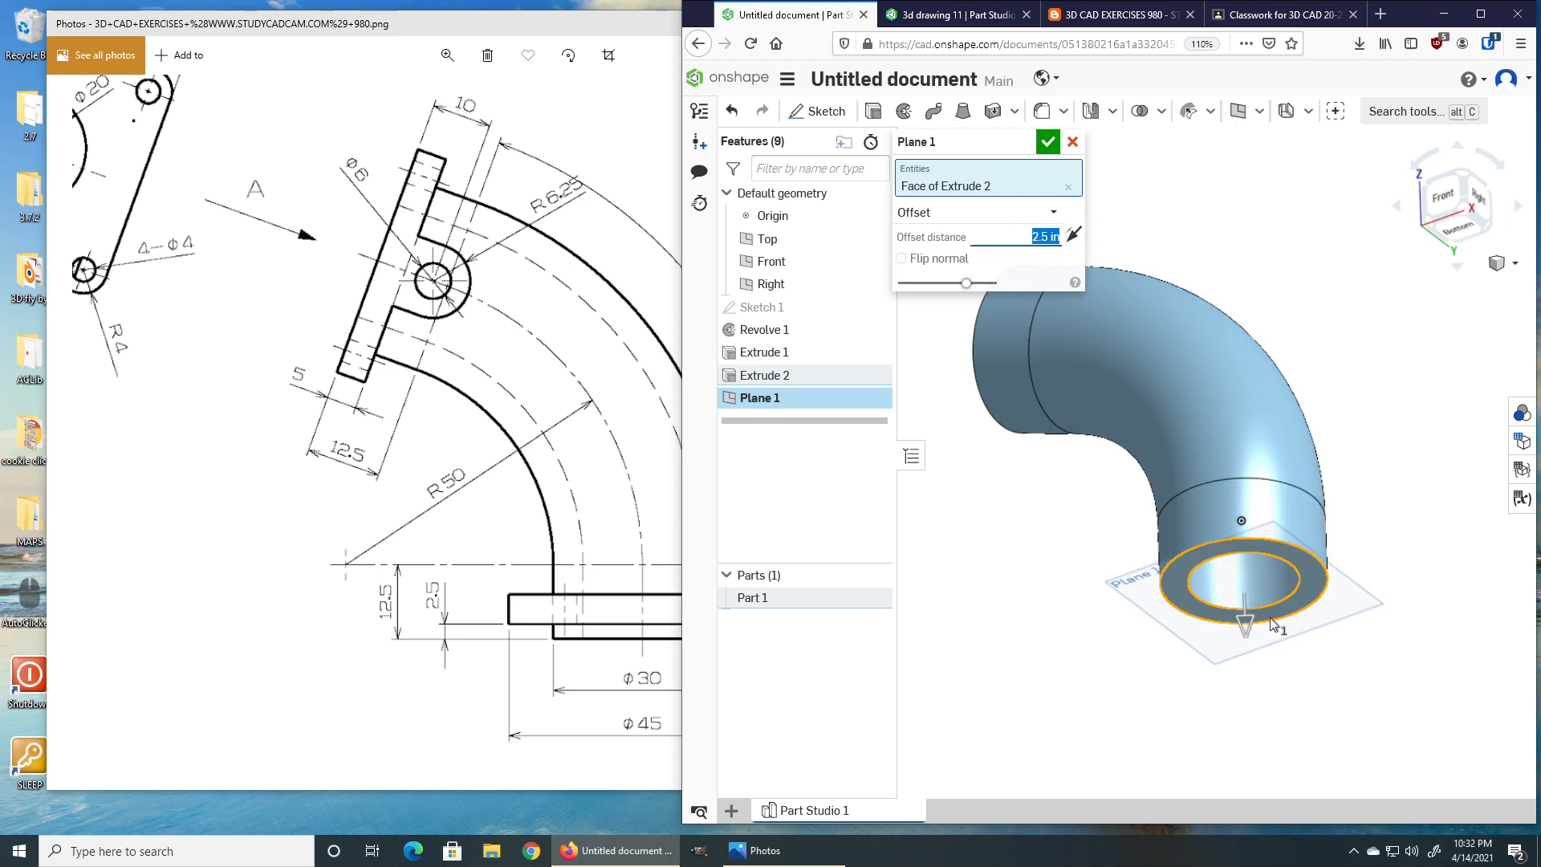
{"action": "mouse_move", "coordinate": [1207, 568]}
{"action": "right_mouse_down"}
{"action": "mouse_move", "coordinate": [1206, 608]}
{"action": "mouse_move", "coordinate": [1213, 592]}
{"action": "right_mouse_up"}
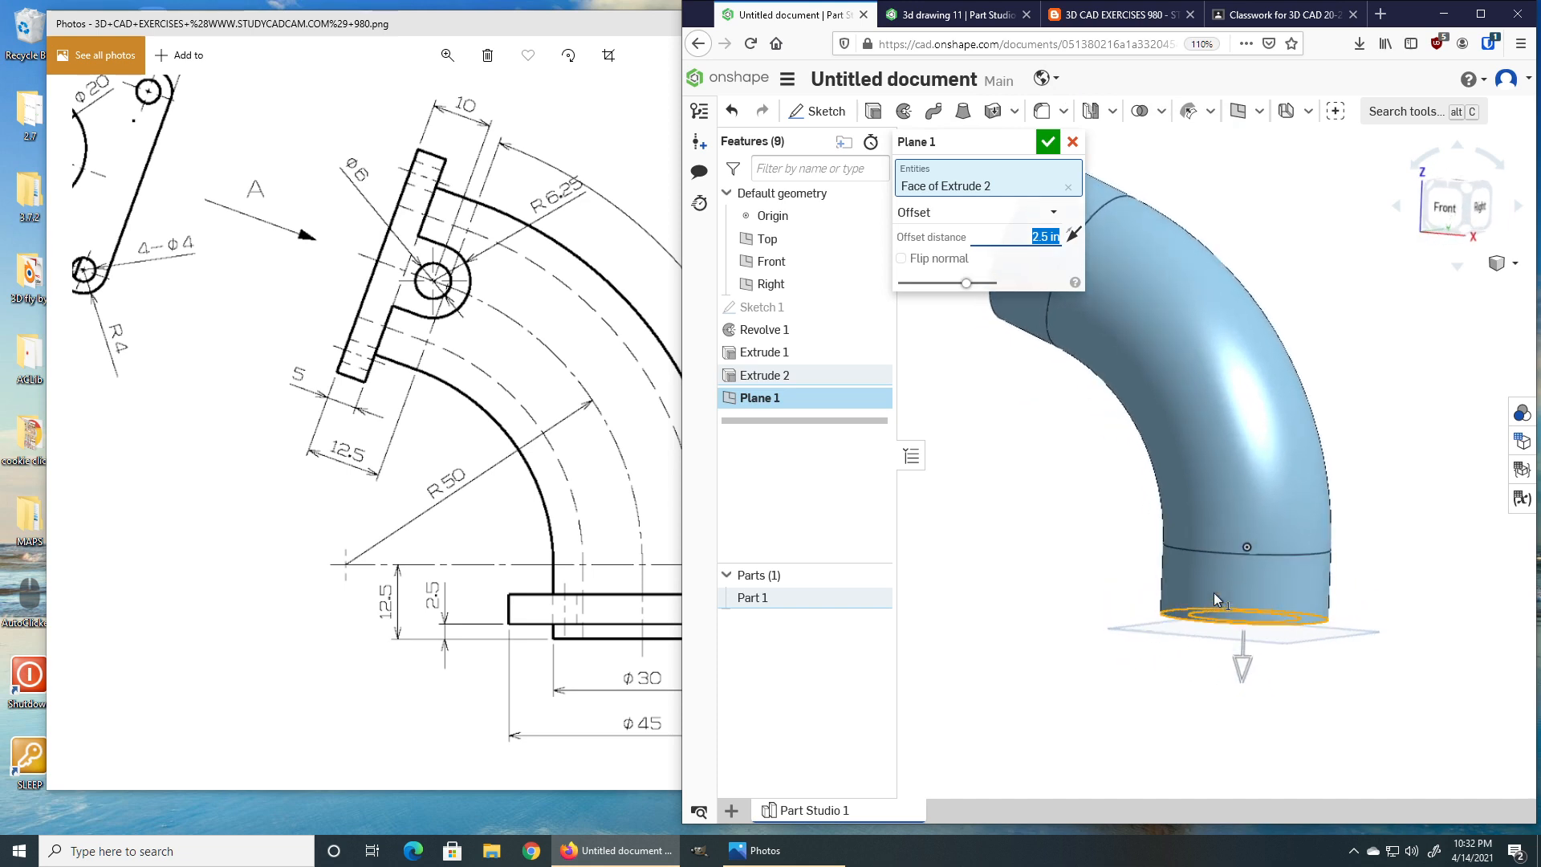
{"action": "scroll", "coordinate": [1241, 652], "scroll_direction": "up", "scroll_amount": 5}
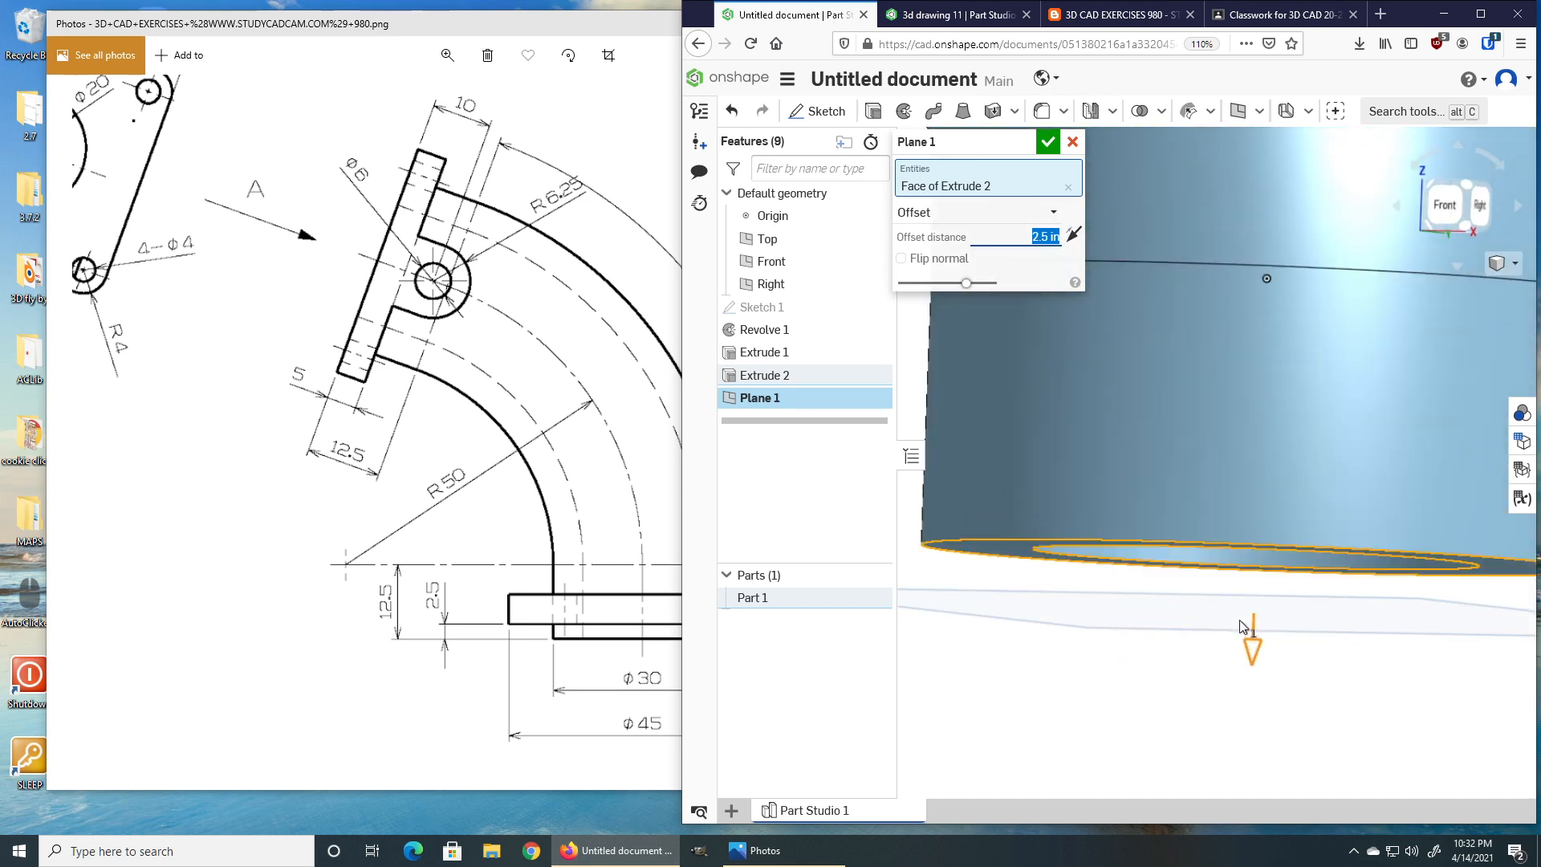
{"action": "left_click", "coordinate": [1073, 238]}
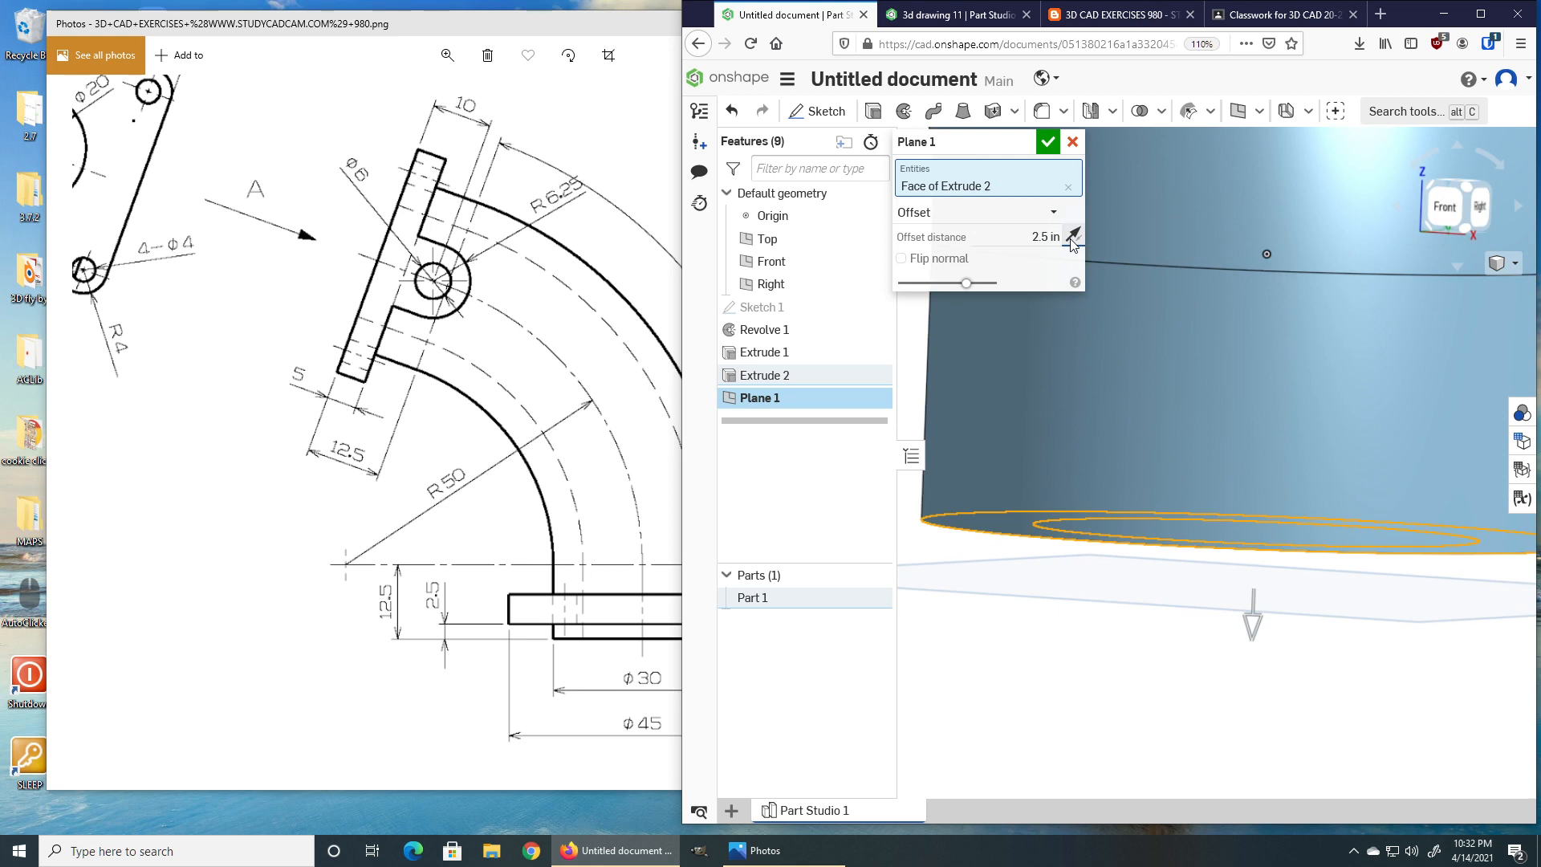
{"action": "left_click", "coordinate": [1043, 148]}
Start a sketch on the offset plane and draw a 45 diameter circle centred on the origin.
{"action": "scroll", "coordinate": [1027, 364], "scroll_direction": "down", "scroll_amount": 5}
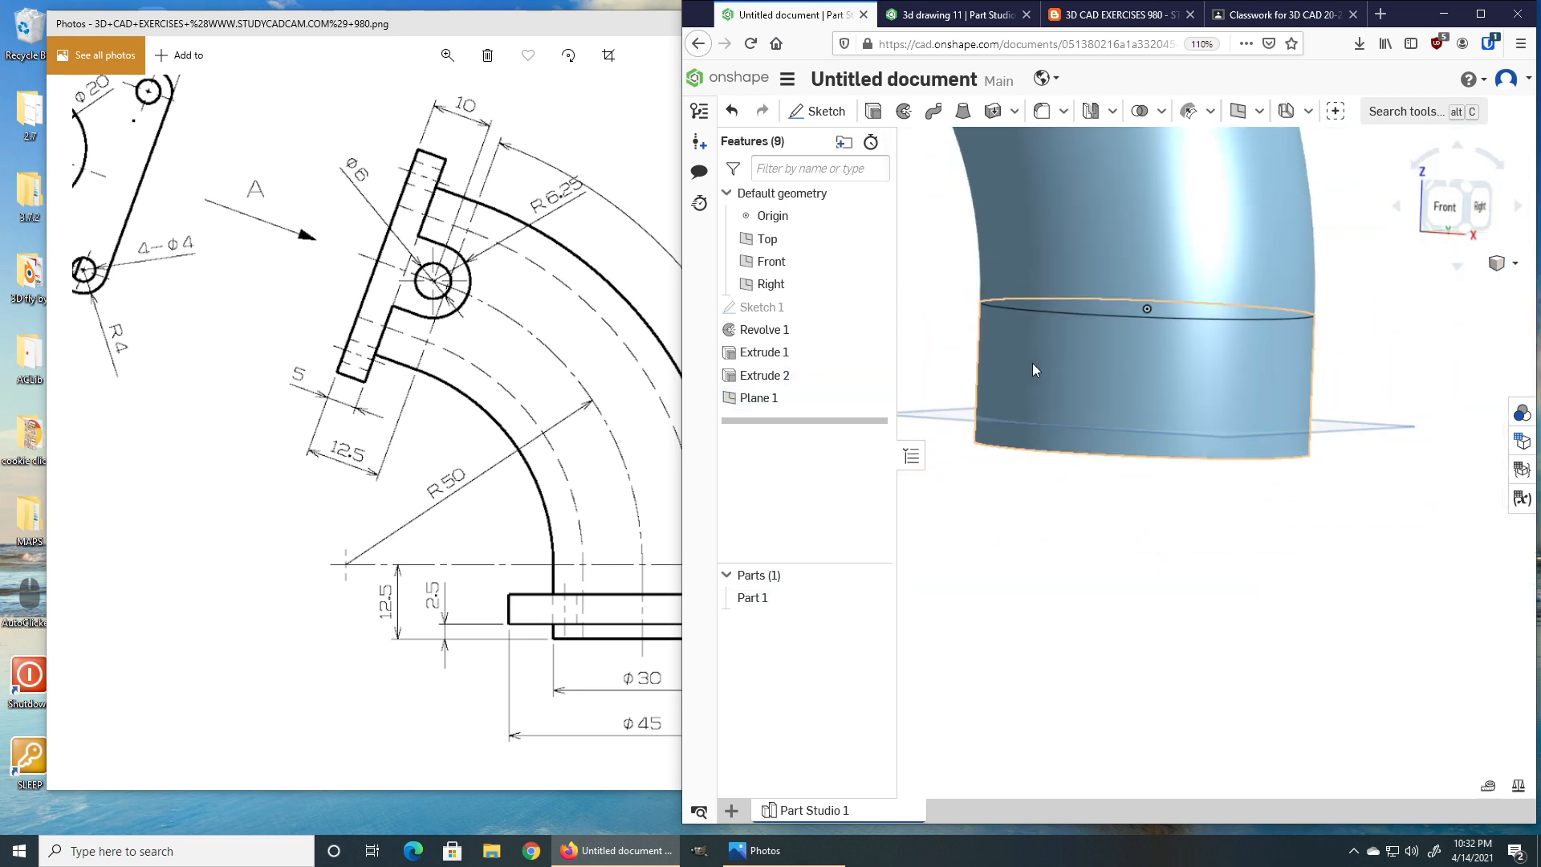
{"action": "mouse_move", "coordinate": [1033, 369]}
{"action": "right_mouse_down"}
{"action": "mouse_move", "coordinate": [1048, 363]}
{"action": "mouse_move", "coordinate": [1003, 376]}
{"action": "right_mouse_up"}
{"action": "left_click", "coordinate": [1000, 401]}
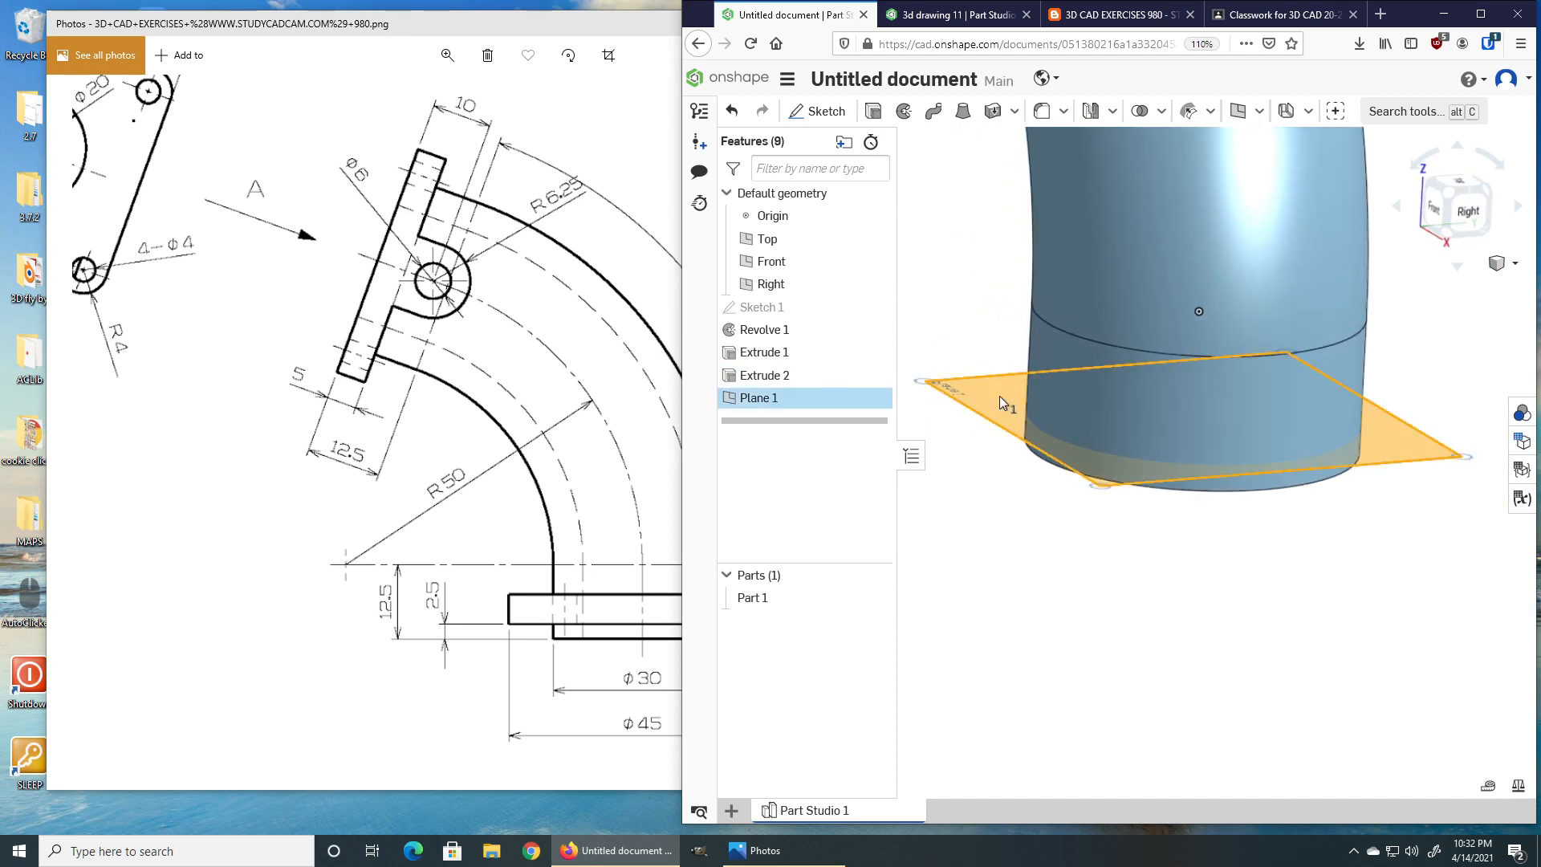
{"action": "right_click_drag", "start_coordinate": [990, 408], "coordinate": [1265, 234]}
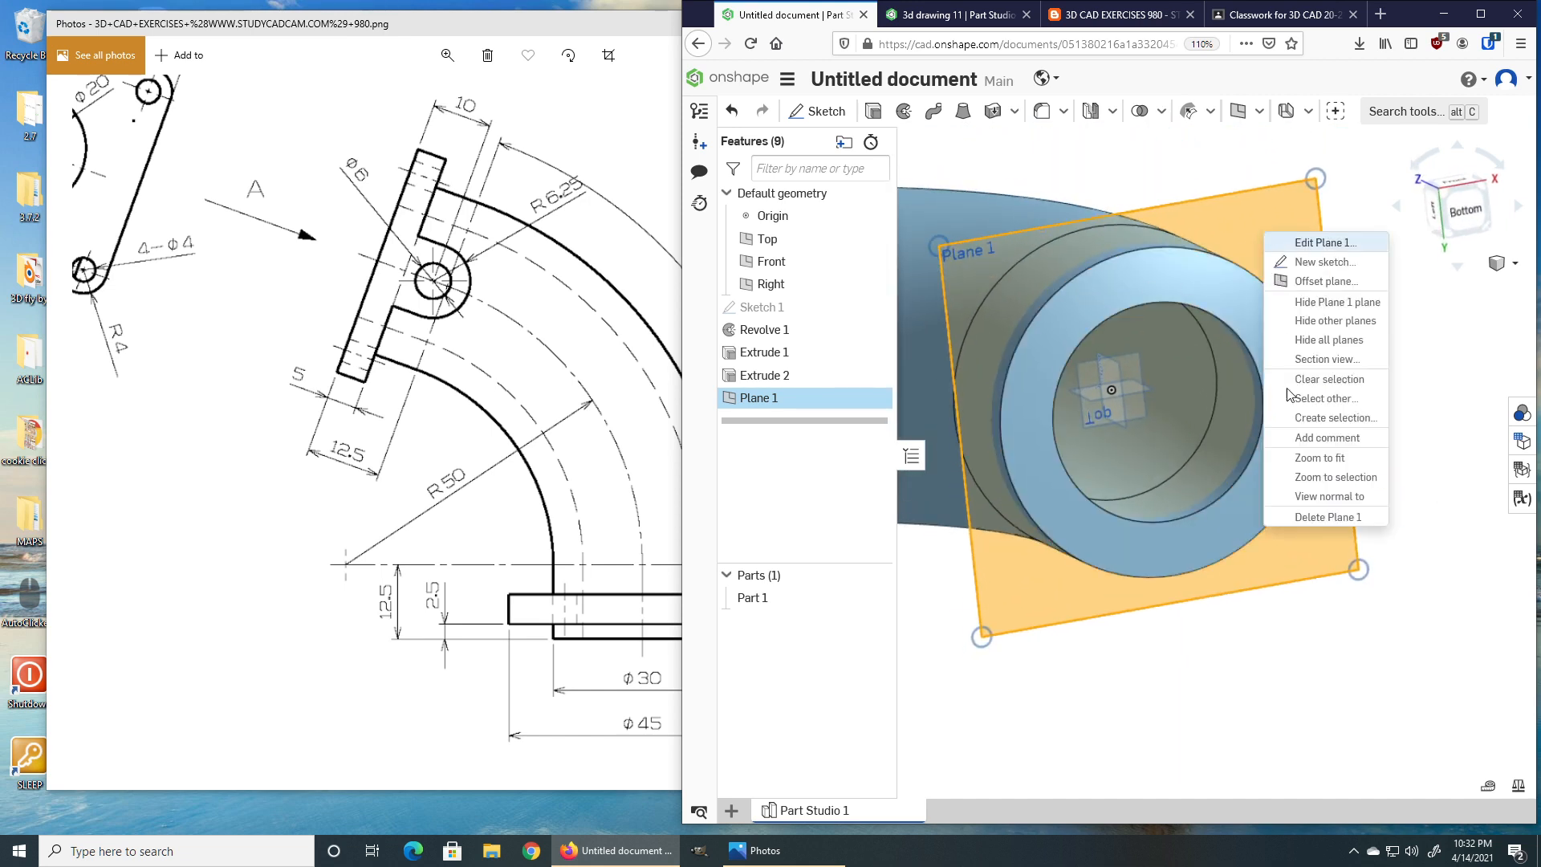
{"action": "left_click", "coordinate": [1318, 496]}
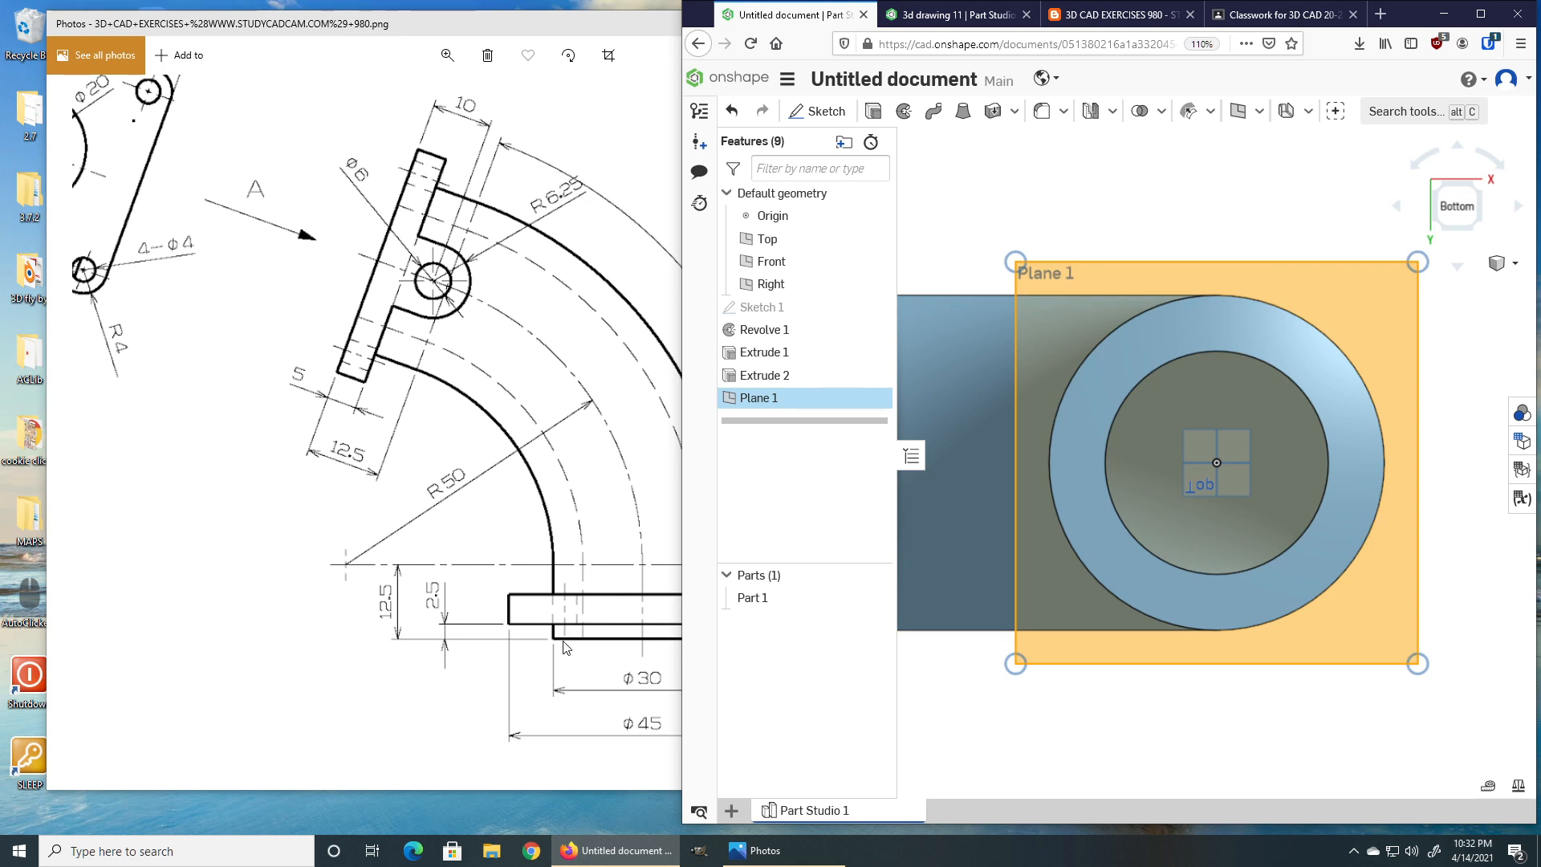
{"action": "left_click_drag", "start_coordinate": [567, 640], "coordinate": [438, 606]}
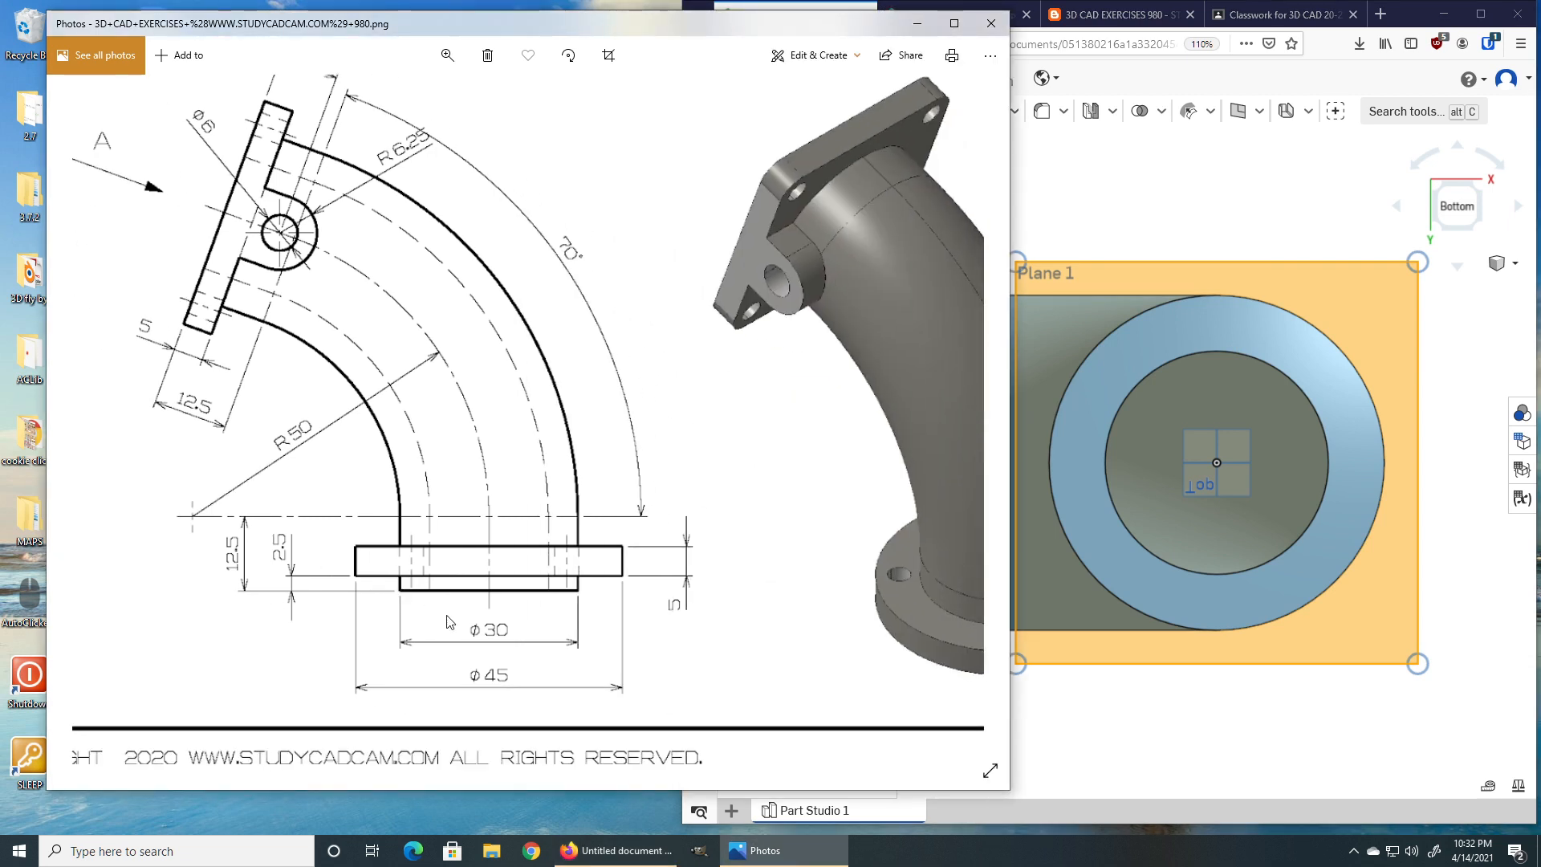
{"action": "mouse_move", "coordinate": [634, 663]}
{"action": "left_mouse_down"}
{"action": "mouse_move", "coordinate": [533, 643]}
{"action": "mouse_move", "coordinate": [554, 614]}
{"action": "left_mouse_up"}
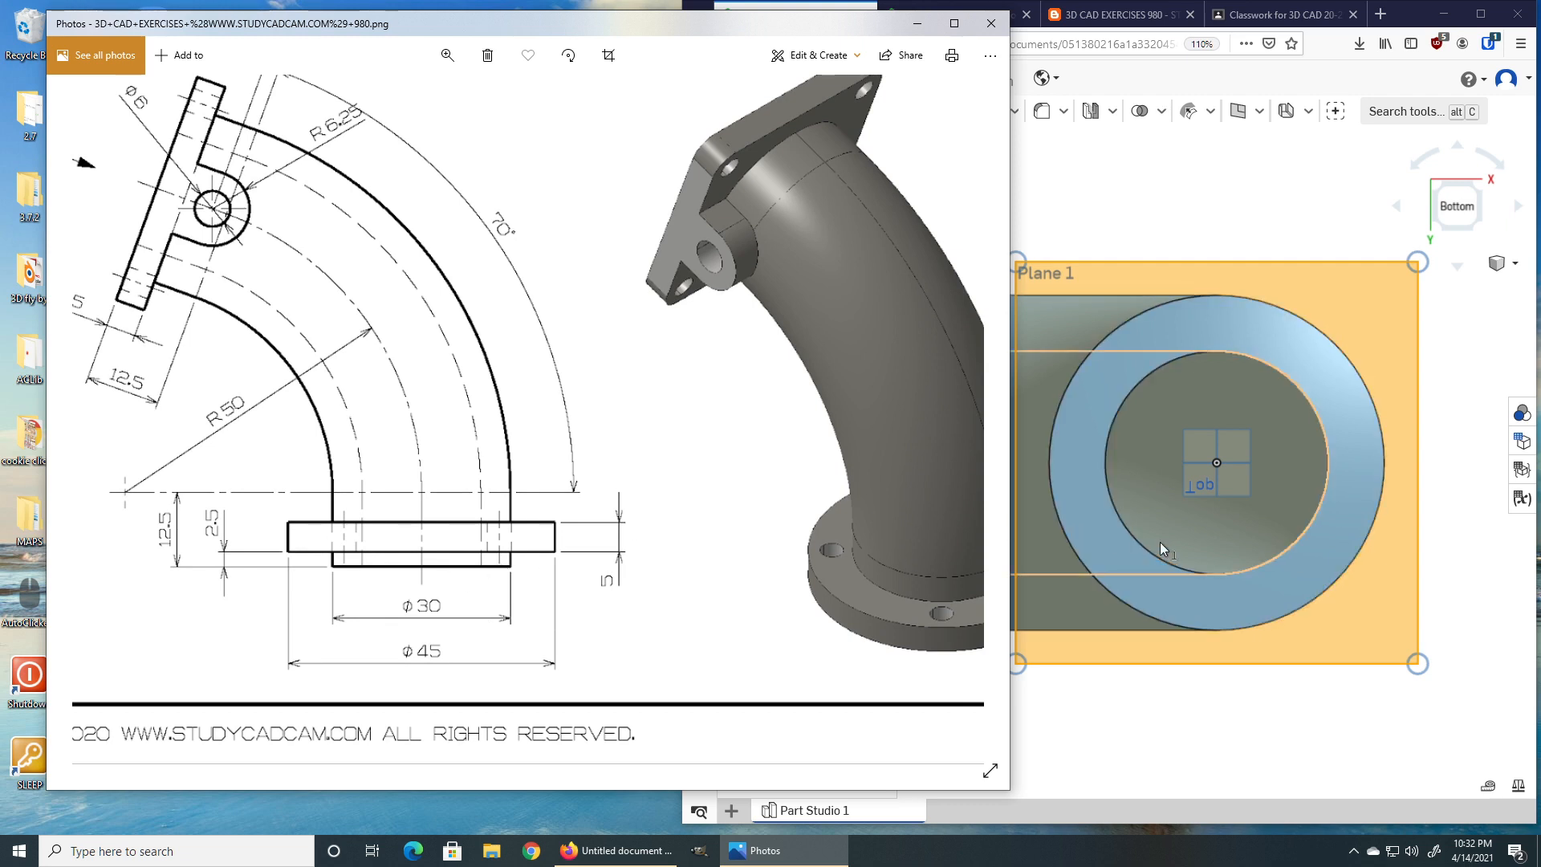
{"action": "left_click", "coordinate": [1216, 457]}
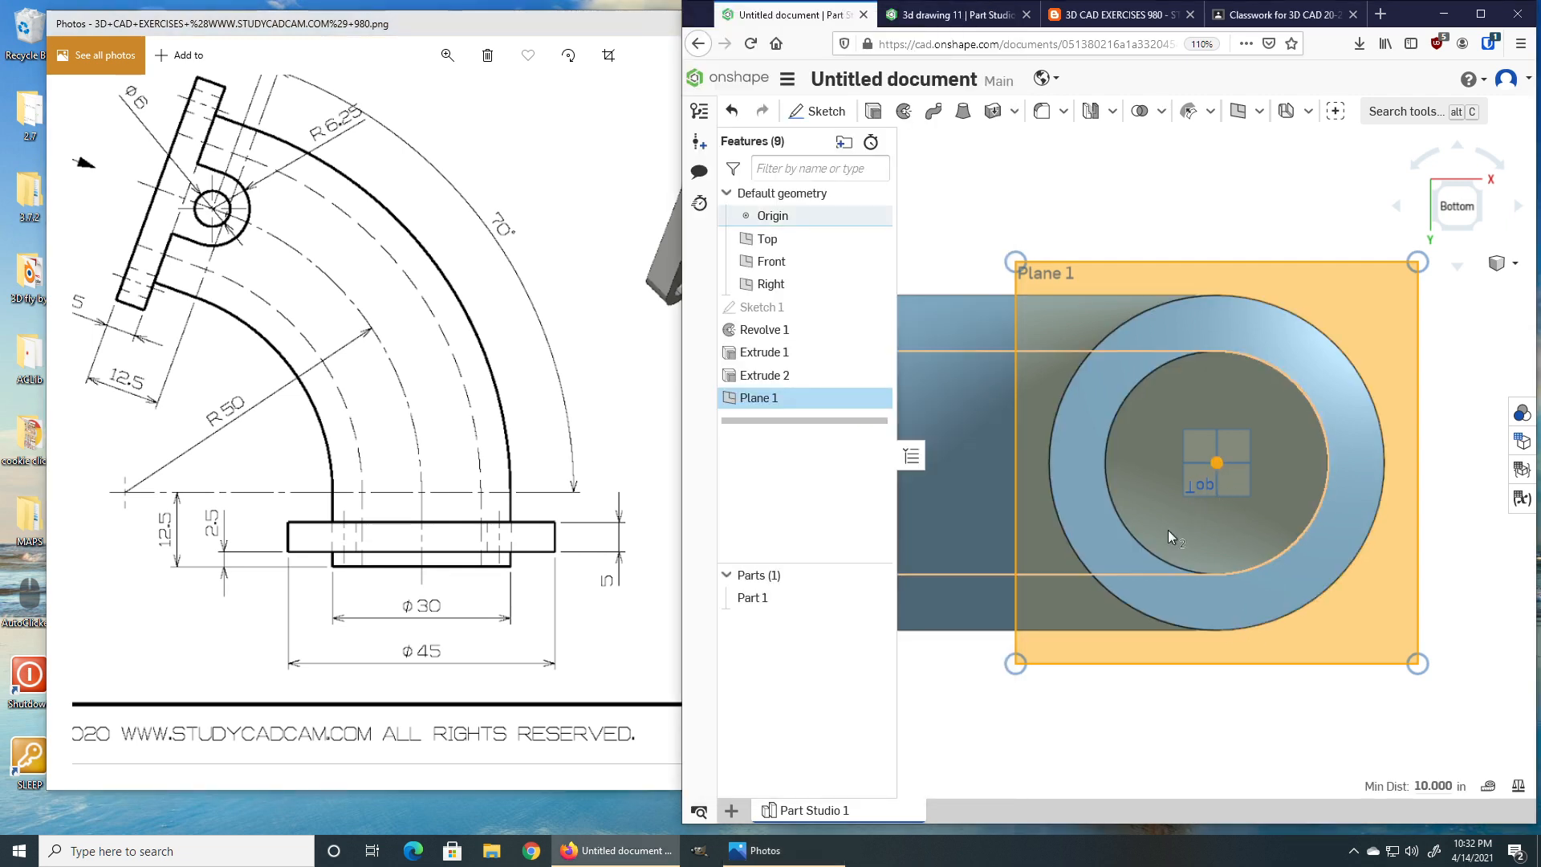
{"action": "left_click", "coordinate": [928, 175]}
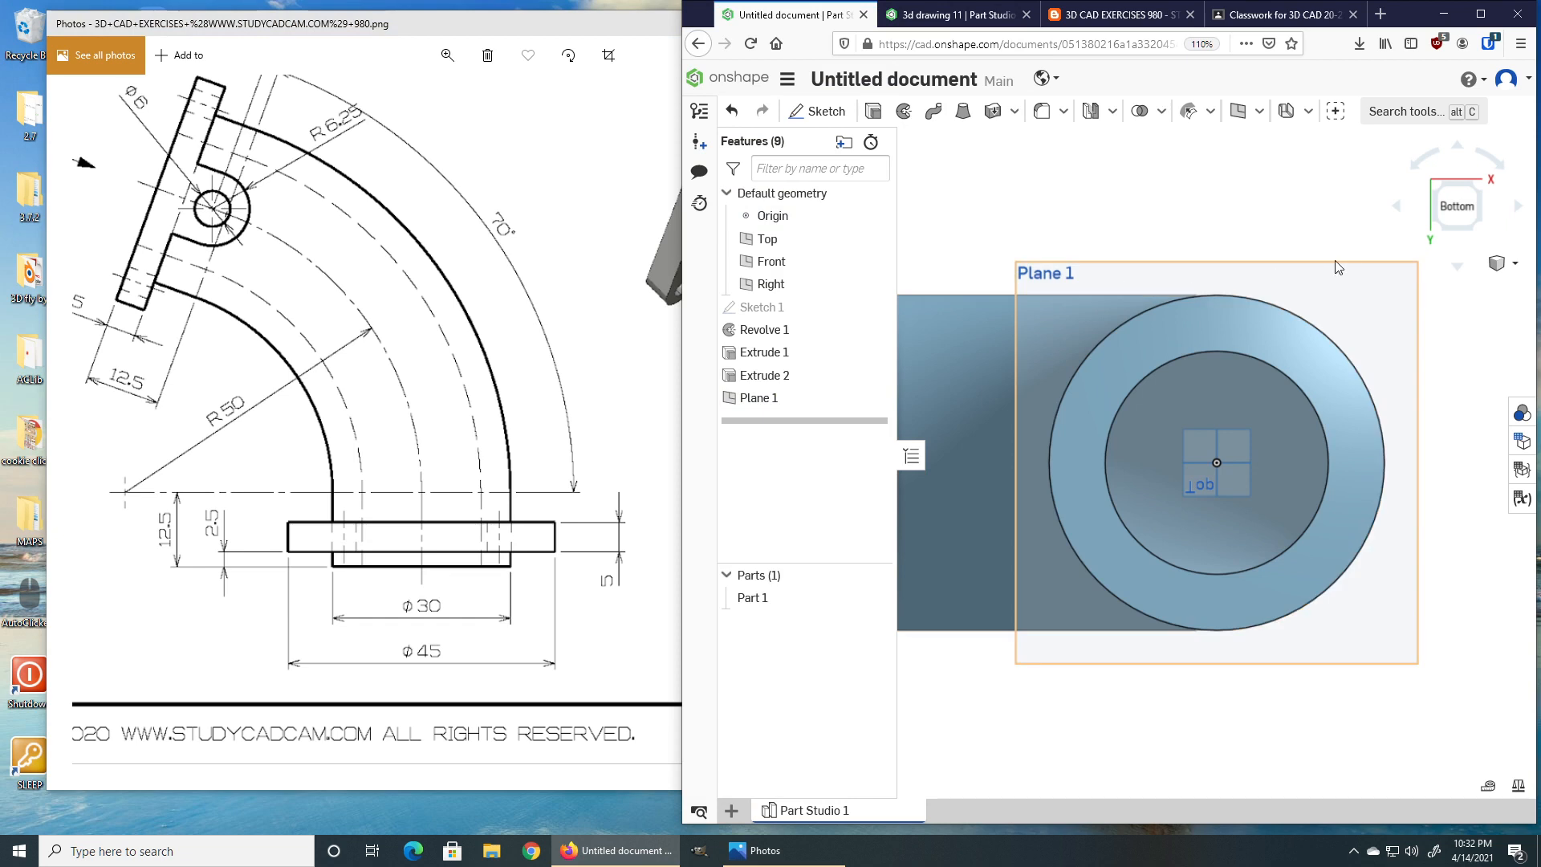
{"action": "left_click", "coordinate": [1365, 265]}
{"action": "left_click", "coordinate": [824, 112]}
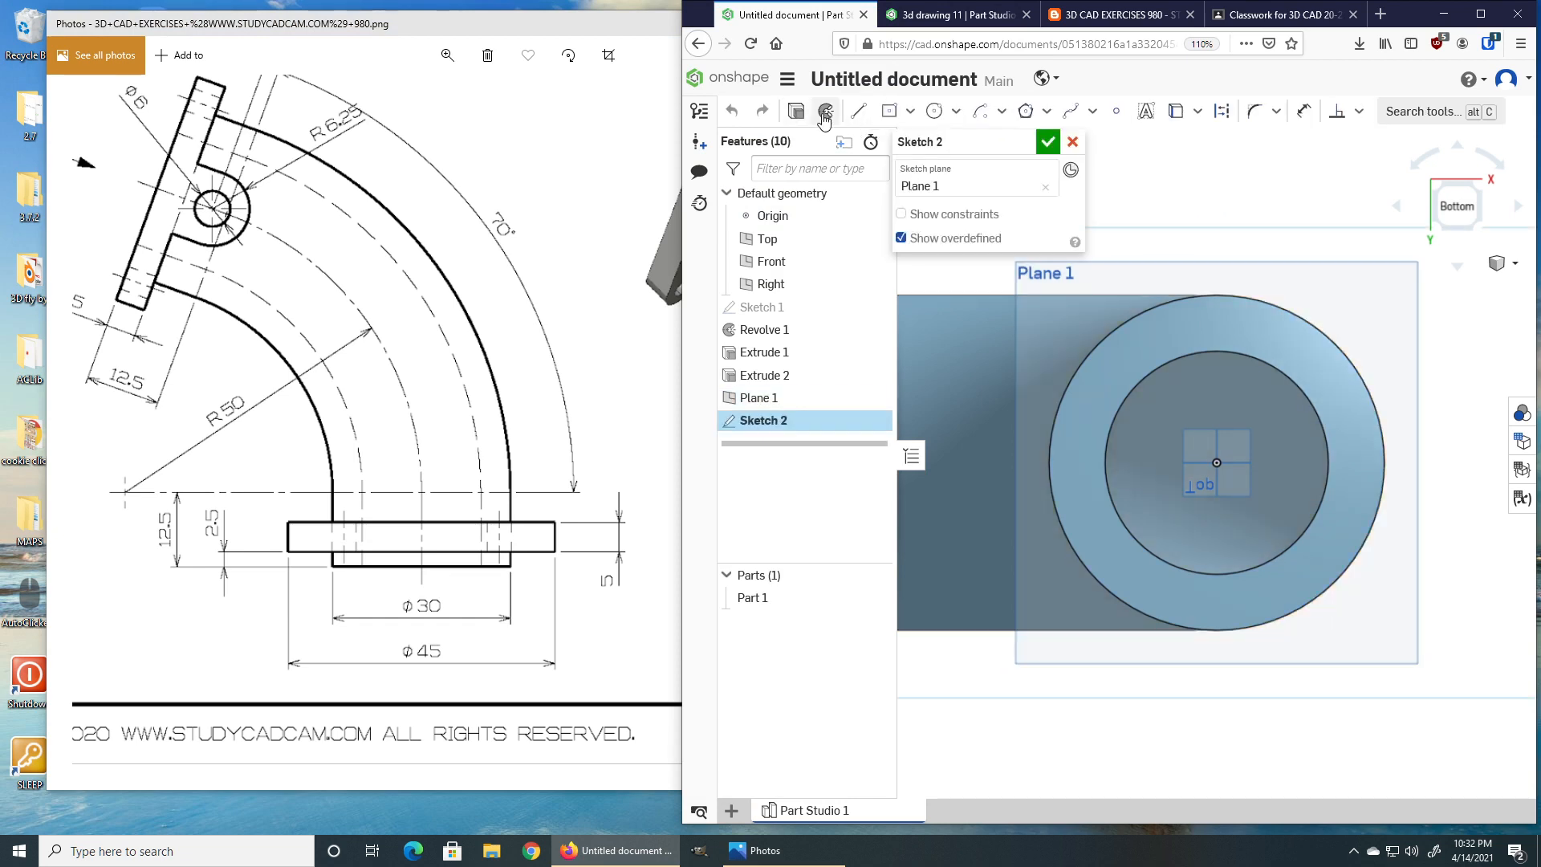
{"action": "left_click", "coordinate": [934, 110]}
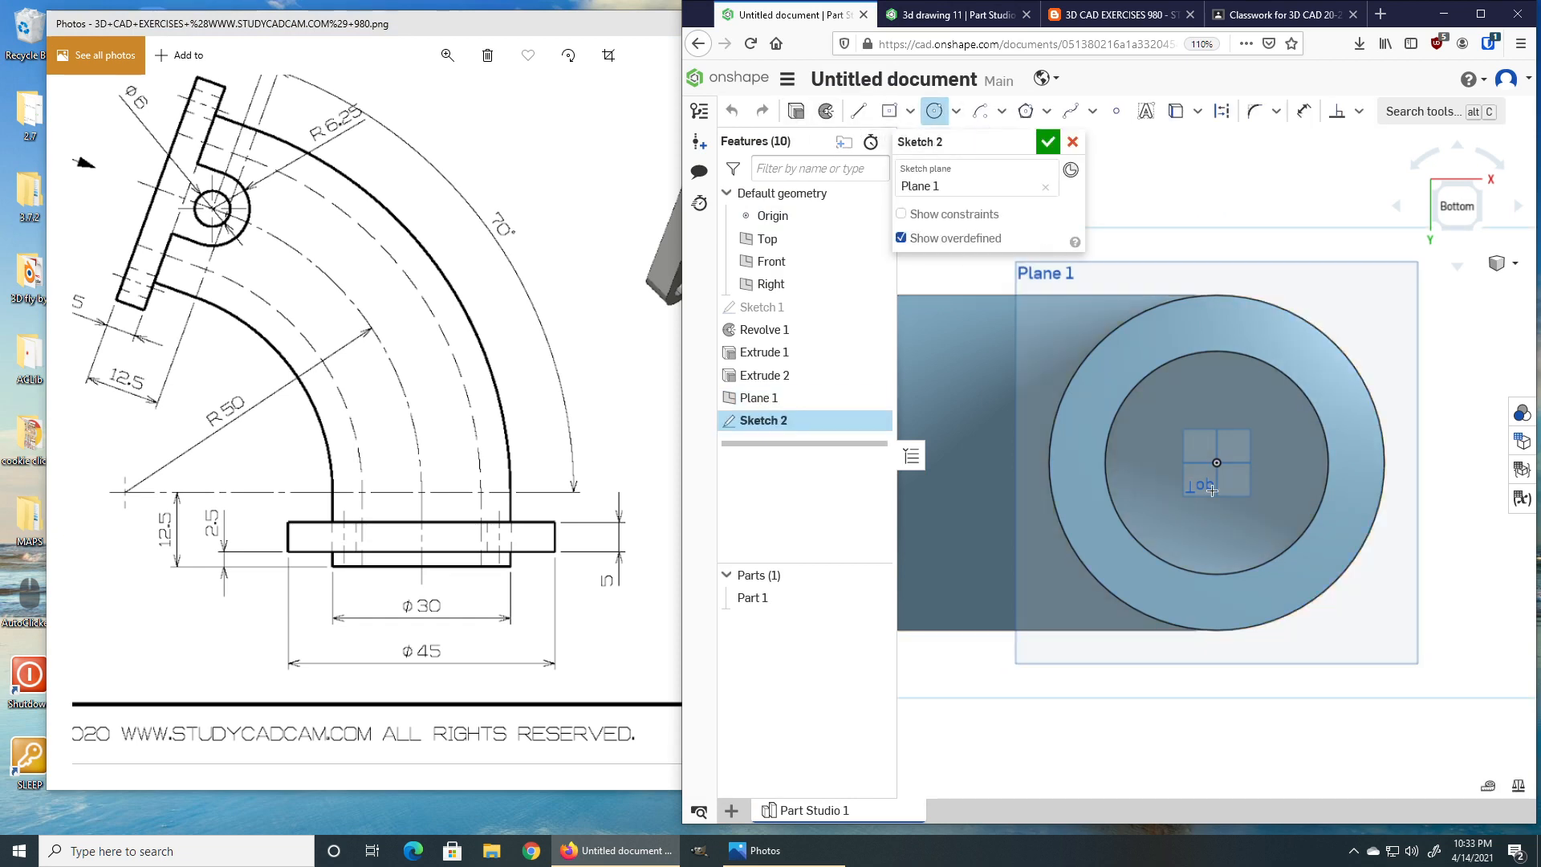
{"action": "left_click", "coordinate": [1217, 462]}
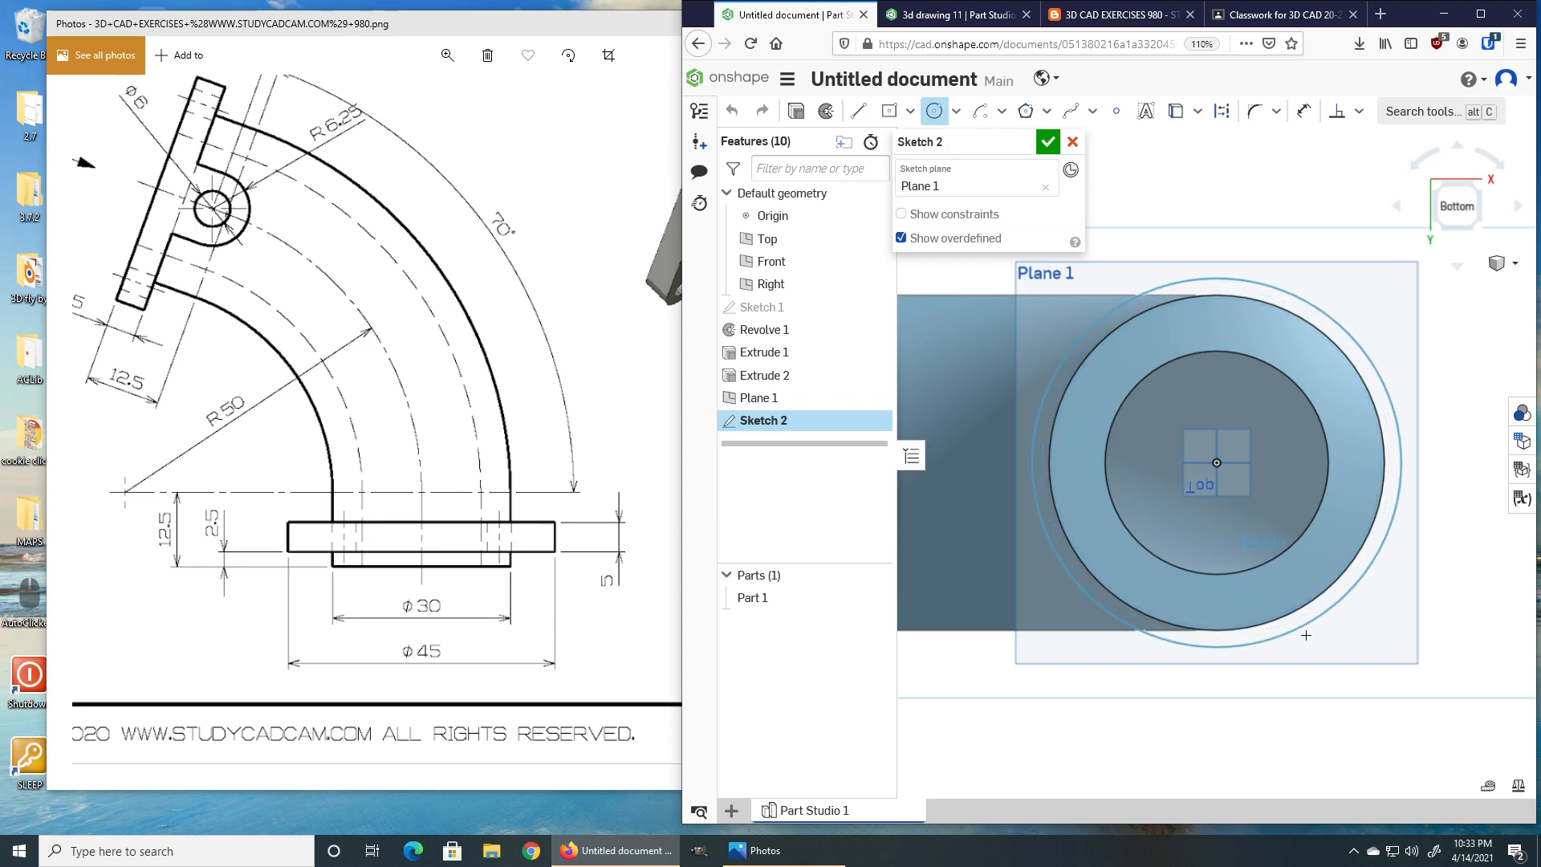
{"action": "left_click", "coordinate": [1305, 641]}
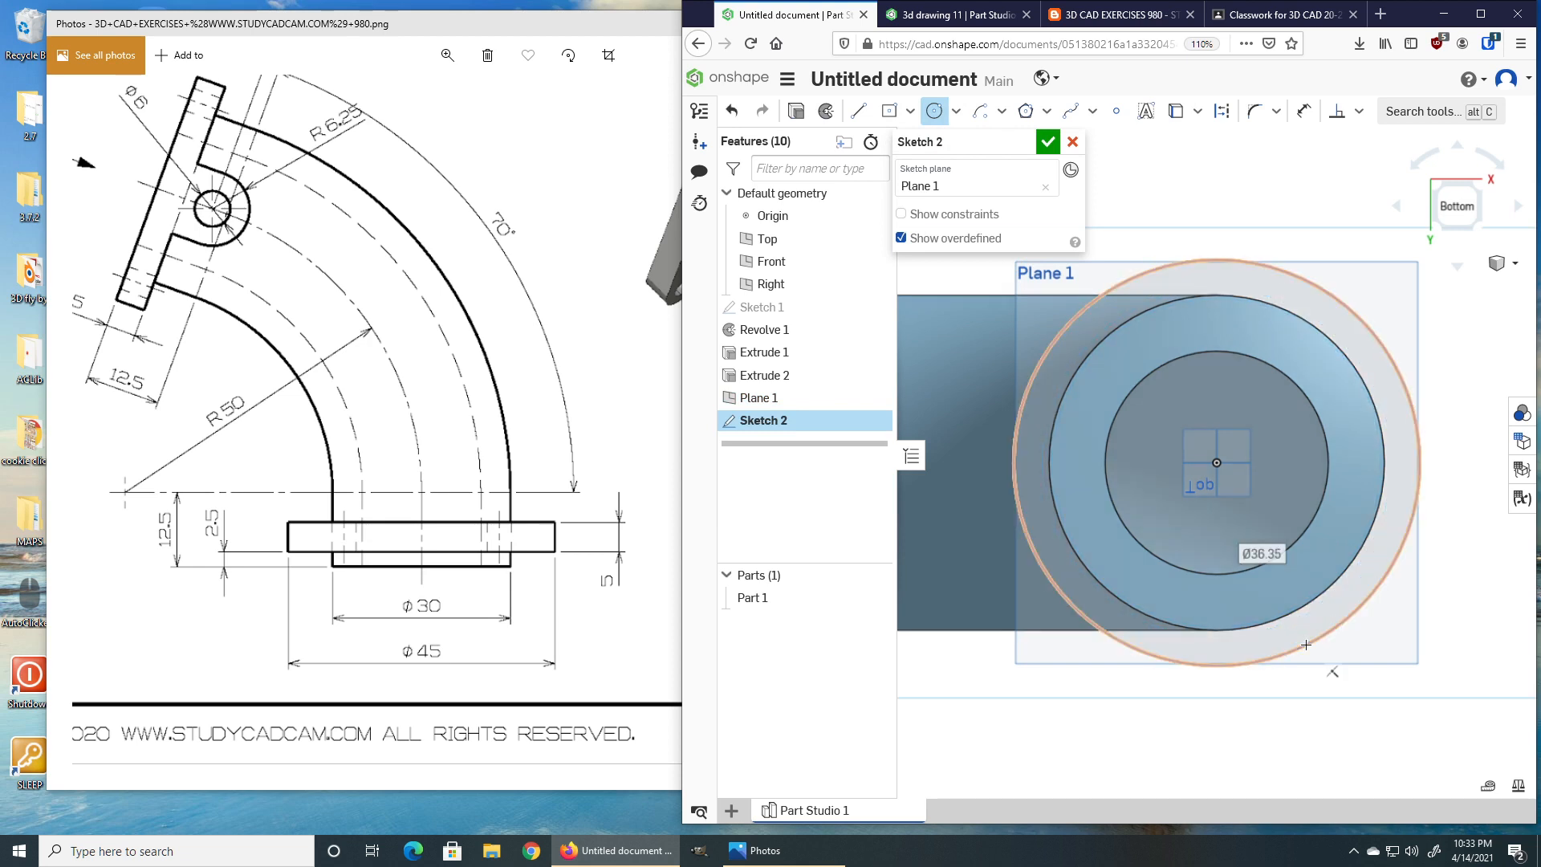
{"action": "type", "text": "45"}
{"action": "key", "text": "Return"}
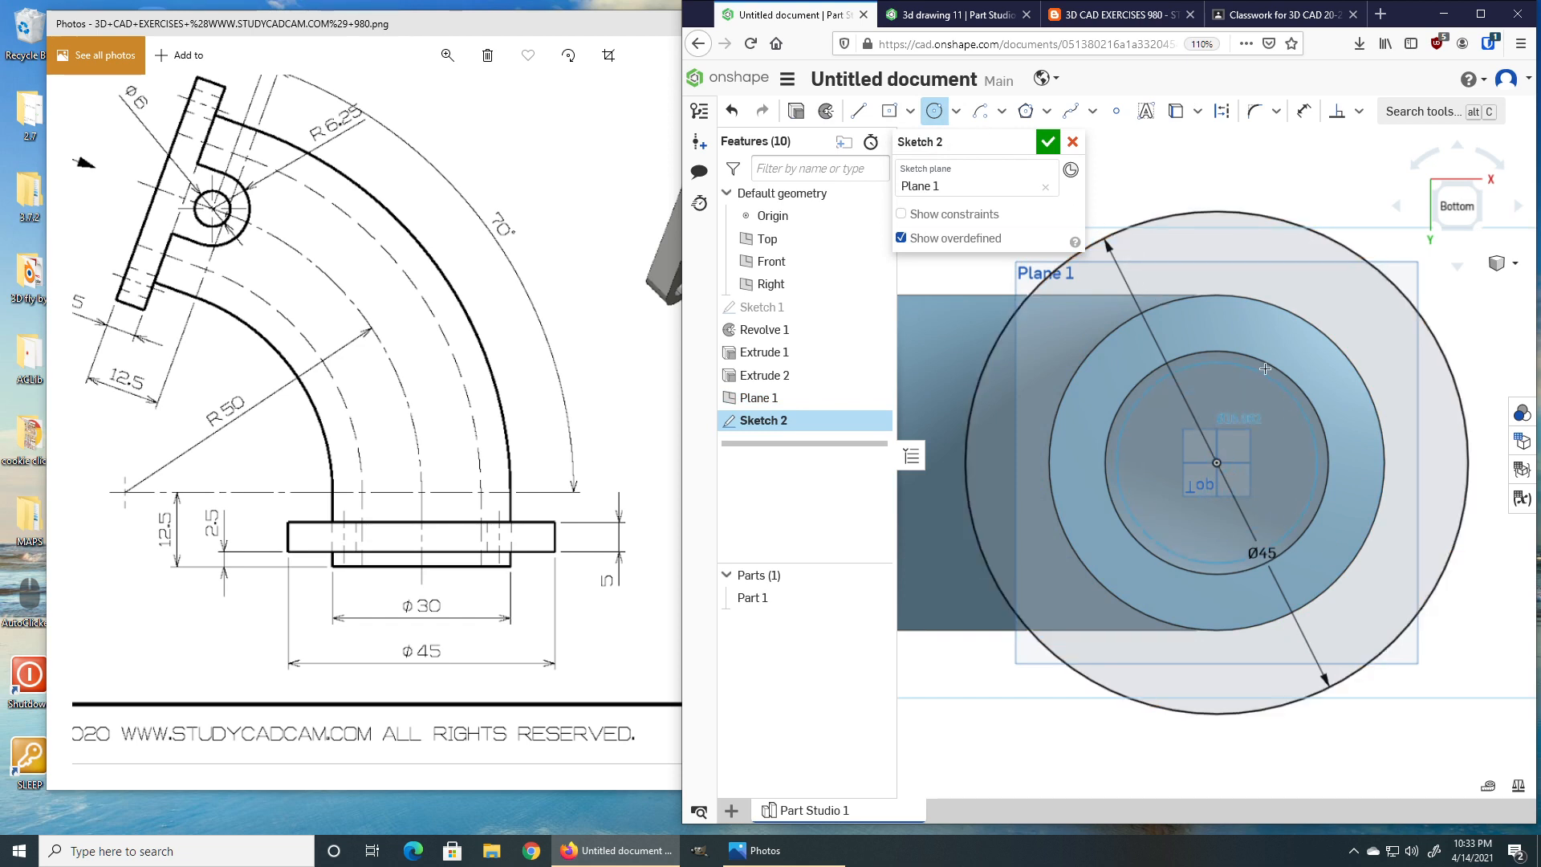
Draw a second concentric circle and constrain it equal to the elbow's inner bore edge.
{"action": "left_click", "coordinate": [1285, 329]}
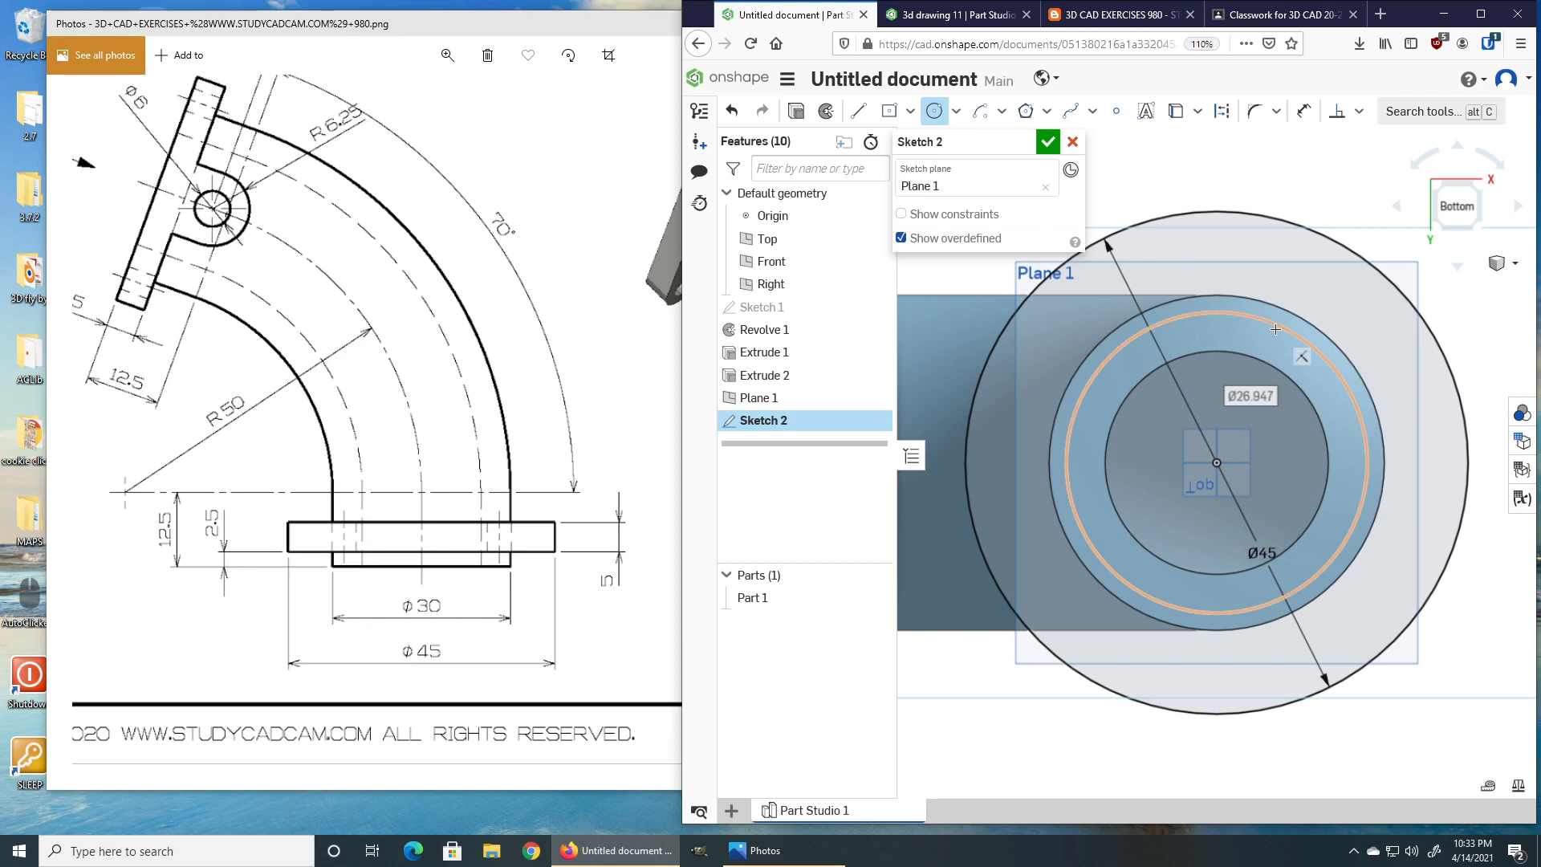
{"action": "key", "text": "Escape"}
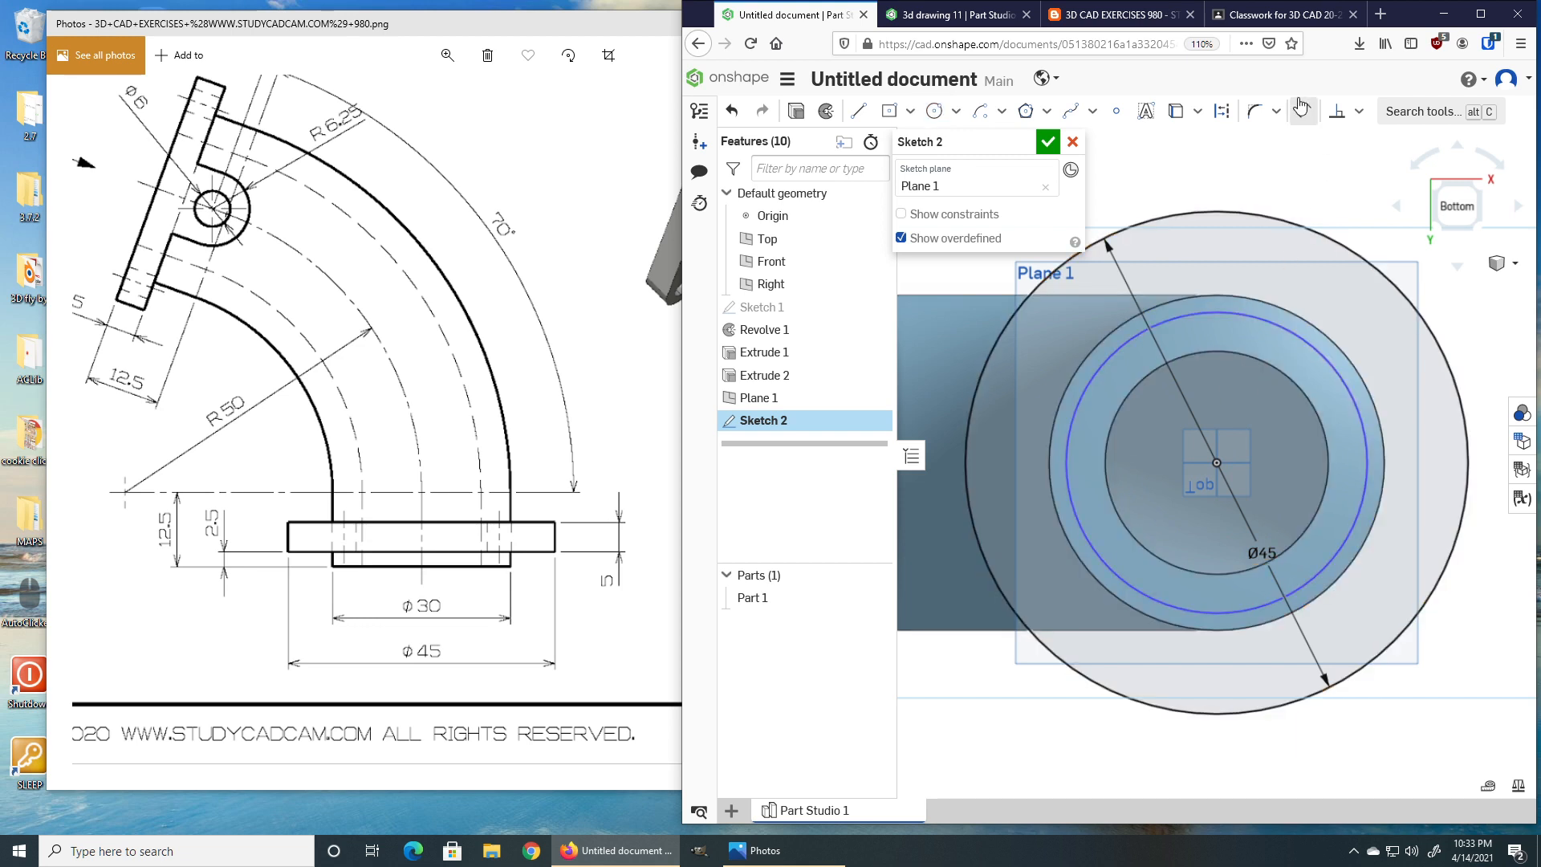
{"action": "left_click", "coordinate": [1359, 112]}
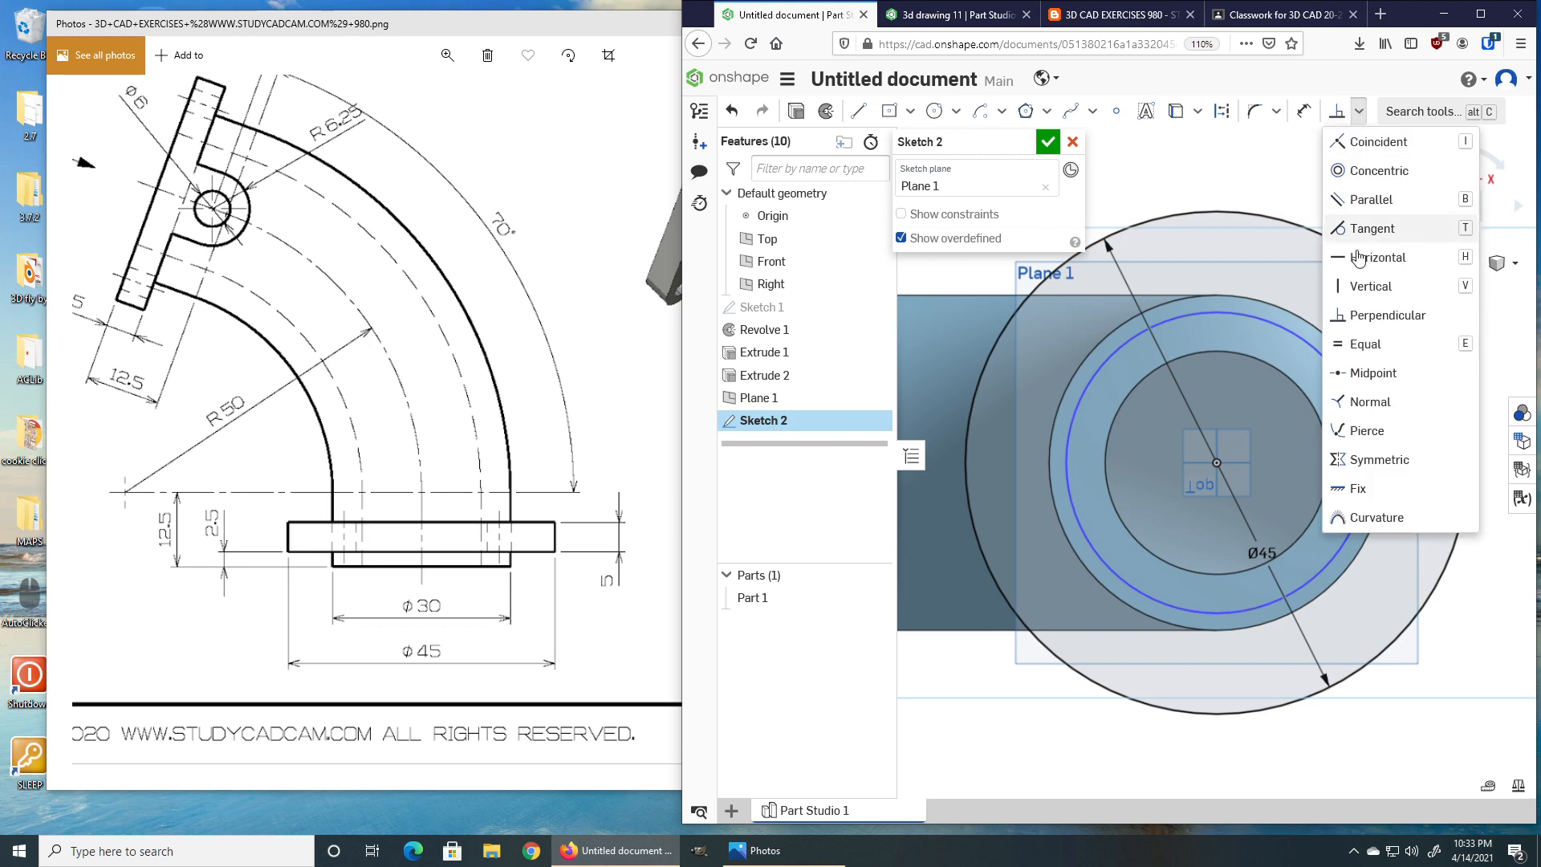
{"action": "left_click", "coordinate": [1357, 347]}
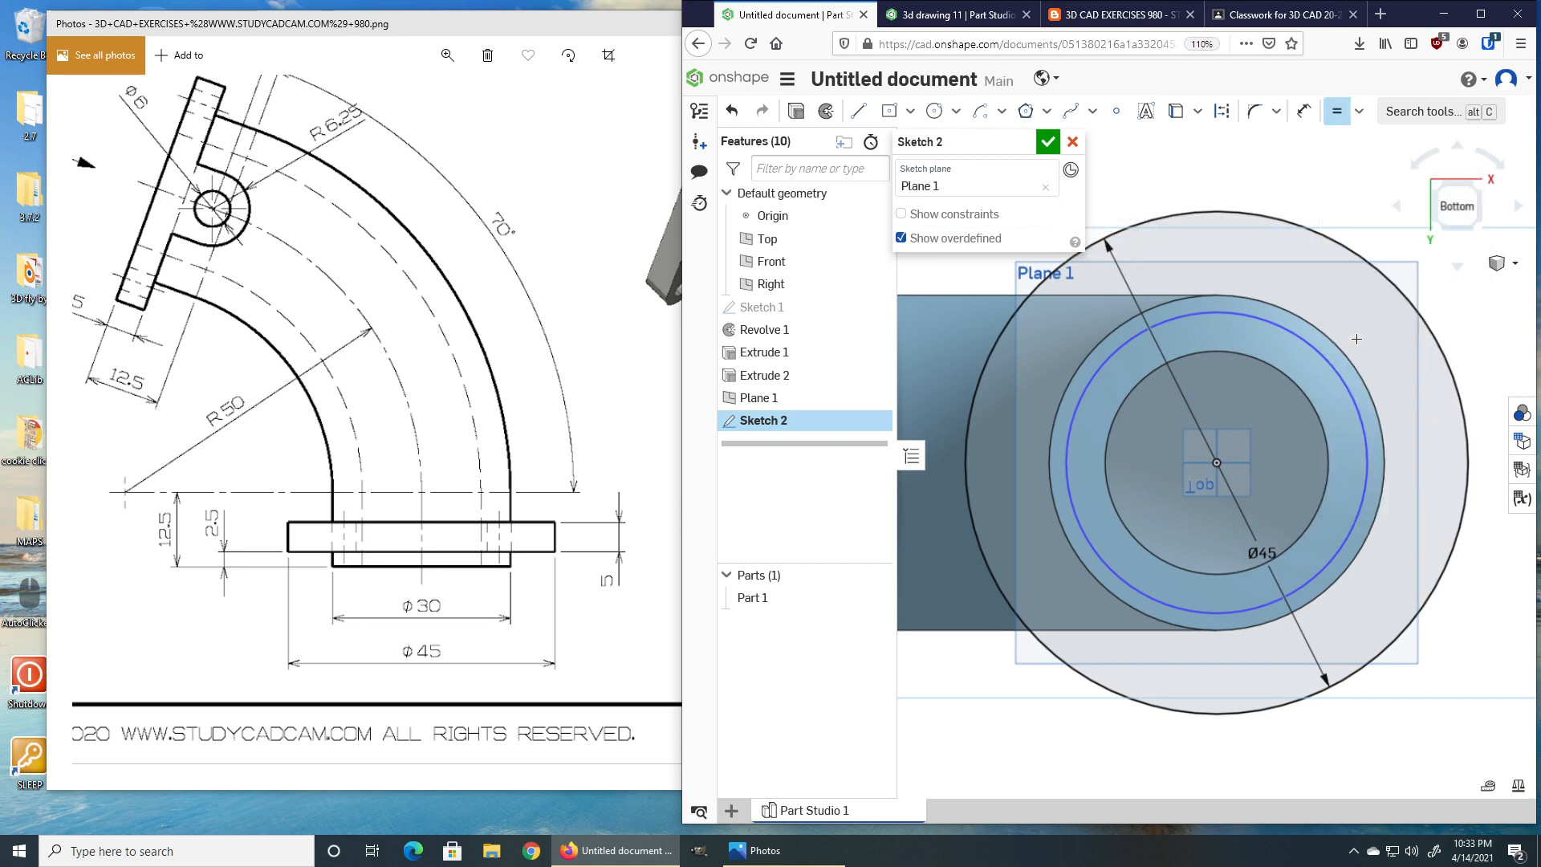
{"action": "left_click", "coordinate": [1304, 341]}
{"action": "left_click", "coordinate": [1282, 371]}
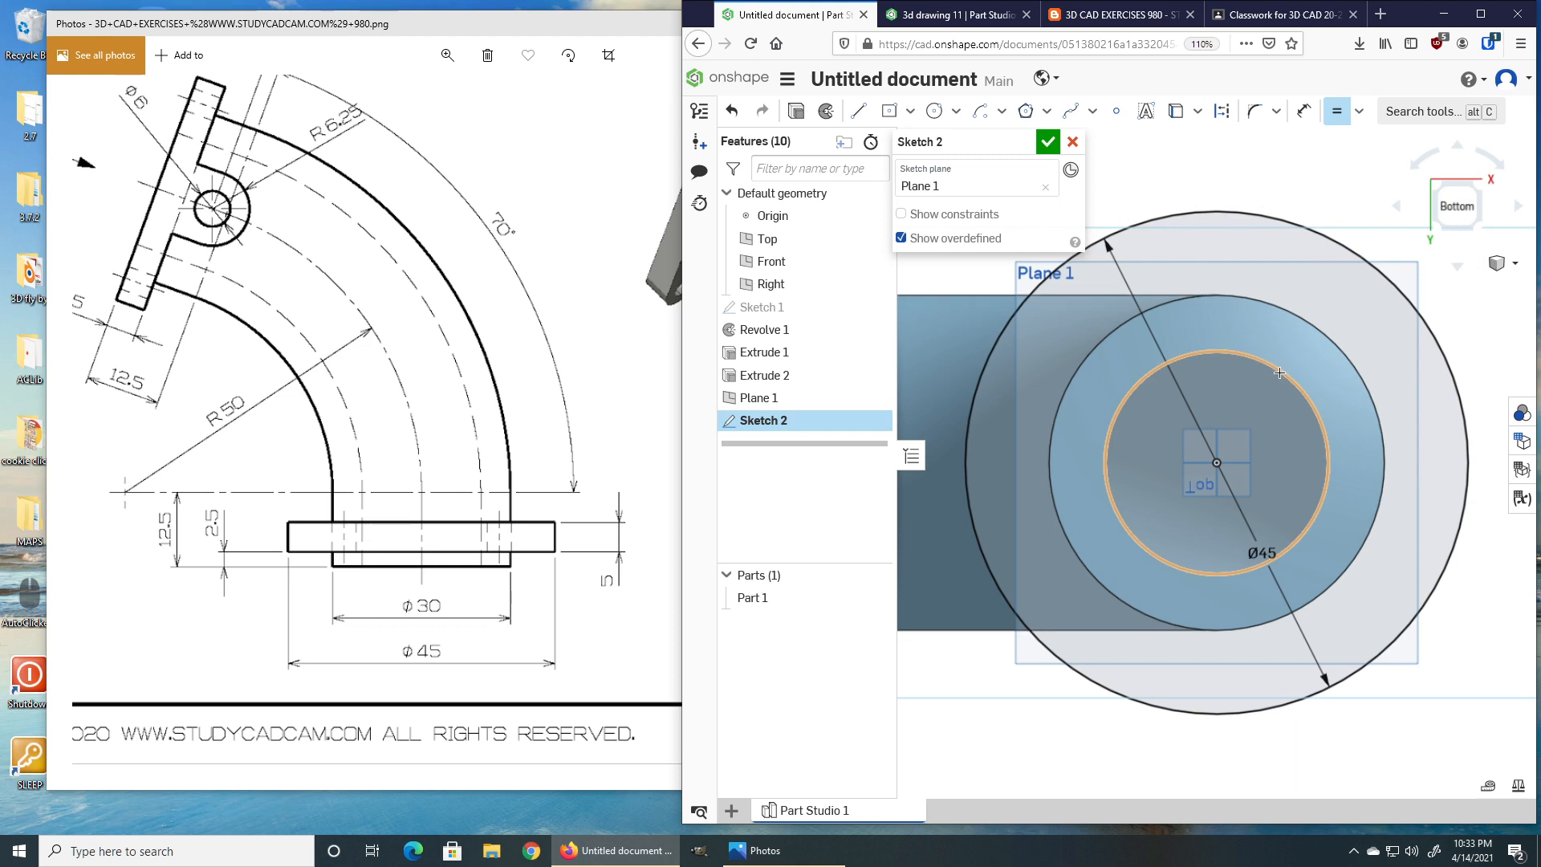
{"action": "key", "text": "Escape"}
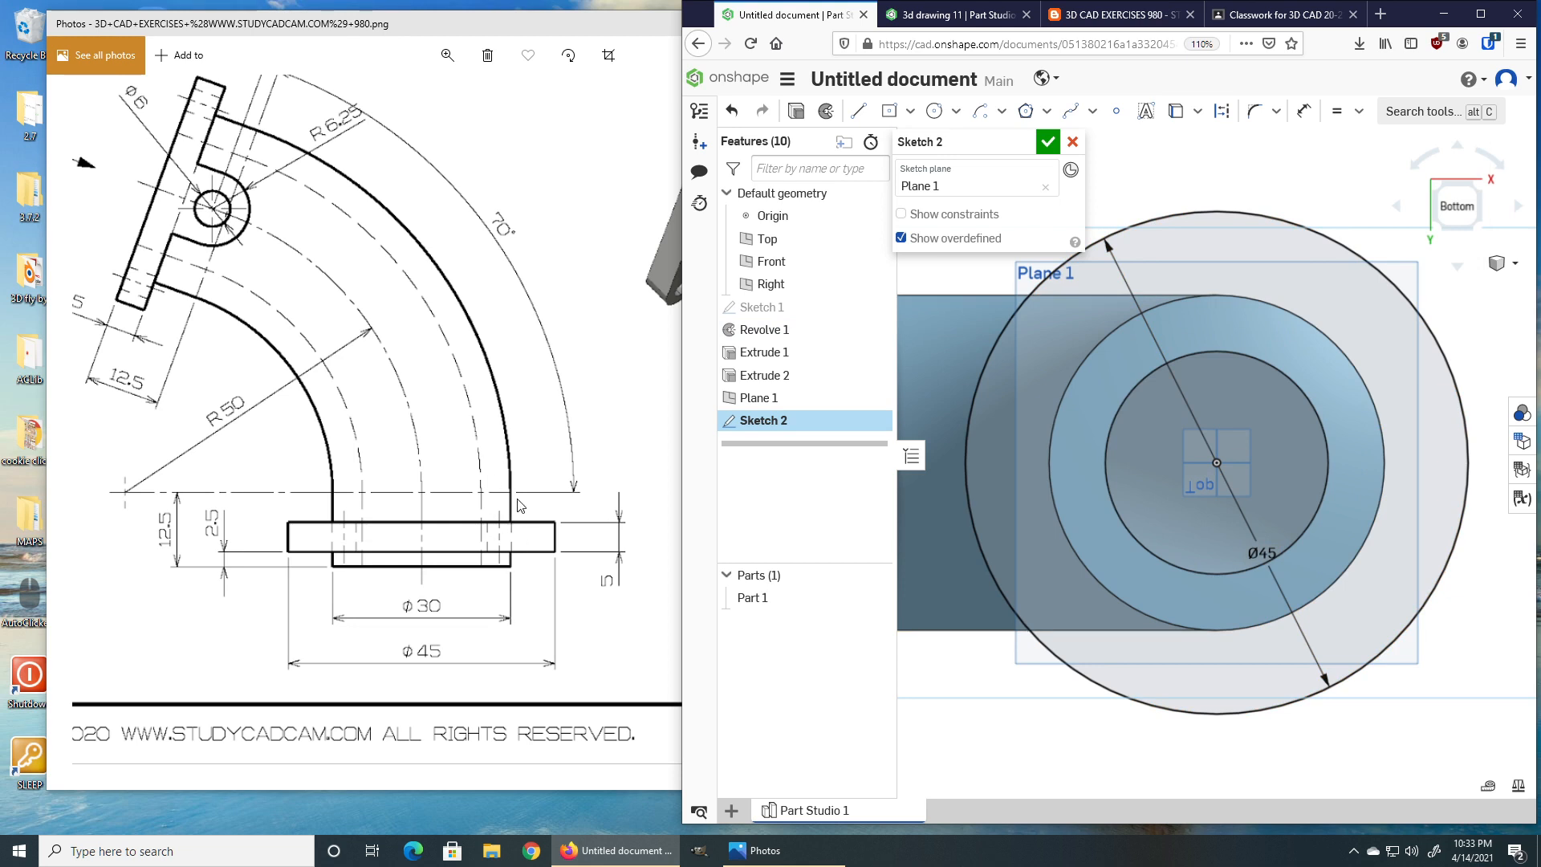
Examine the flange's top view with its bolt holes in the reference drawing.
{"action": "left_click", "coordinate": [572, 467]}
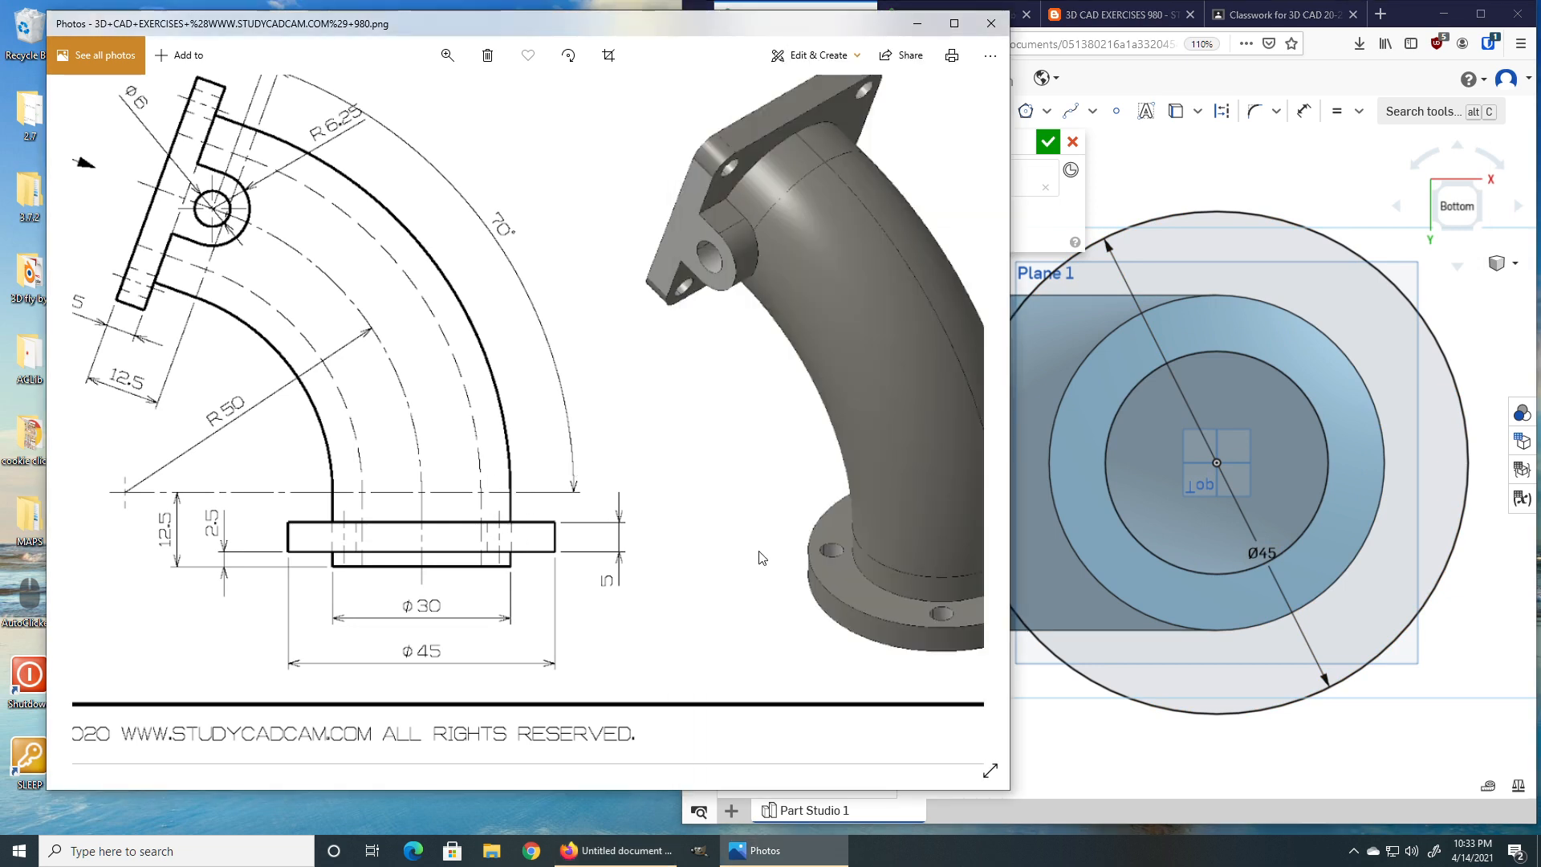
{"action": "mouse_move", "coordinate": [804, 561]}
{"action": "left_mouse_down"}
{"action": "mouse_move", "coordinate": [486, 549]}
{"action": "mouse_move", "coordinate": [640, 535]}
{"action": "left_mouse_up"}
{"action": "mouse_move", "coordinate": [487, 369]}
{"action": "left_mouse_down"}
{"action": "mouse_move", "coordinate": [486, 491]}
{"action": "mouse_move", "coordinate": [501, 464]}
{"action": "left_mouse_up"}
{"action": "mouse_move", "coordinate": [479, 341]}
{"action": "left_mouse_down"}
{"action": "mouse_move", "coordinate": [484, 471]}
{"action": "mouse_move", "coordinate": [447, 465]}
{"action": "left_mouse_up"}
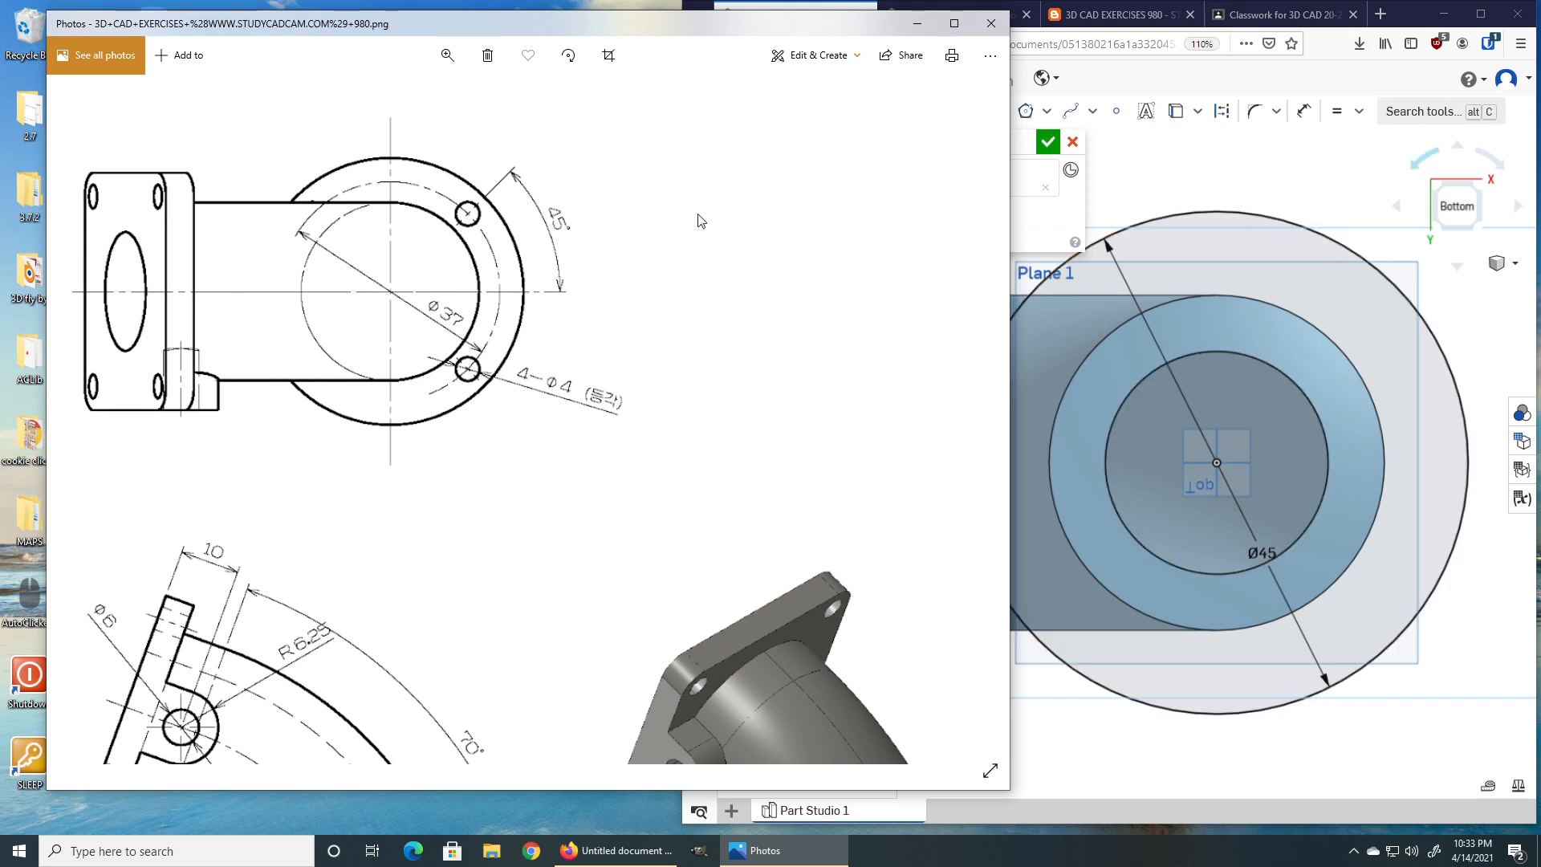
{"action": "left_click", "coordinate": [1411, 11]}
{"action": "scroll", "coordinate": [981, 390], "scroll_direction": "down", "scroll_amount": 5}
{"action": "middle_click_drag", "start_coordinate": [1023, 388], "coordinate": [1177, 387]}
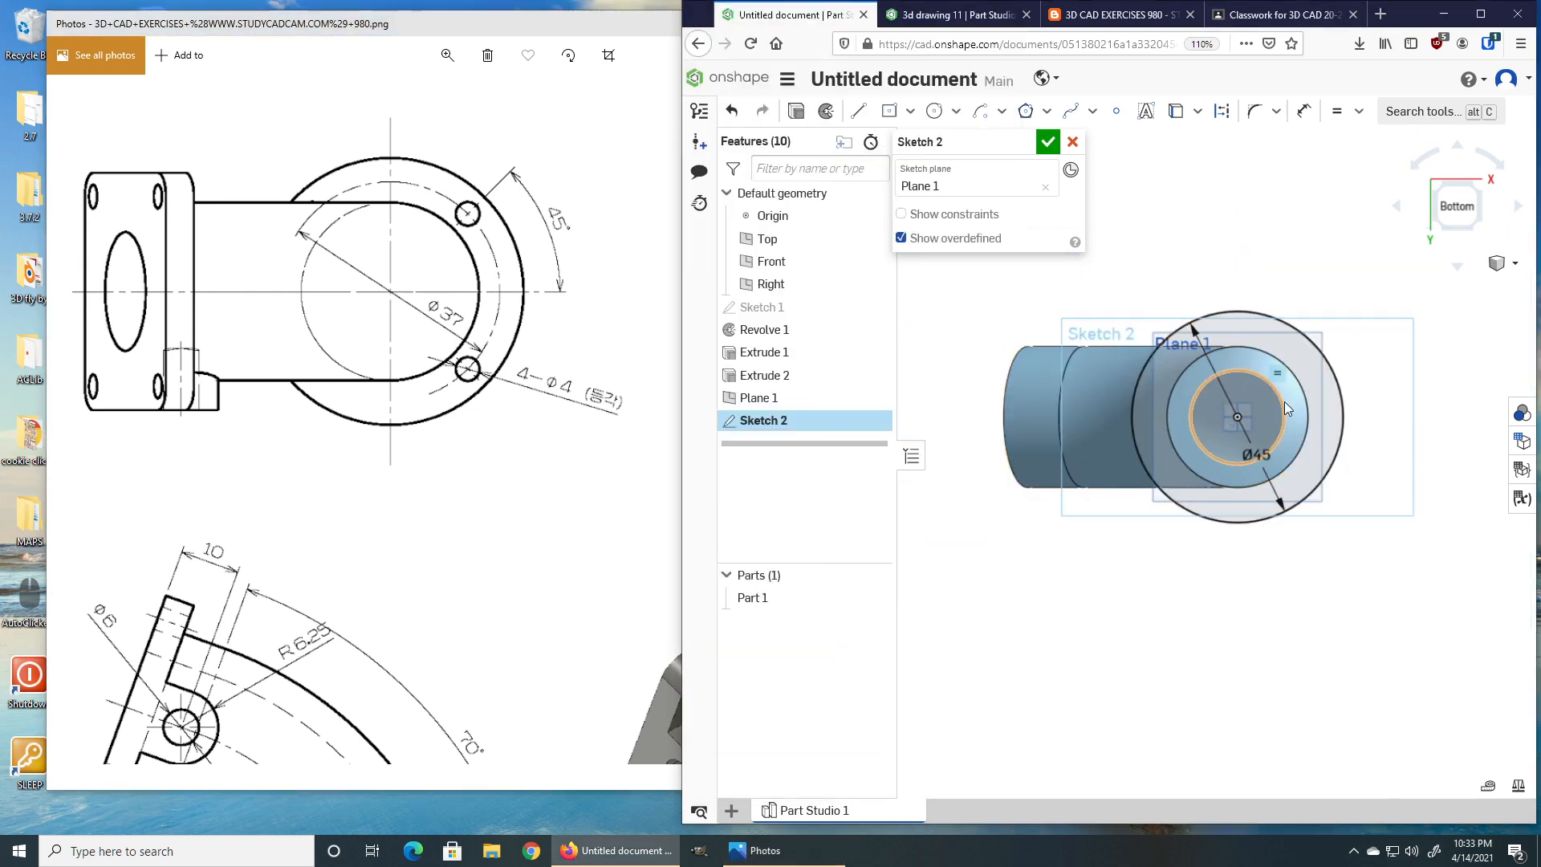
Draw a 37 diameter circle centred on the origin for the bolt circle.
{"action": "scroll", "coordinate": [1296, 408], "scroll_direction": "up", "scroll_amount": 4}
{"action": "scroll", "coordinate": [1295, 407], "scroll_direction": "up", "scroll_amount": 3}
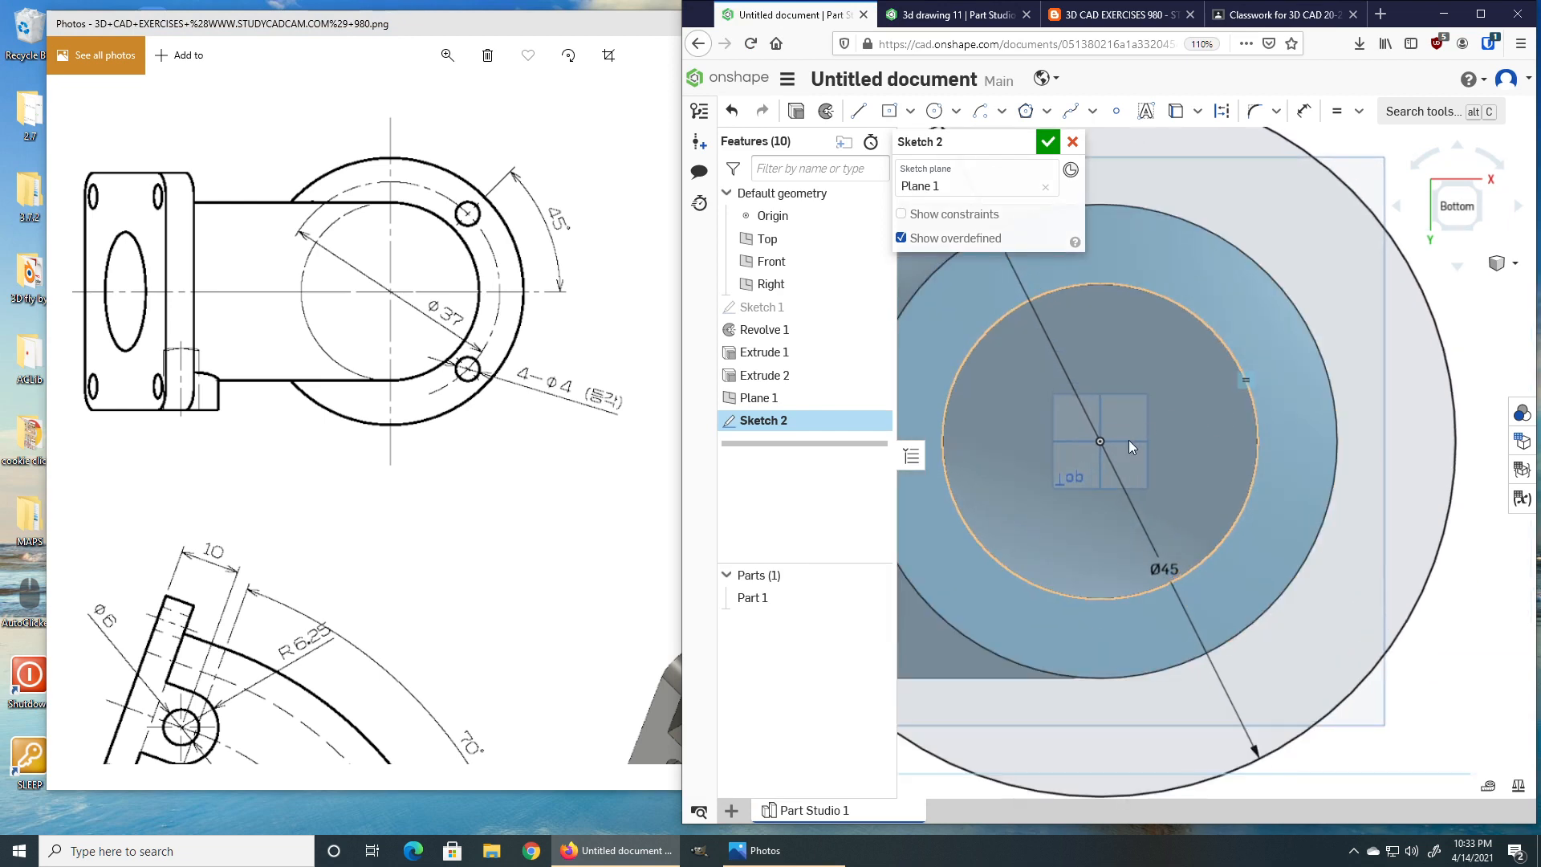
{"action": "left_click", "coordinate": [1333, 181]}
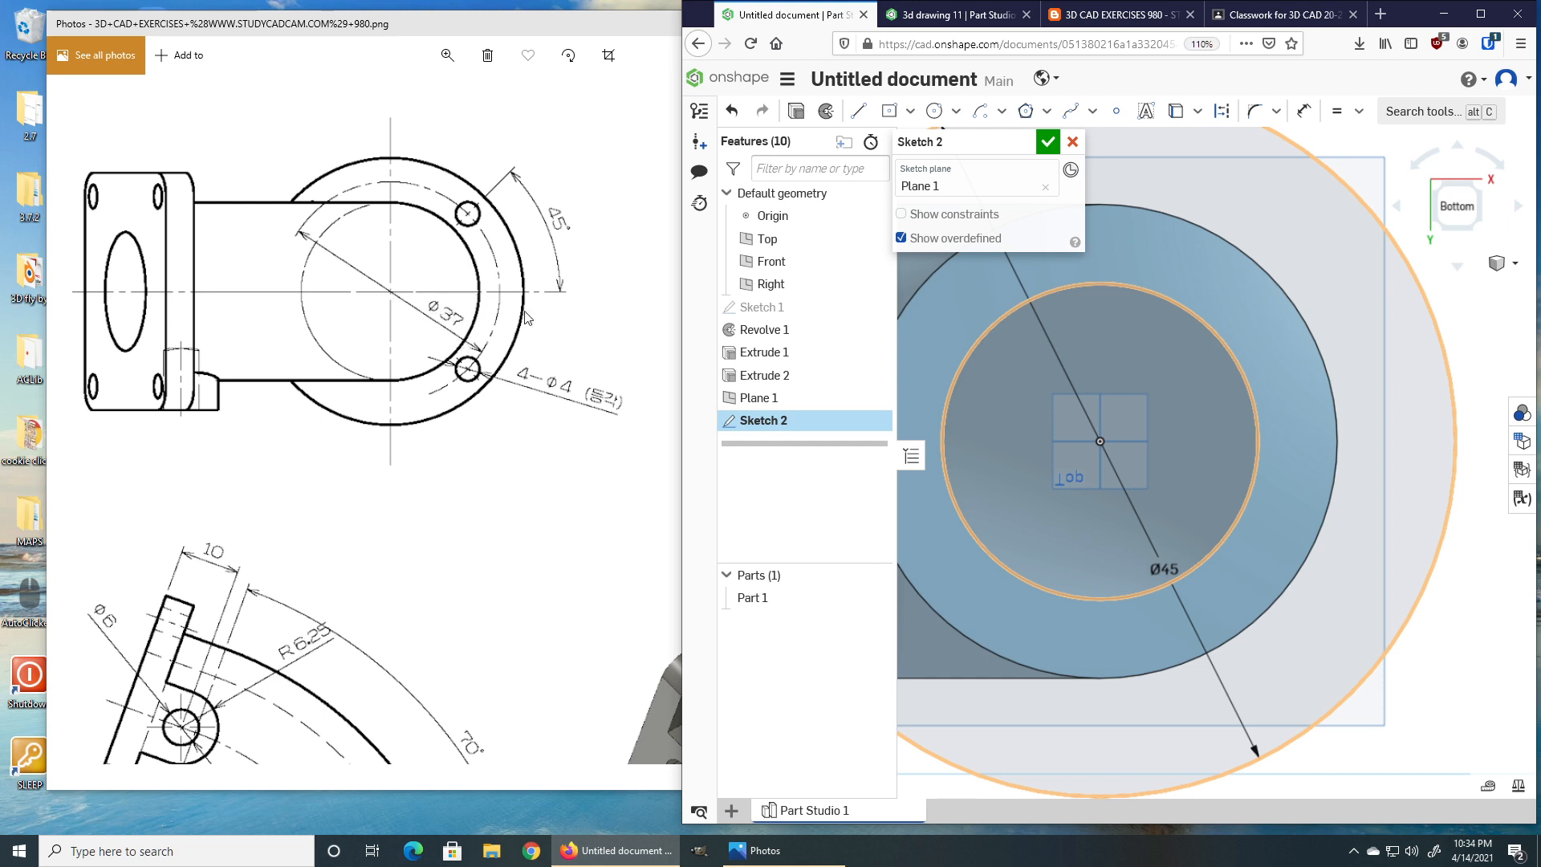
{"action": "left_click", "coordinate": [934, 113]}
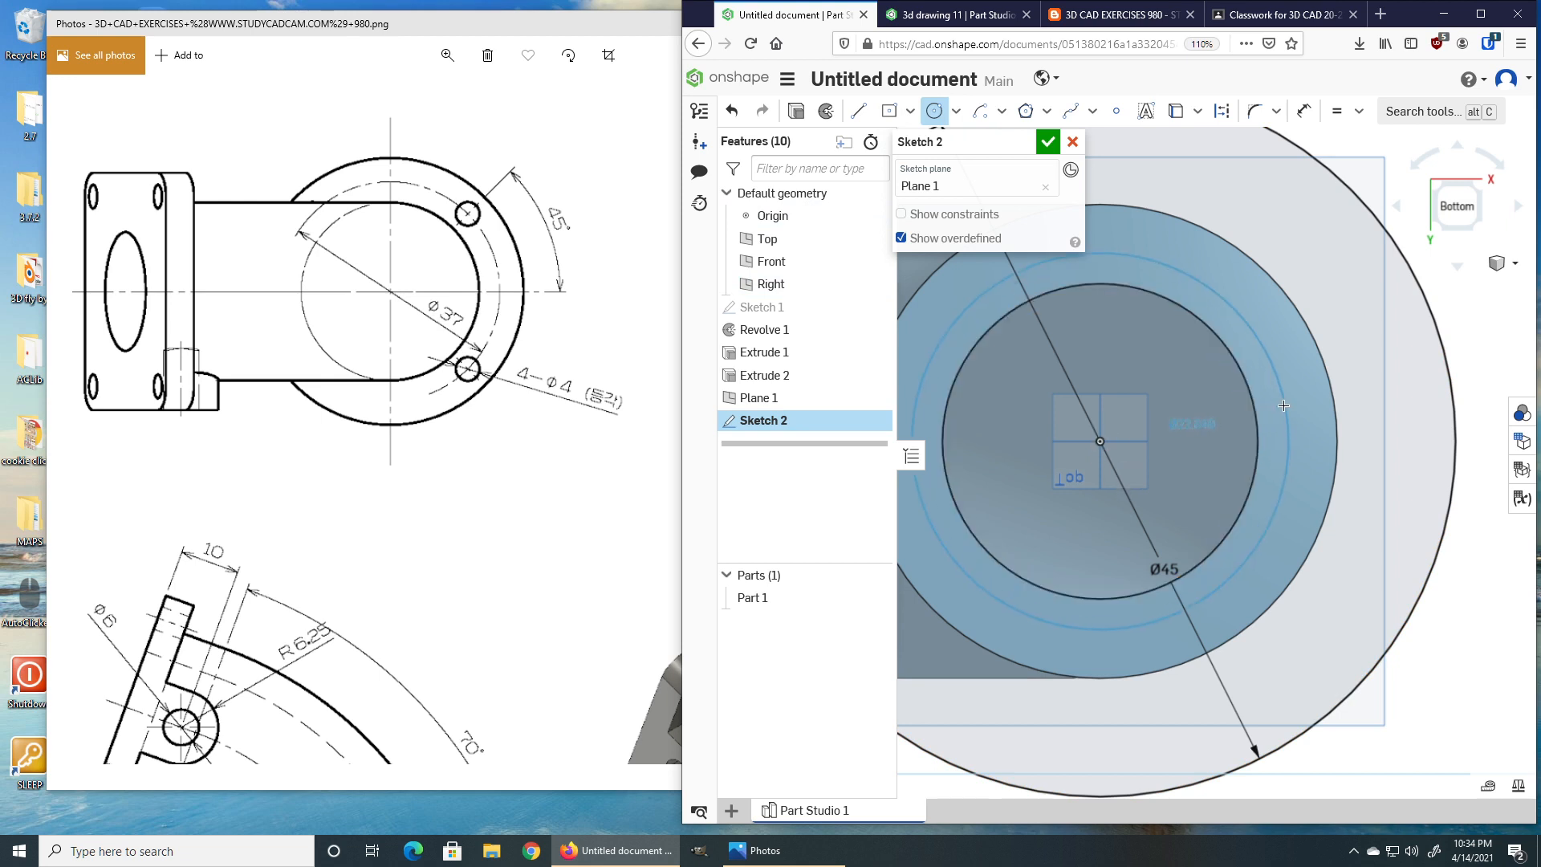
{"action": "left_click", "coordinate": [1283, 405]}
{"action": "type", "text": "37"}
{"action": "key", "text": "Return"}
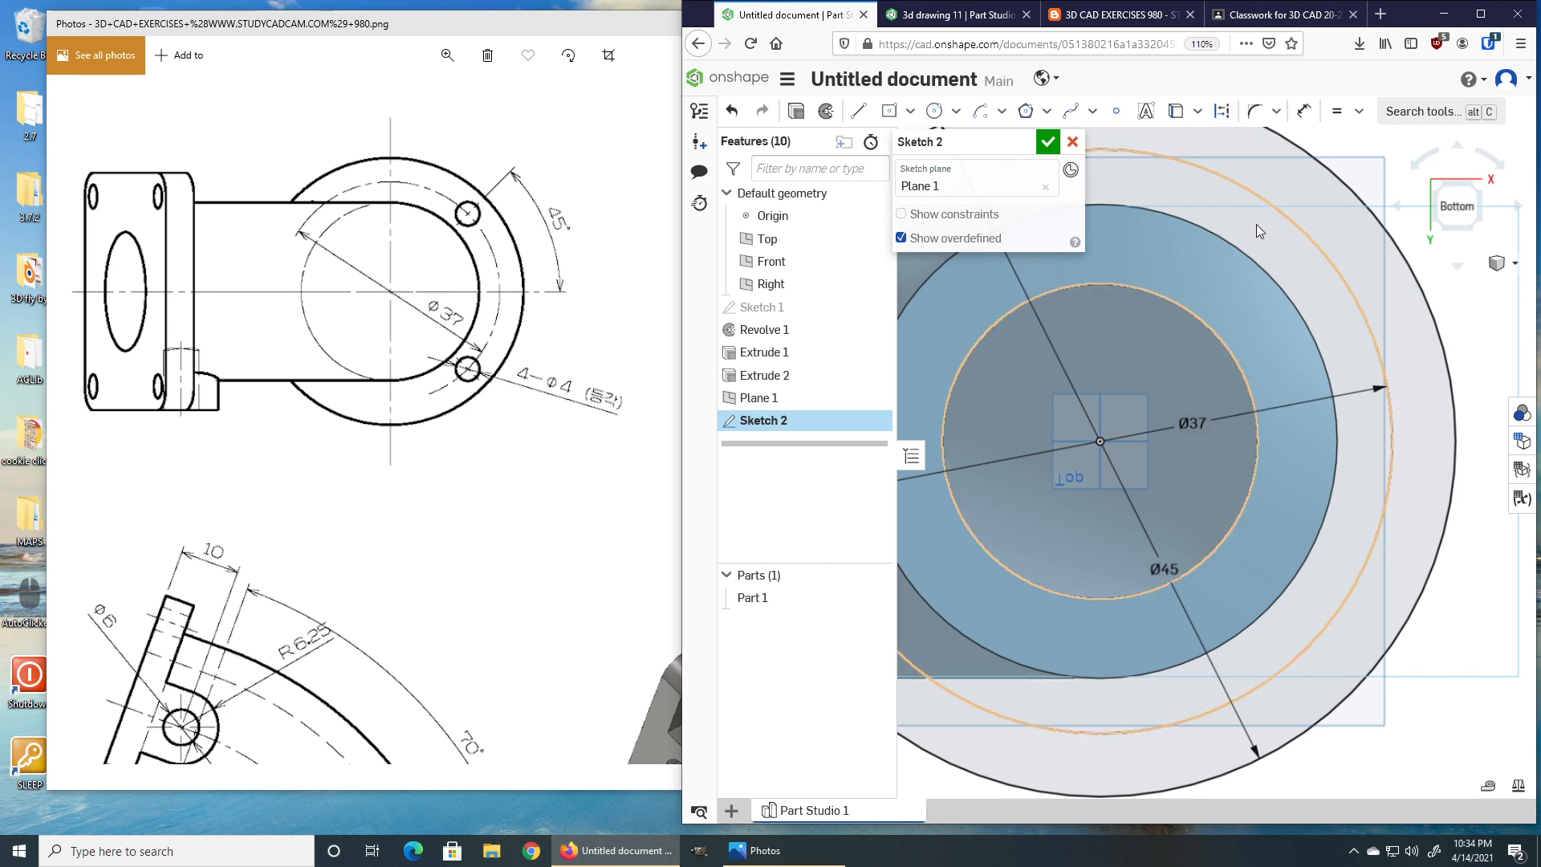
Draw a 4 diameter hole circle at the top of the 37 bolt circle.
{"action": "left_click", "coordinate": [1277, 209]}
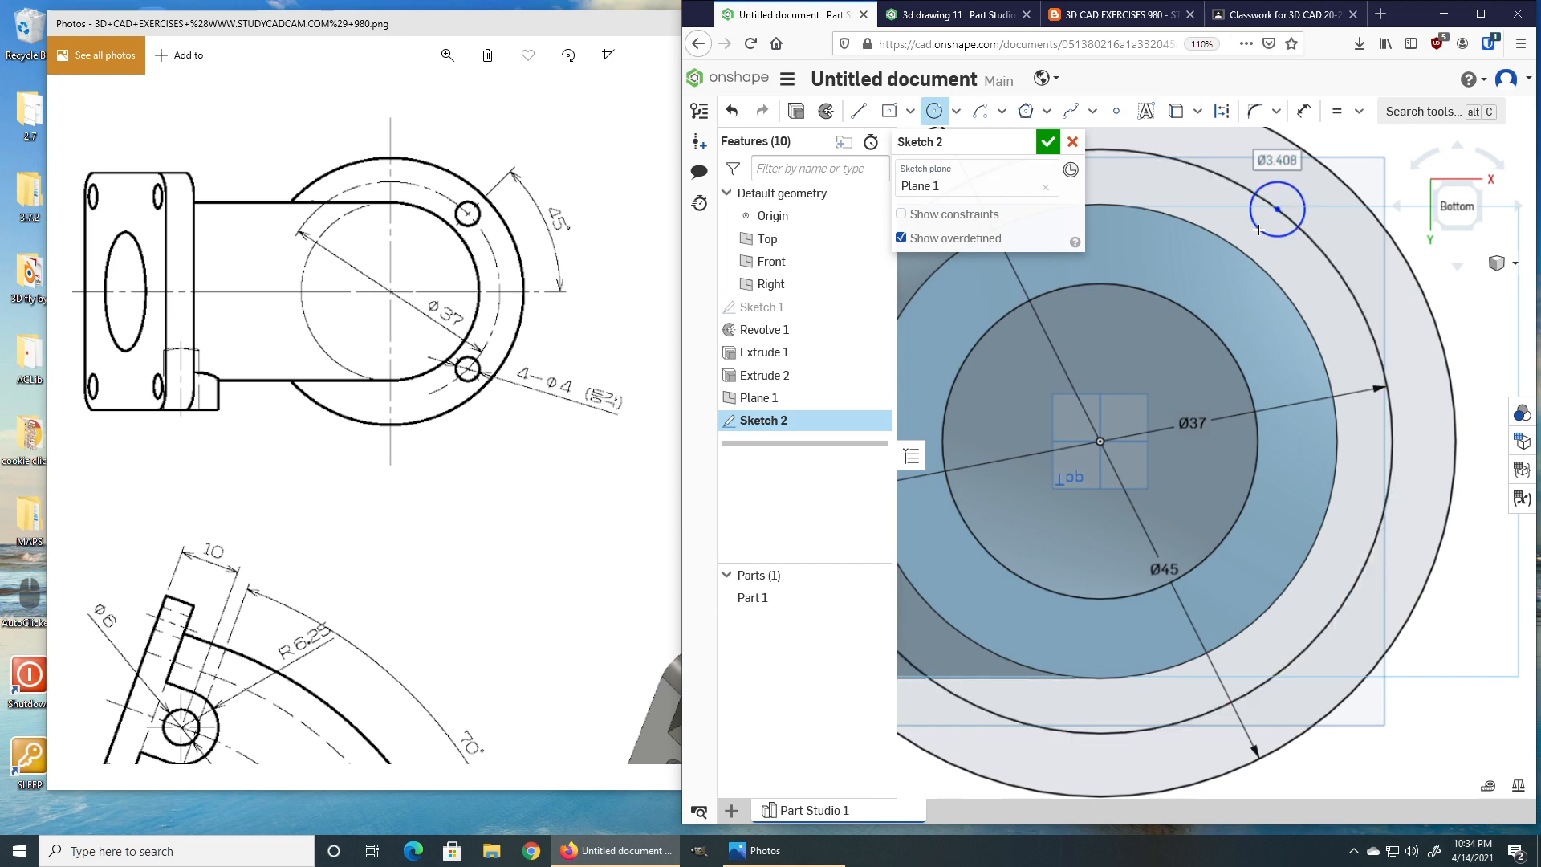
{"action": "type", "text": "4"}
{"action": "key", "text": "Return"}
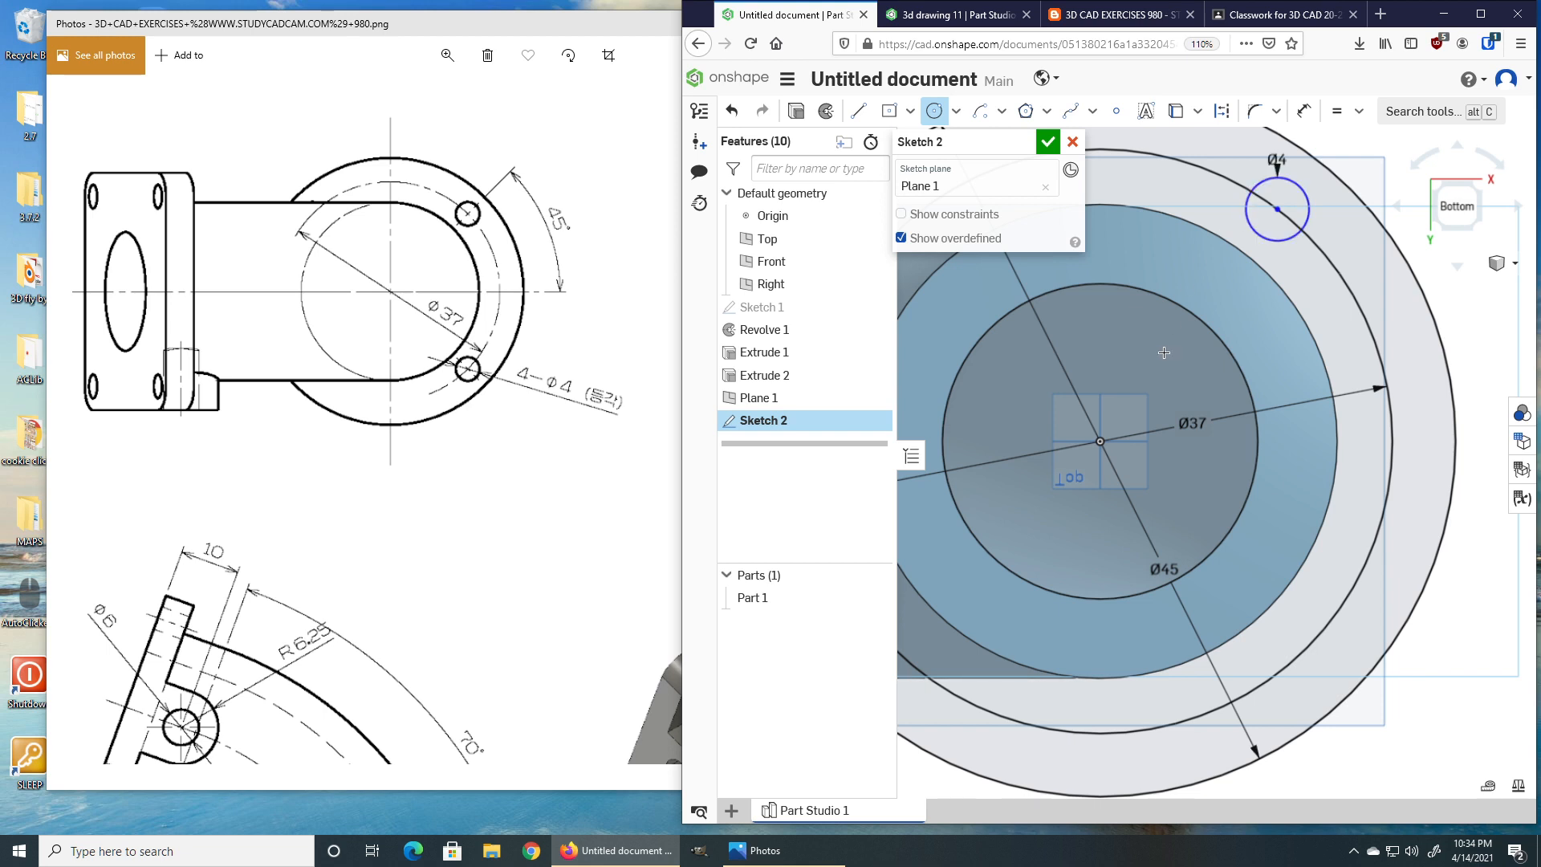
Draw a horizontal line from the origin to the bolt circle and a line from the origin to the hole's centre.
{"action": "key", "text": "l"}
{"action": "left_click", "coordinate": [1100, 440]}
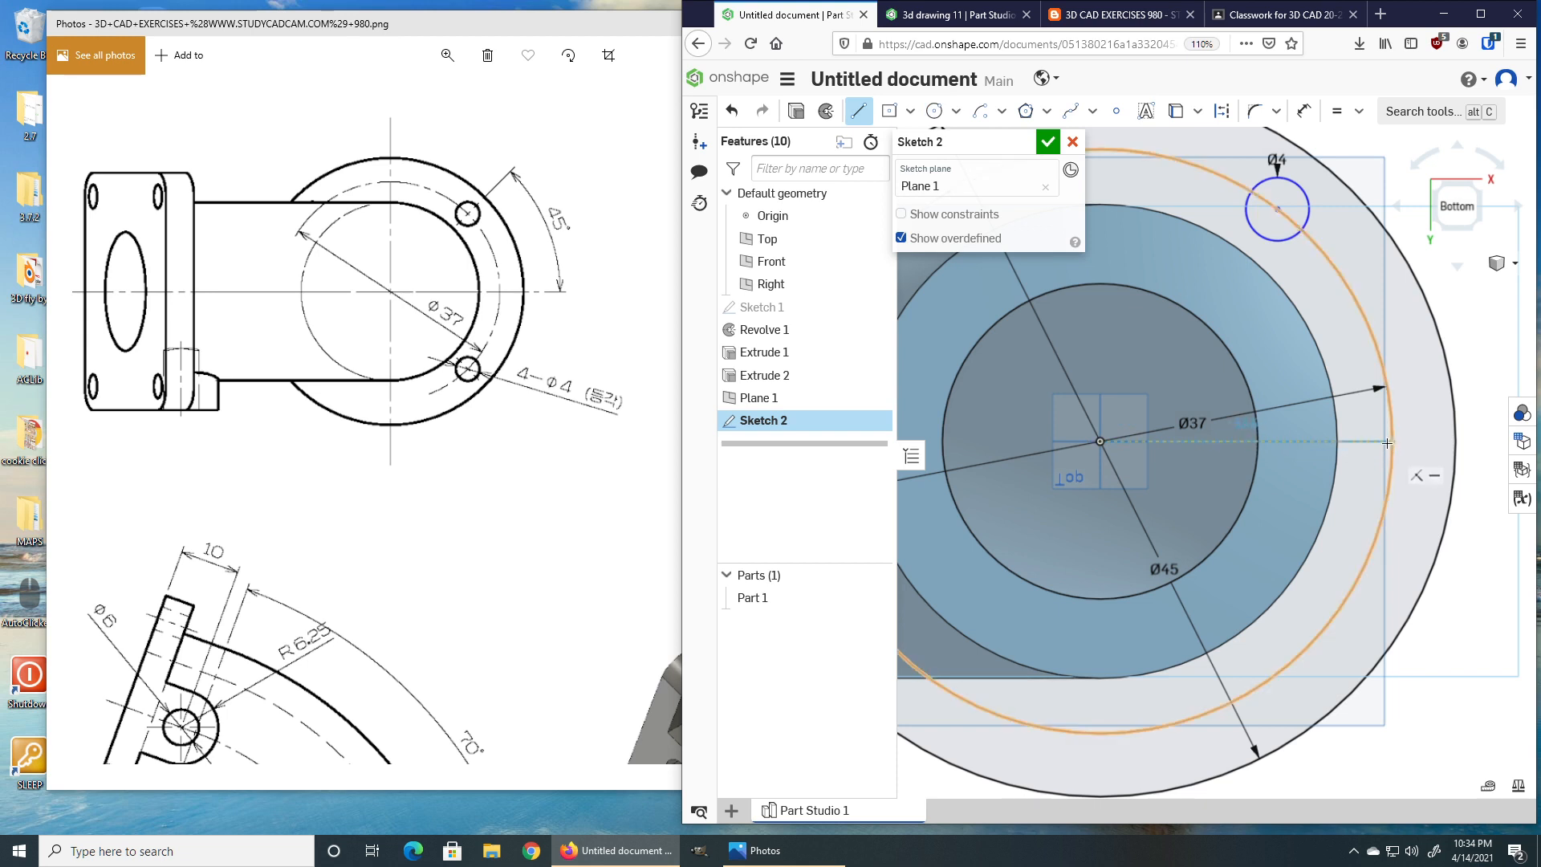
{"action": "left_click", "coordinate": [1389, 440]}
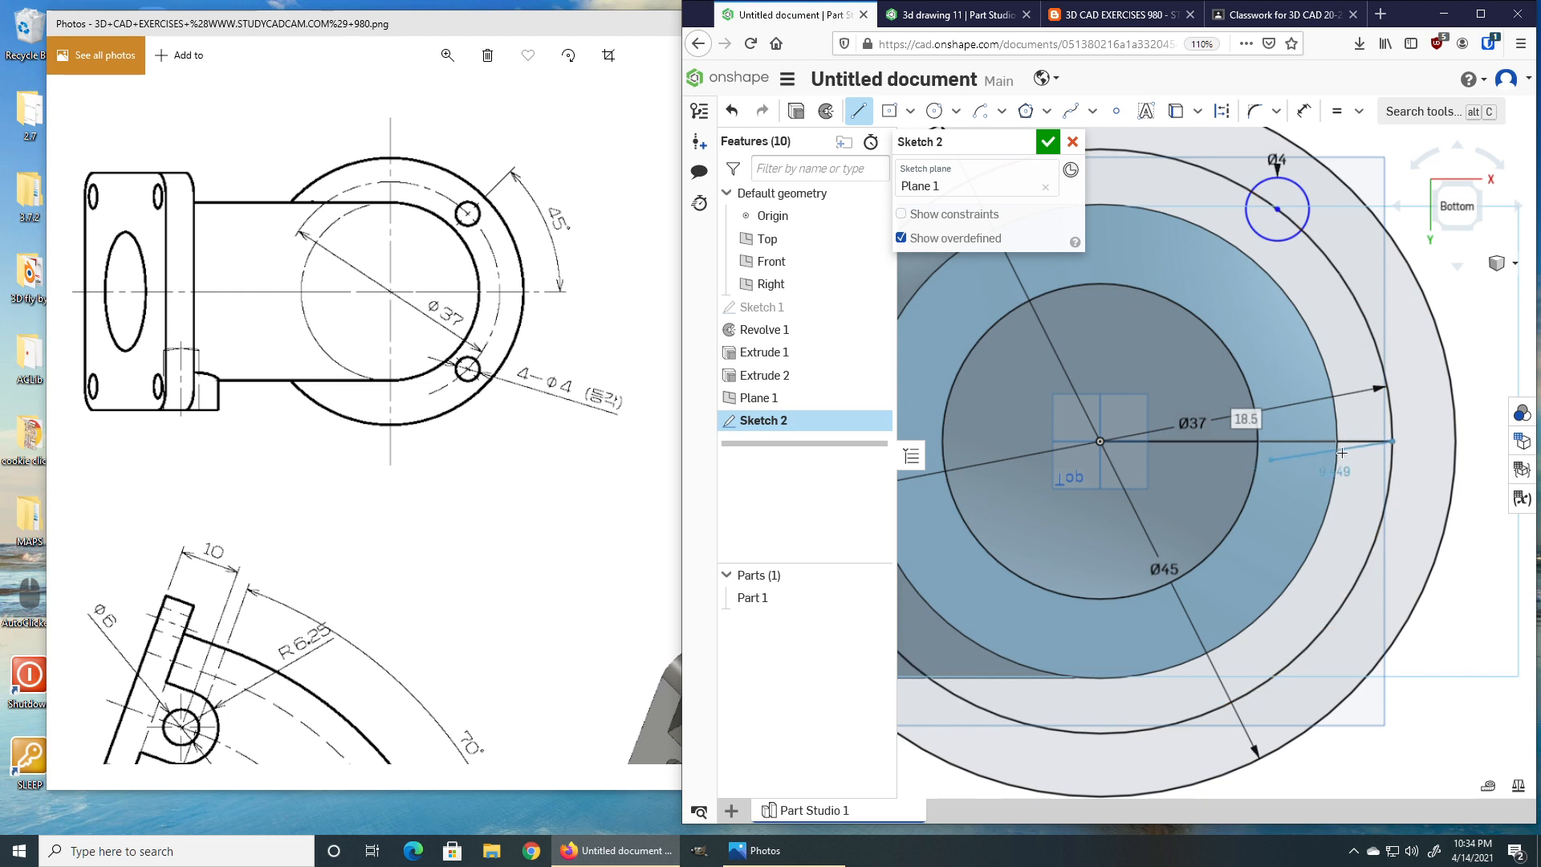
{"action": "key", "text": "Escape"}
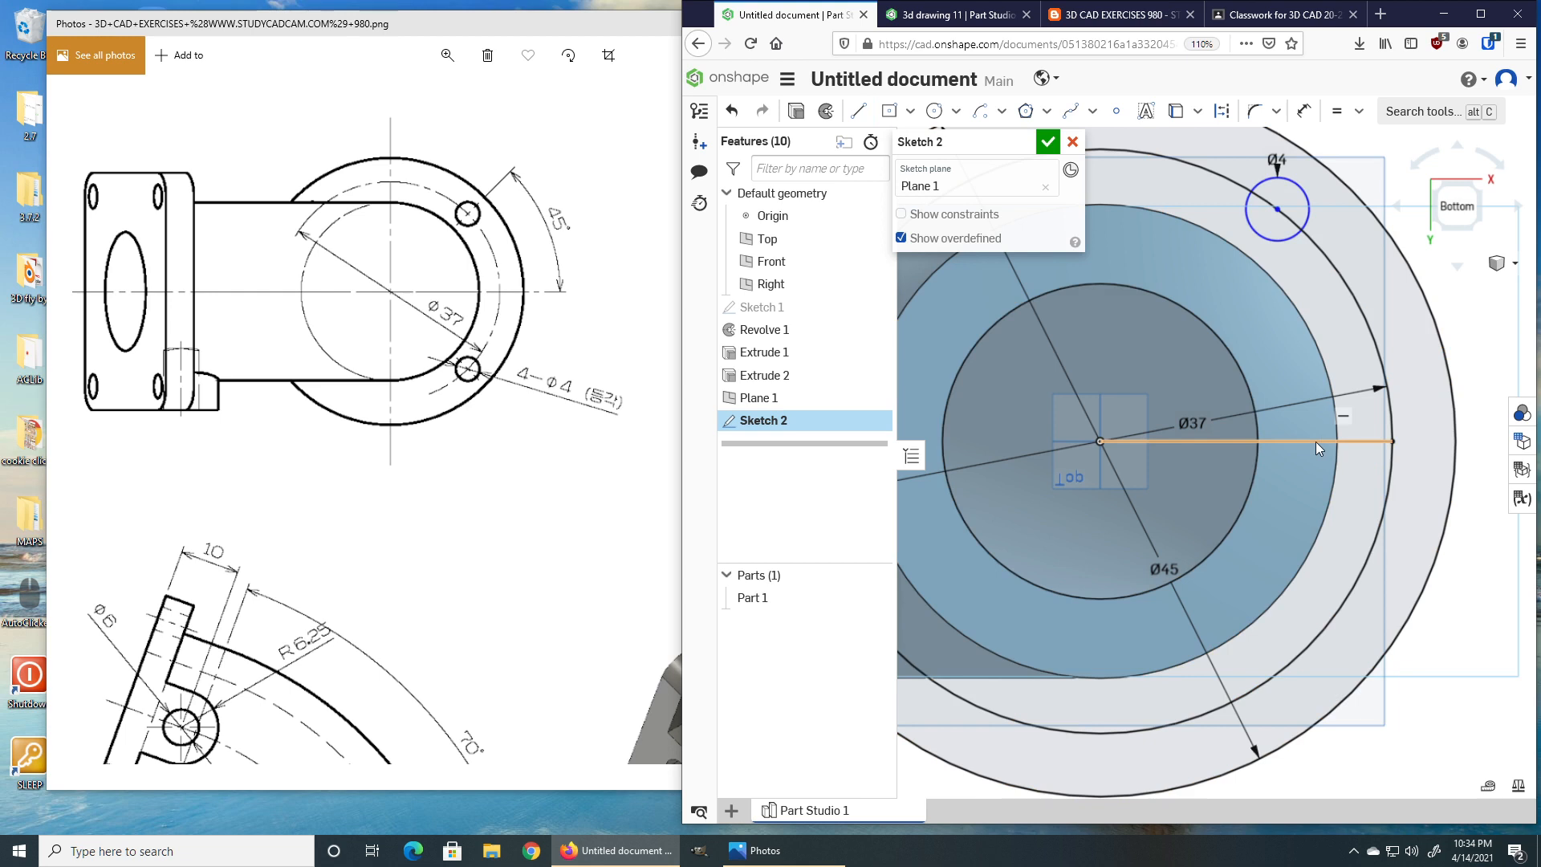
{"action": "left_click", "coordinate": [1263, 222]}
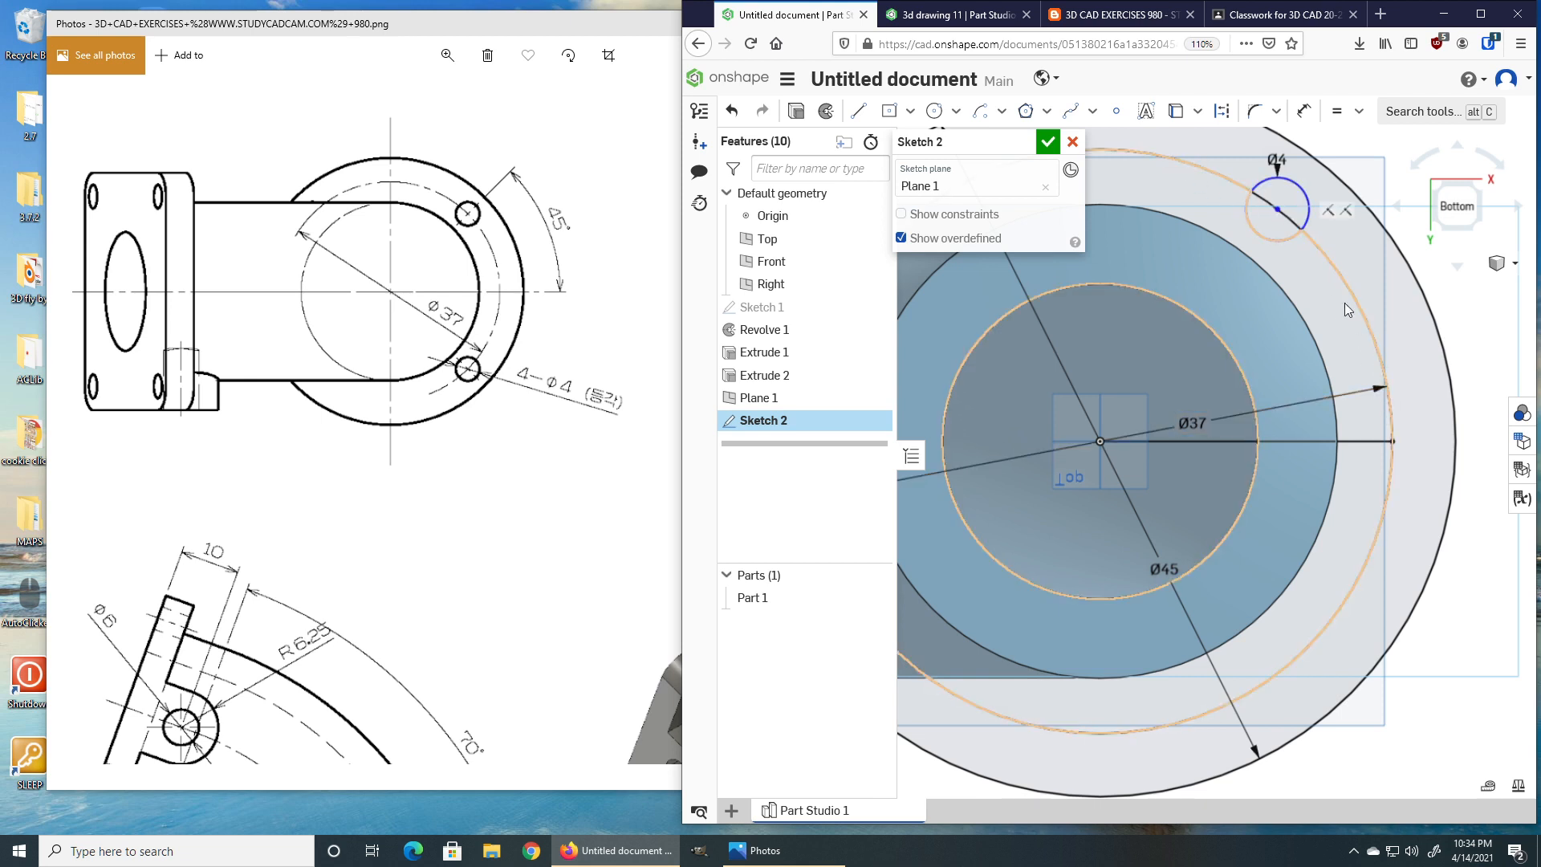
{"action": "left_click", "coordinate": [858, 111]}
{"action": "left_click", "coordinate": [1099, 441]}
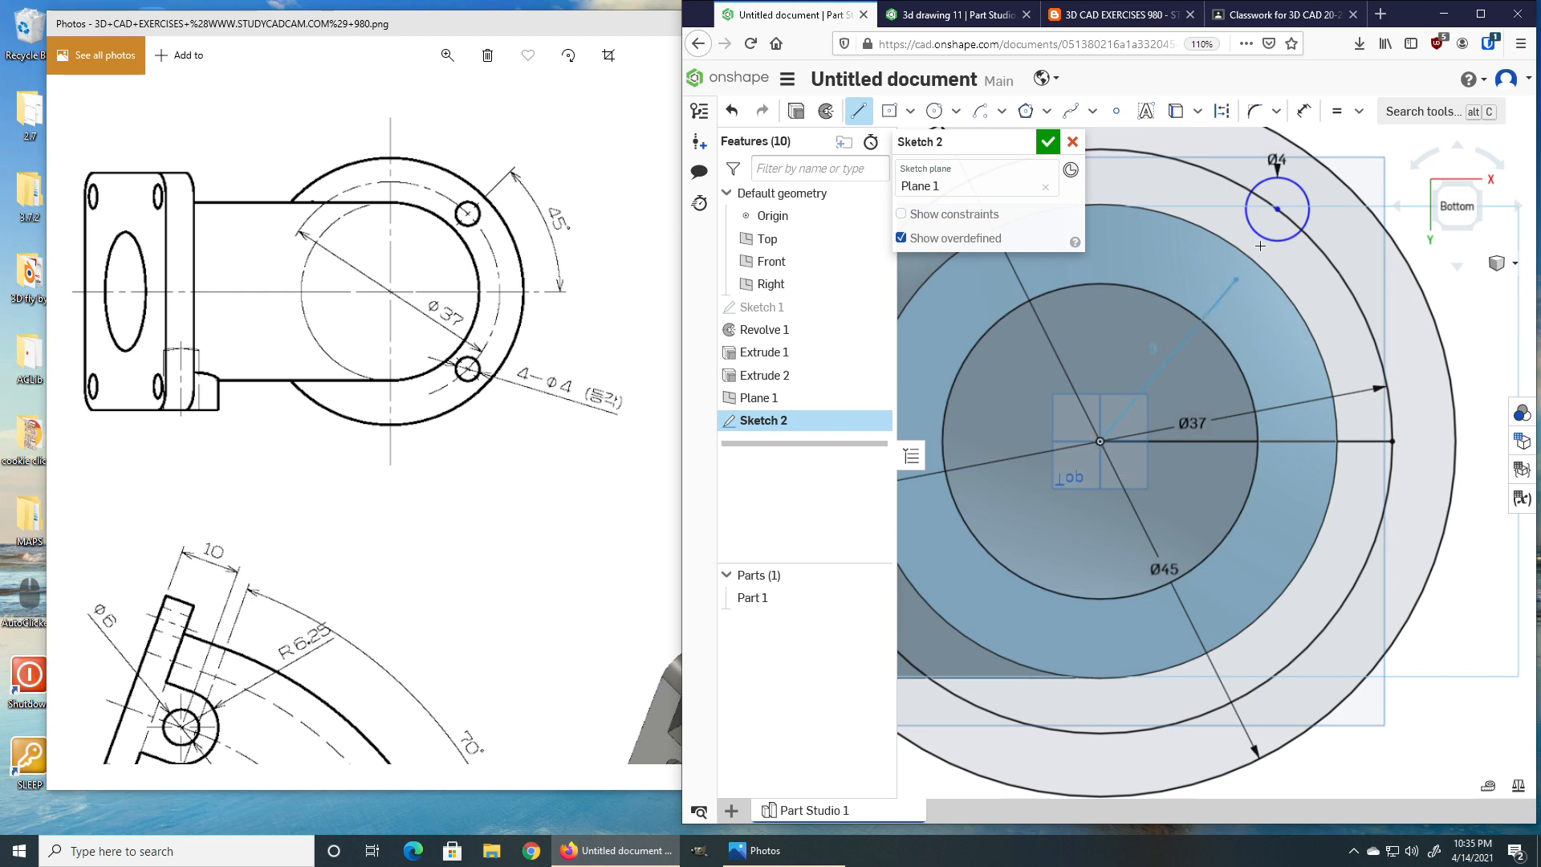
{"action": "left_click", "coordinate": [1278, 209]}
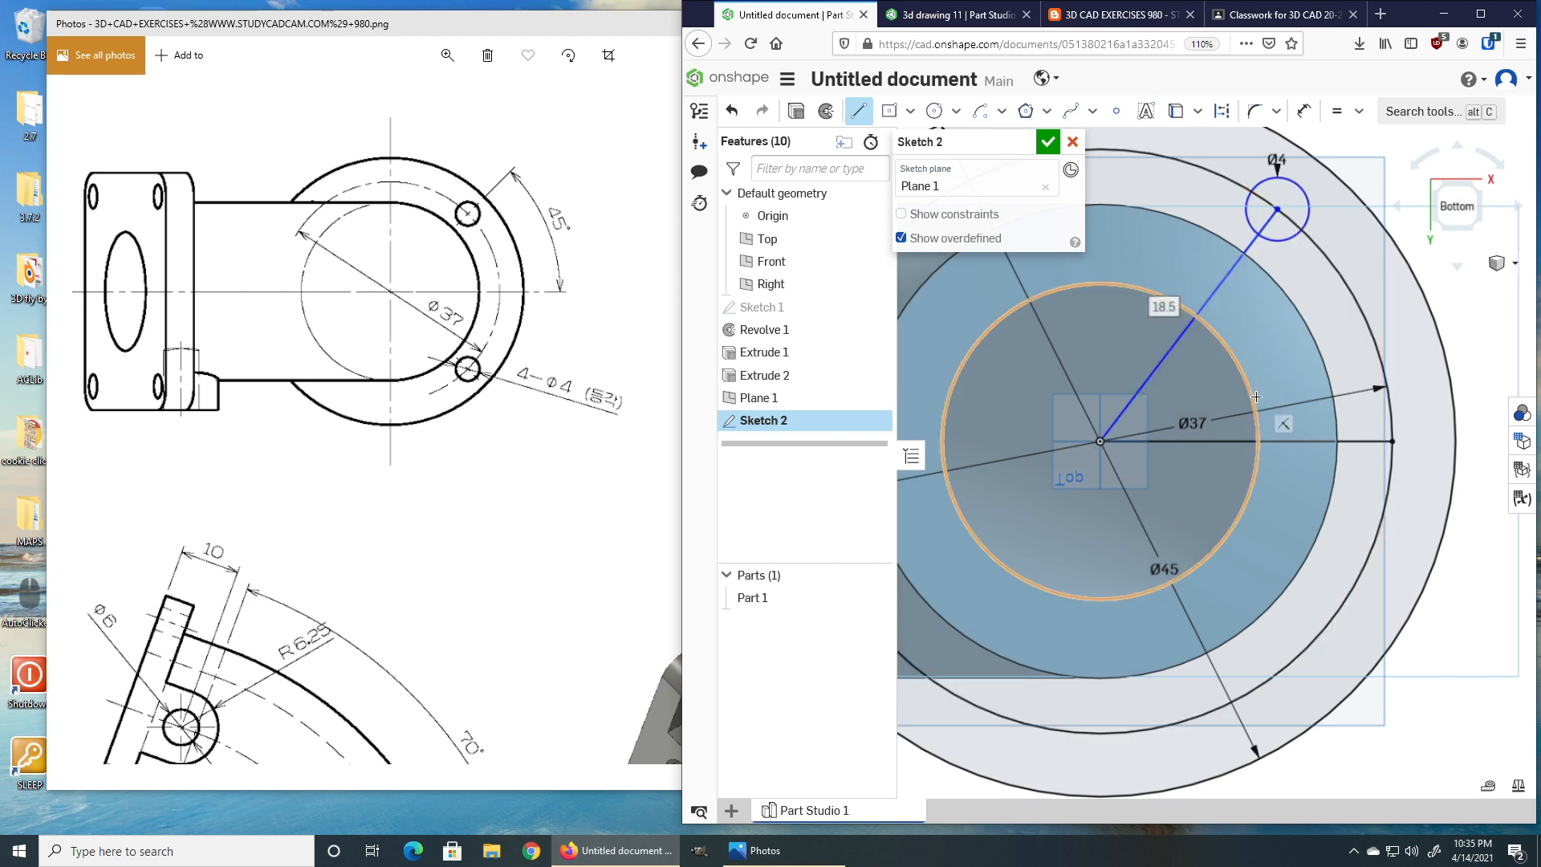
{"action": "key", "text": "Escape"}
Dimension the angle between the two lines as 45°.
{"action": "key", "text": "m"}
{"action": "left_click", "coordinate": [1207, 302]}
{"action": "left_click", "coordinate": [1284, 440]}
{"action": "left_click", "coordinate": [1278, 360]}
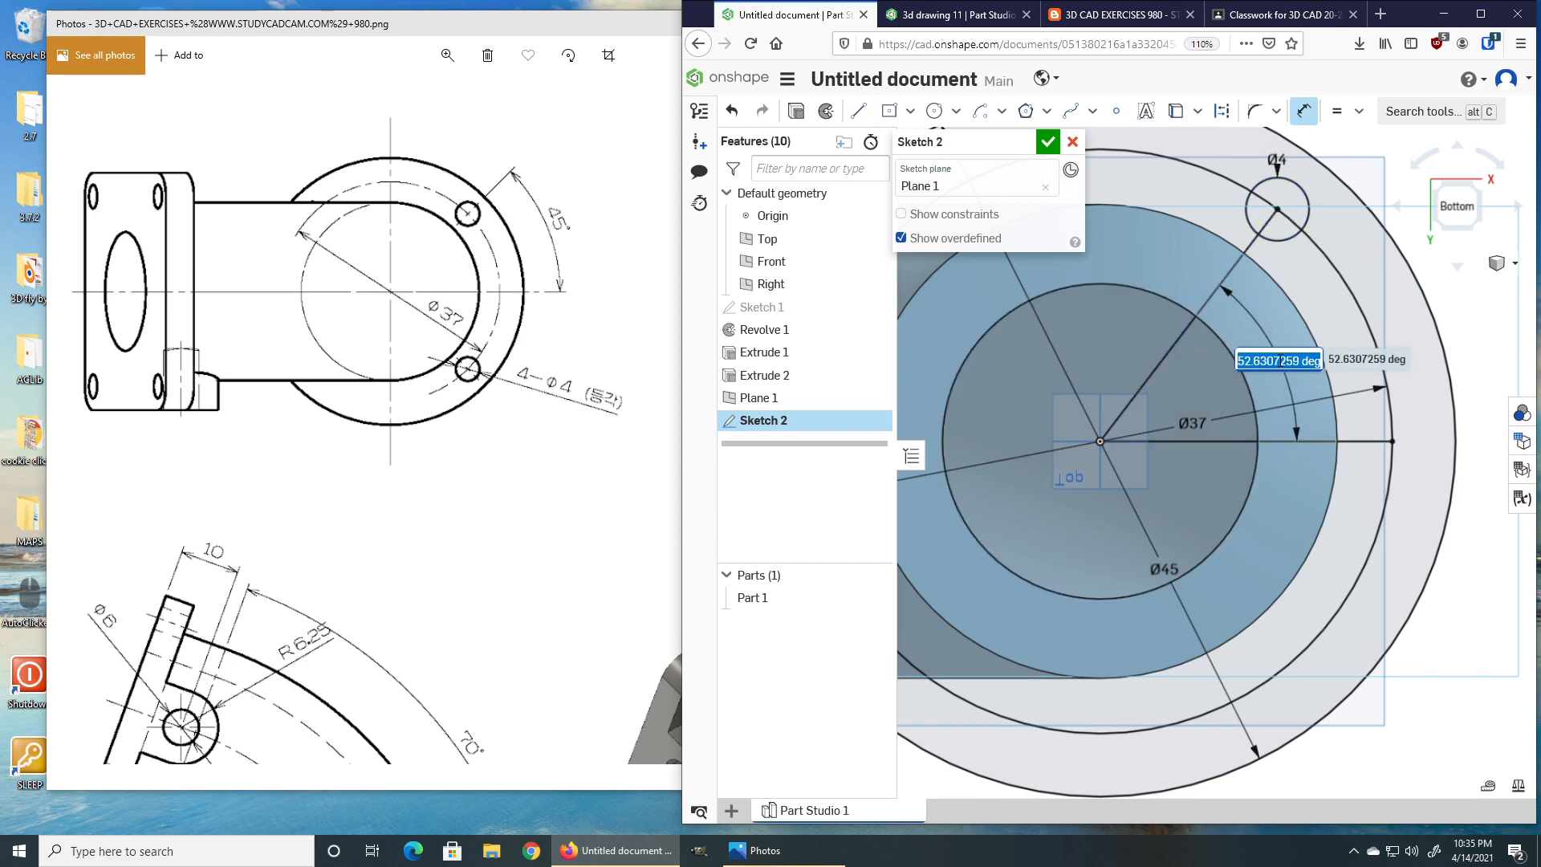
{"action": "key", "text": "Return"}
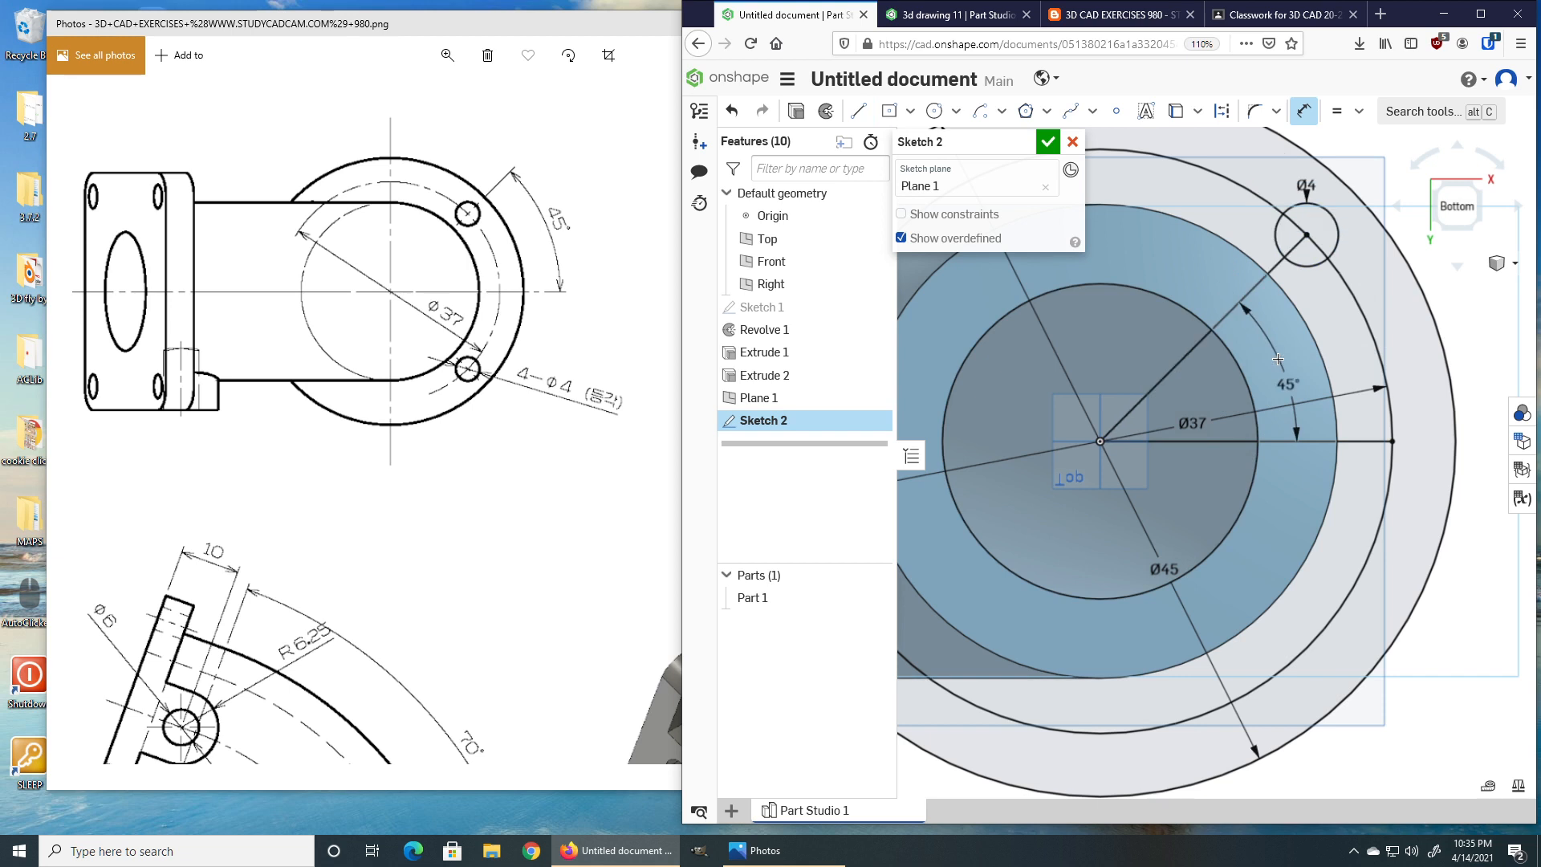
{"action": "key", "text": "Escape"}
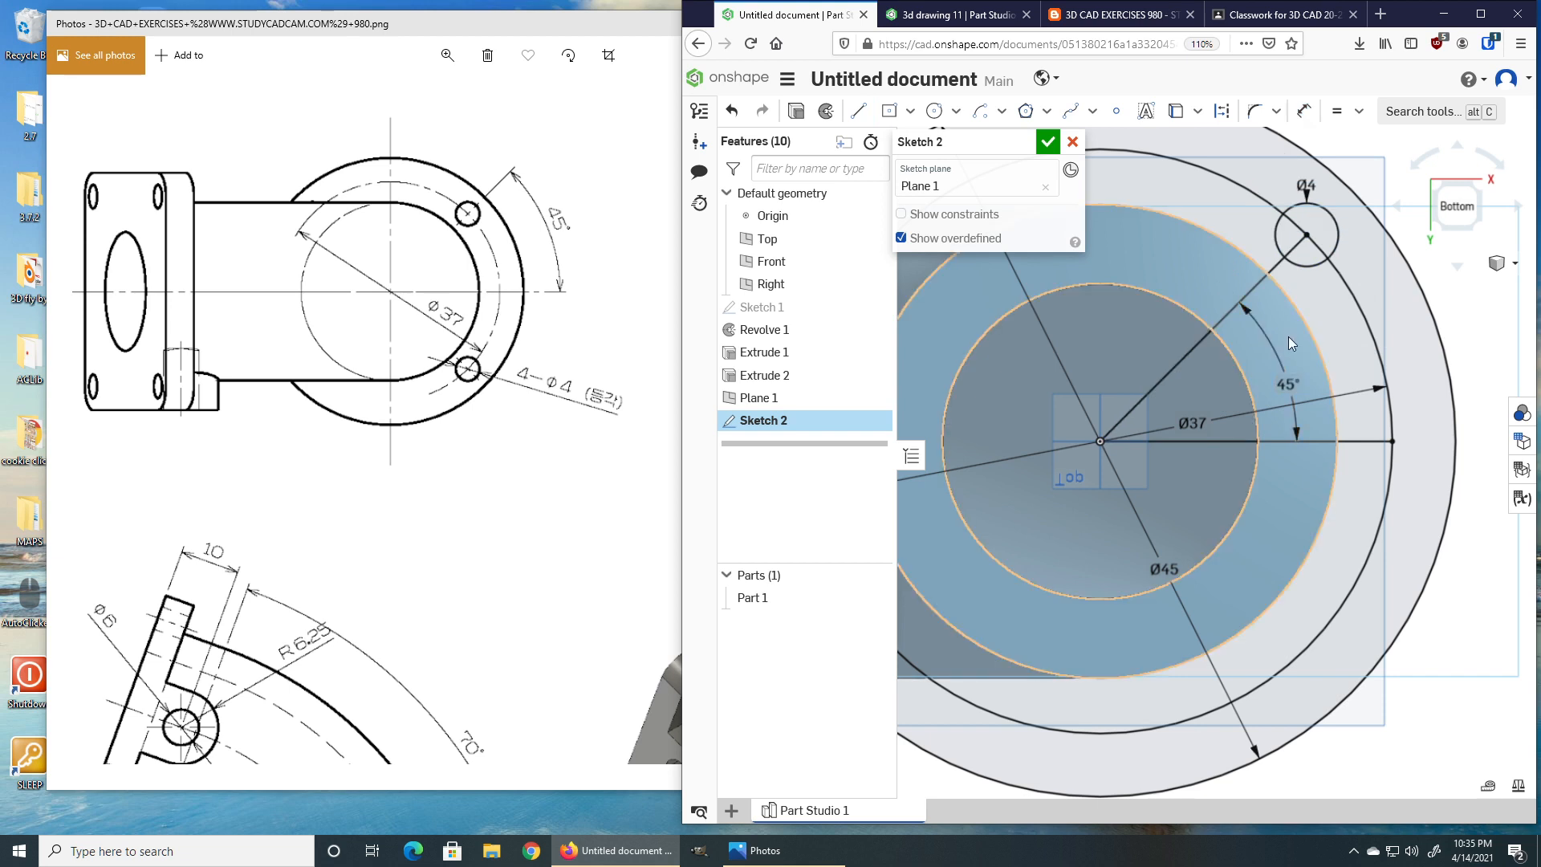
Convert the 37 bolt circle and both lines to construction geometry.
{"action": "left_click", "coordinate": [1345, 287]}
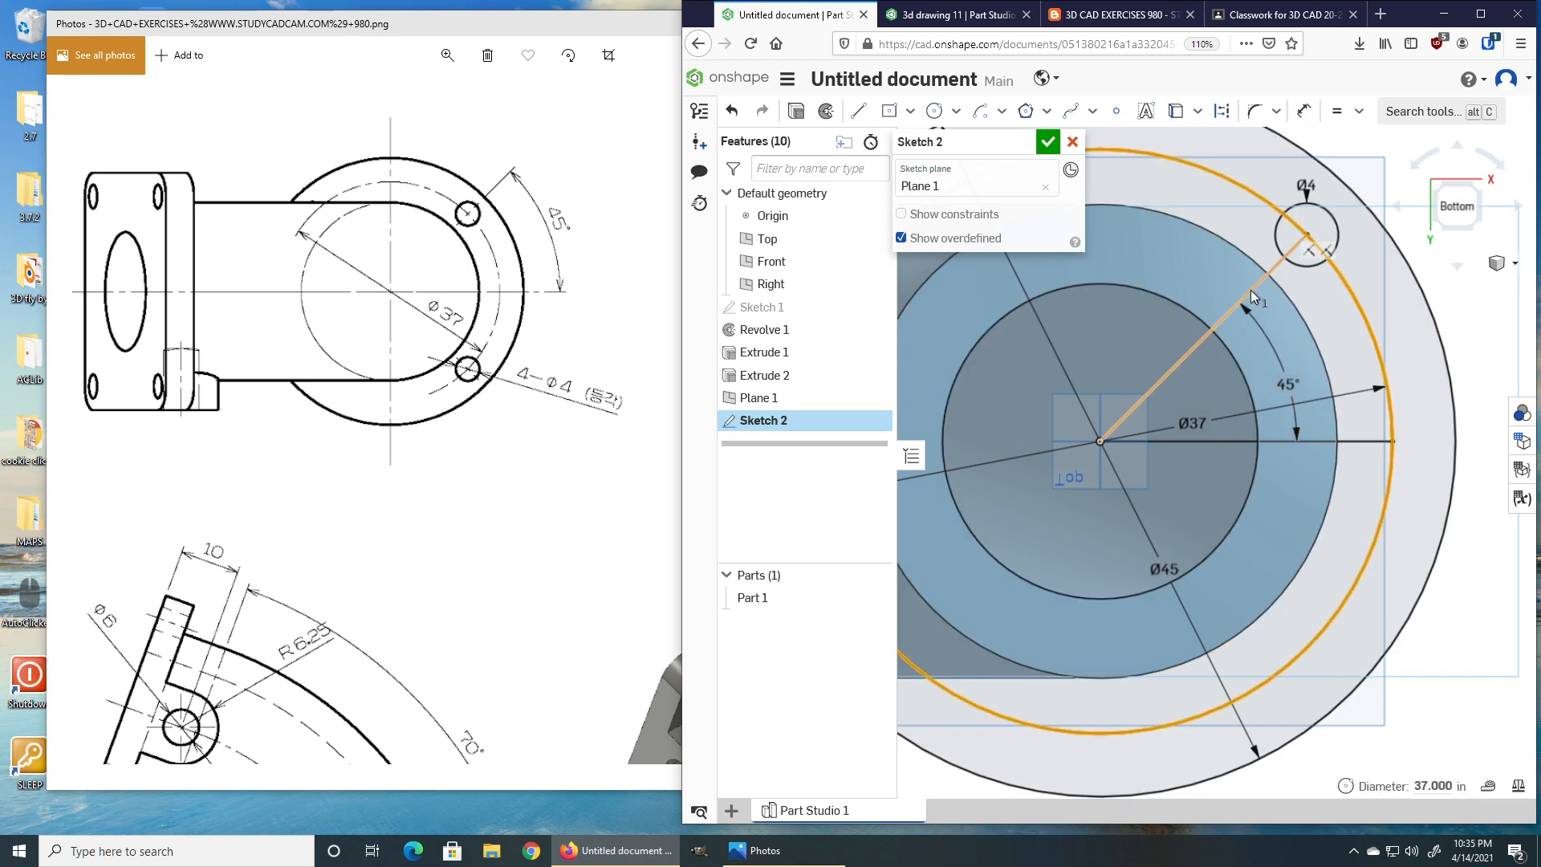
{"action": "left_click", "coordinate": [1221, 112]}
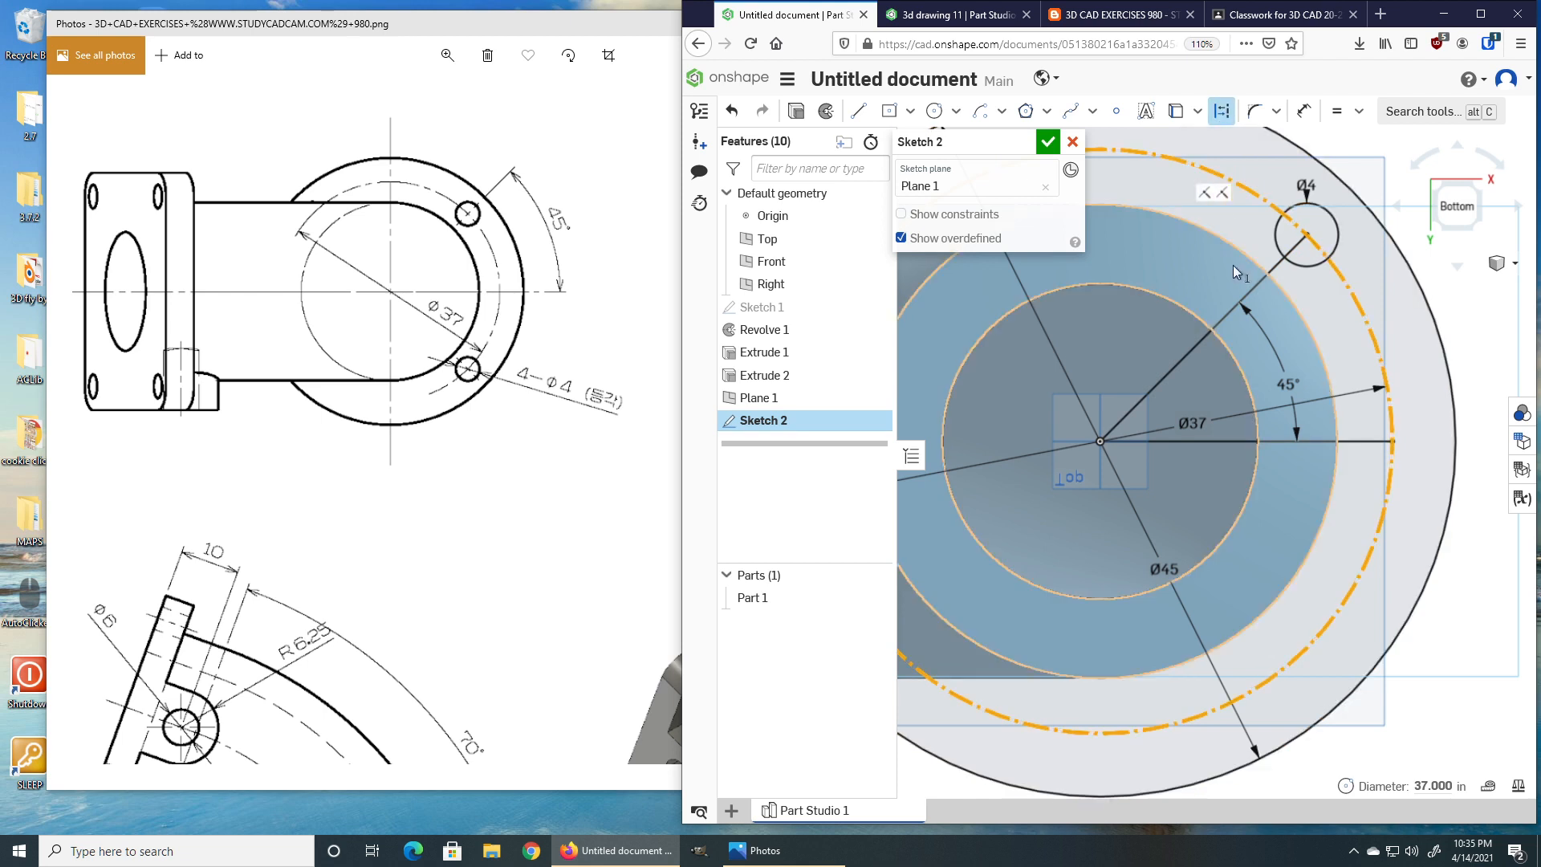
{"action": "left_click", "coordinate": [1249, 287]}
{"action": "left_click", "coordinate": [1322, 441]}
{"action": "left_click", "coordinate": [1222, 112]}
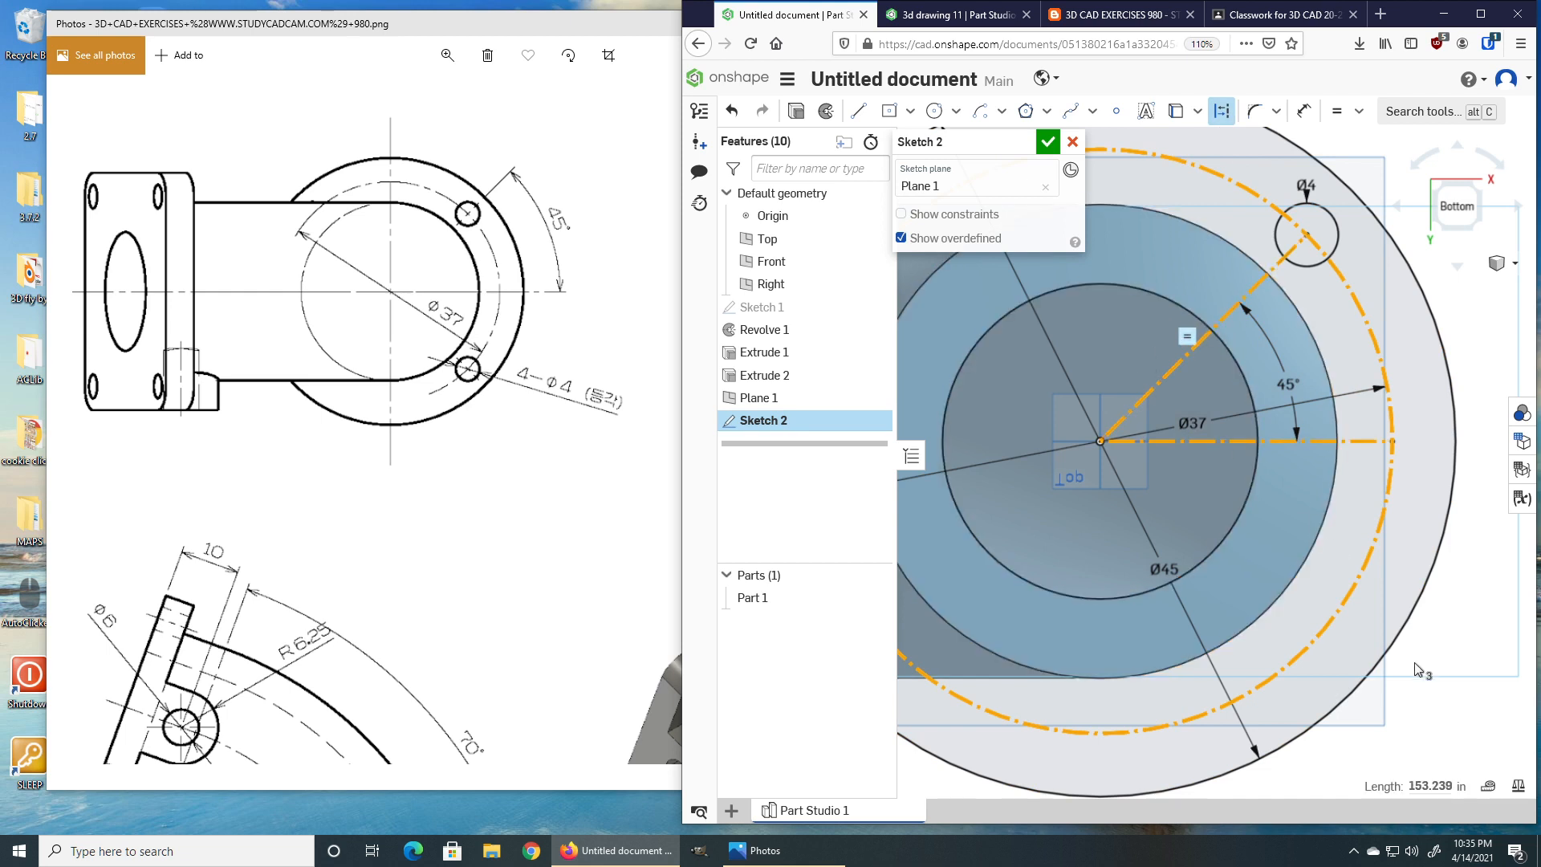
{"action": "scroll", "coordinate": [1412, 660], "scroll_direction": "down", "scroll_amount": 4}
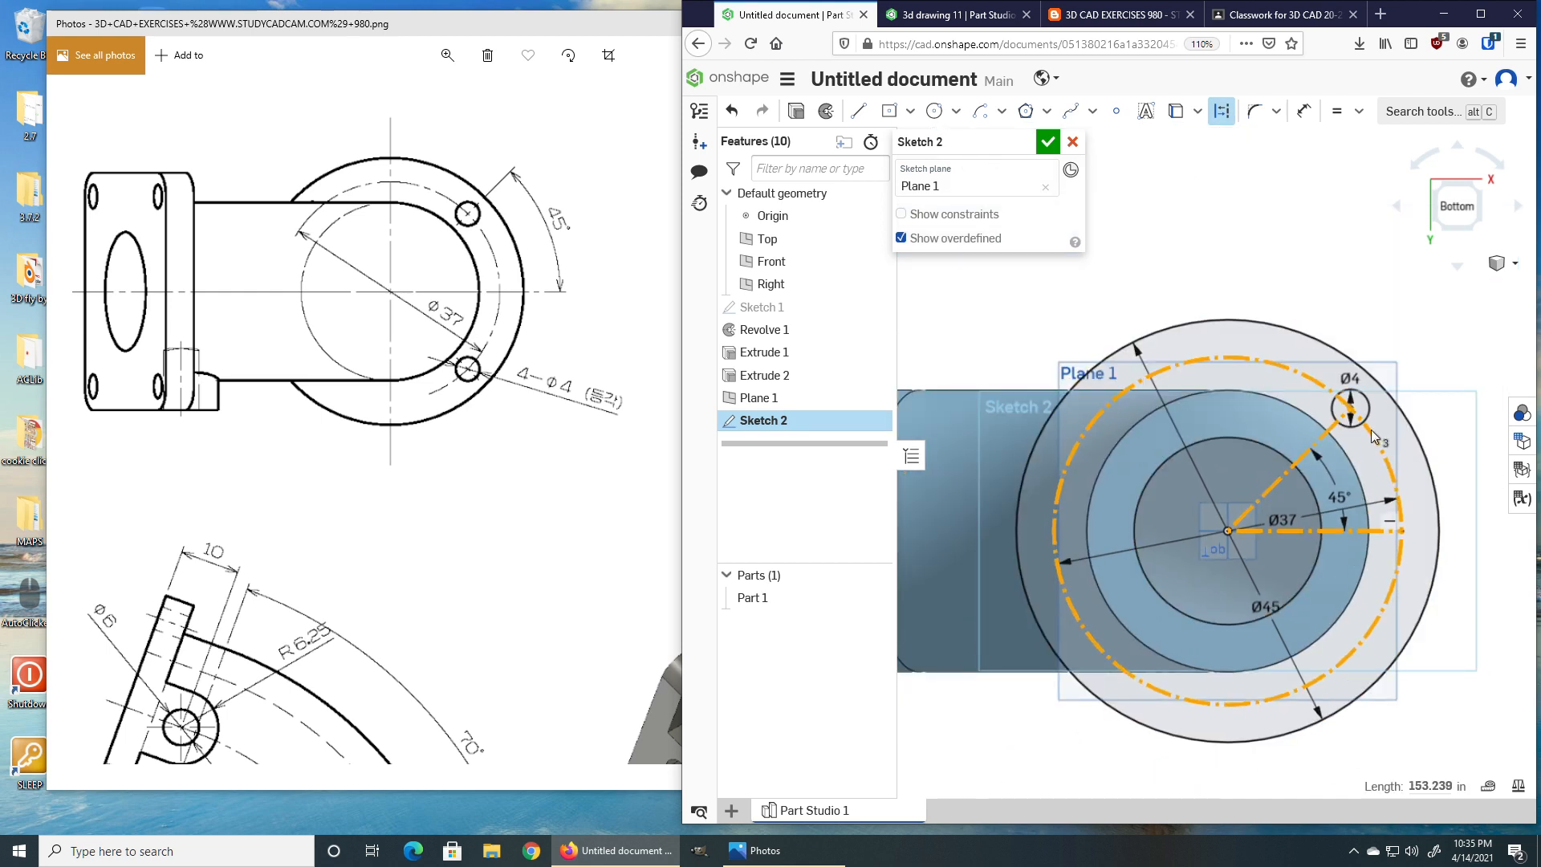
{"action": "key", "text": "Escape"}
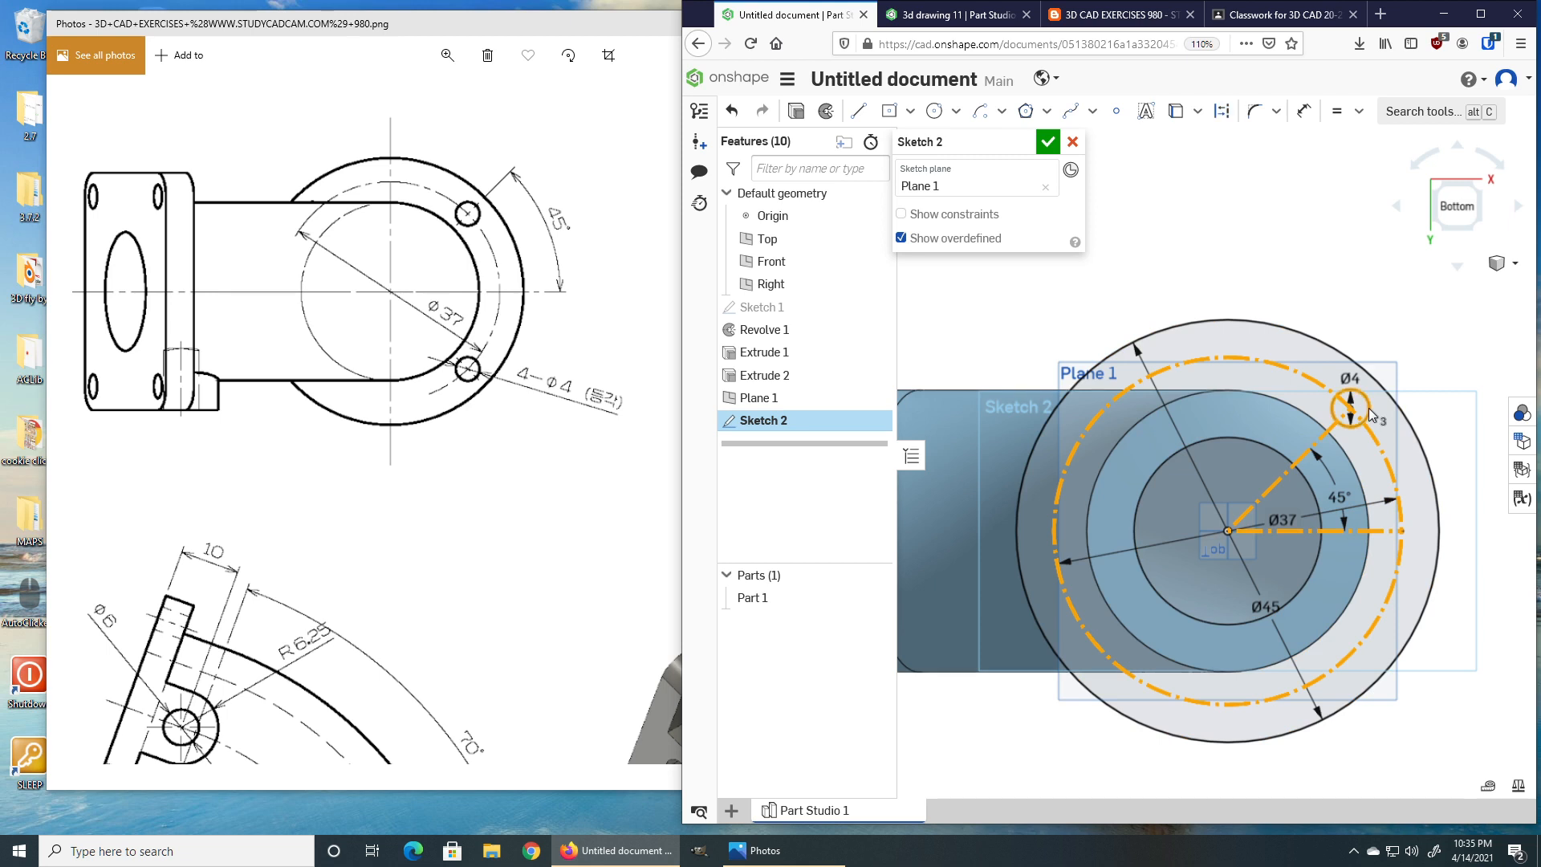
Circular-pattern the 4 mm hole into four copies around the origin.
{"action": "left_click", "coordinate": [1346, 273]}
{"action": "left_click", "coordinate": [1367, 409]}
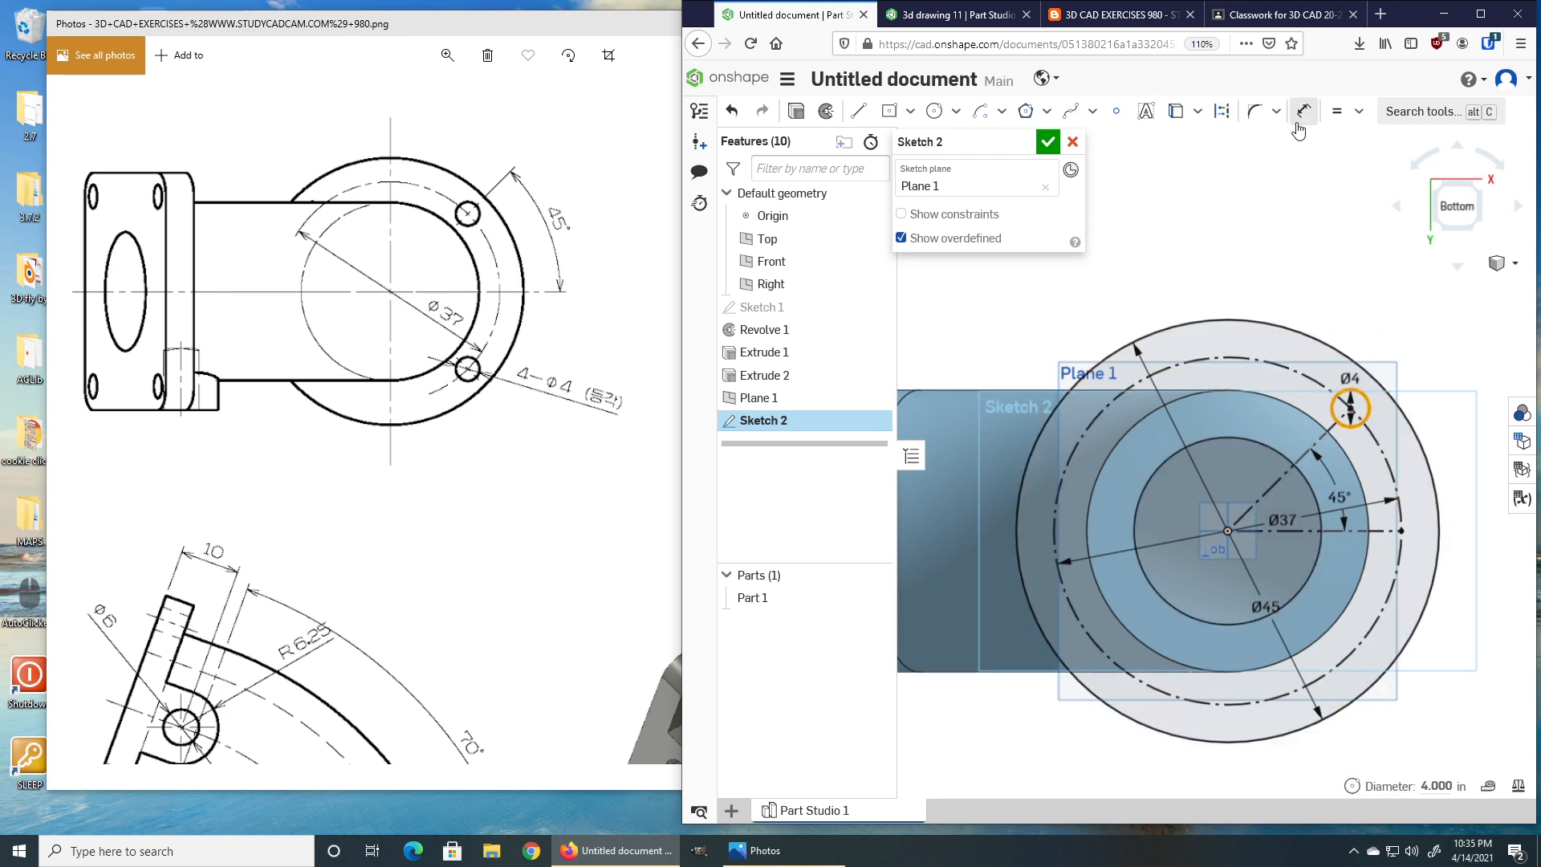
{"action": "left_click", "coordinate": [1276, 111]}
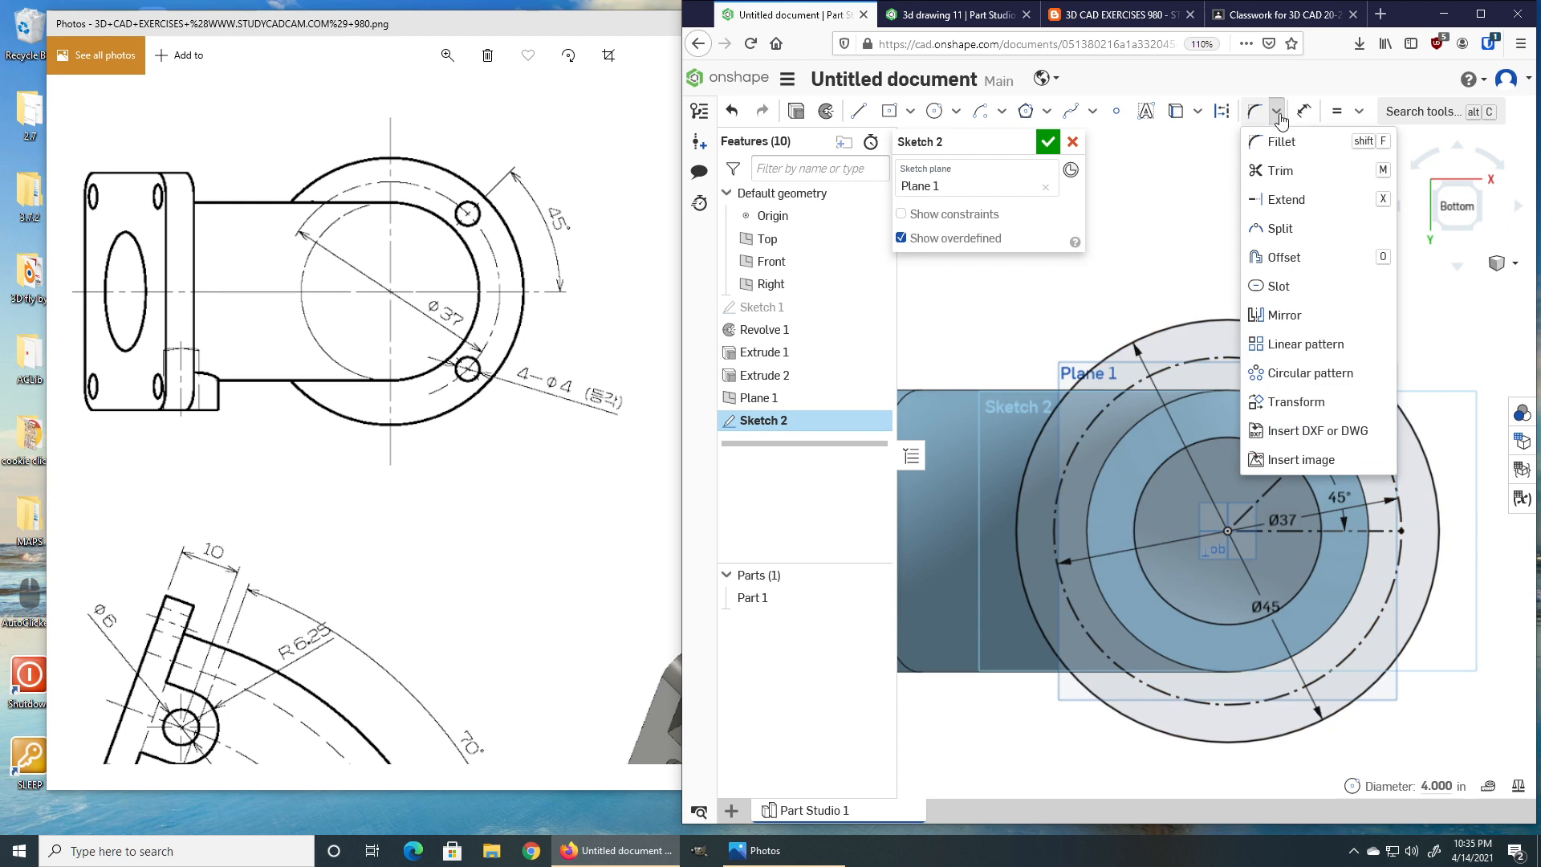
{"action": "left_click", "coordinate": [1300, 375]}
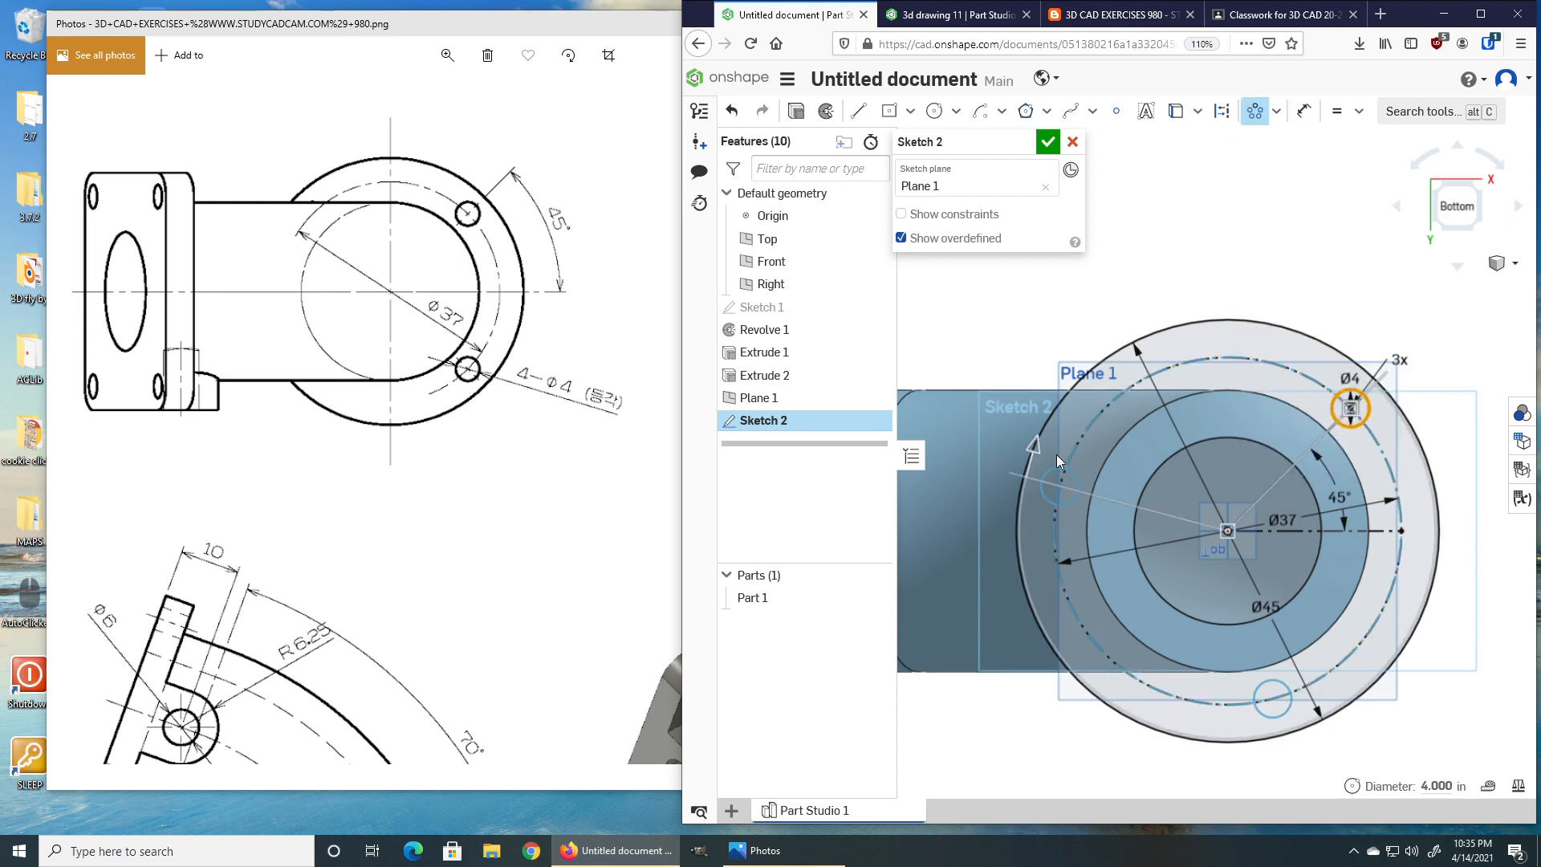
{"action": "left_click", "coordinate": [1400, 360]}
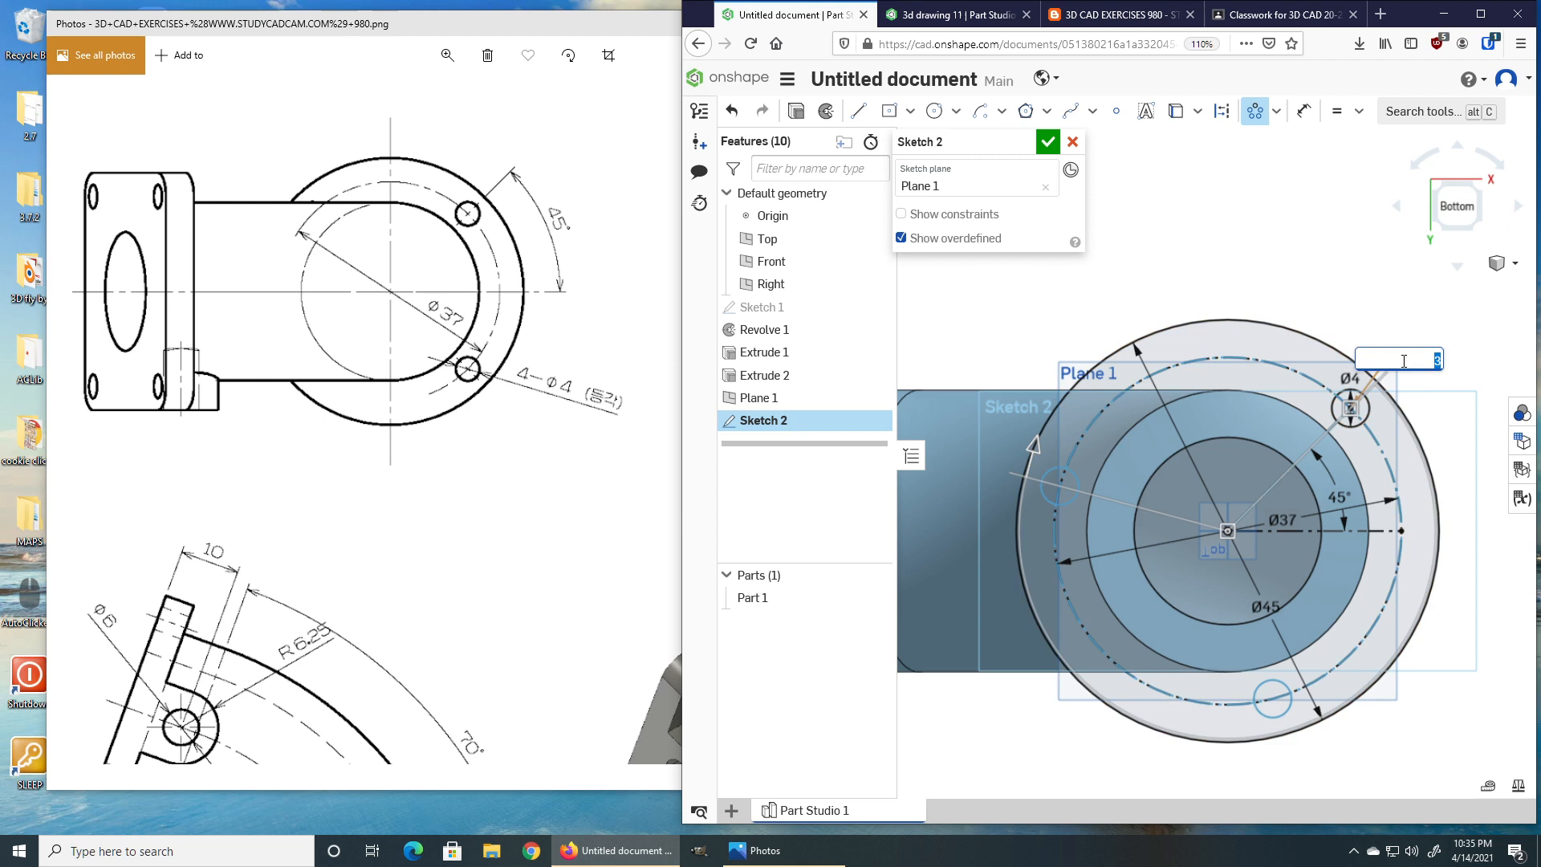
{"action": "key", "text": "Return"}
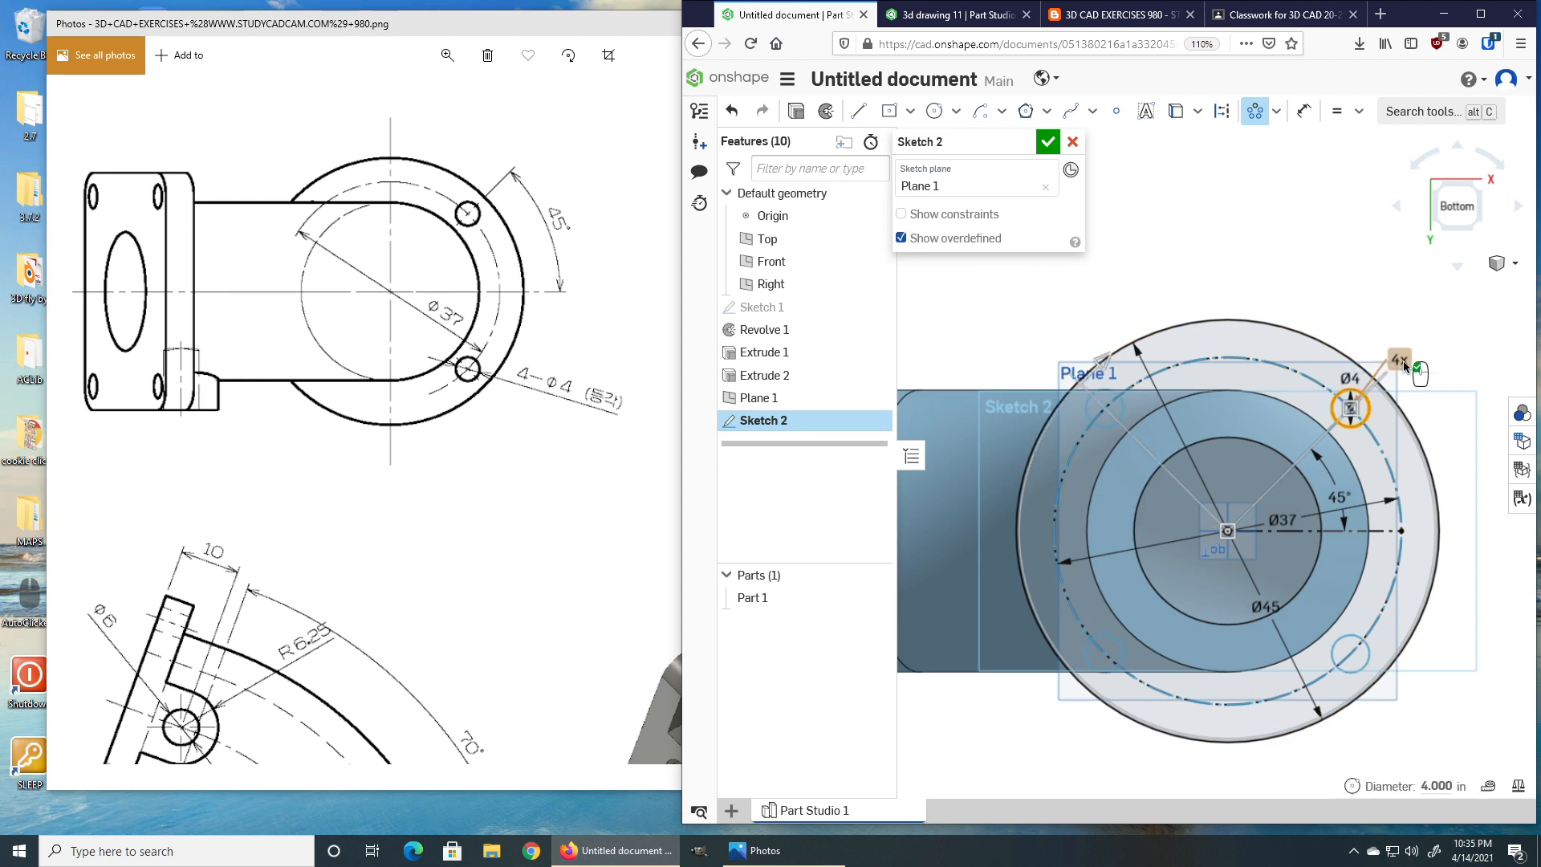
{"action": "left_click", "coordinate": [1403, 359]}
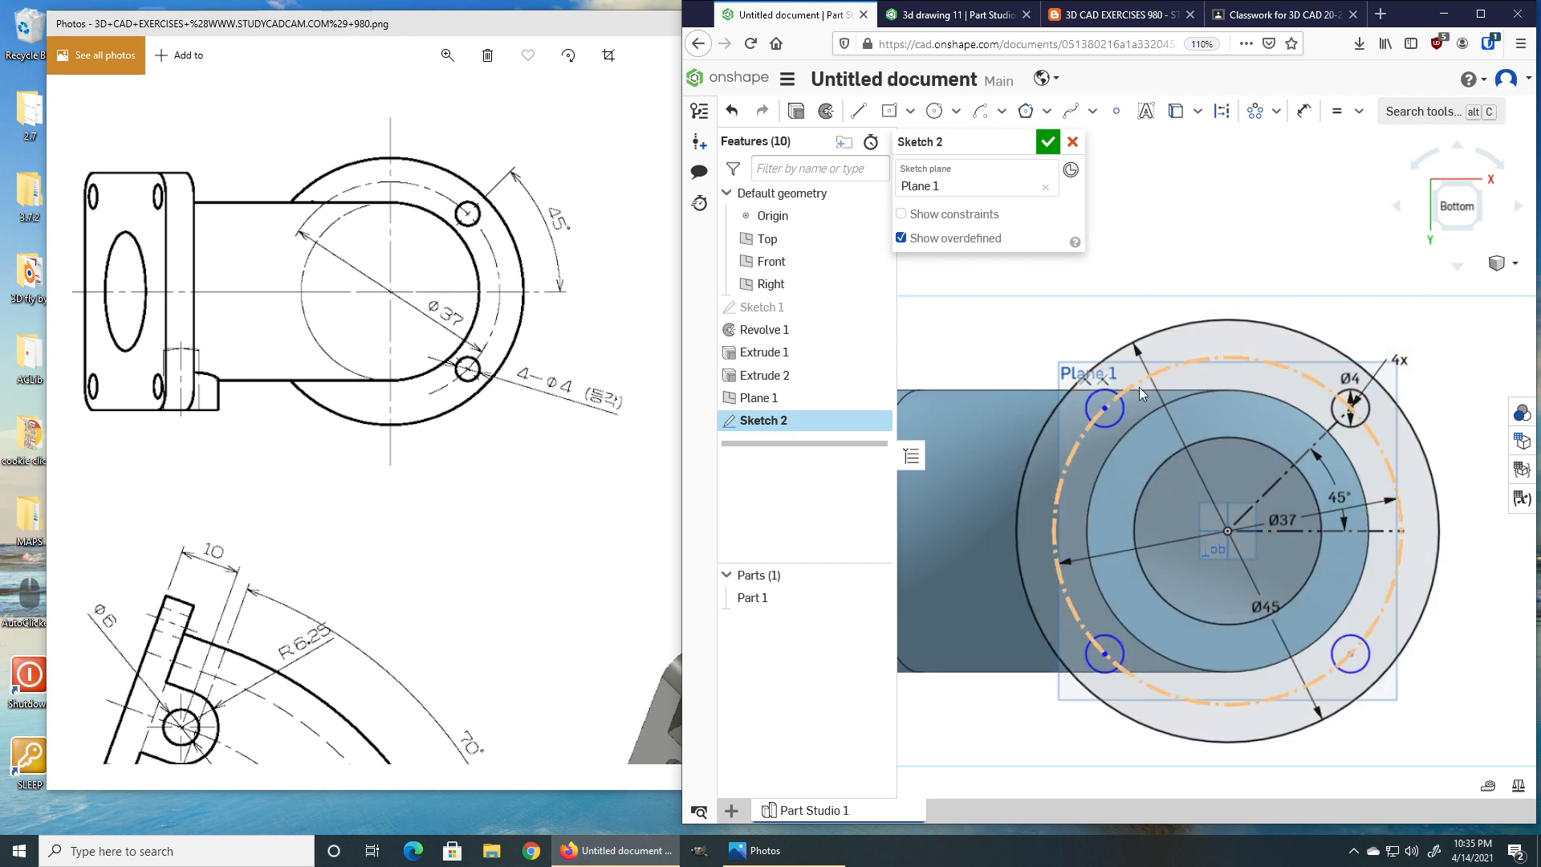
Draw construction lines from the origin to the centres of the three patterned holes.
{"action": "key", "text": "l"}
{"action": "left_click", "coordinate": [1224, 116]}
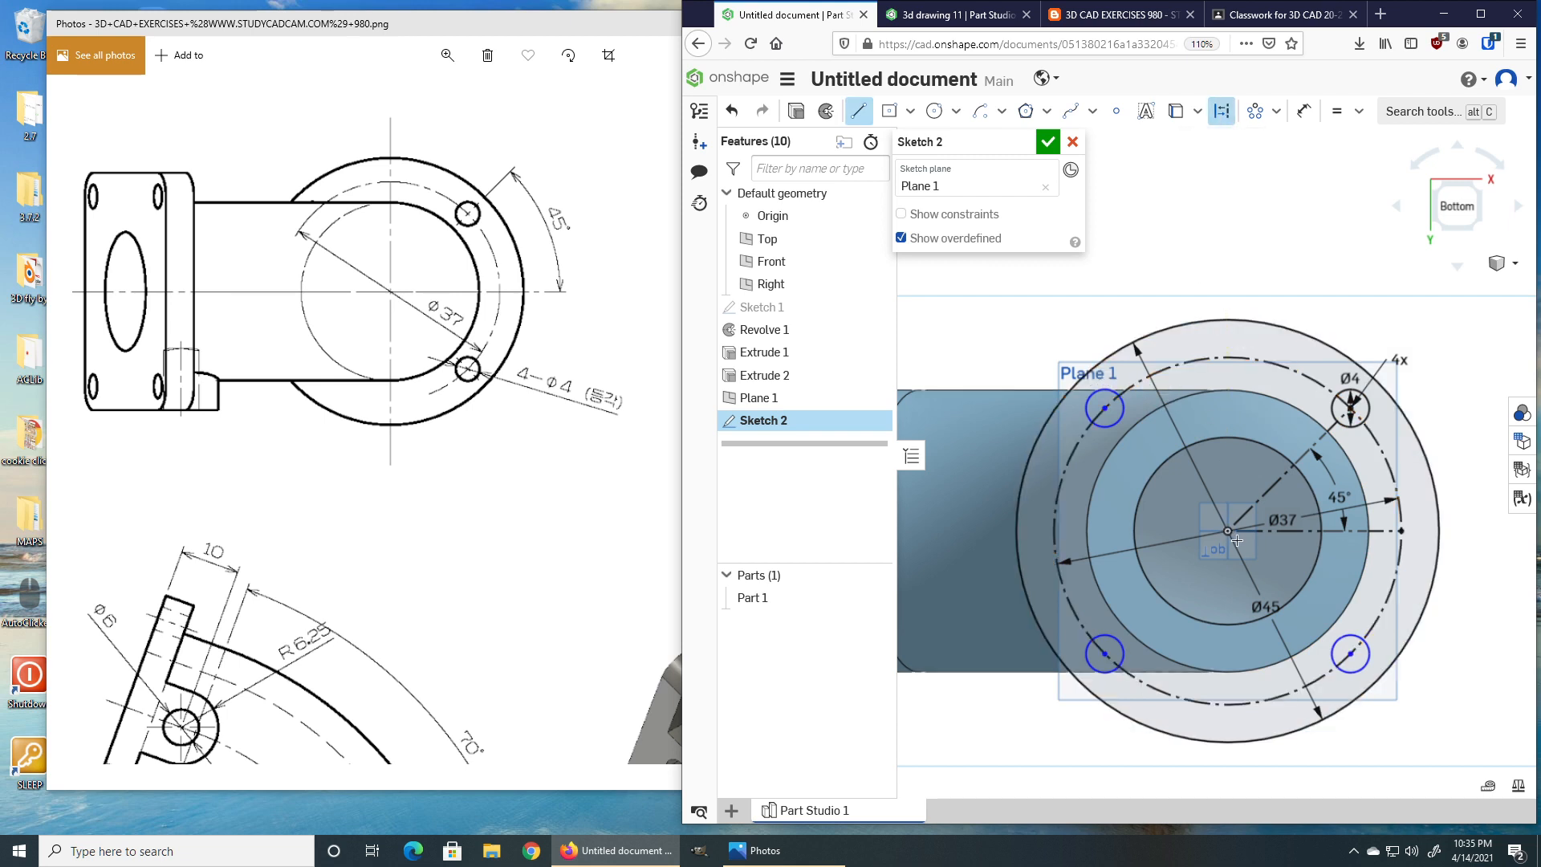
{"action": "left_click", "coordinate": [1228, 531]}
{"action": "left_click", "coordinate": [1351, 654]}
{"action": "left_click", "coordinate": [1228, 531]}
{"action": "left_click", "coordinate": [1105, 654]}
{"action": "left_click", "coordinate": [1228, 531]}
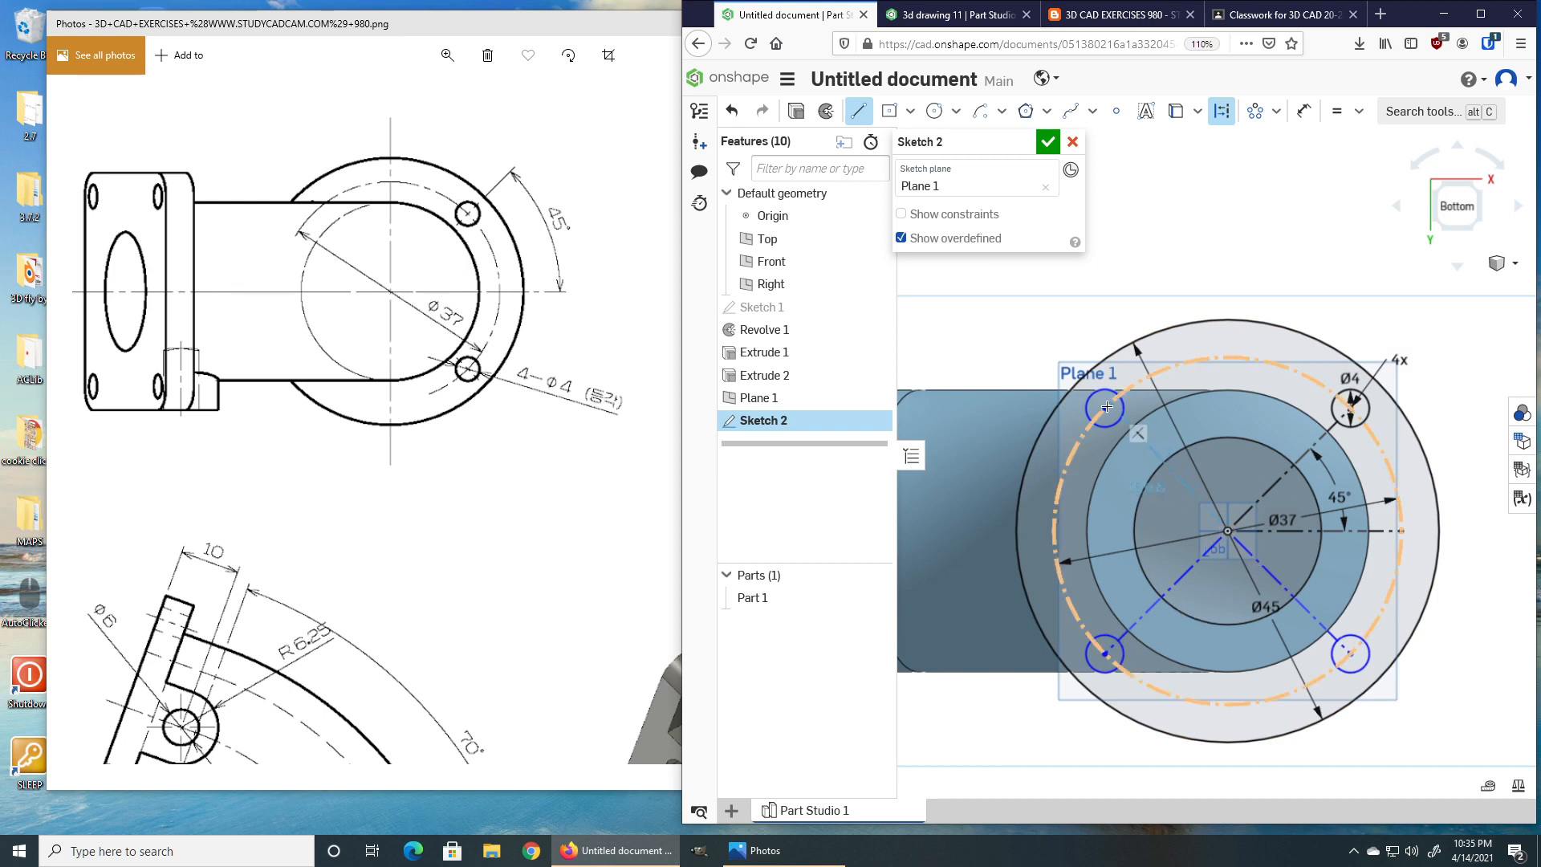
{"action": "left_click", "coordinate": [1106, 408]}
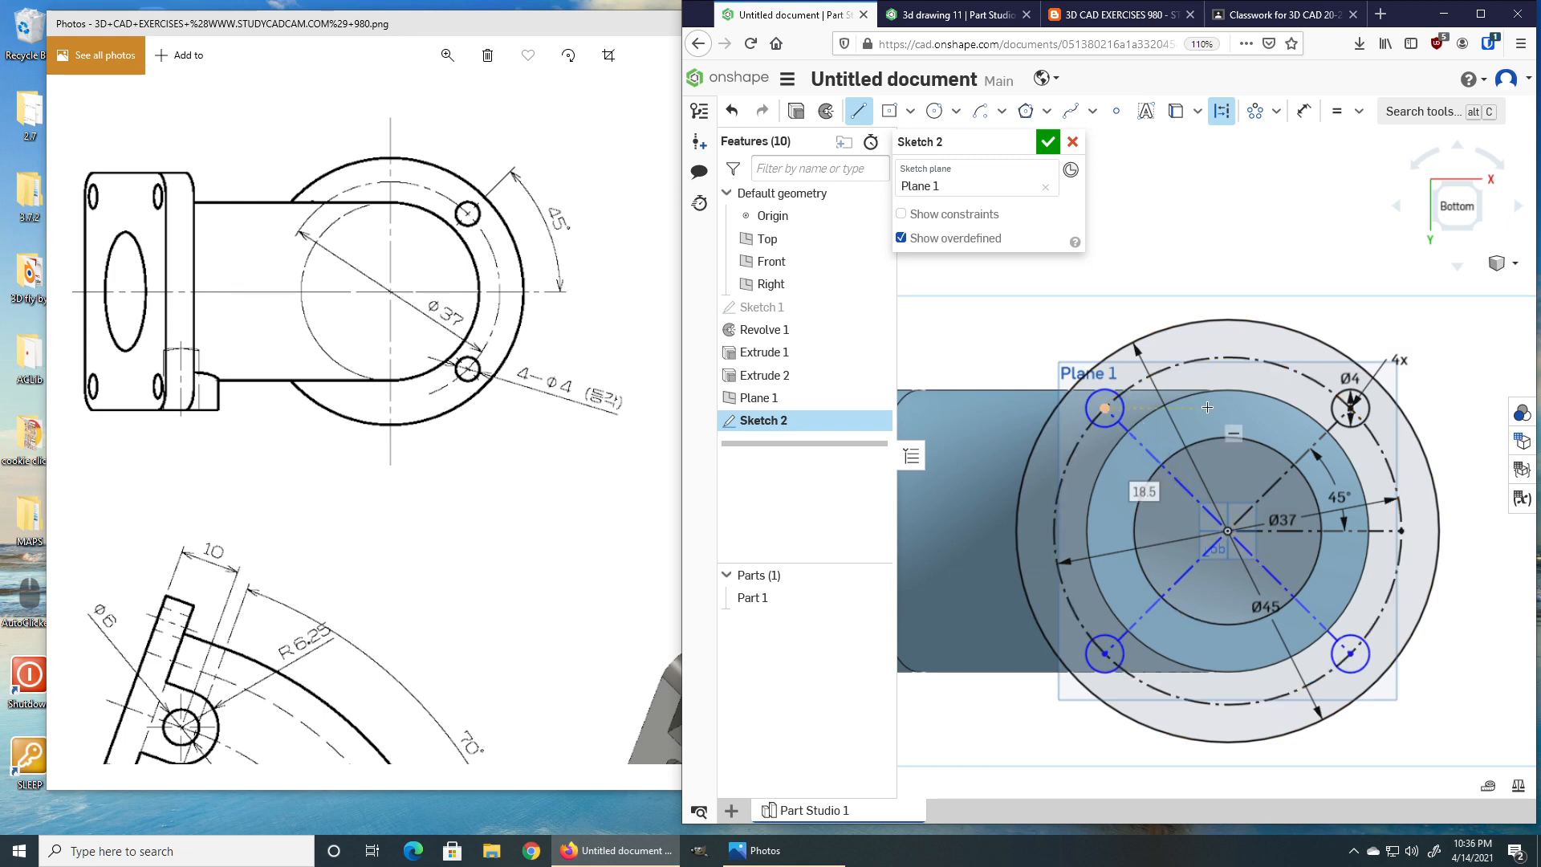
Dimension the upper-left and lower-right construction lines at 45° from the horizontal line and finish the sketch.
{"action": "key", "text": "u"}
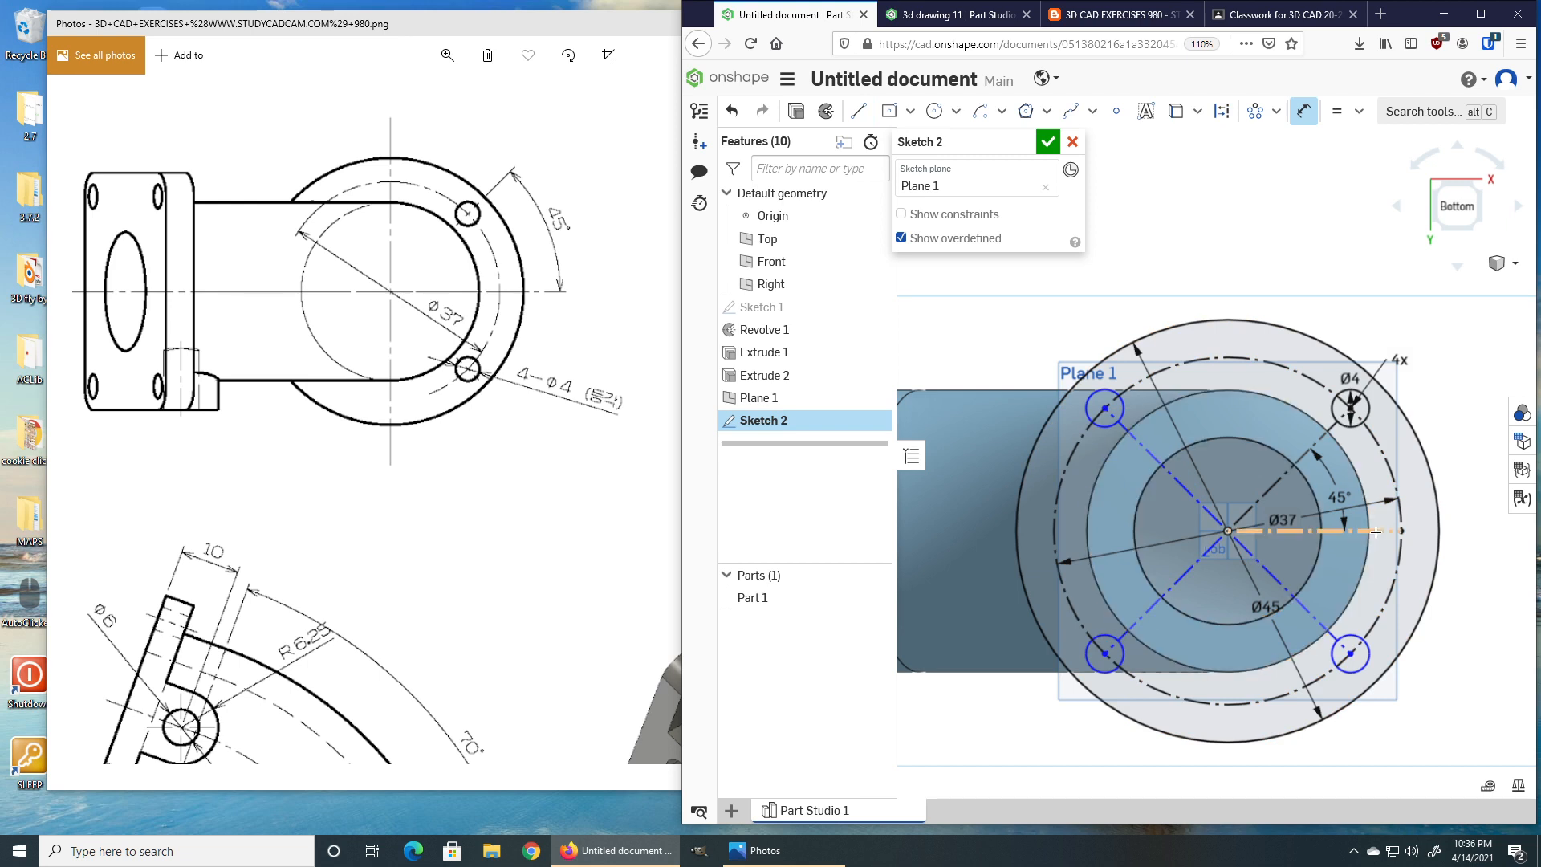
{"action": "left_click", "coordinate": [1253, 530]}
{"action": "left_click", "coordinate": [1184, 487]}
{"action": "left_click", "coordinate": [1120, 489]}
{"action": "key", "text": "Return"}
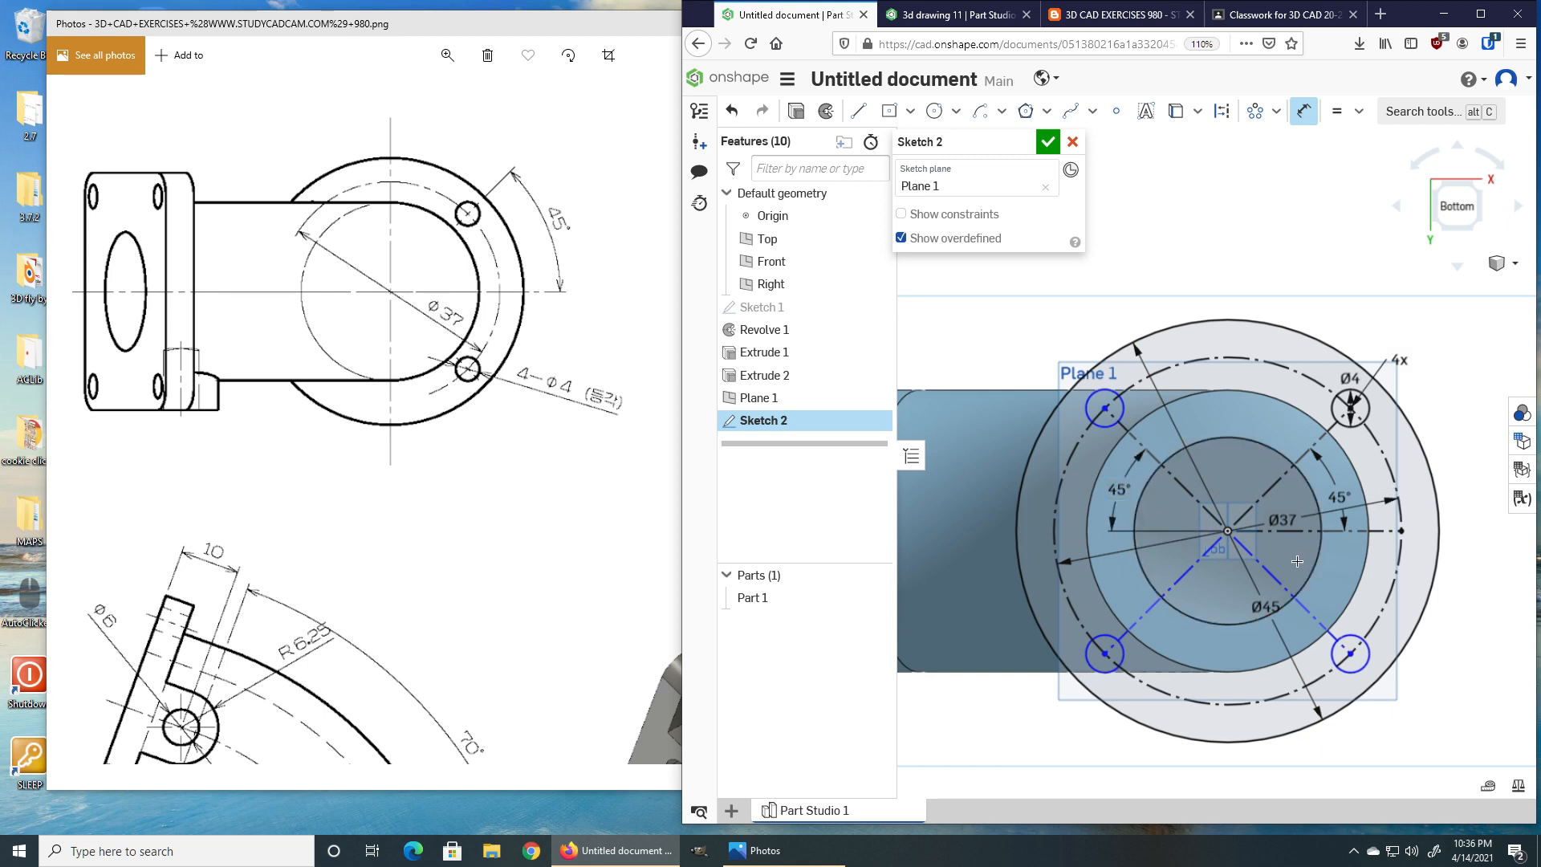
{"action": "left_click", "coordinate": [1295, 533]}
{"action": "left_click", "coordinate": [1283, 585]}
{"action": "left_click", "coordinate": [1335, 574]}
{"action": "key", "text": "Return"}
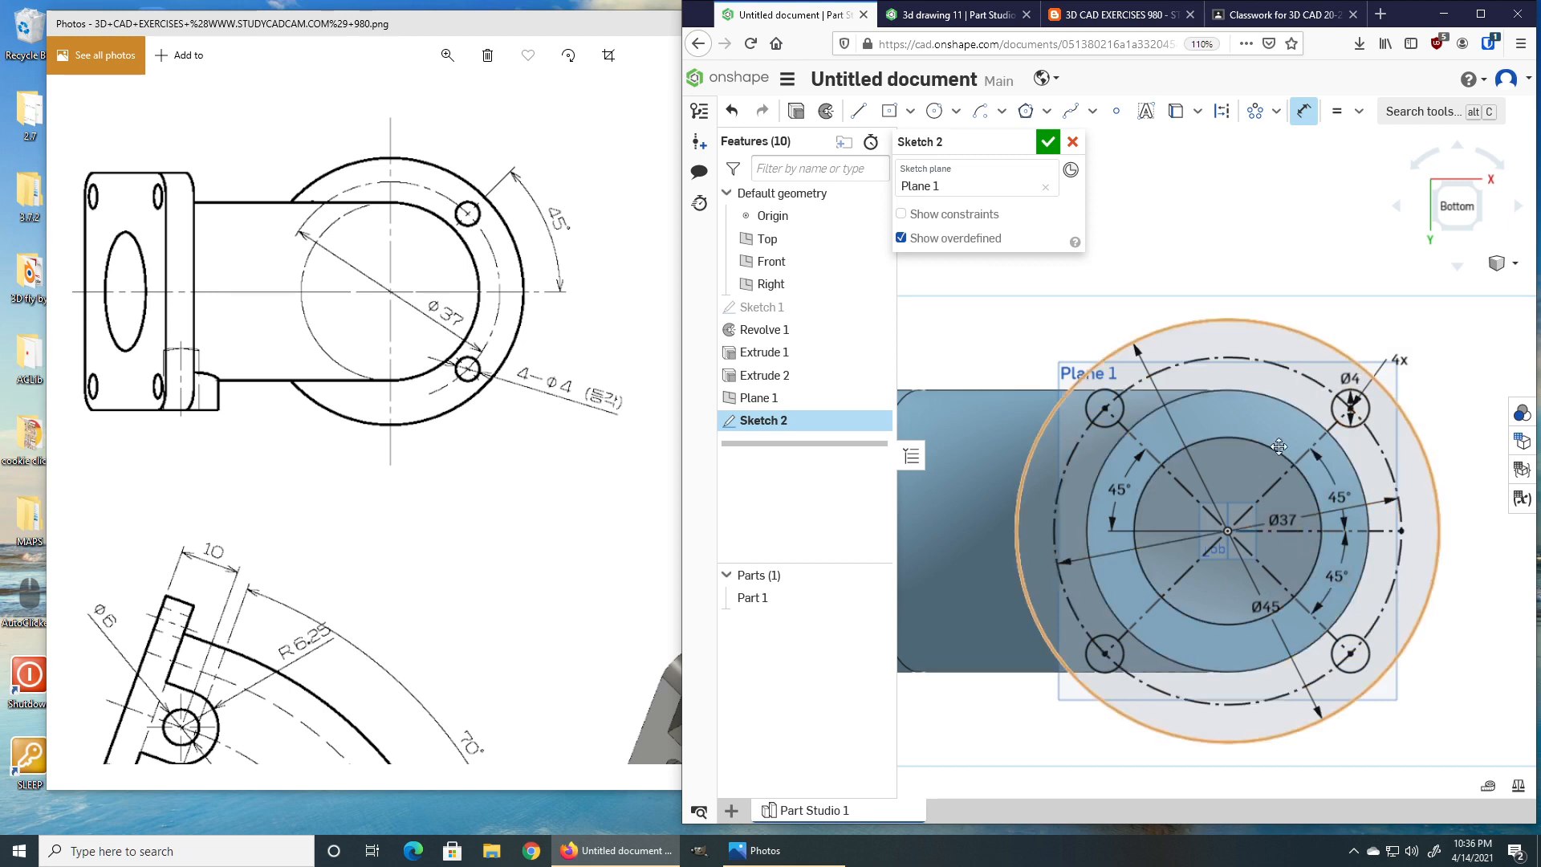
{"action": "left_click", "coordinate": [1048, 142]}
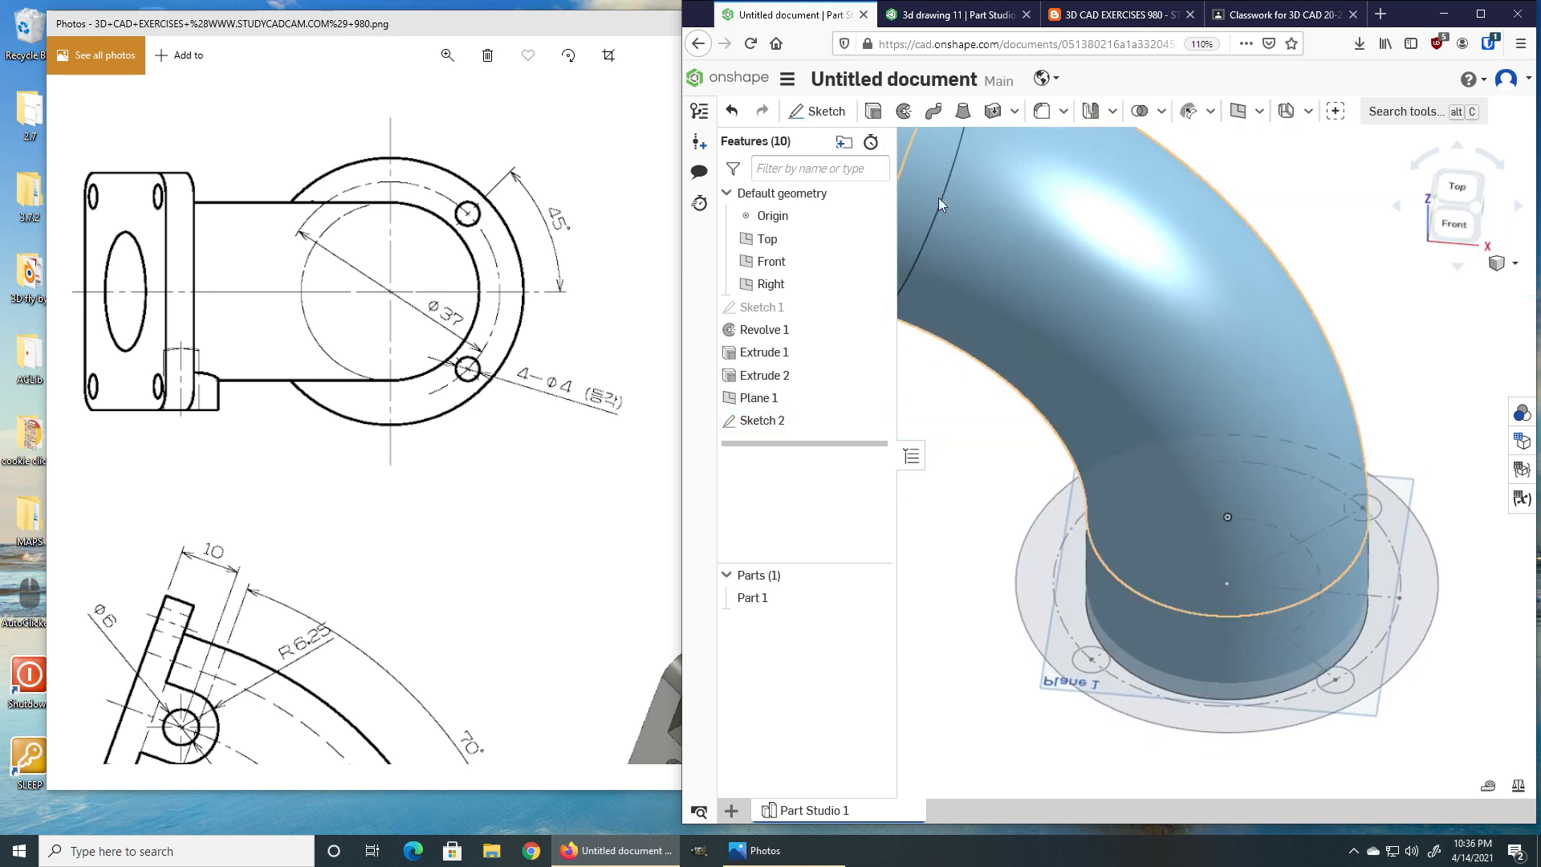
Extrude the flange sketch face 5 deep in the flipped direction, adding it to the part.
{"action": "left_click", "coordinate": [873, 111]}
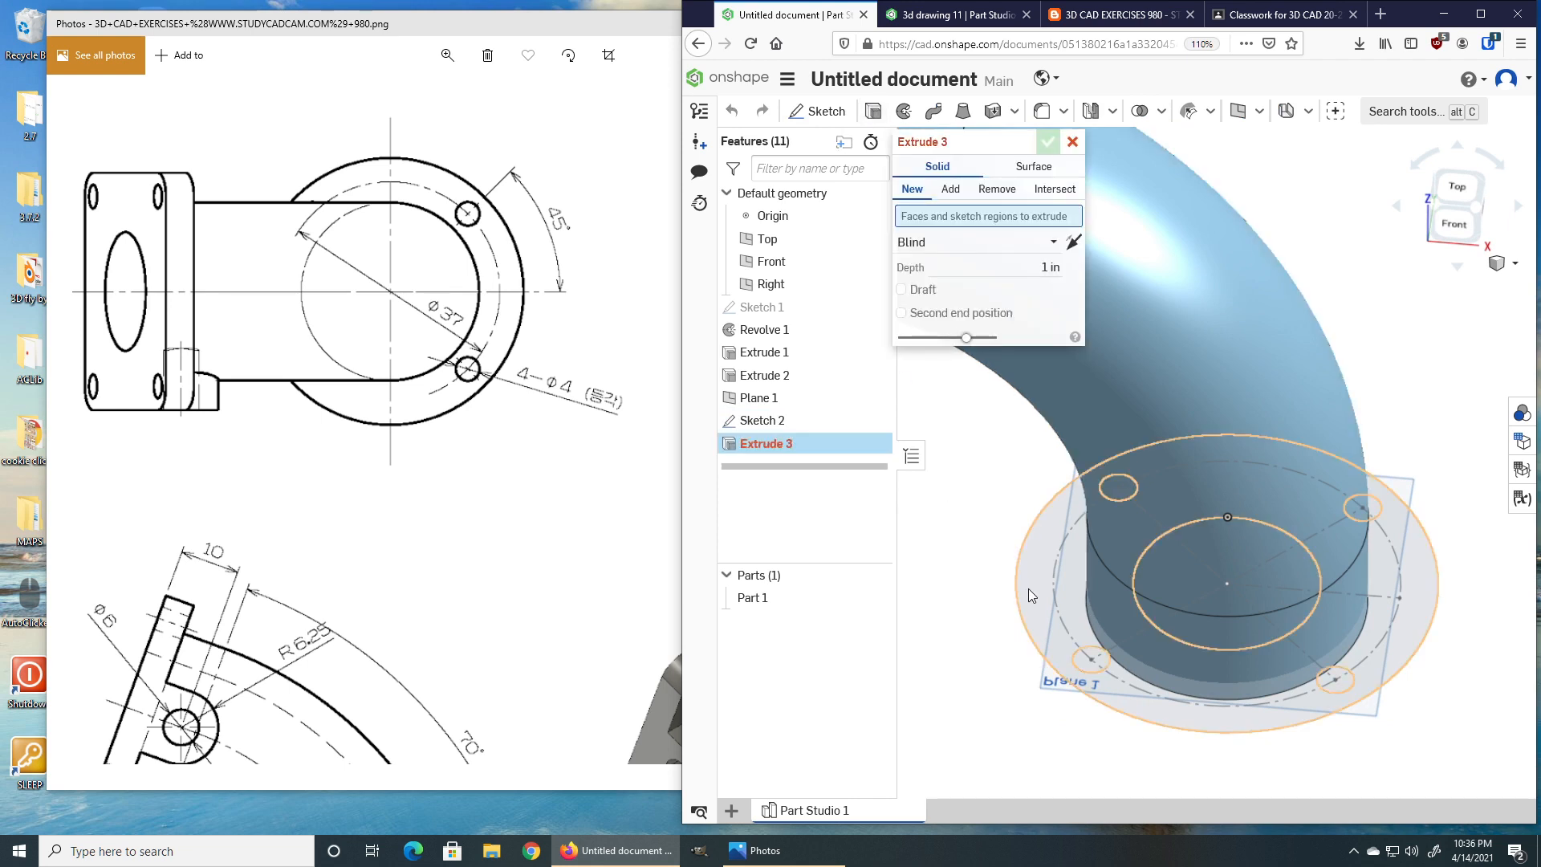
{"action": "left_click", "coordinate": [1028, 590]}
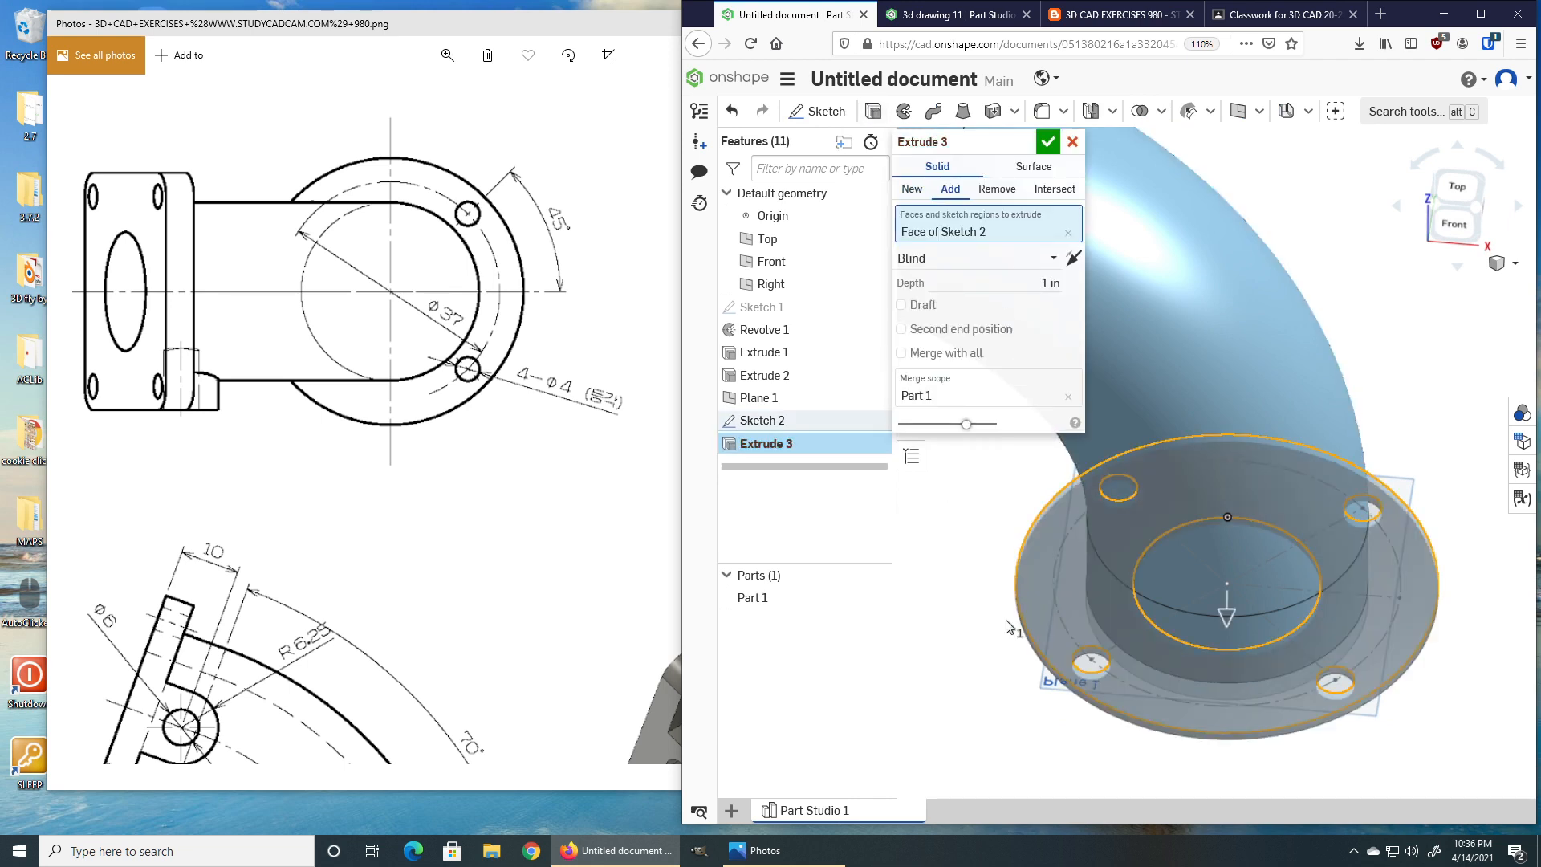
{"action": "right_click_drag", "start_coordinate": [1007, 637], "coordinate": [995, 613]}
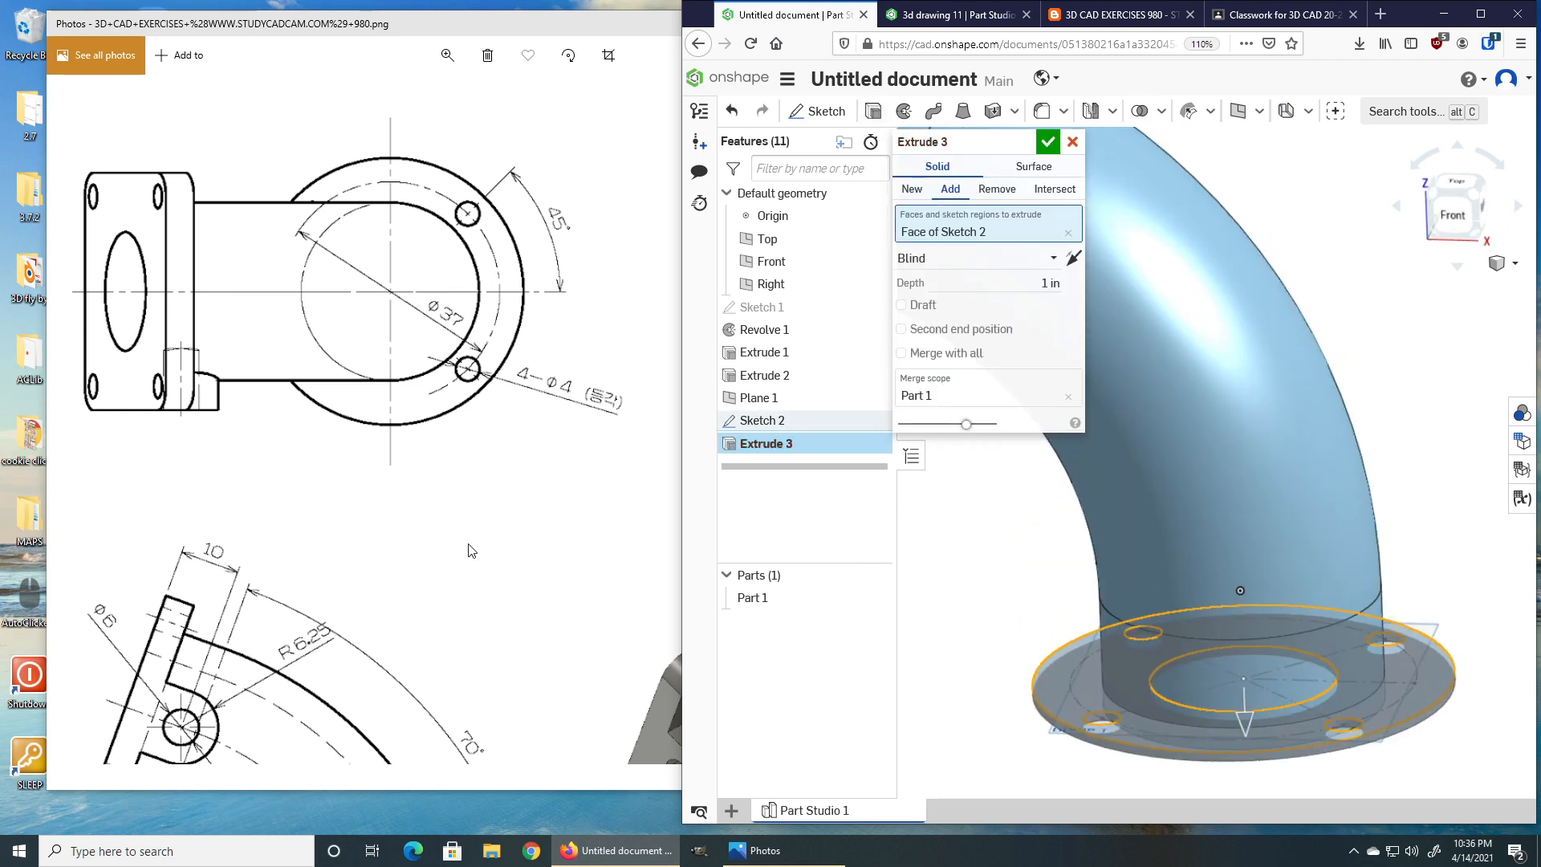
{"action": "left_click", "coordinate": [478, 550]}
{"action": "scroll", "coordinate": [492, 551], "scroll_direction": "down", "scroll_amount": 6}
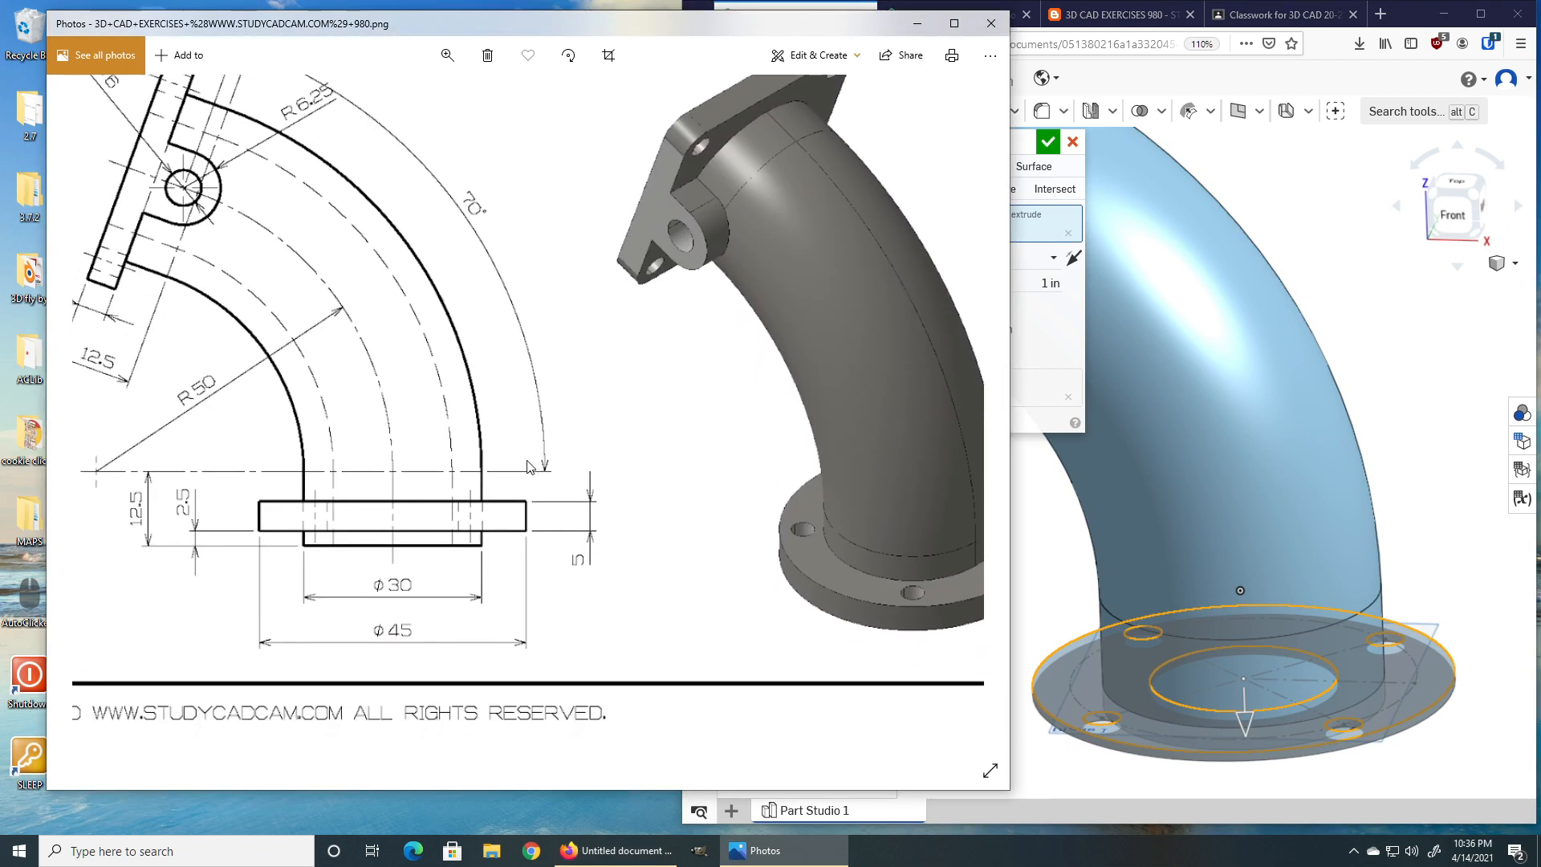
{"action": "scroll", "coordinate": [482, 490], "scroll_direction": "up", "scroll_amount": 1}
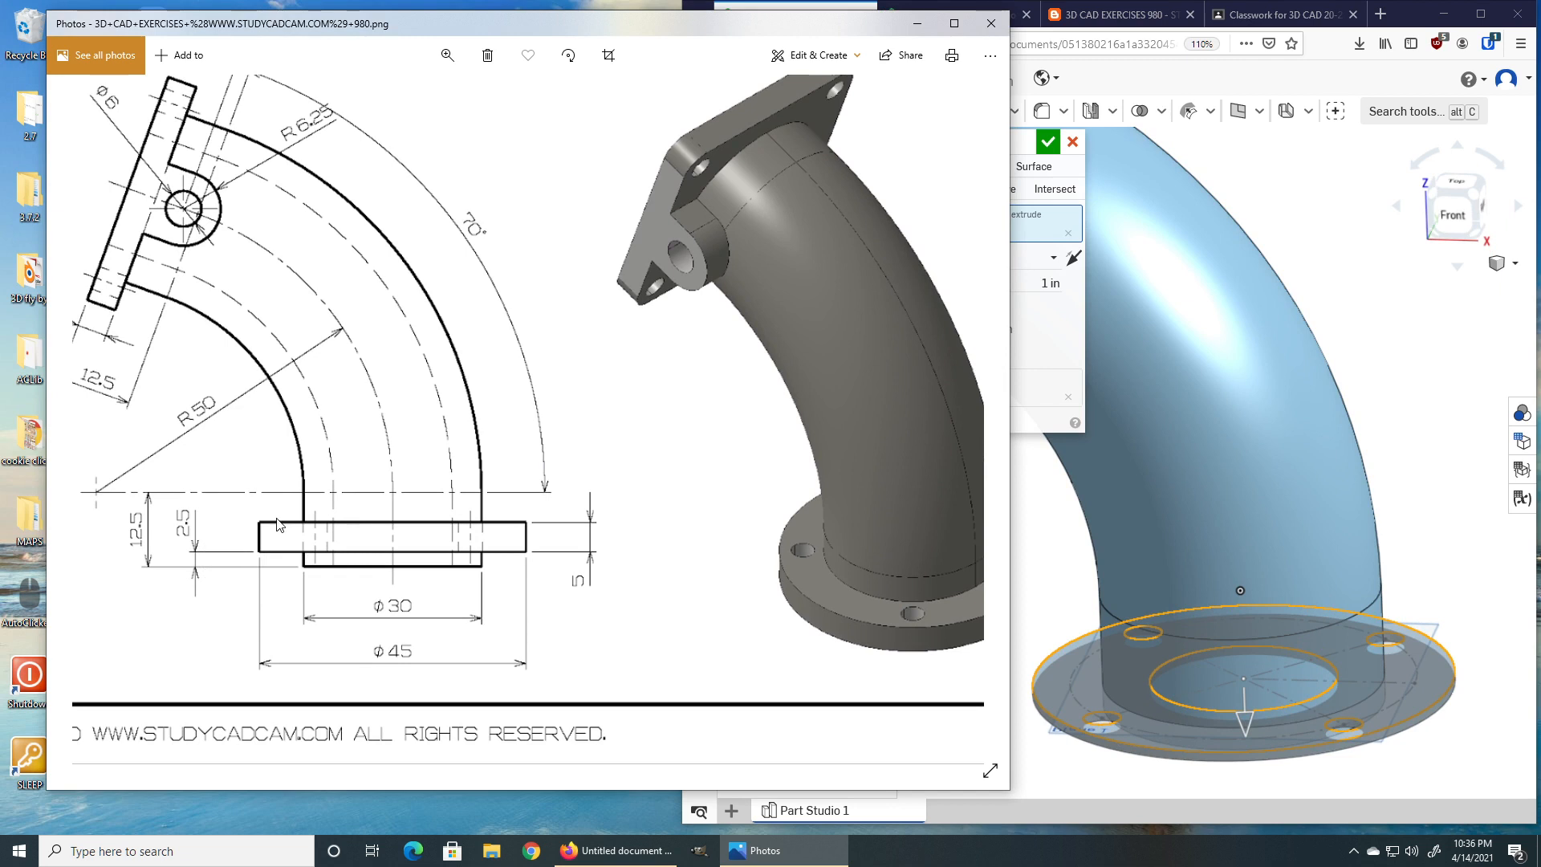
{"action": "left_click", "coordinate": [1068, 593]}
{"action": "right_click_drag", "start_coordinate": [1078, 595], "coordinate": [1080, 601]}
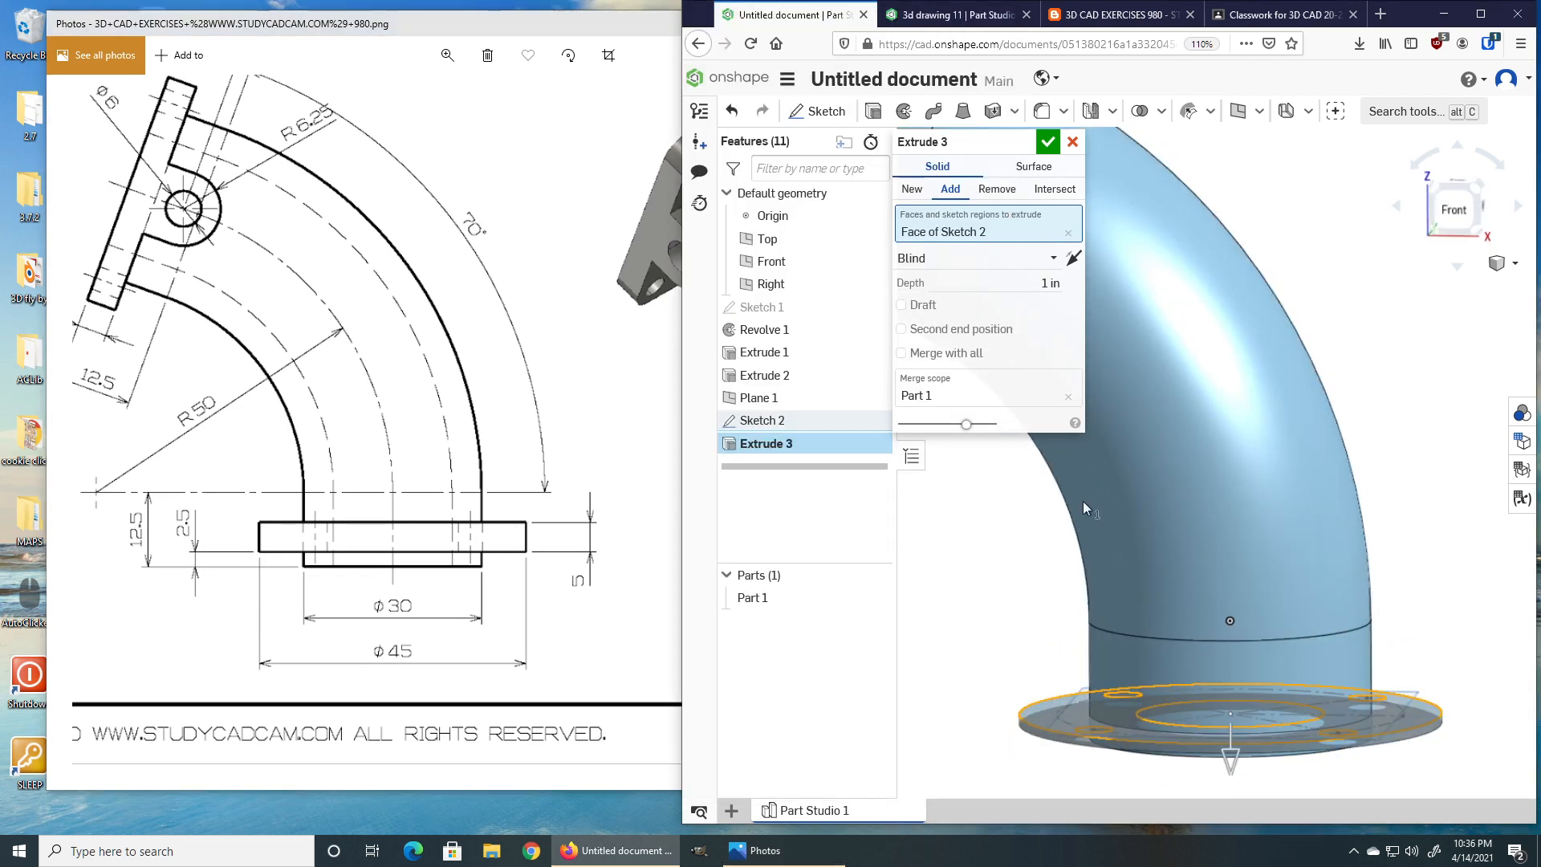
{"action": "left_click", "coordinate": [1074, 258]}
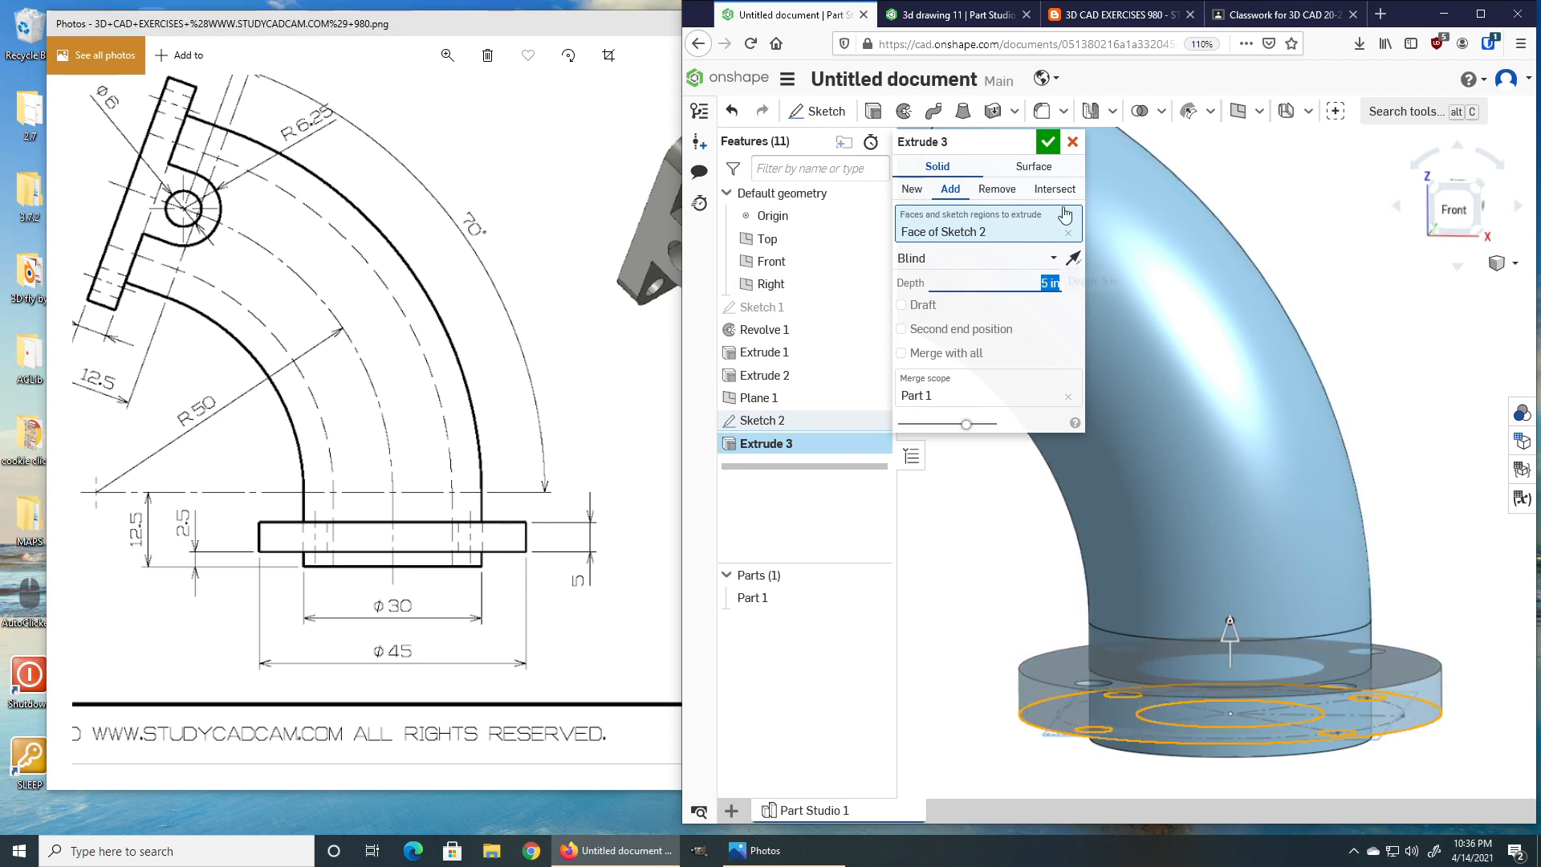
{"action": "left_click", "coordinate": [1047, 142]}
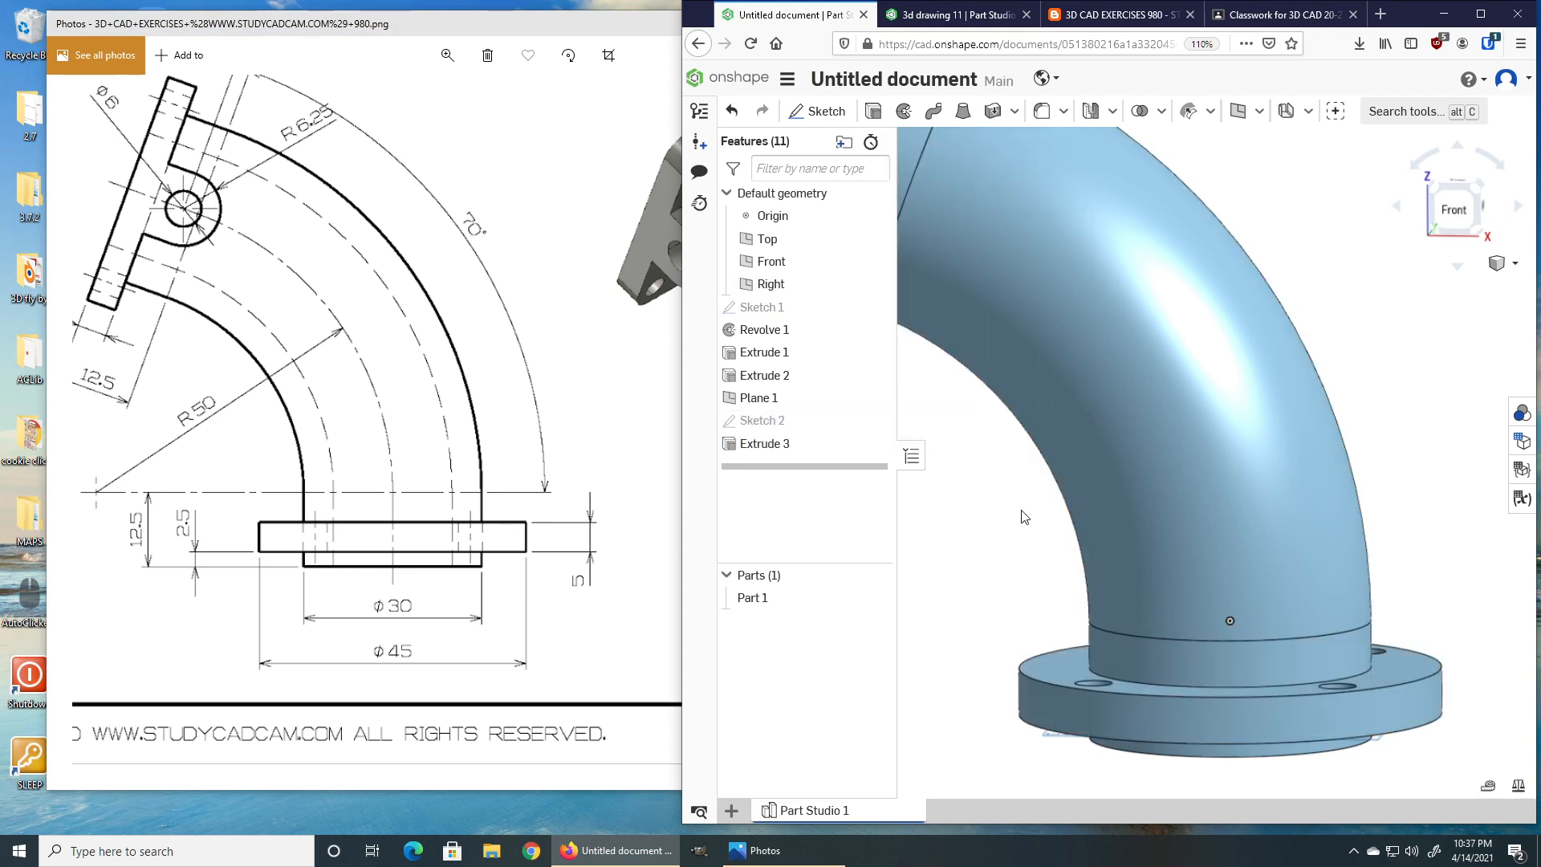
Start a new sketch on the end face of the vertical pipe and view it normal to the sketch plane.
{"action": "right_click_drag", "start_coordinate": [1085, 531], "coordinate": [1146, 571]}
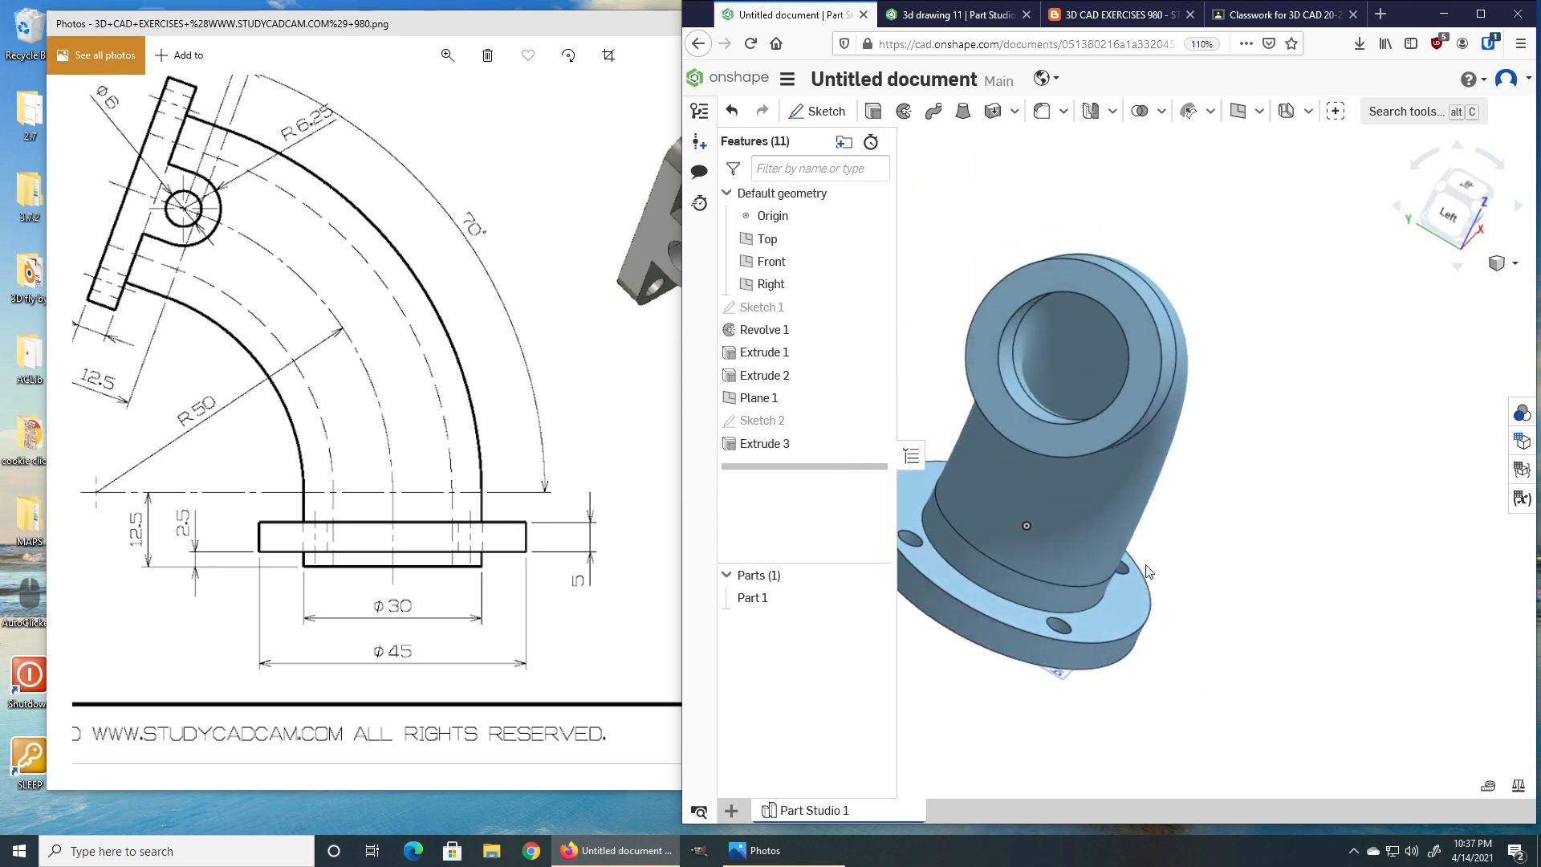
{"action": "left_click", "coordinate": [1114, 306]}
{"action": "left_click", "coordinate": [1114, 294]}
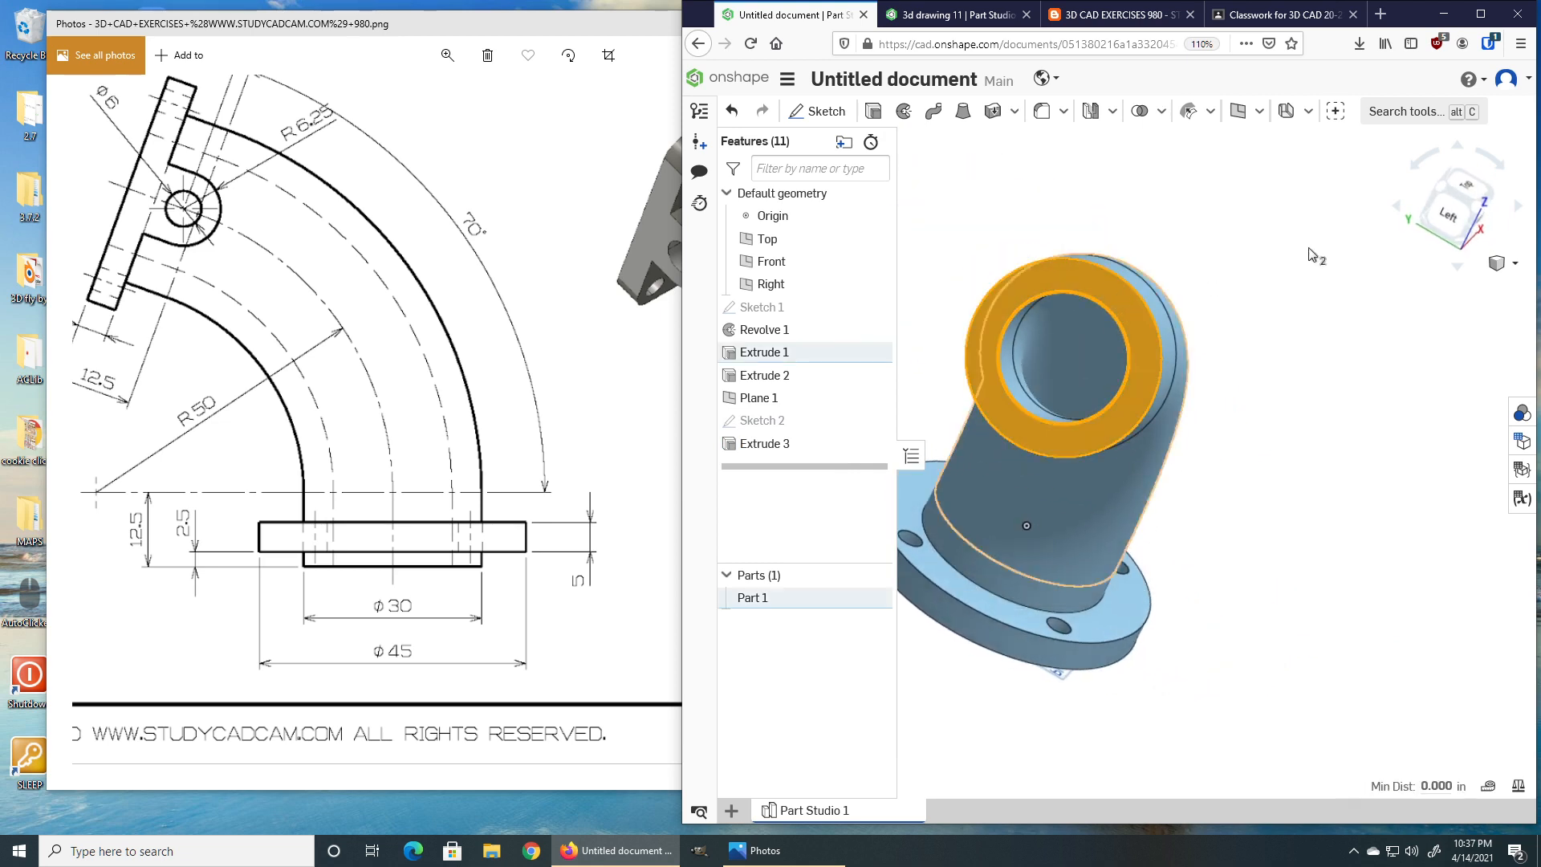
{"action": "left_click", "coordinate": [1314, 255]}
{"action": "left_click", "coordinate": [1123, 311]}
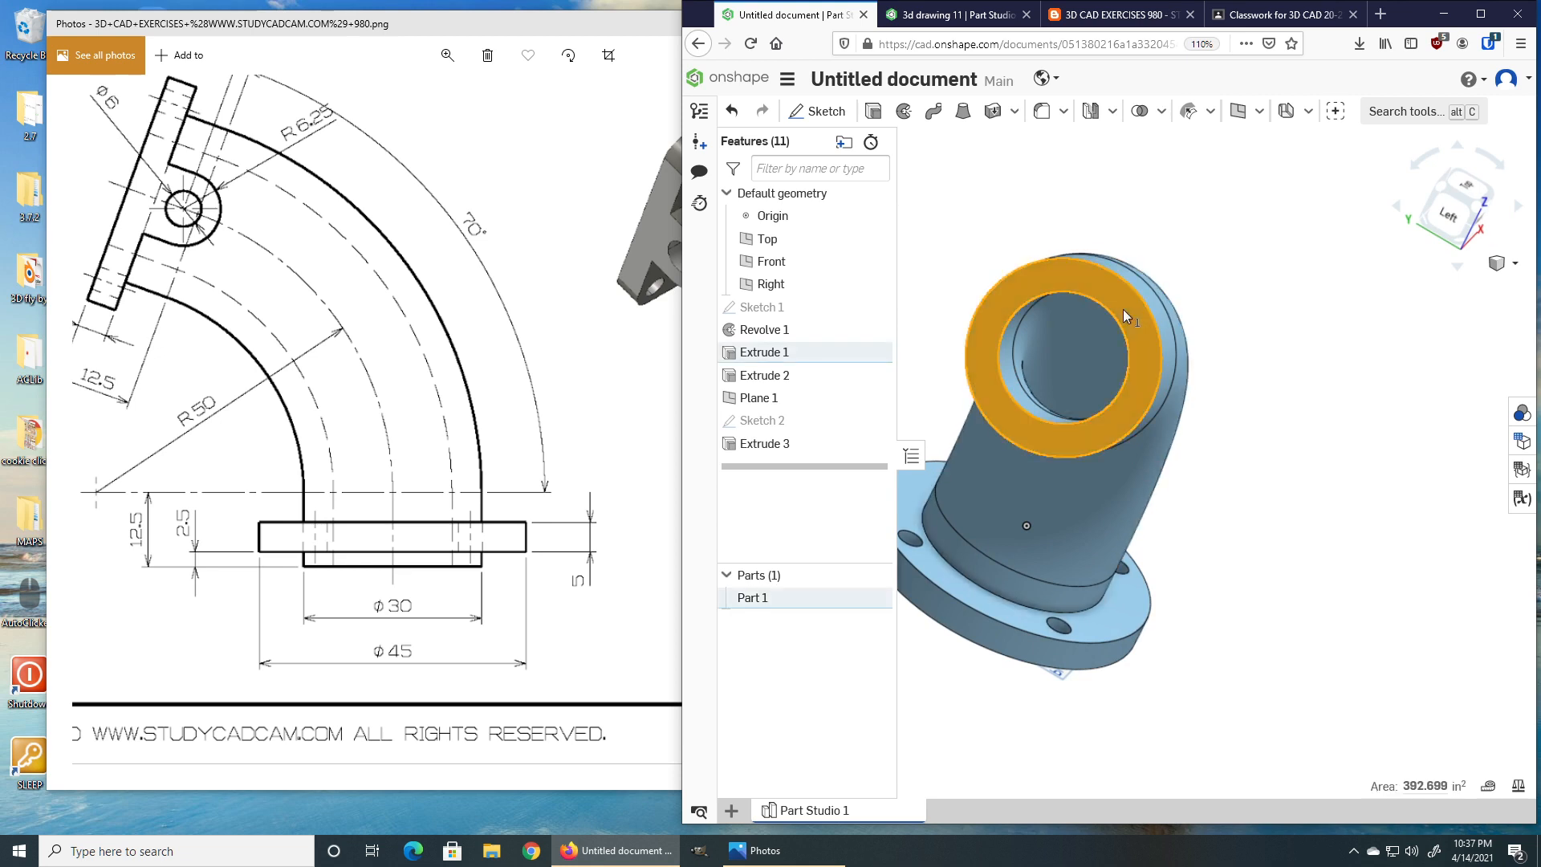
{"action": "left_click", "coordinate": [833, 116]}
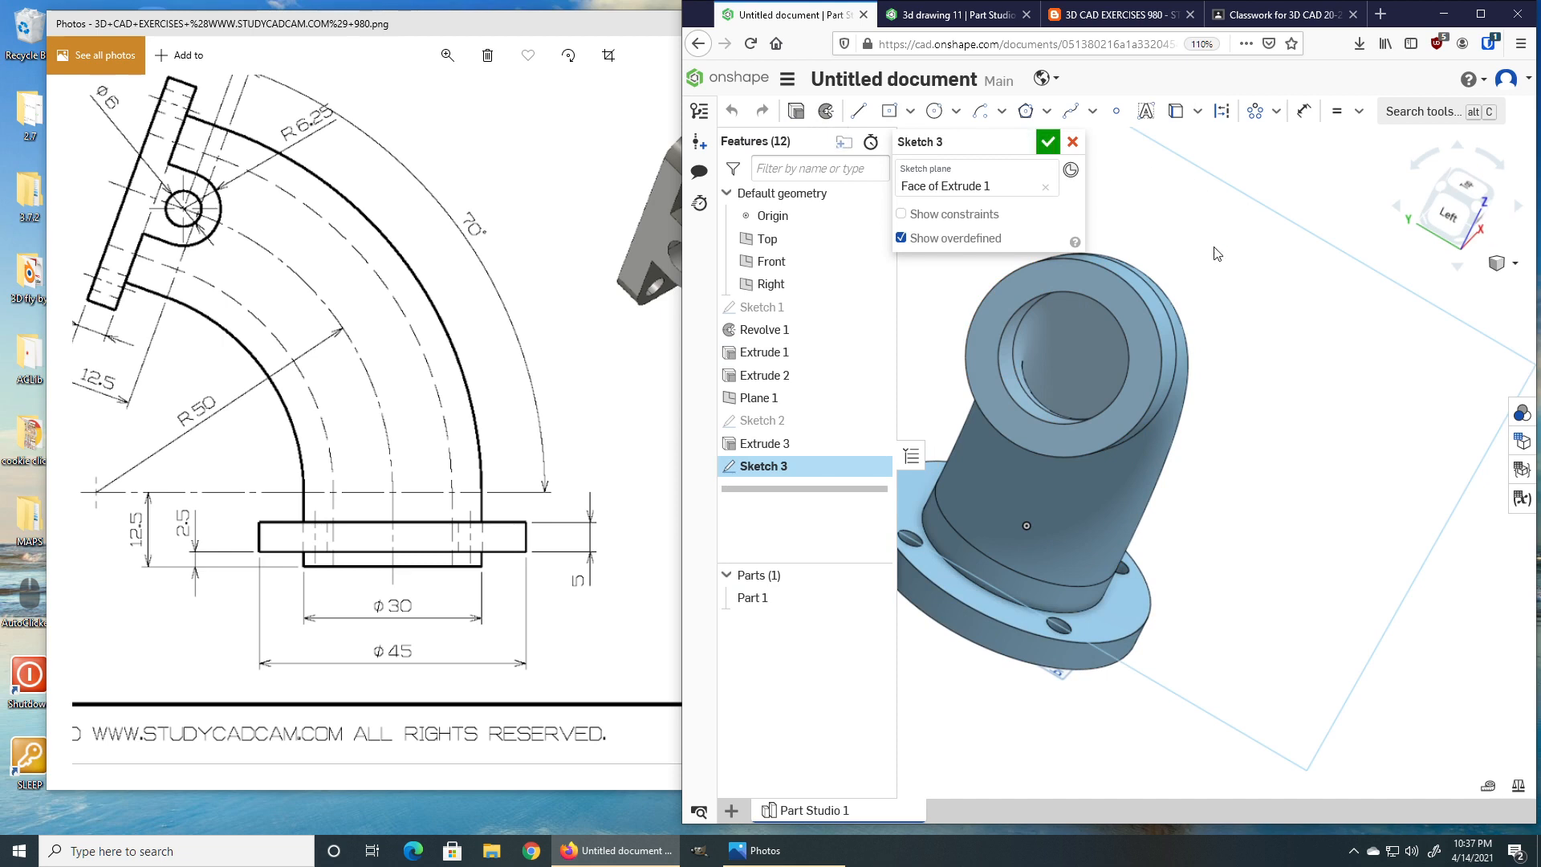
{"action": "right_click", "coordinate": [1140, 332]}
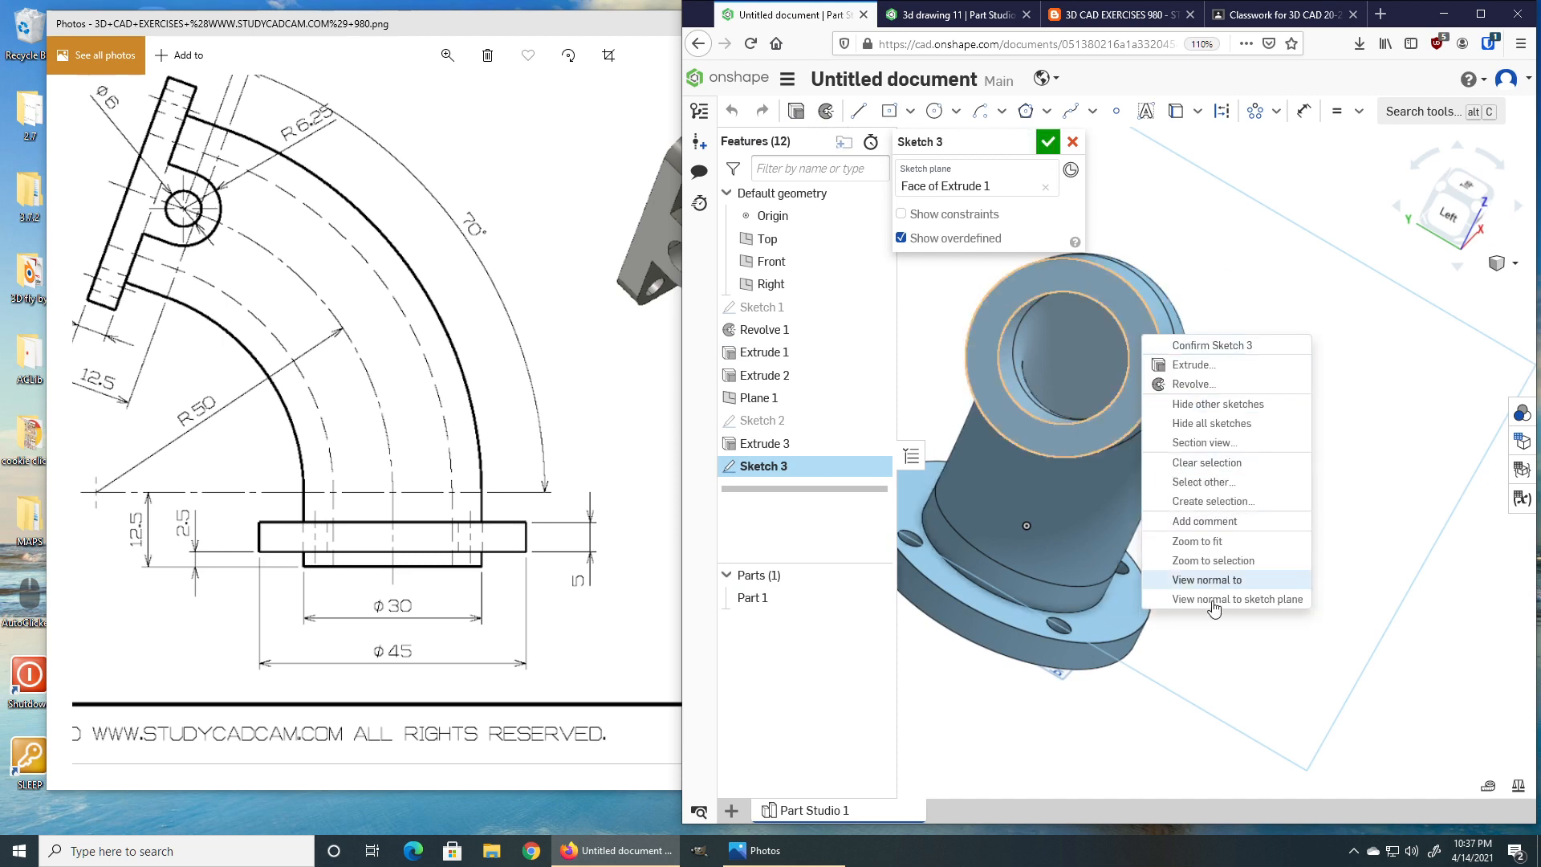
{"action": "left_click", "coordinate": [1212, 600]}
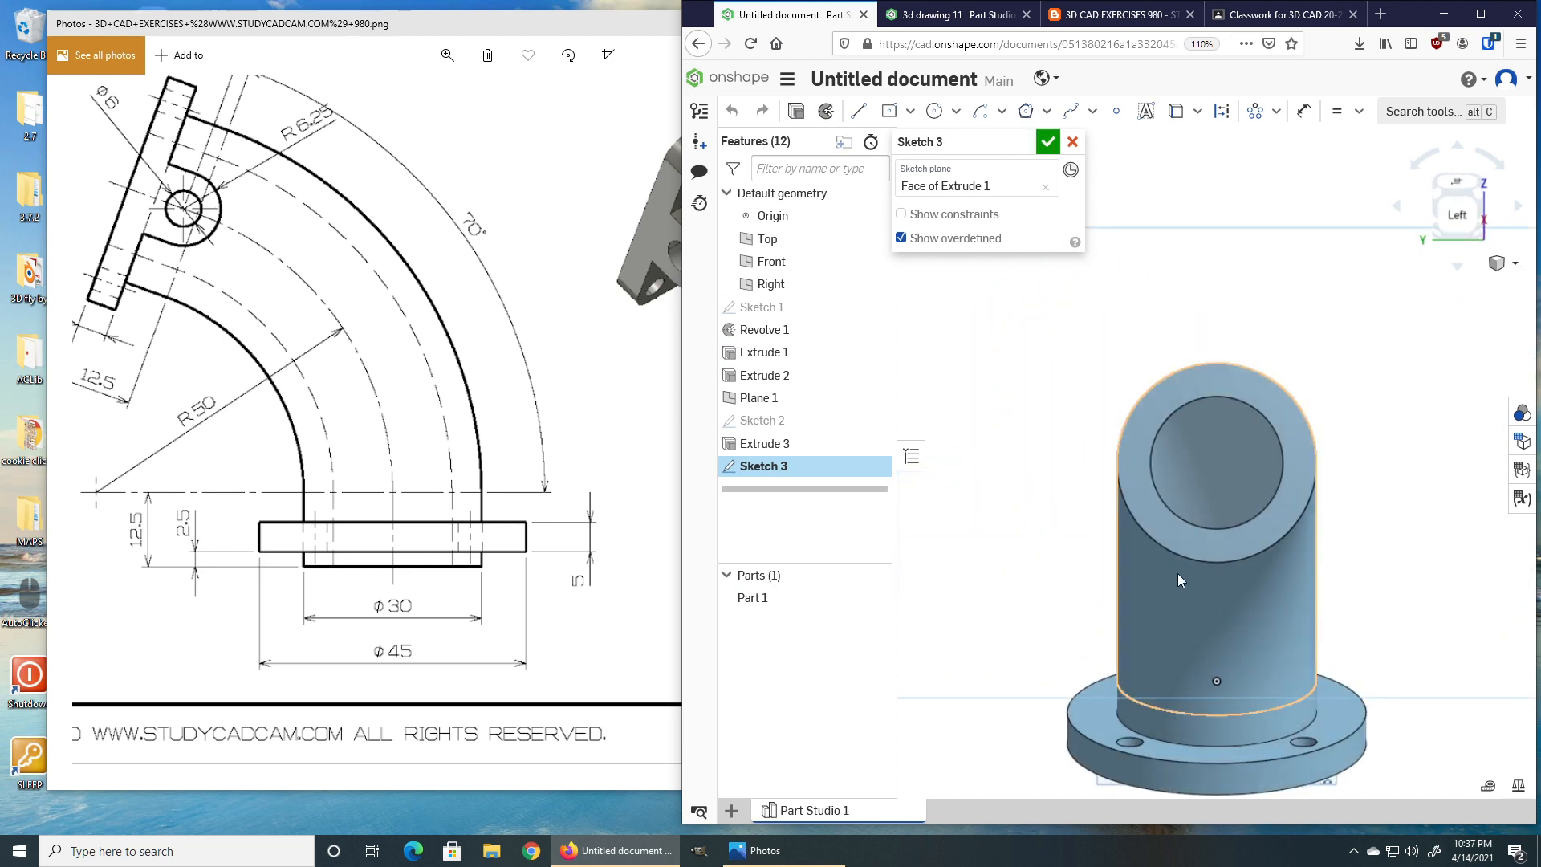
Draw a 40 by 40 rectangle on the pipe's end face, matching View A of the drawing.
{"action": "left_click", "coordinate": [468, 330]}
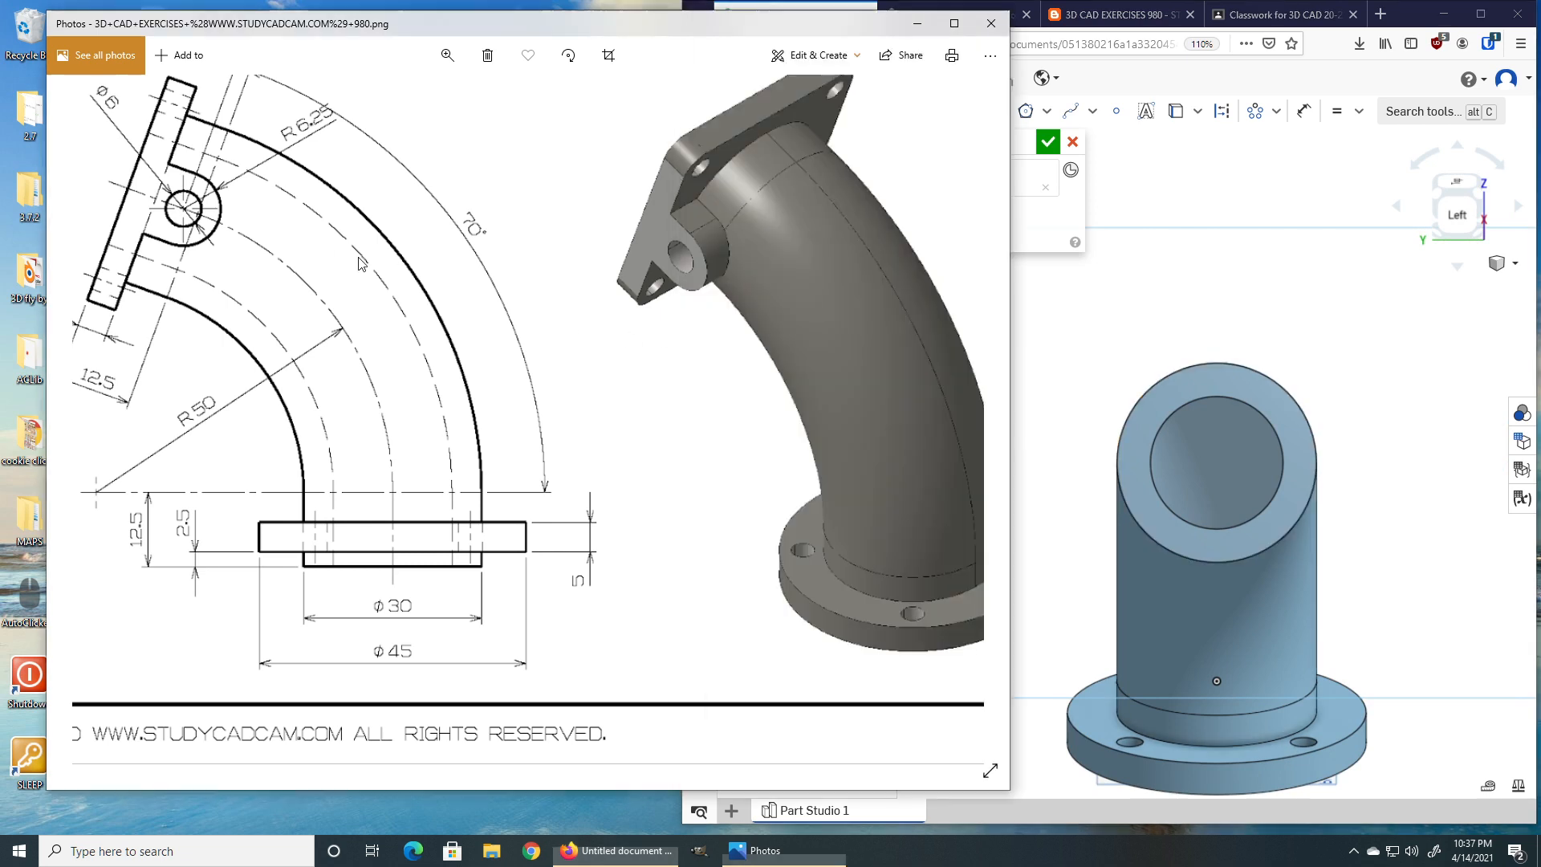
{"action": "left_click_drag", "start_coordinate": [466, 324], "coordinate": [772, 429]}
{"action": "mouse_move", "coordinate": [535, 365]}
{"action": "left_mouse_down"}
{"action": "mouse_move", "coordinate": [656, 436]}
{"action": "mouse_move", "coordinate": [652, 580]}
{"action": "left_mouse_up"}
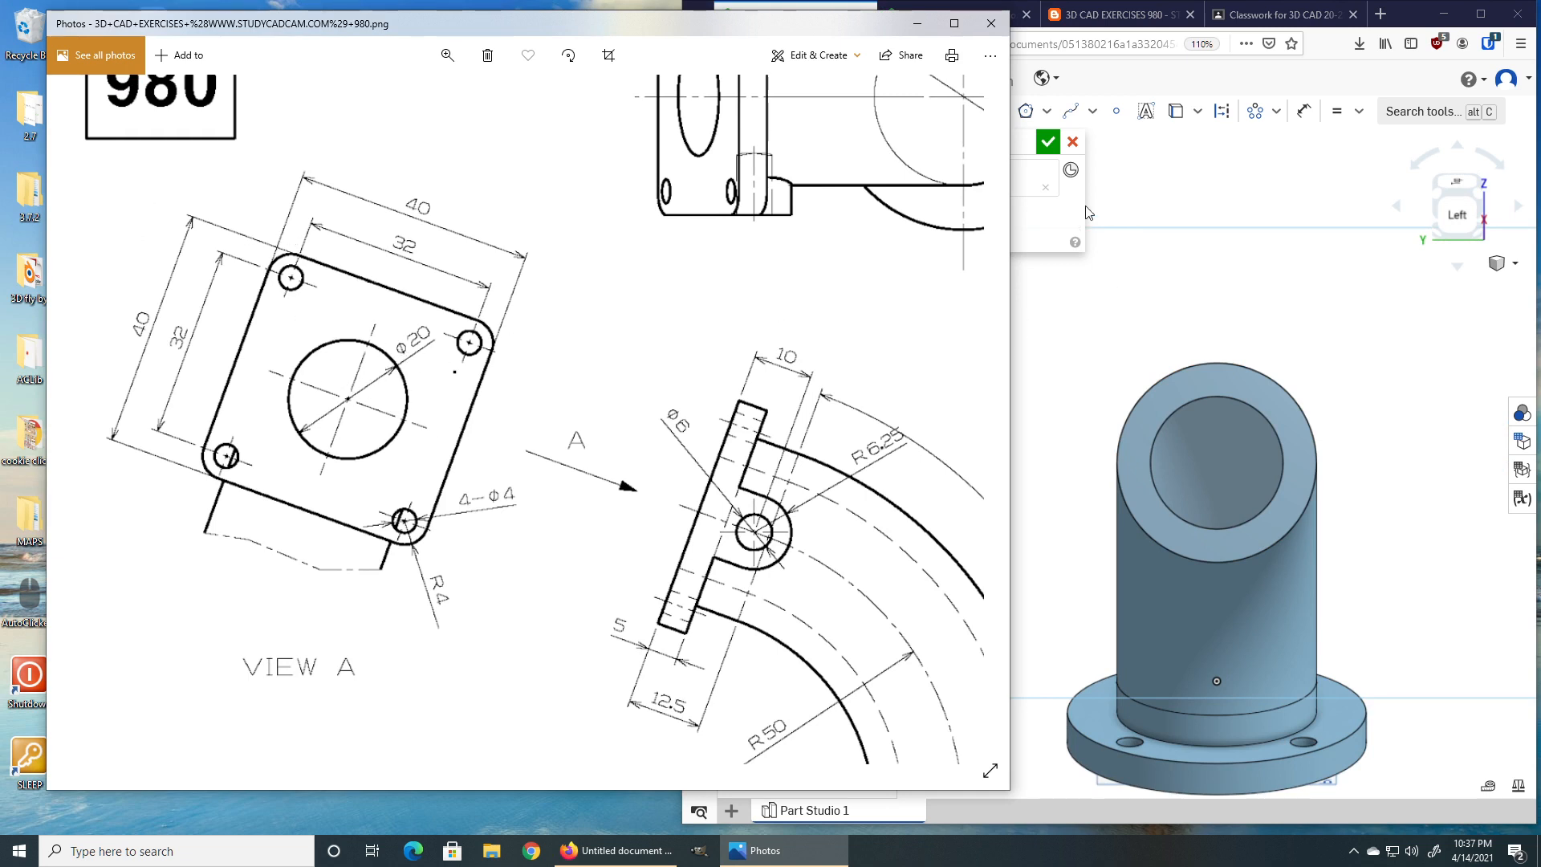
{"action": "left_click", "coordinate": [1116, 54]}
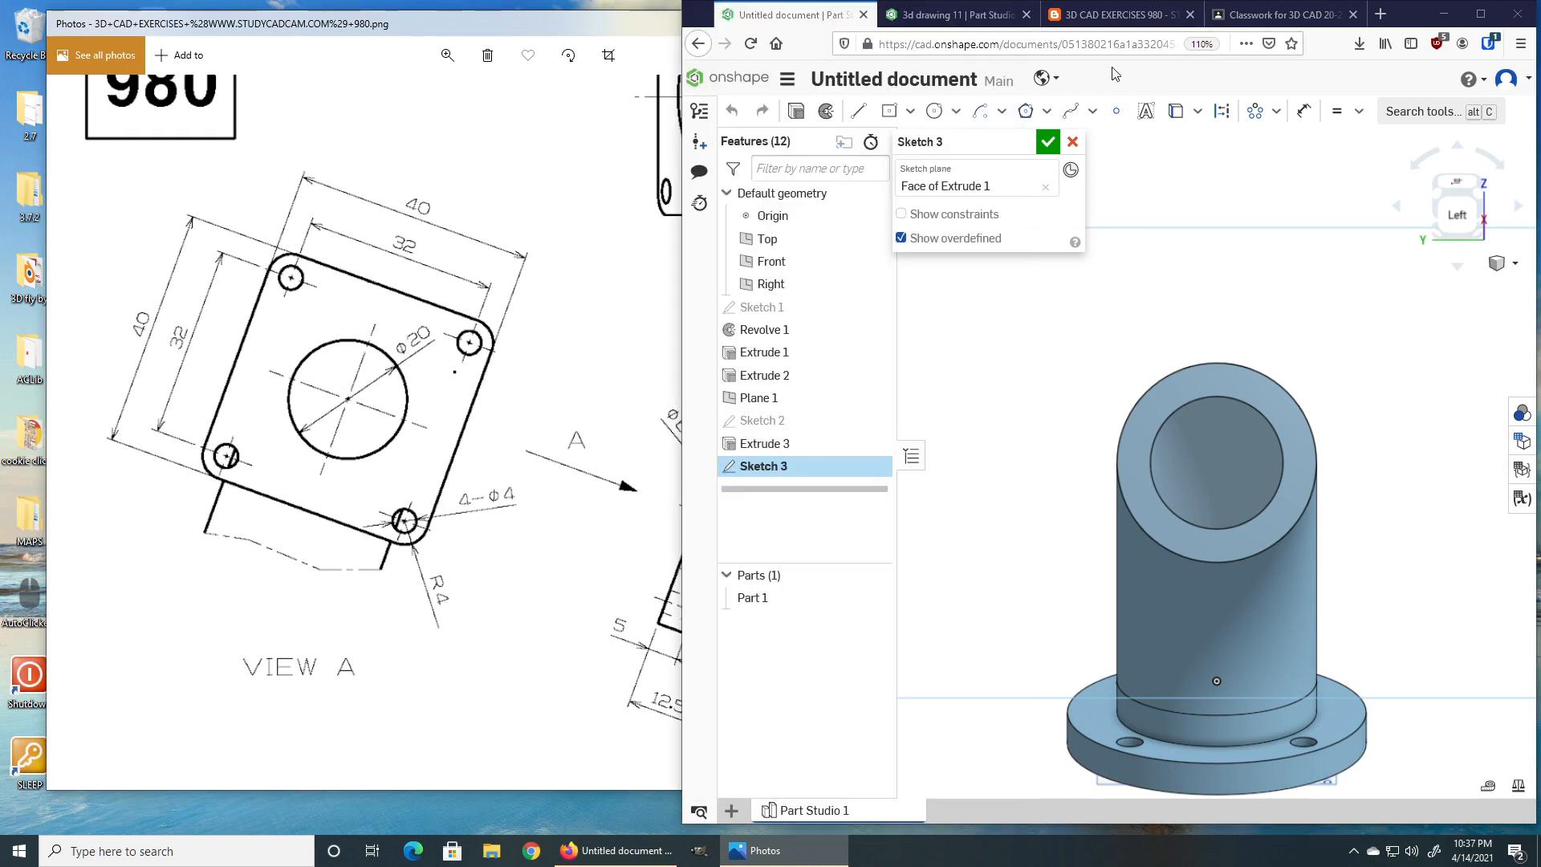
{"action": "left_click", "coordinate": [889, 114]}
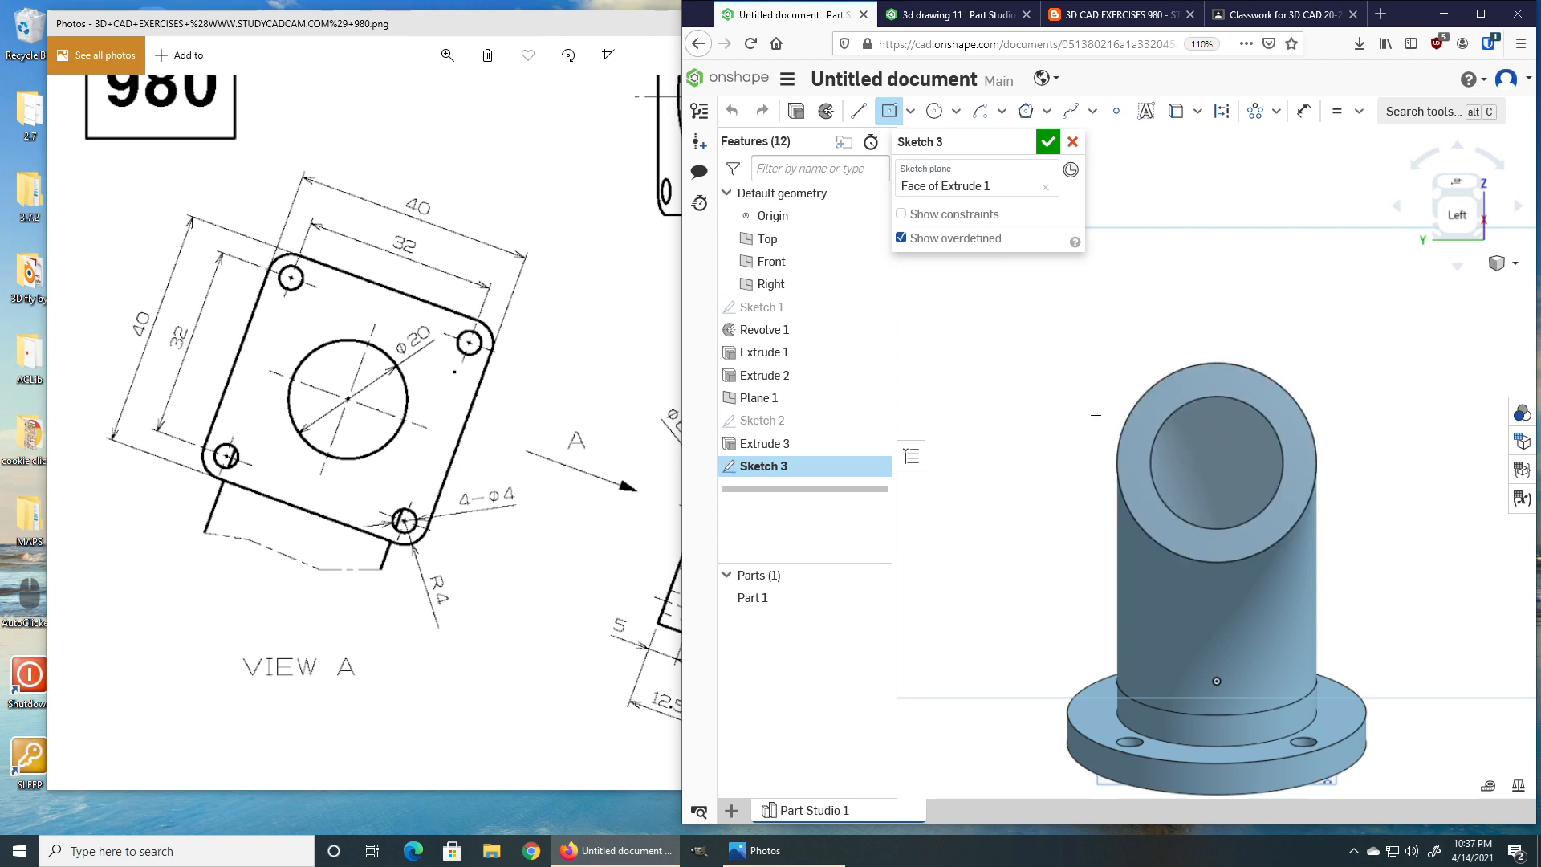
{"action": "left_click", "coordinate": [1001, 345]}
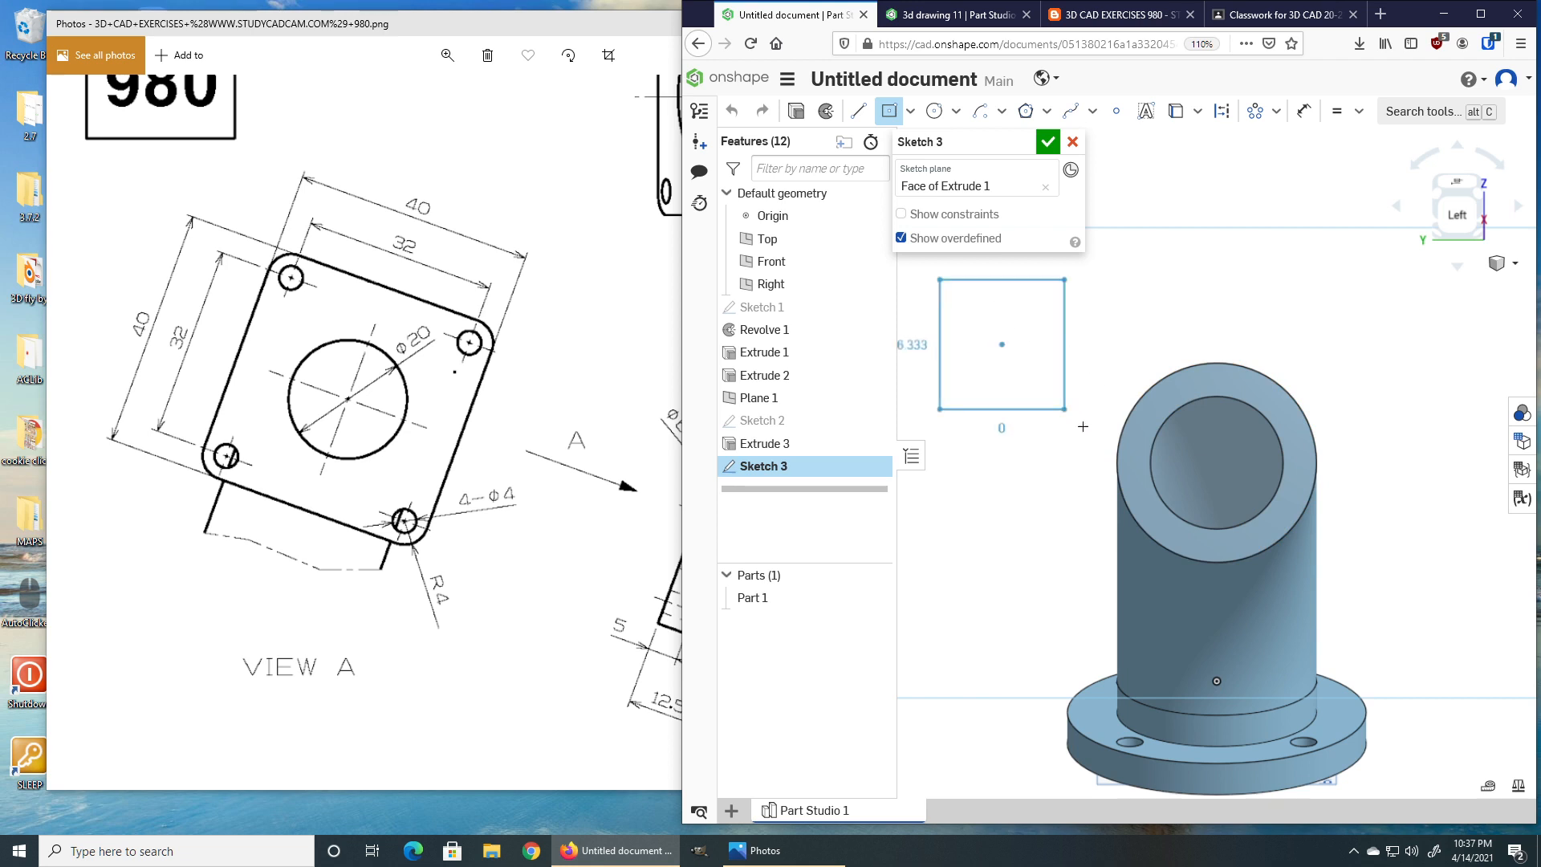
{"action": "left_click", "coordinate": [1089, 435]}
{"action": "type", "text": "40"}
{"action": "key", "text": "Return"}
{"action": "type", "text": "40"}
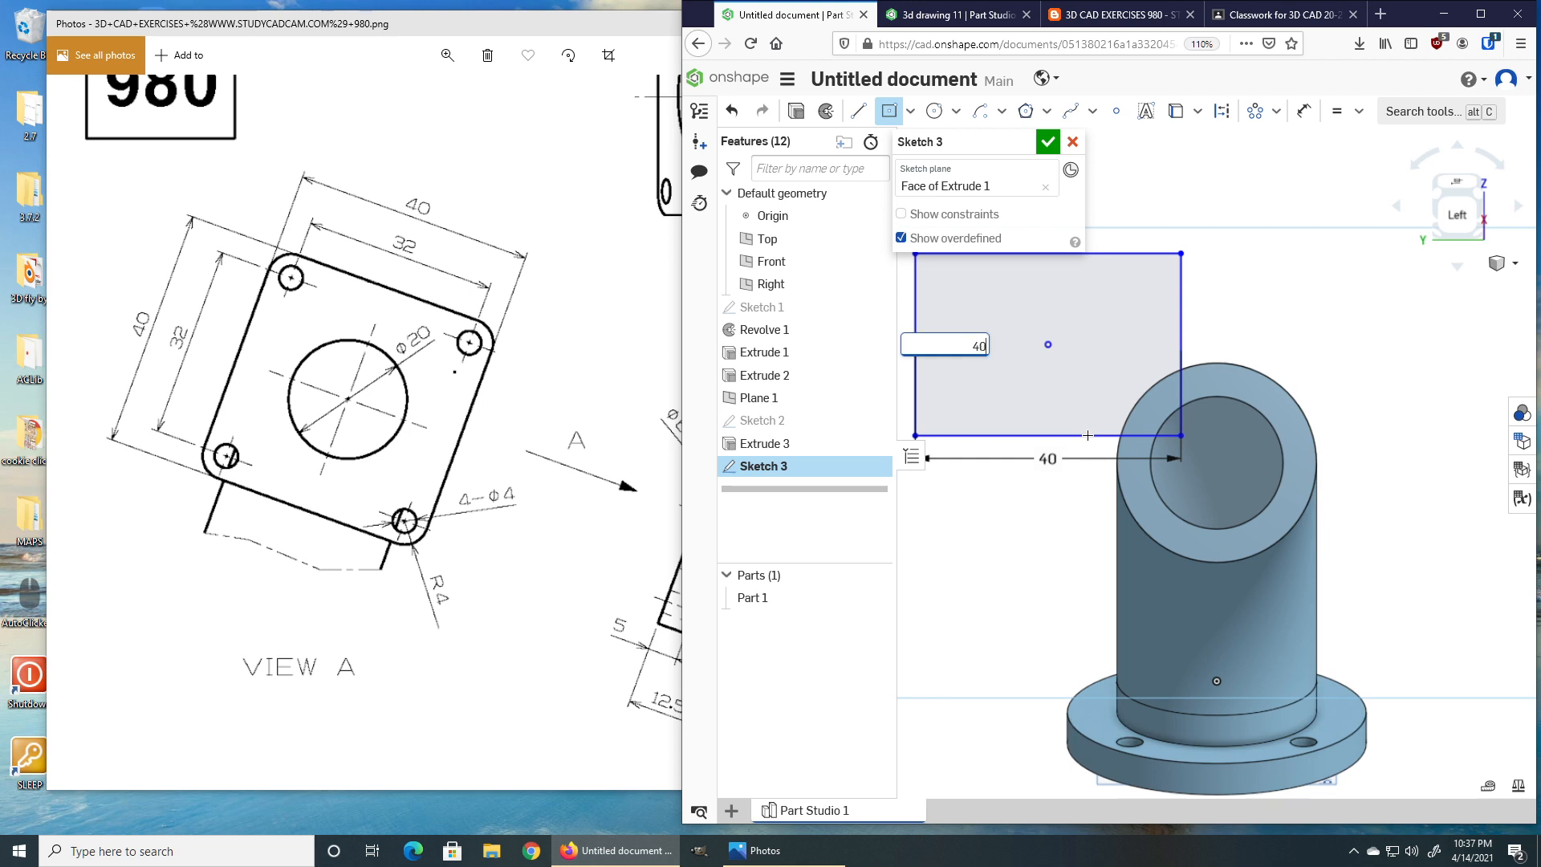
{"action": "key", "text": "Return"}
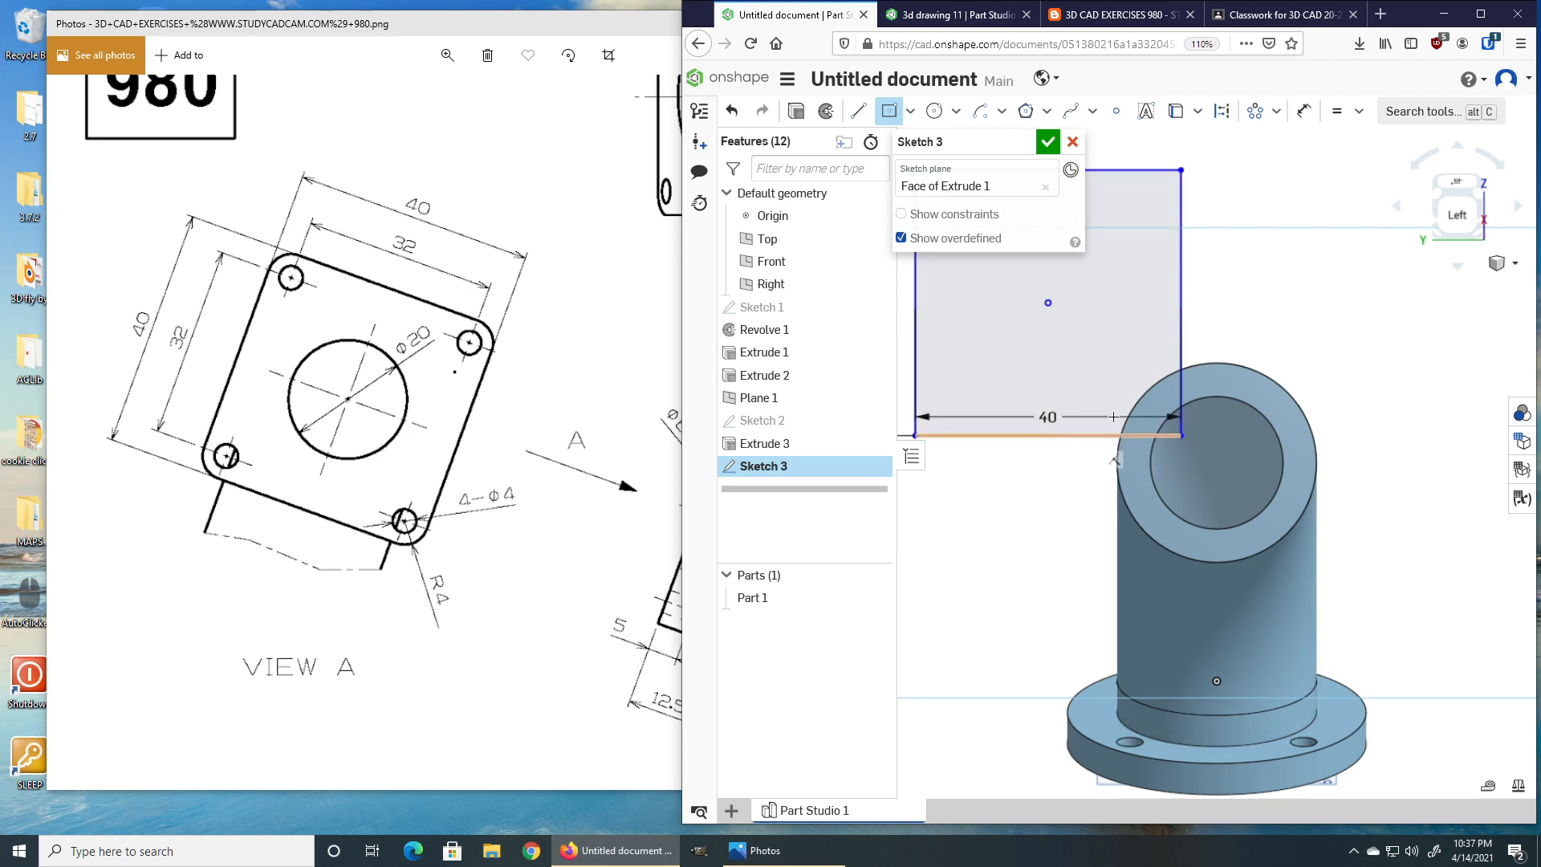
Center the rectangle on the pipe's circular end with a concentric constraint.
{"action": "left_click", "coordinate": [1358, 111]}
{"action": "left_click", "coordinate": [1362, 172]}
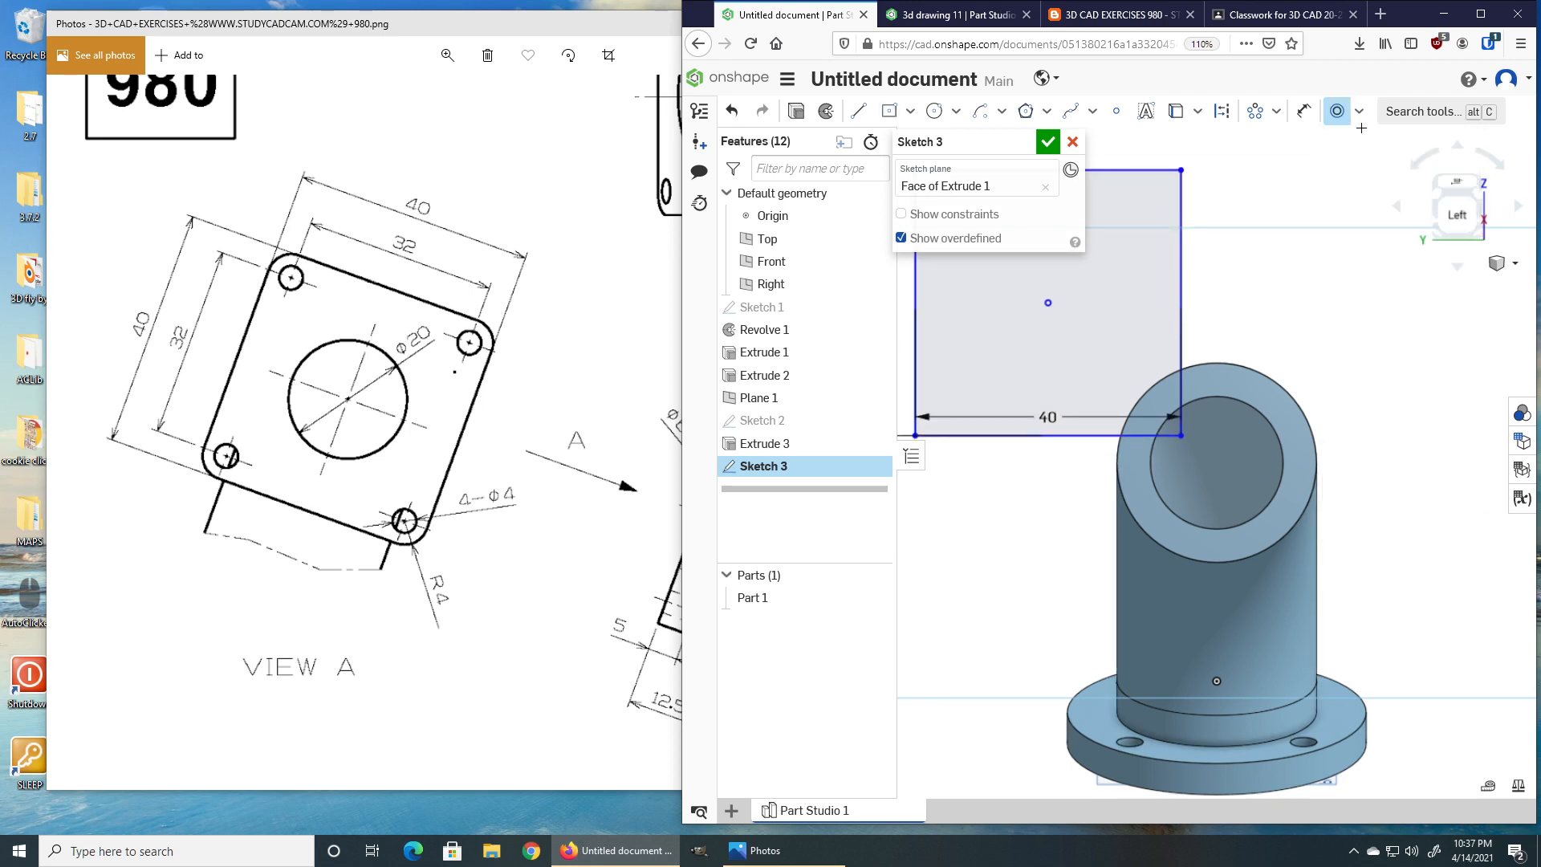
{"action": "left_click", "coordinate": [1047, 303]}
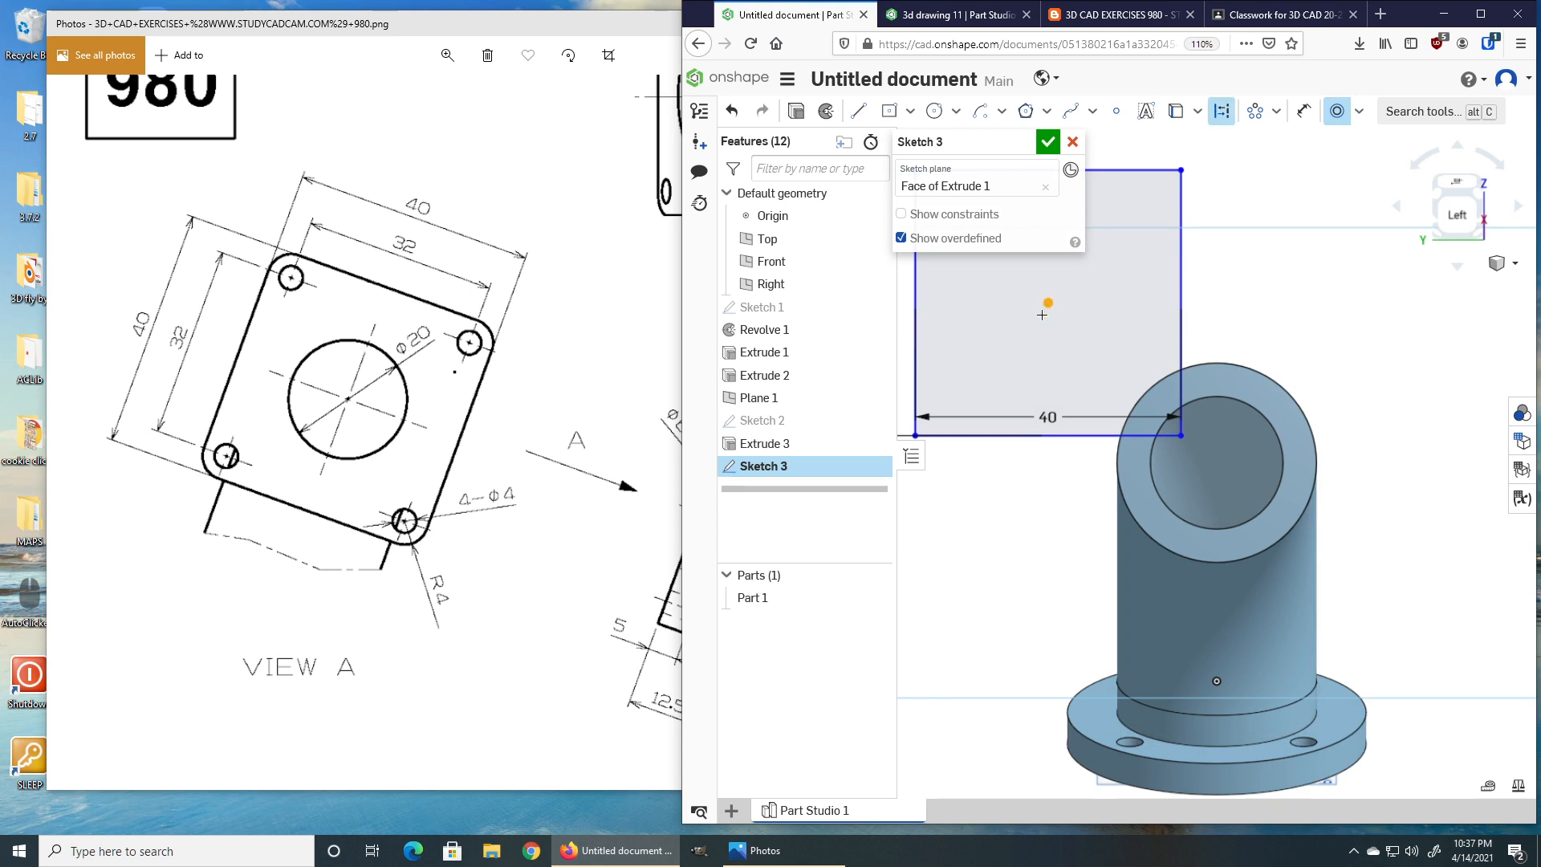
{"action": "left_click", "coordinate": [1177, 510]}
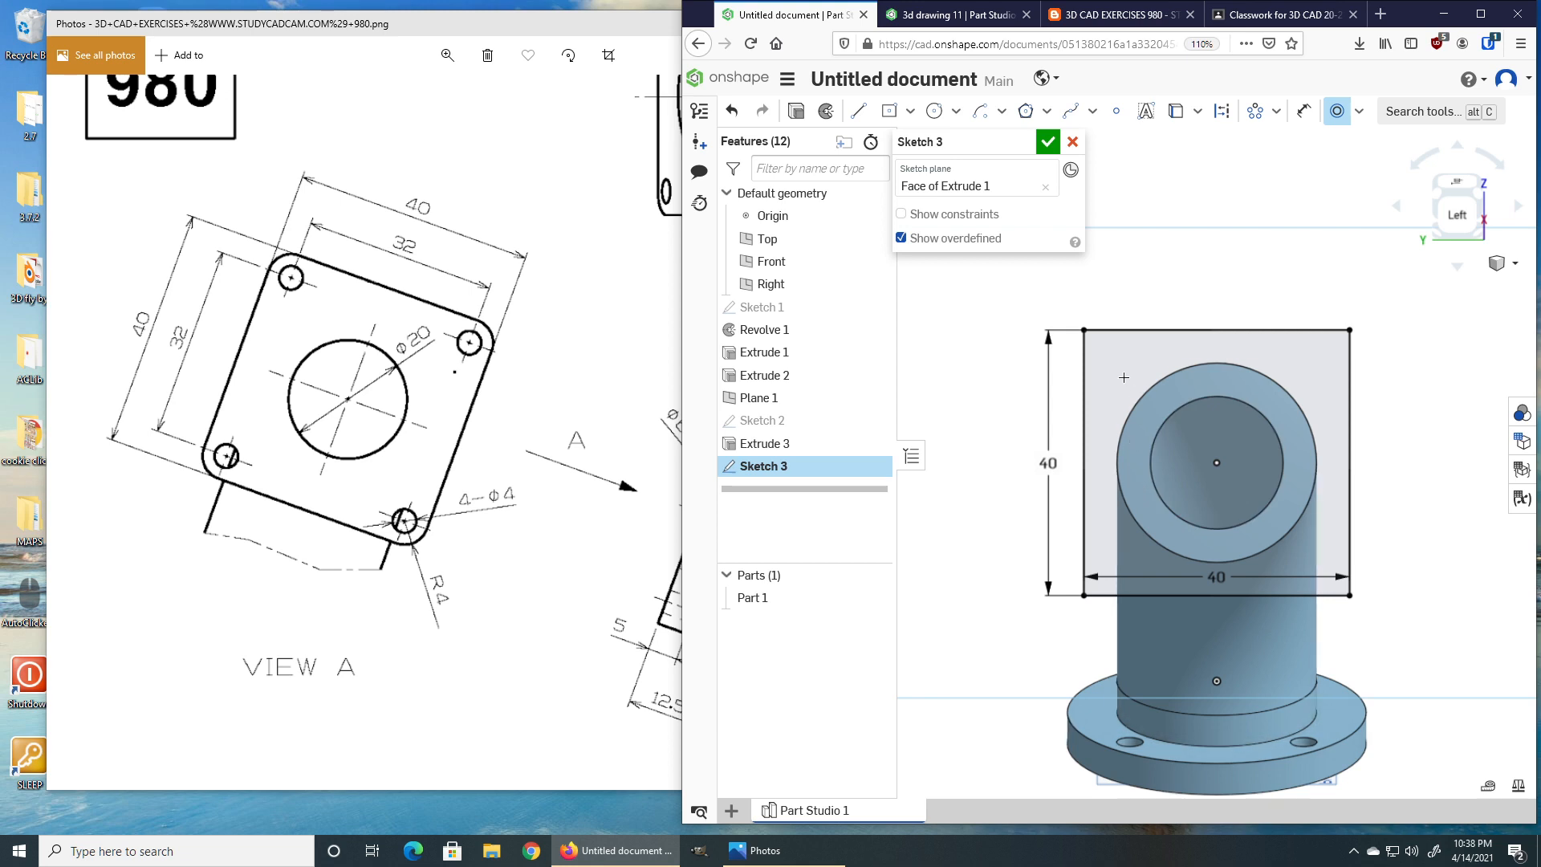
Draw a 4 mm diameter circle near the rectangle's upper-left corner.
{"action": "key", "text": "c"}
{"action": "left_click", "coordinate": [1111, 349]}
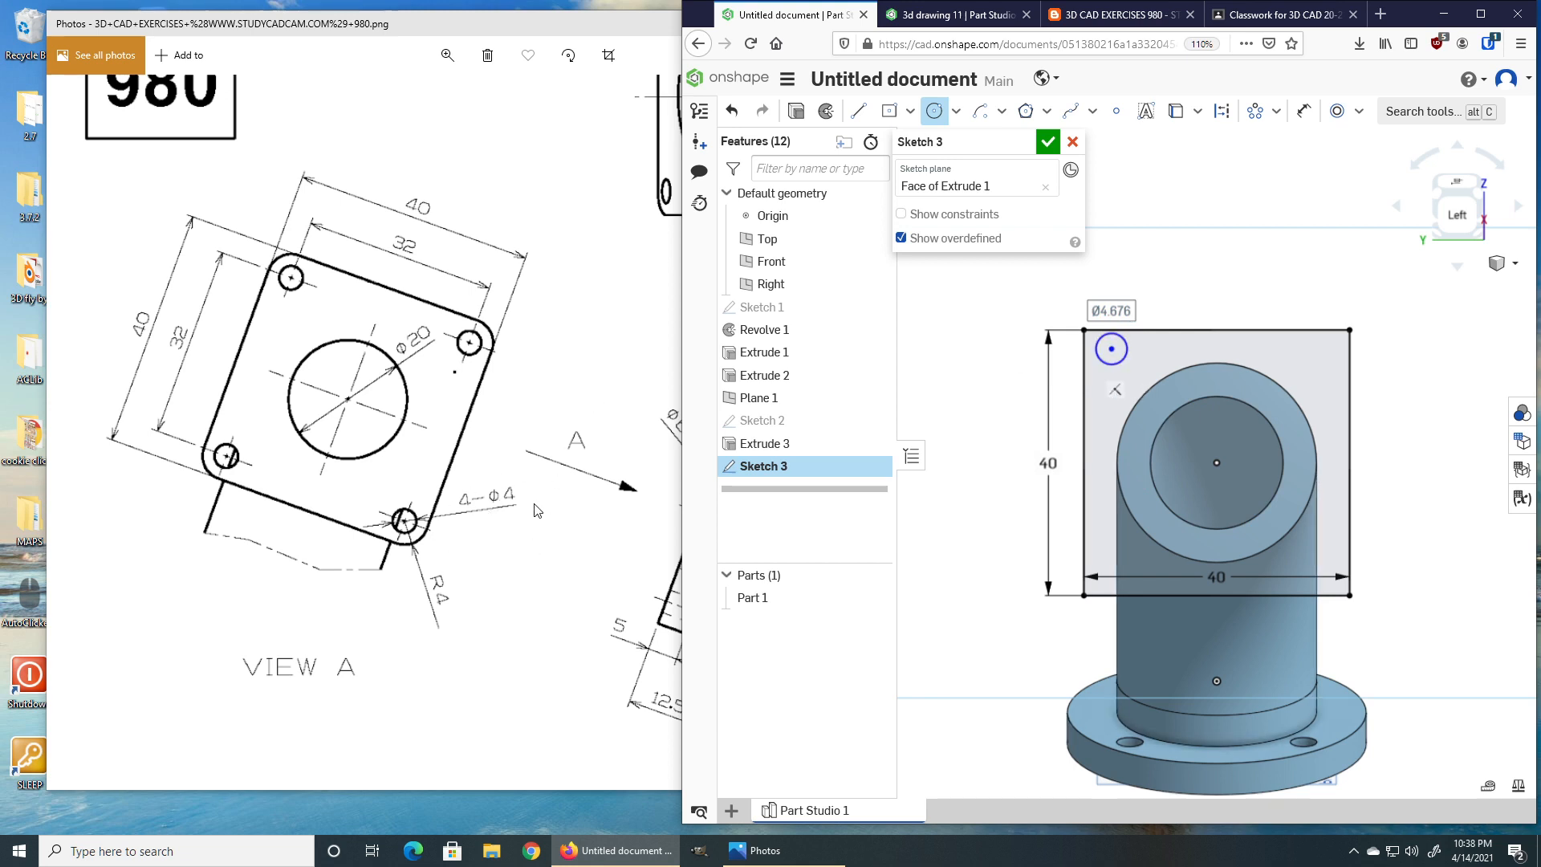
{"action": "type", "text": "4"}
{"action": "key", "text": "Return"}
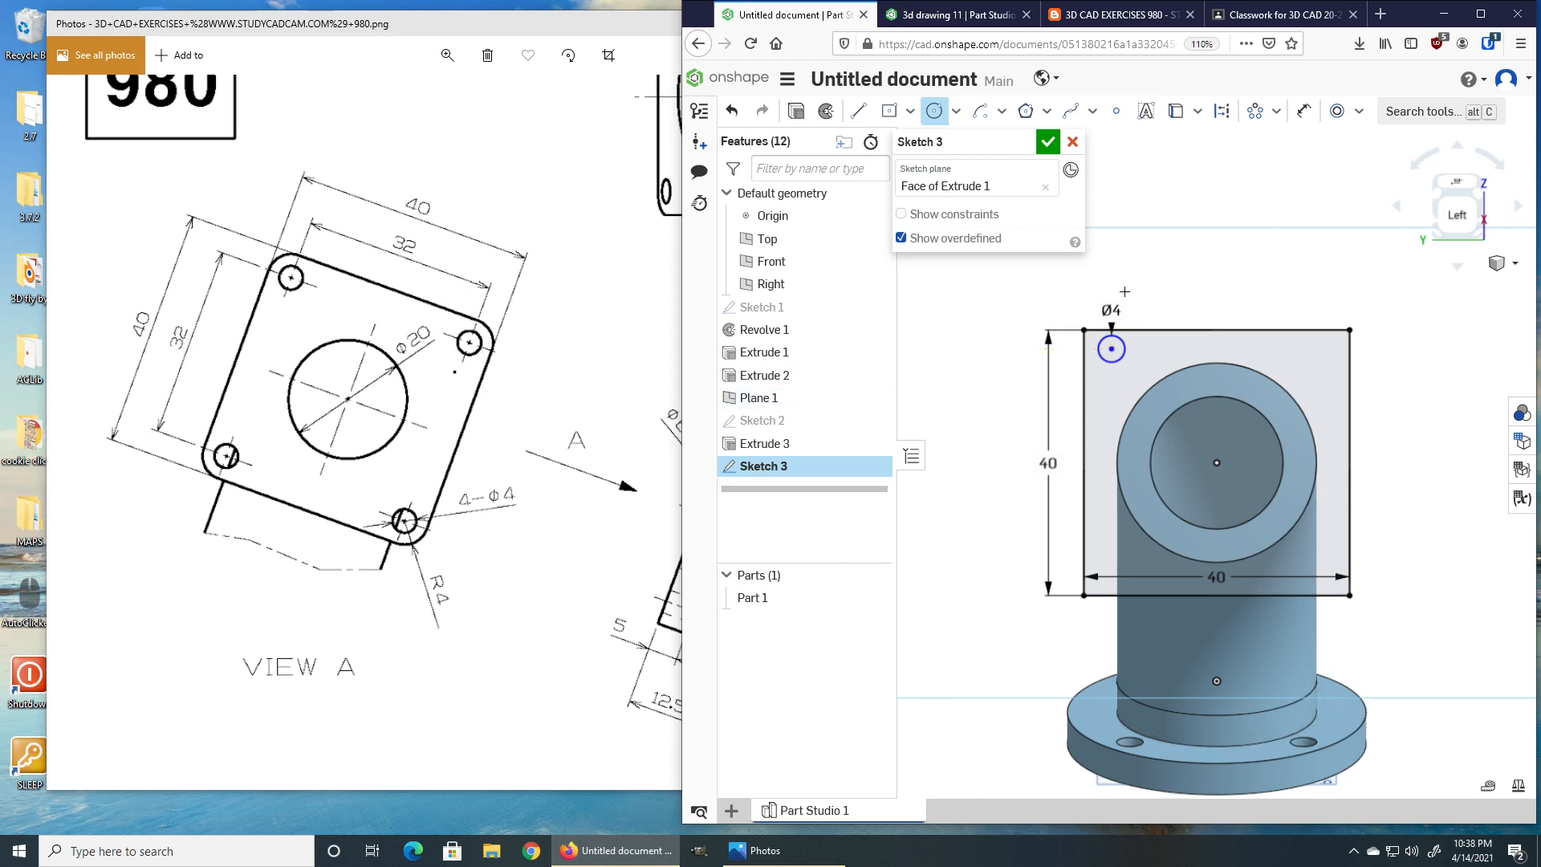
Dimension the circle's centre 4 from the rectangle's top edge and 4 from its left edge.
{"action": "key", "text": "d"}
{"action": "scroll", "coordinate": [1127, 316], "scroll_direction": "up", "scroll_amount": 3}
{"action": "left_click", "coordinate": [1101, 372]}
{"action": "left_click", "coordinate": [1124, 339]}
{"action": "left_click", "coordinate": [1181, 308]}
{"action": "type", "text": "4"}
{"action": "key", "text": "Return"}
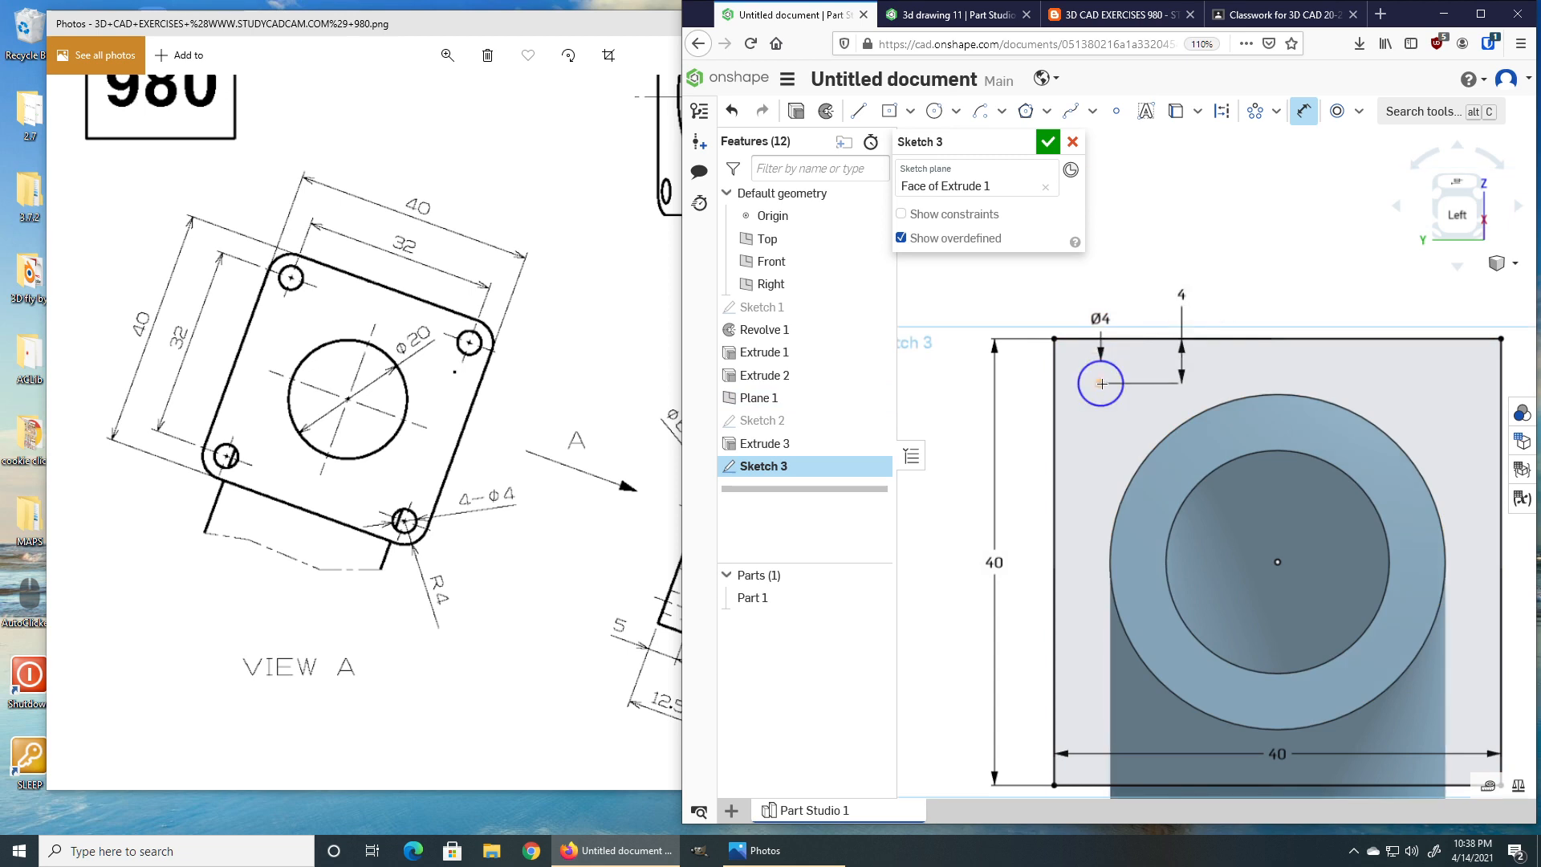
{"action": "left_click", "coordinate": [1041, 375]}
{"action": "left_click", "coordinate": [1100, 382]}
{"action": "left_click", "coordinate": [1017, 438]}
{"action": "type", "text": "4"}
{"action": "key", "text": "Return"}
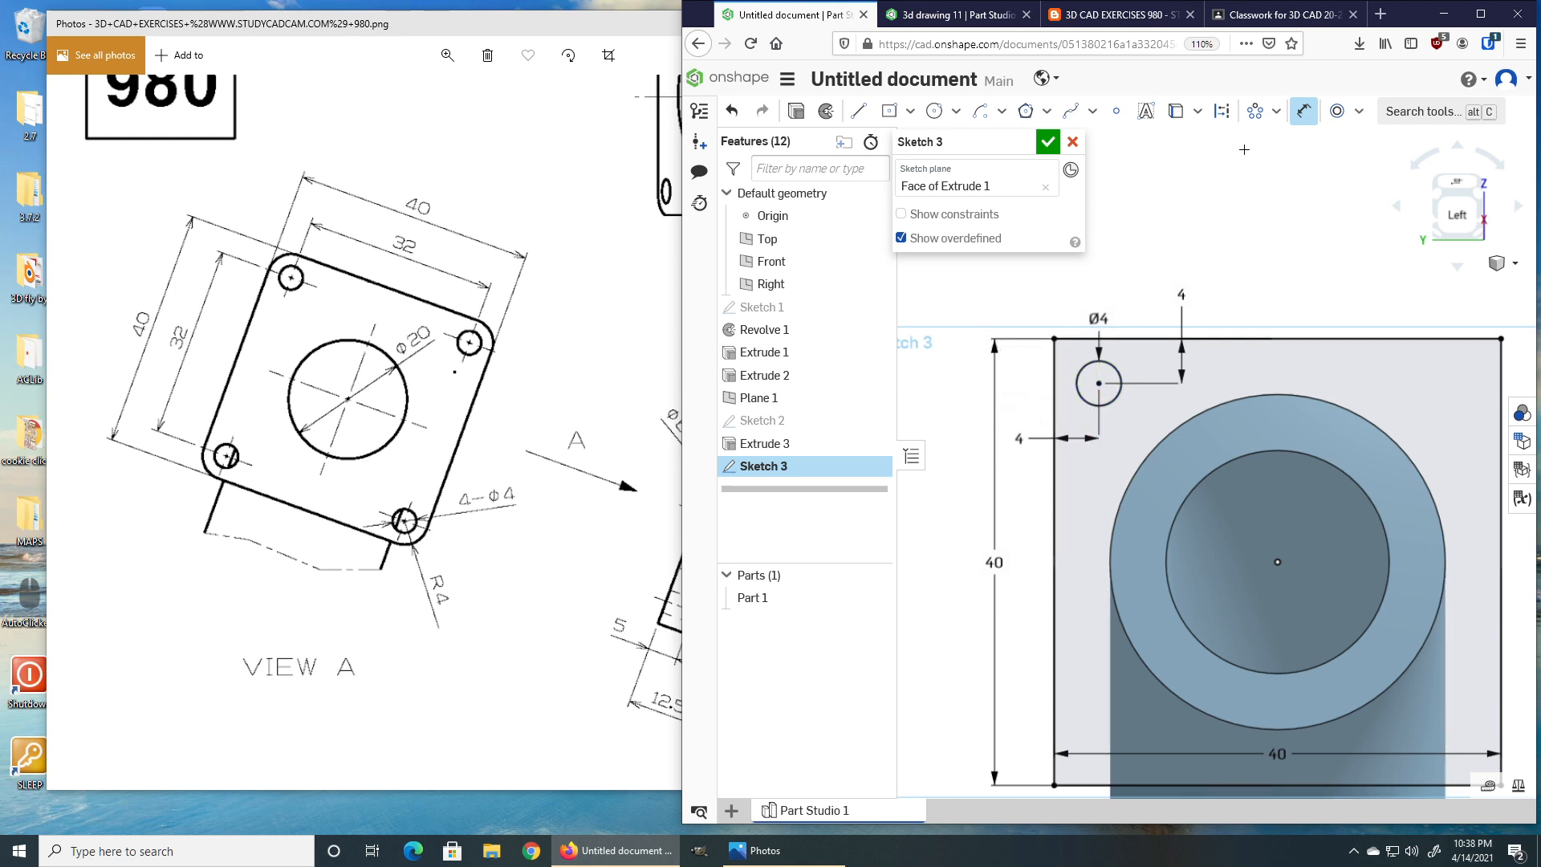
Start a linear pattern of the 4 mm circle in horizontal and vertical directions, with two instances horizontally.
{"action": "left_click", "coordinate": [1277, 112]}
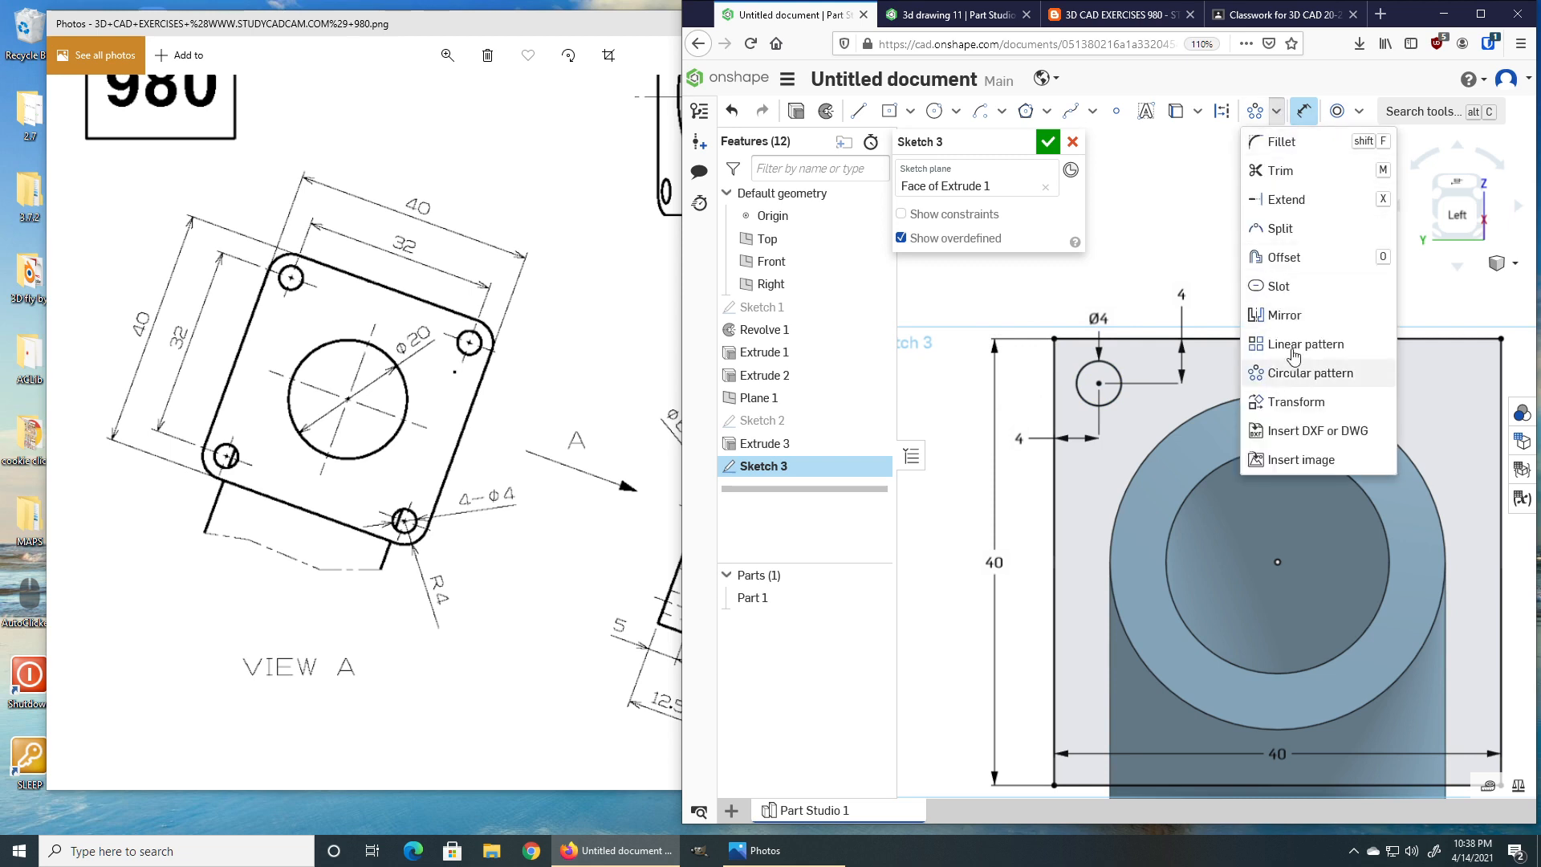
{"action": "left_click", "coordinate": [1264, 343]}
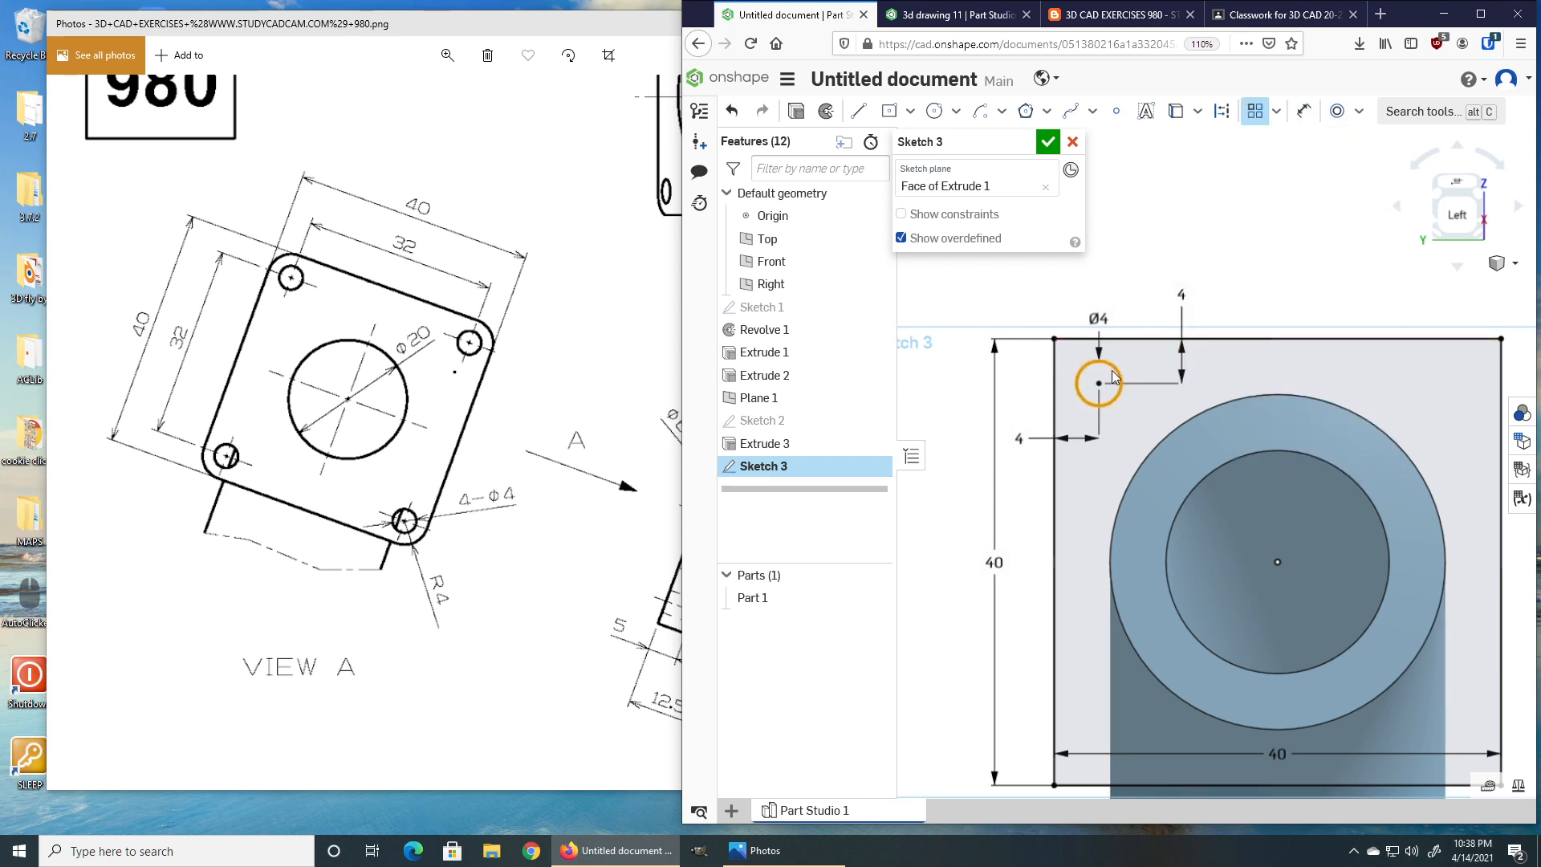
{"action": "left_click", "coordinate": [1112, 377]}
{"action": "left_click_drag", "start_coordinate": [1153, 378], "coordinate": [1369, 384]}
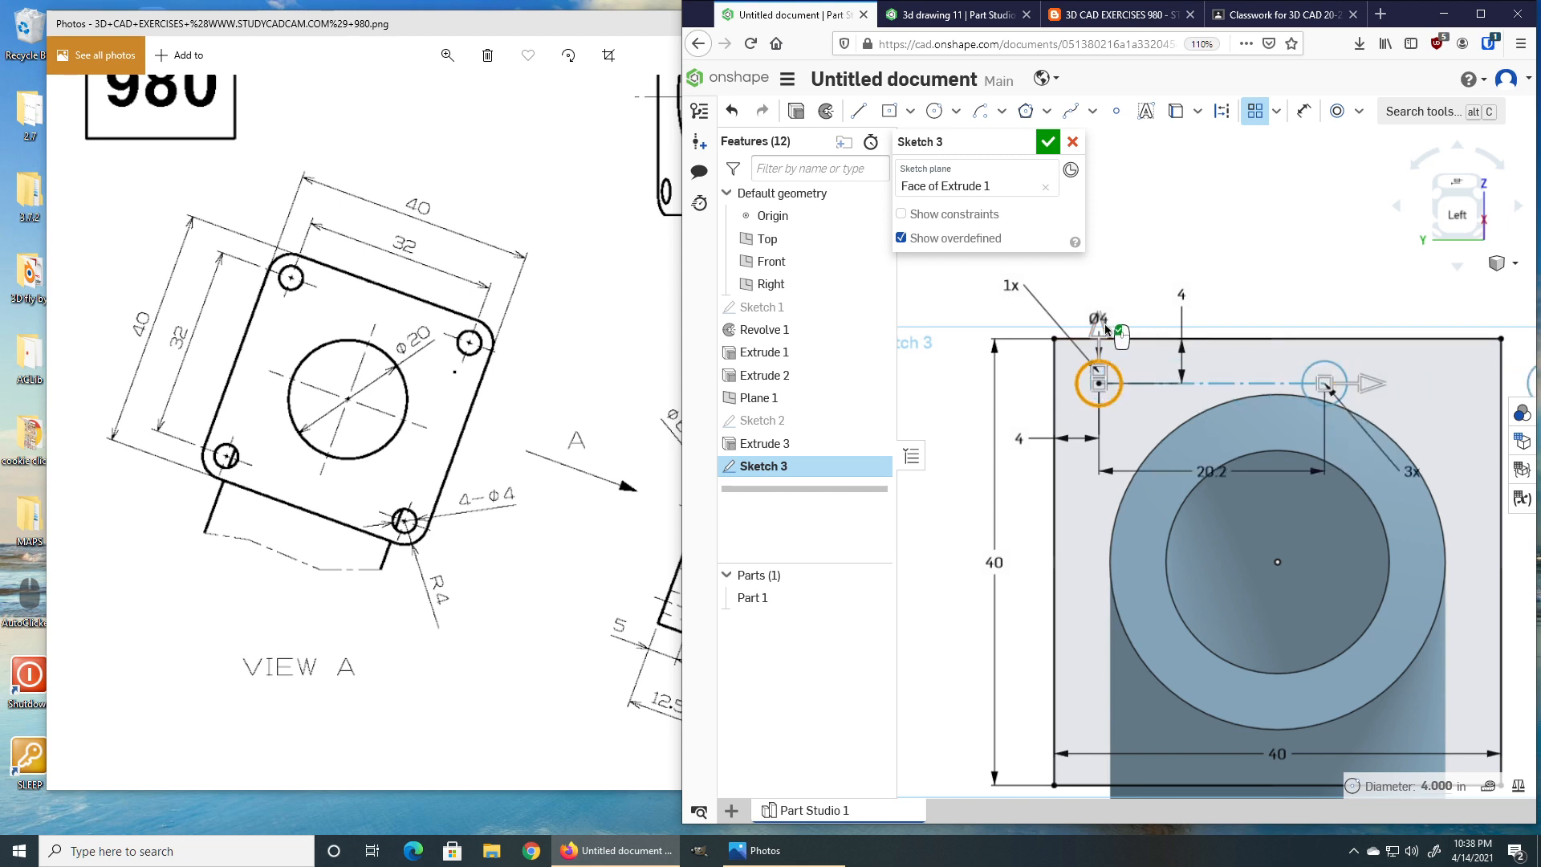
{"action": "left_click_drag", "start_coordinate": [1100, 332], "coordinate": [1100, 657]}
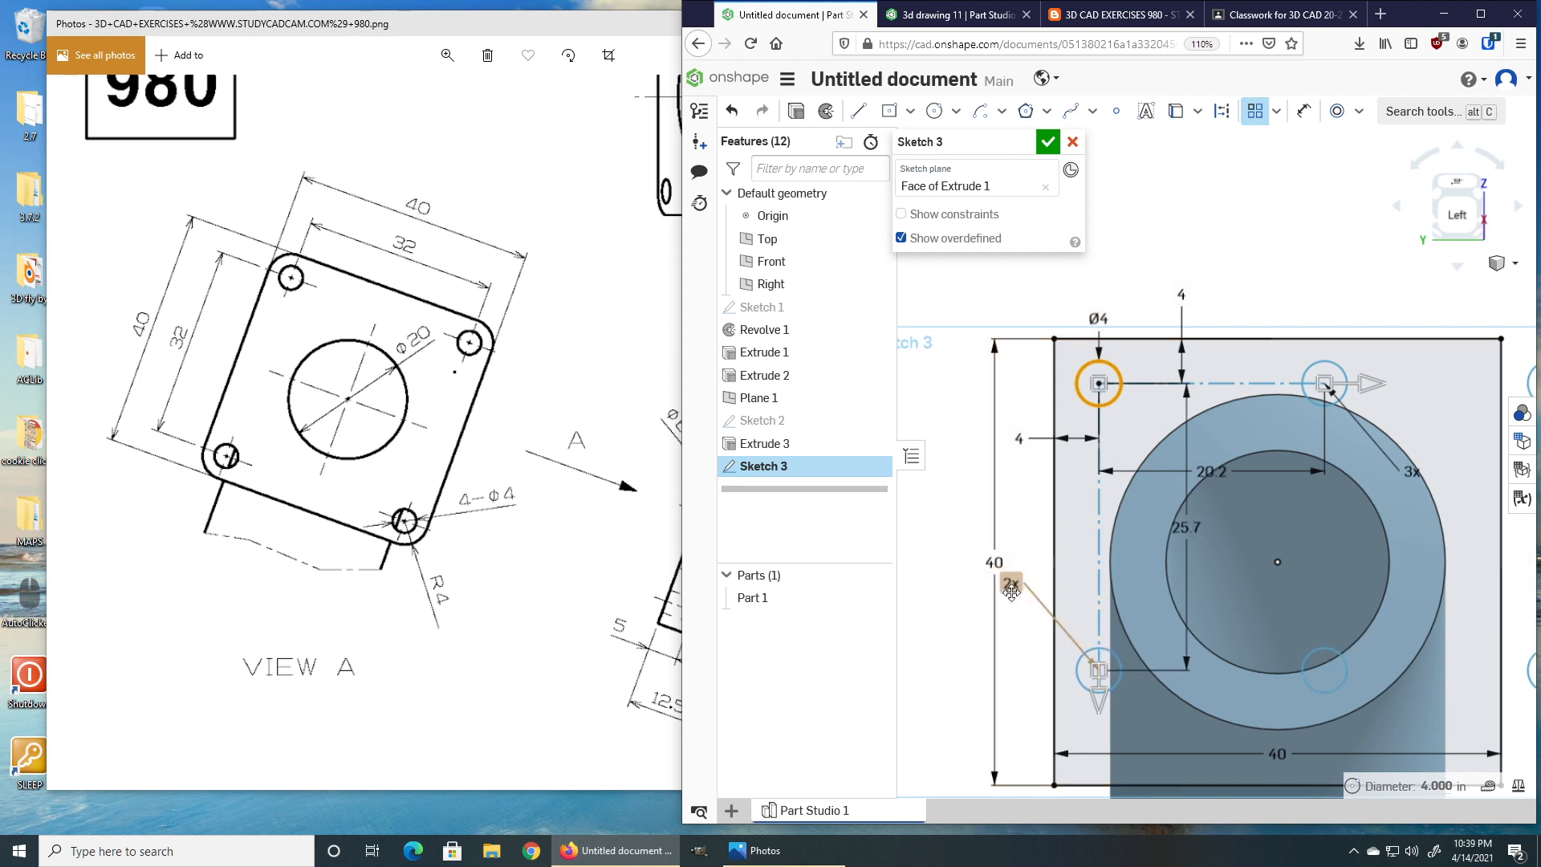
{"action": "double_click", "coordinate": [1408, 471]}
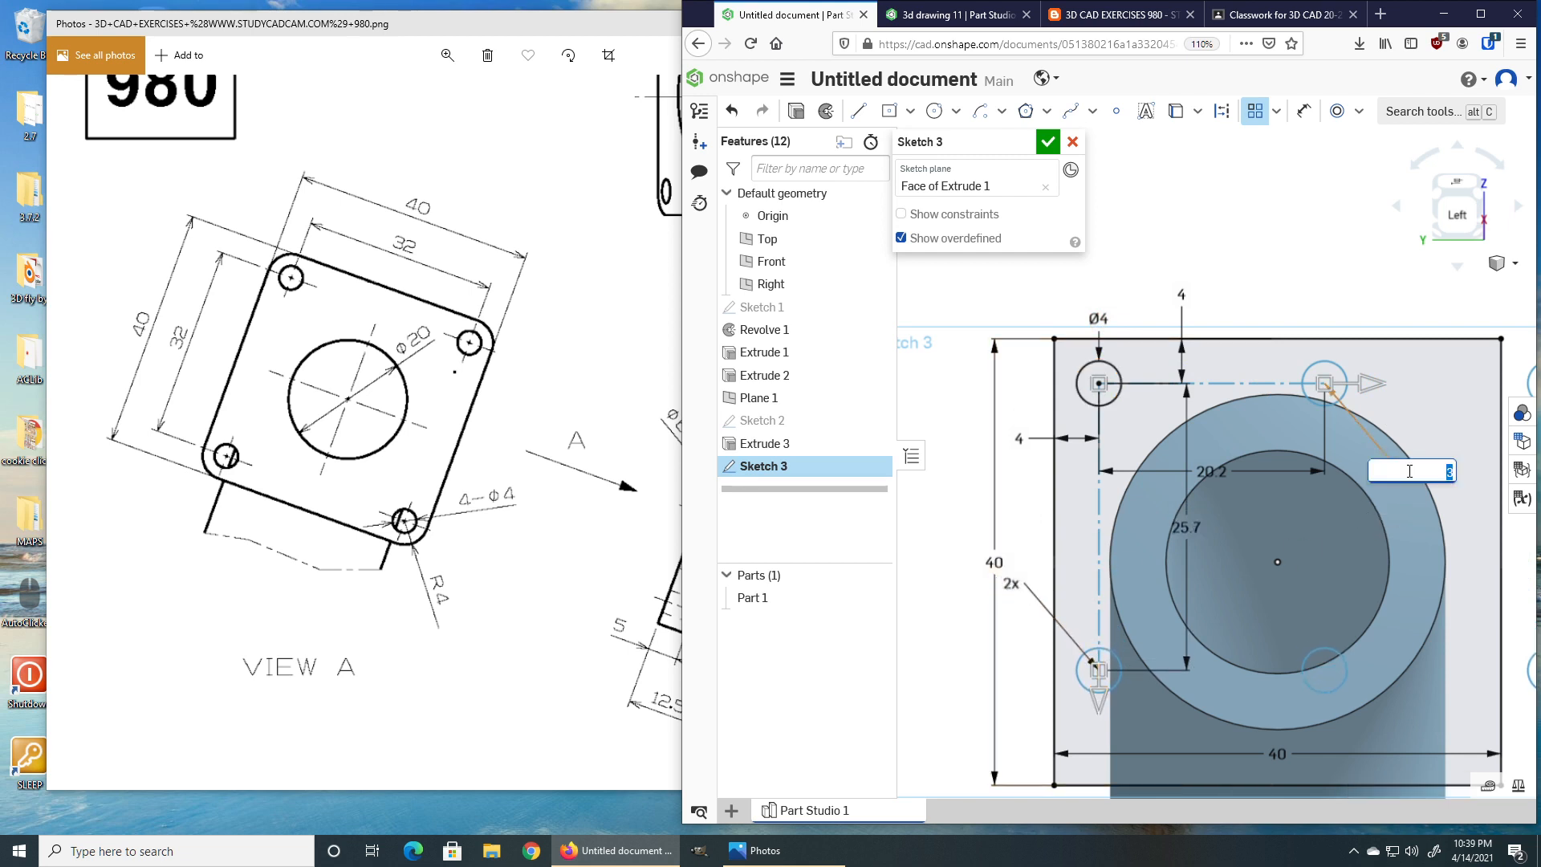
{"action": "type", "text": "2"}
{"action": "key", "text": "Return"}
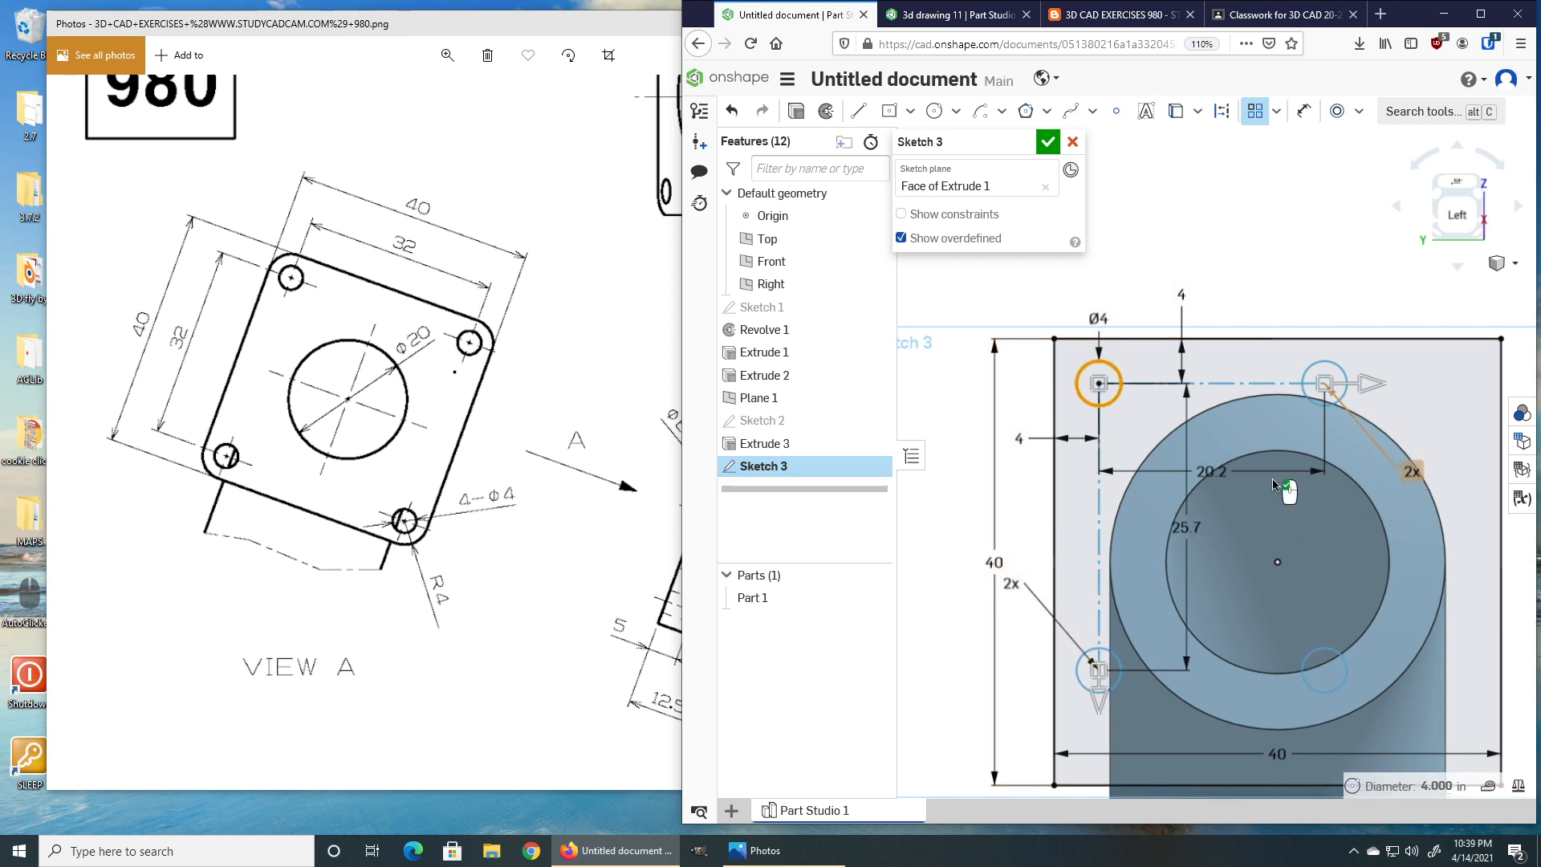
Set the pattern spacing to 32 in both the horizontal and vertical directions.
{"action": "double_click", "coordinate": [1212, 472]}
{"action": "type", "text": "32"}
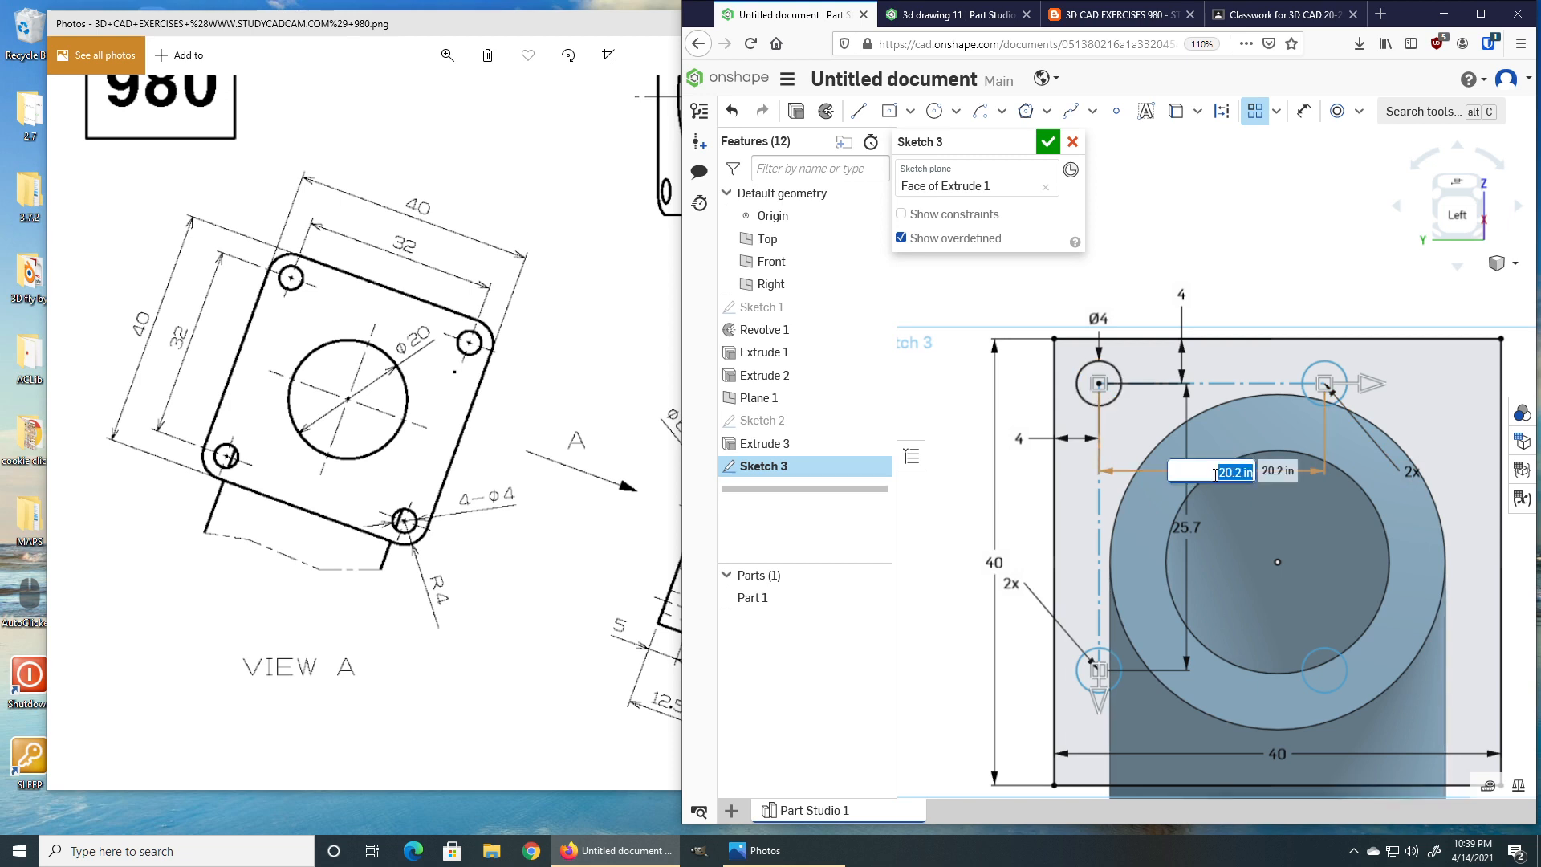
{"action": "key", "text": "Return"}
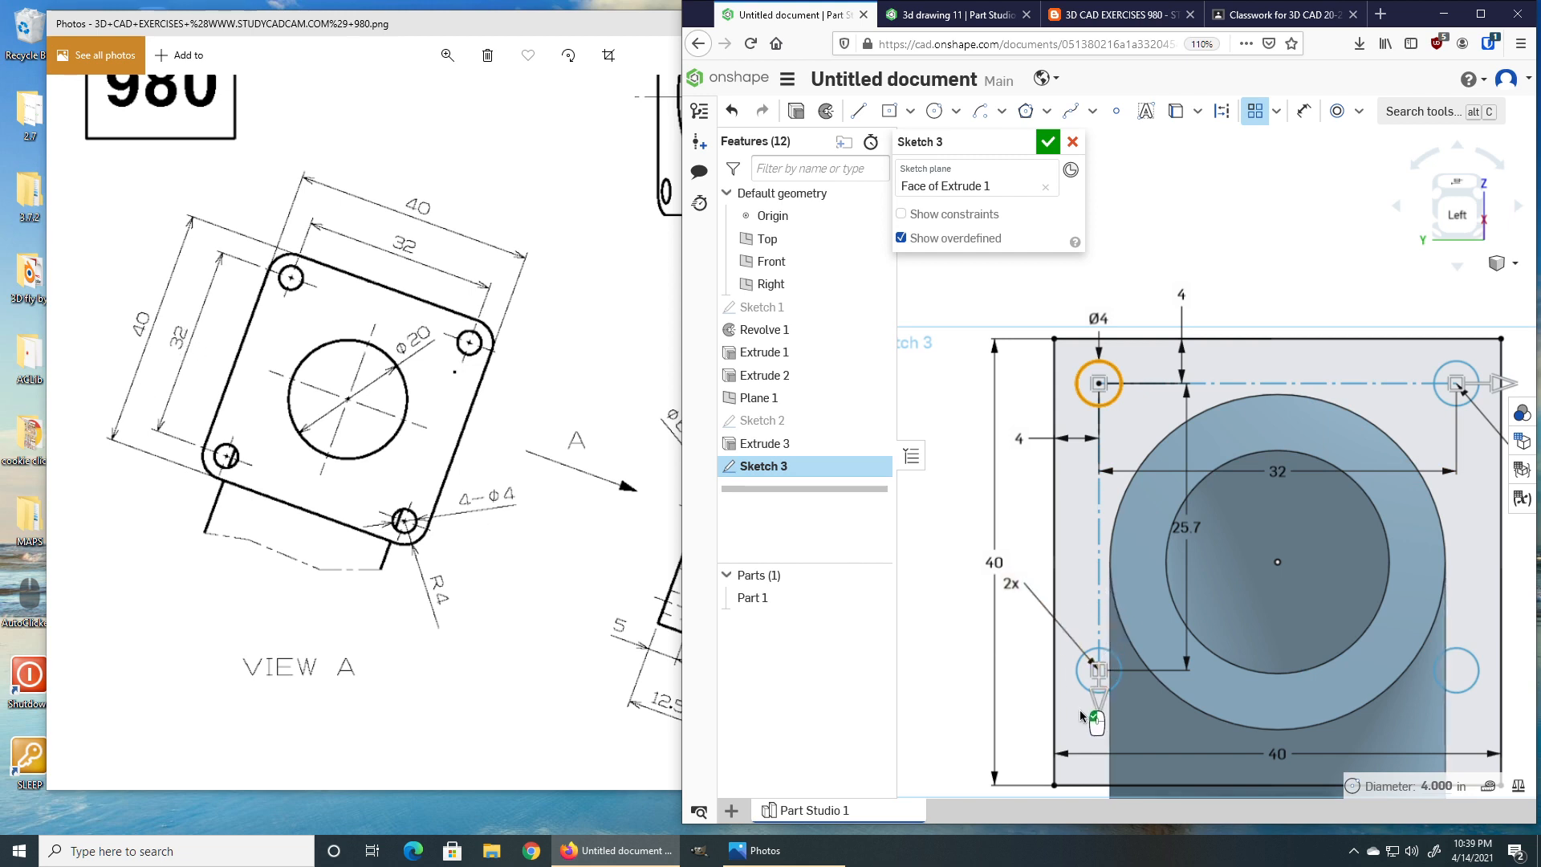
{"action": "left_click_drag", "start_coordinate": [1099, 741], "coordinate": [1100, 704]}
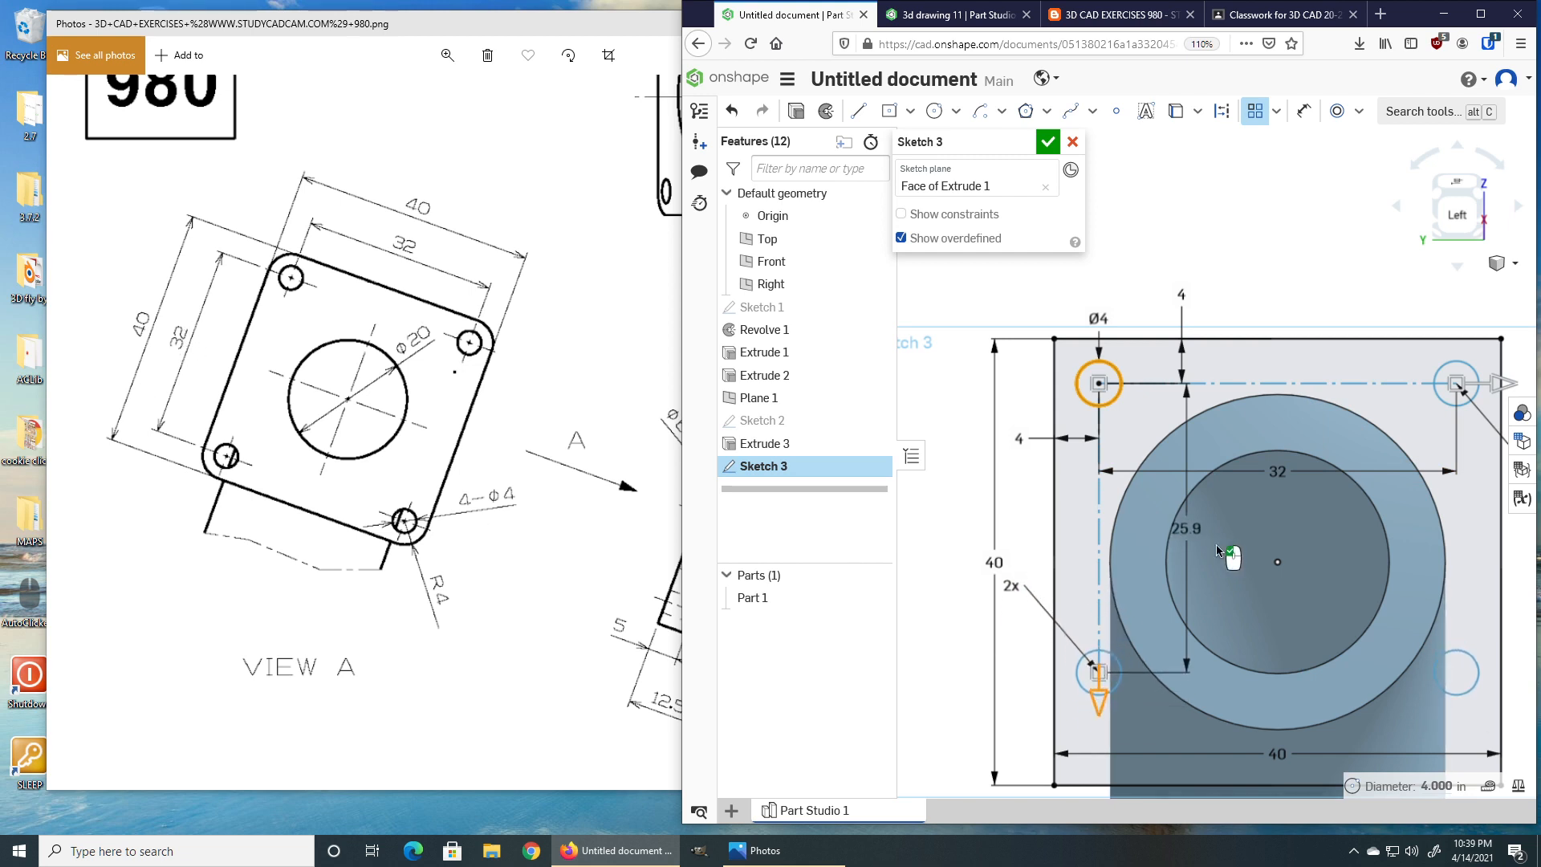
{"action": "double_click", "coordinate": [1189, 530]}
{"action": "type", "text": "32"}
{"action": "key", "text": "Return"}
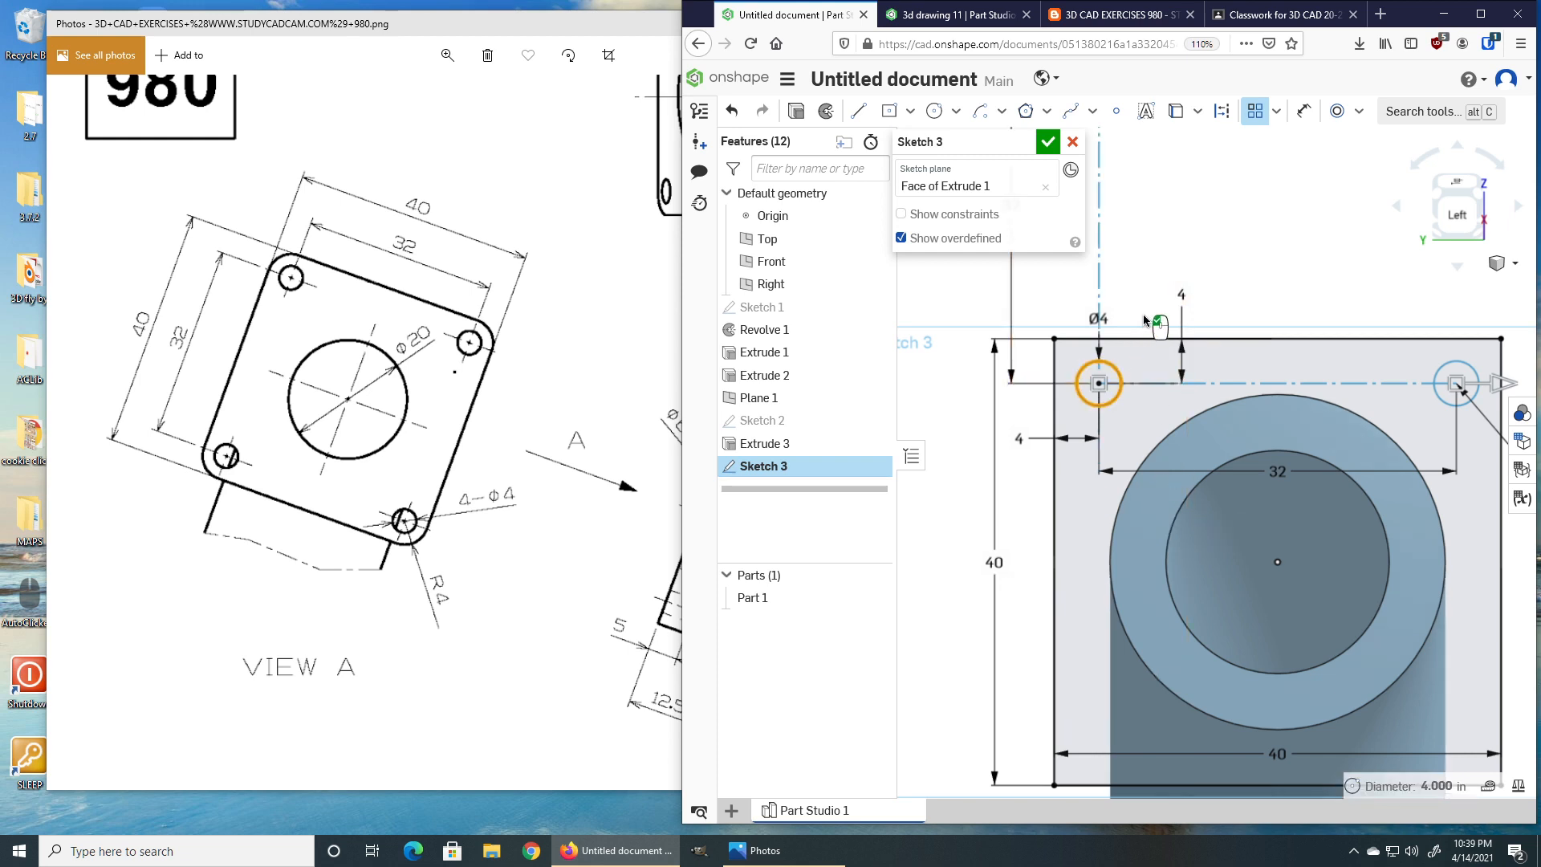
Set the vertical pattern spacing to -32 so the copies run downward, and finish the pattern.
{"action": "mouse_move", "coordinate": [1236, 250]}
{"action": "middle_mouse_down"}
{"action": "mouse_move", "coordinate": [1274, 631]}
{"action": "mouse_move", "coordinate": [1299, 641]}
{"action": "middle_mouse_up"}
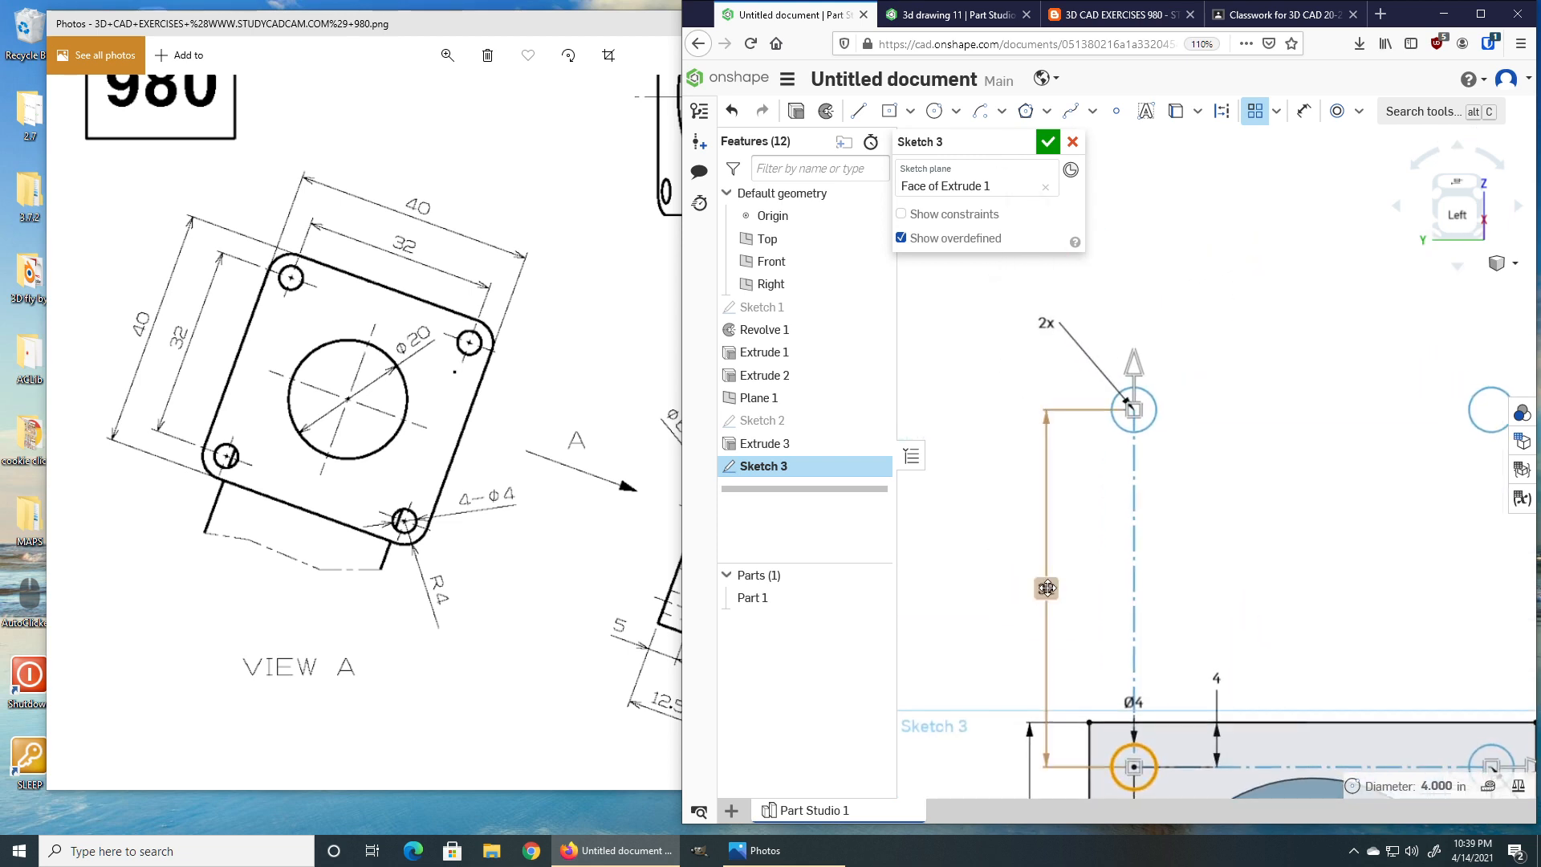
{"action": "double_click", "coordinate": [1048, 588]}
{"action": "type", "text": "-32"}
{"action": "key", "text": "Return"}
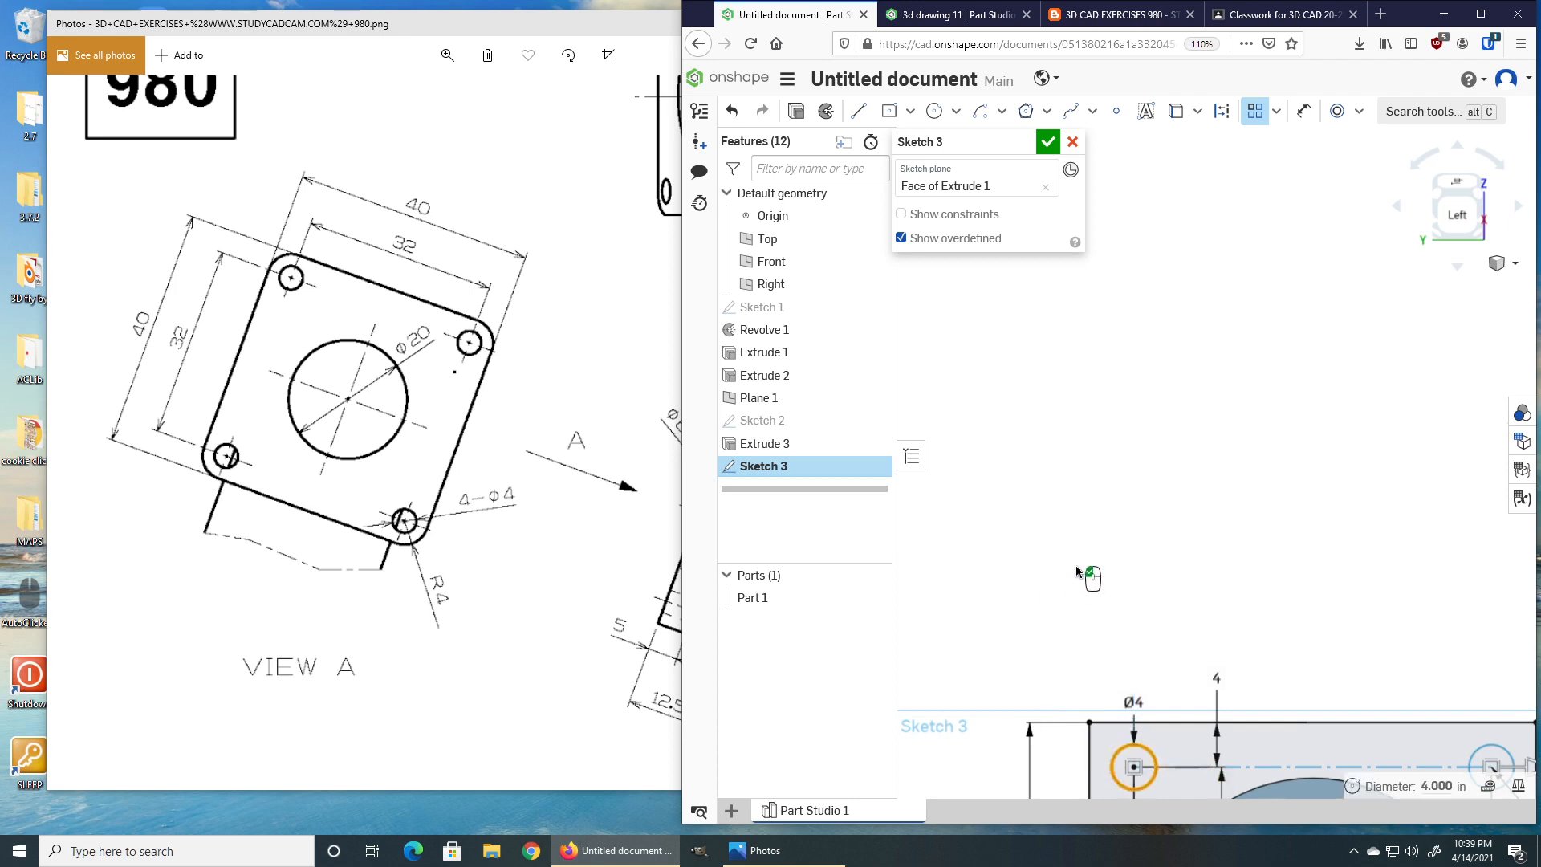
{"action": "left_click", "coordinate": [1086, 557]}
{"action": "scroll", "coordinate": [1130, 590], "scroll_direction": "down", "scroll_amount": 3}
{"action": "middle_click_drag", "start_coordinate": [1156, 629], "coordinate": [1111, 430]}
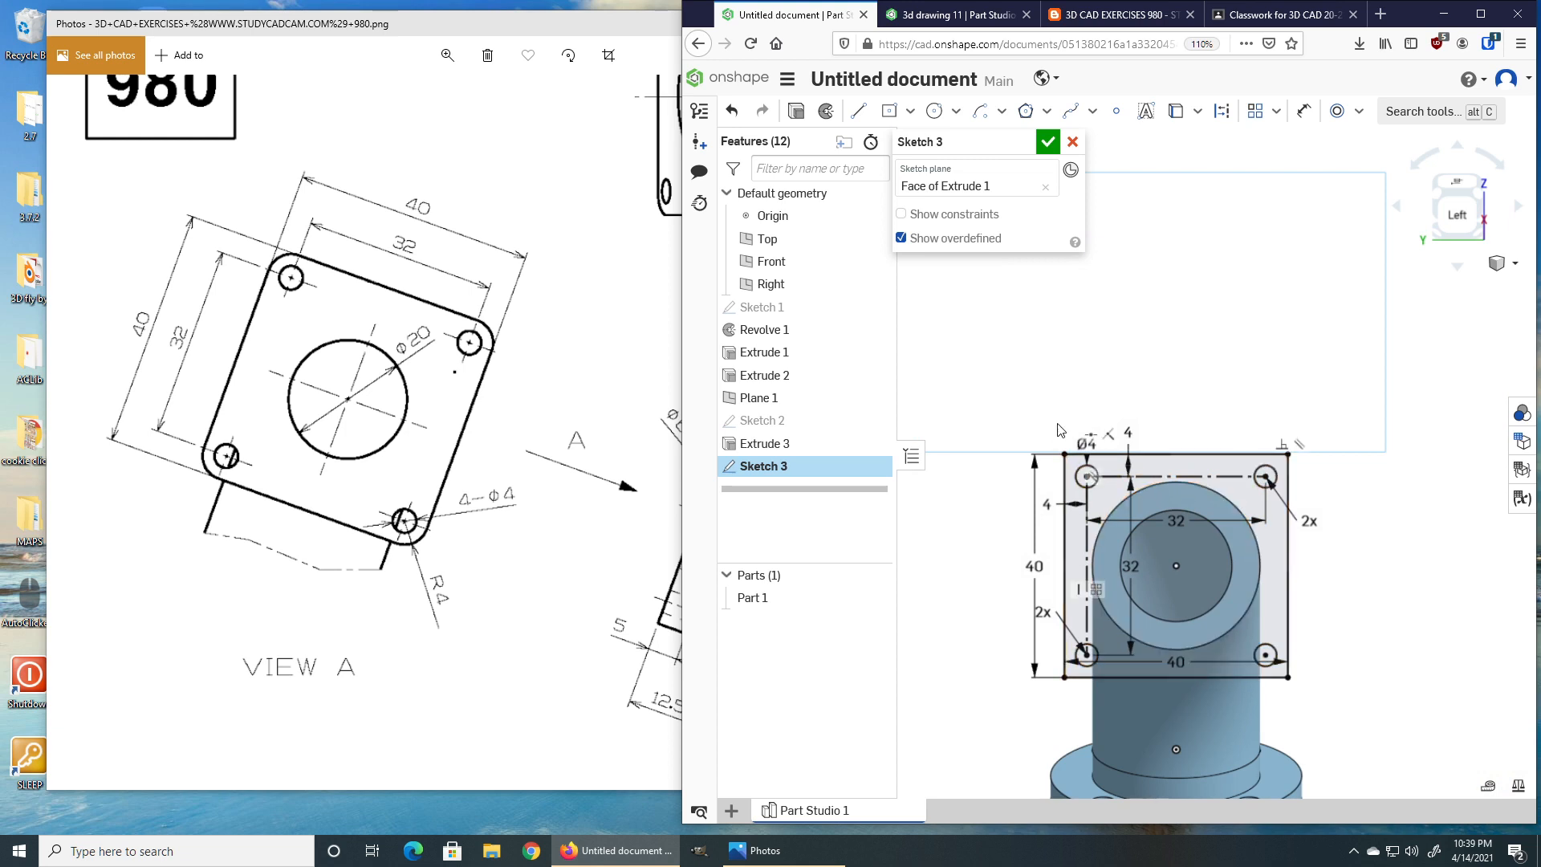
{"action": "scroll", "coordinate": [1061, 434], "scroll_direction": "up", "scroll_amount": 2}
{"action": "middle_click_drag", "start_coordinate": [1062, 434], "coordinate": [1052, 372]}
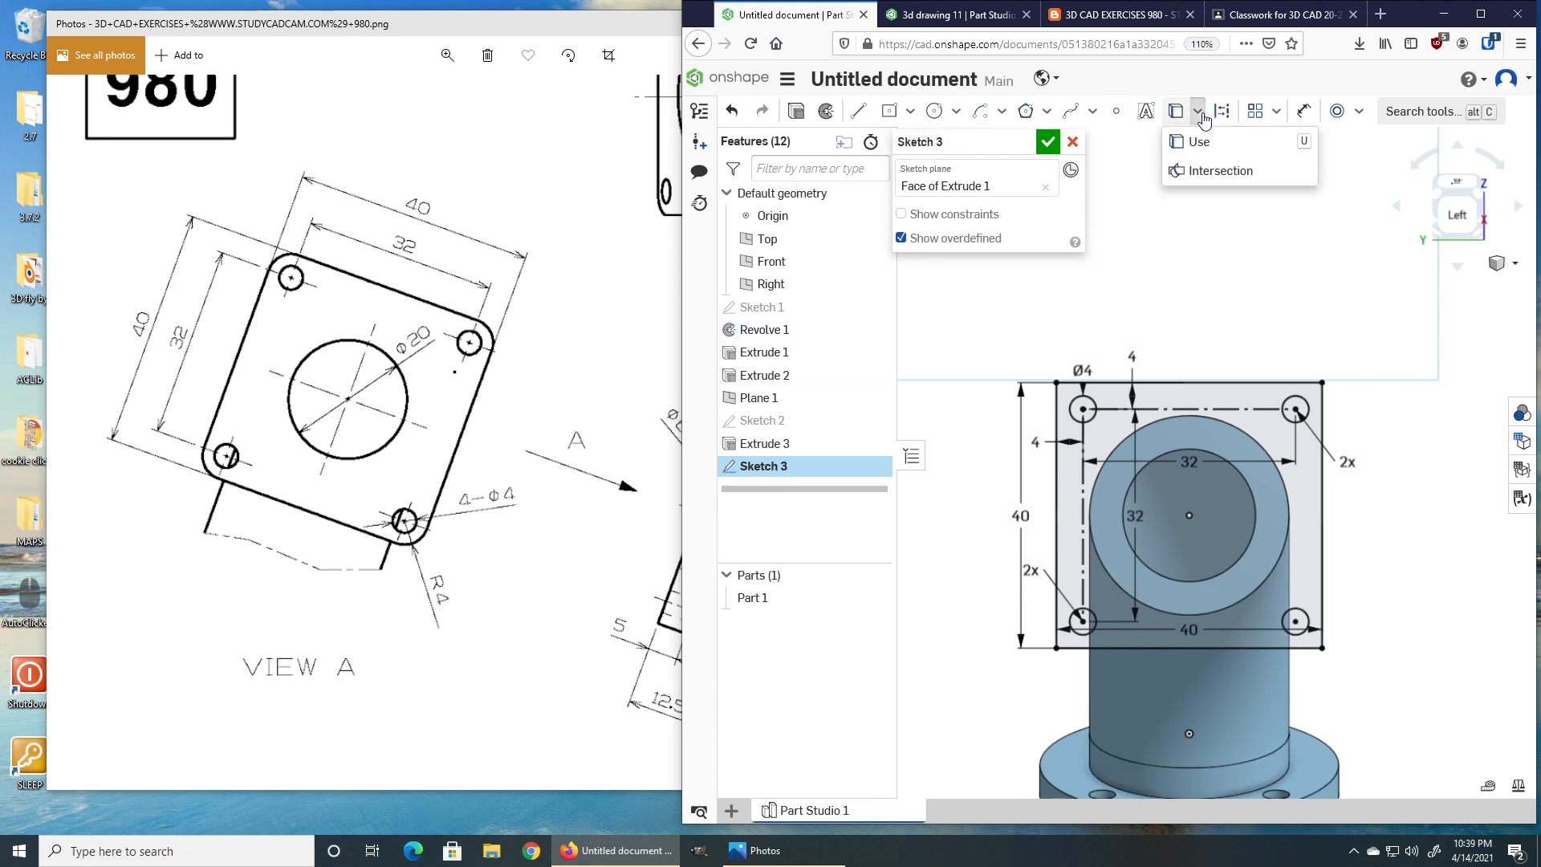
Fillet all four corners of the 40 by 40 rectangle with a radius of 4 and close the sketch.
{"action": "left_click", "coordinate": [1002, 113]}
{"action": "left_click", "coordinate": [1050, 114]}
{"action": "left_click", "coordinate": [1276, 111]}
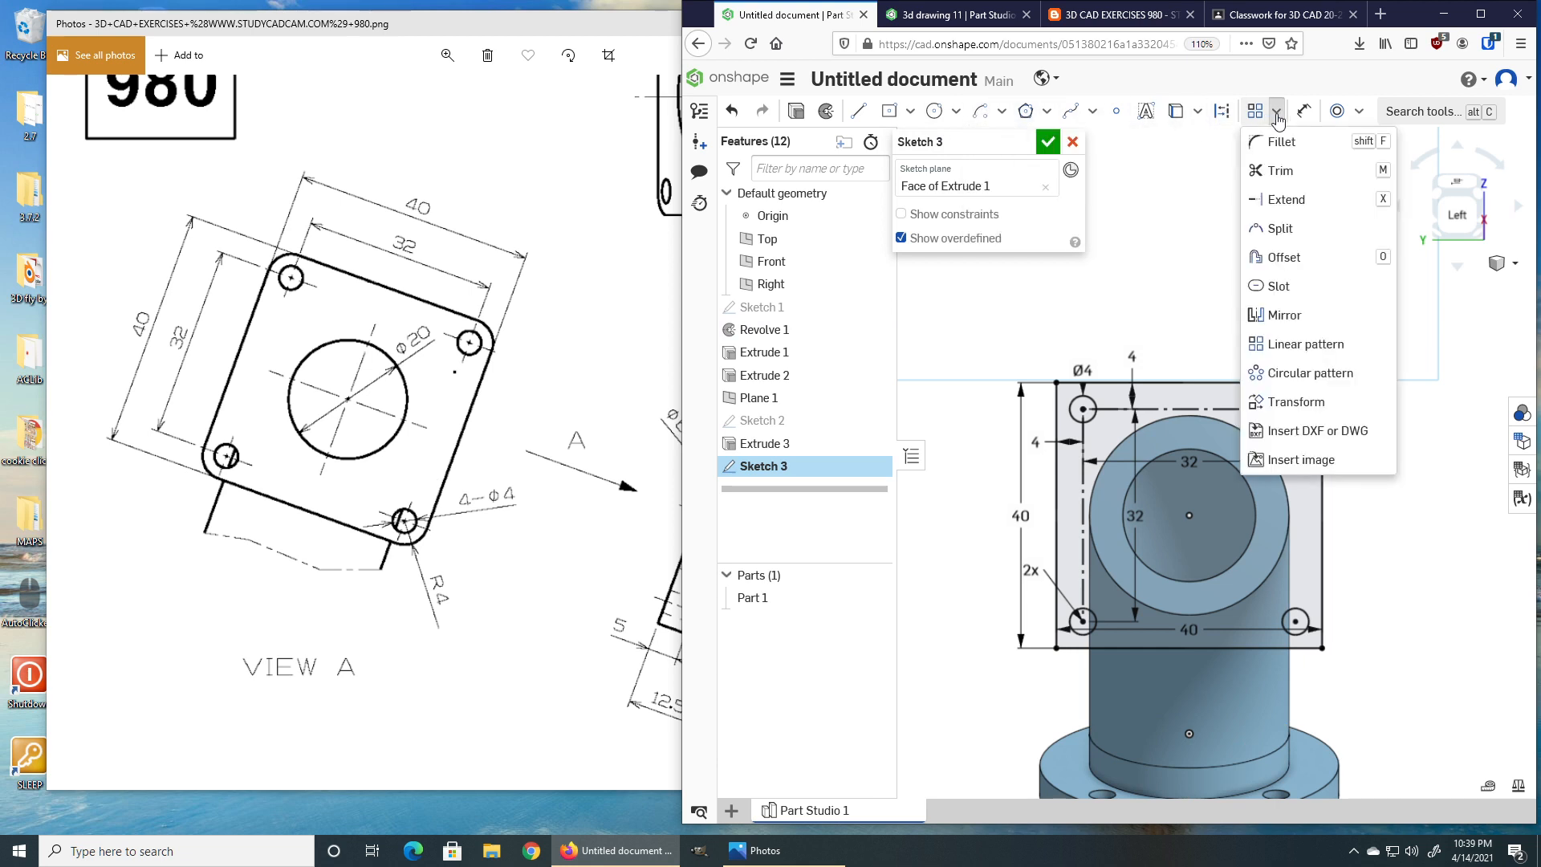
{"action": "left_click", "coordinate": [1275, 141]}
{"action": "left_click", "coordinate": [1056, 398]}
{"action": "left_click", "coordinate": [1070, 382]}
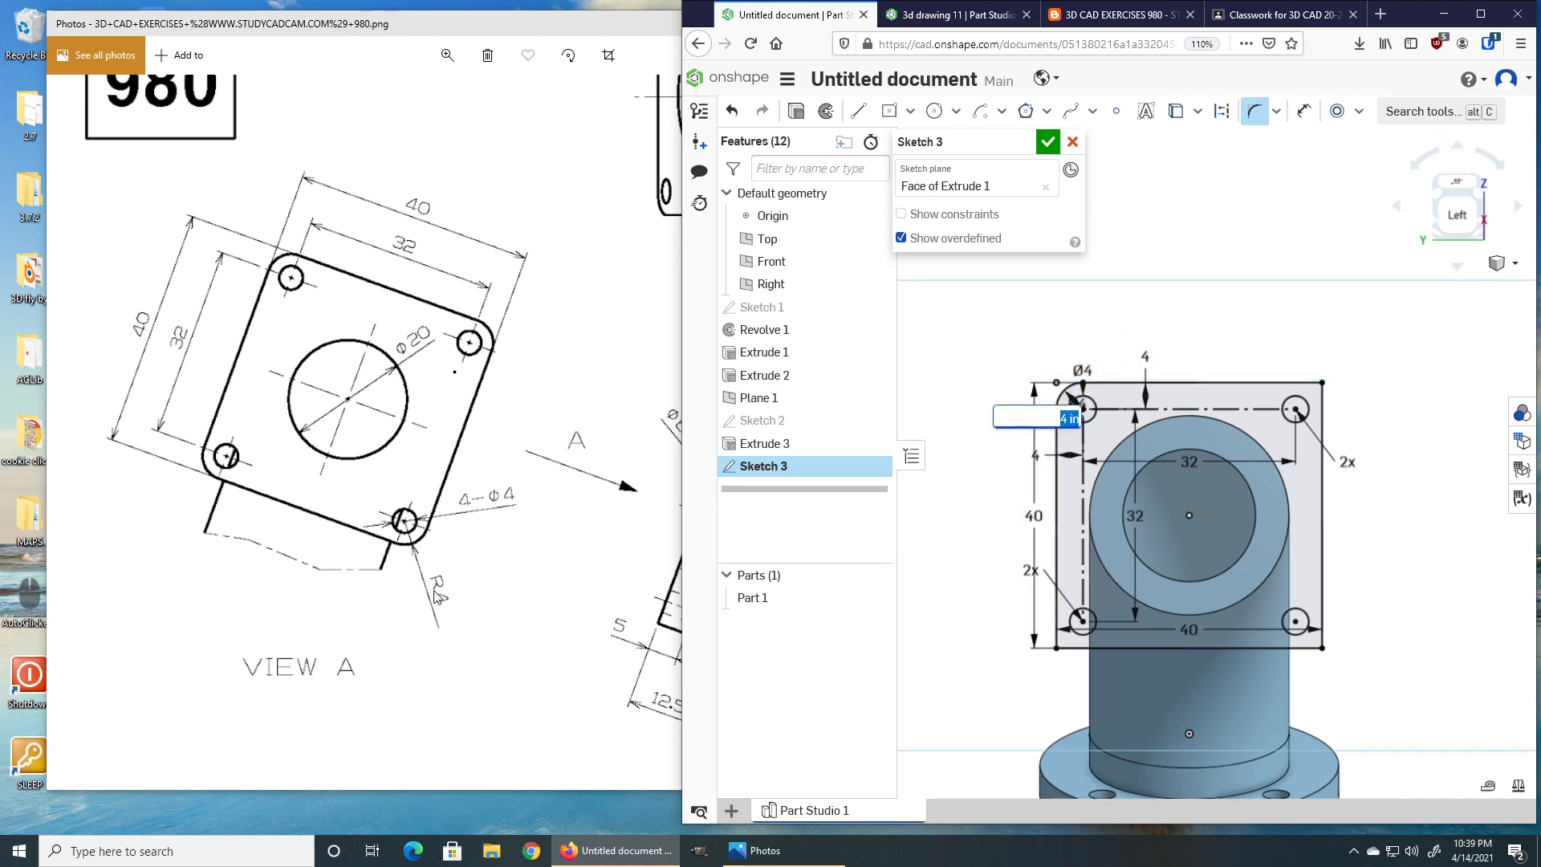
{"action": "key", "text": "Return"}
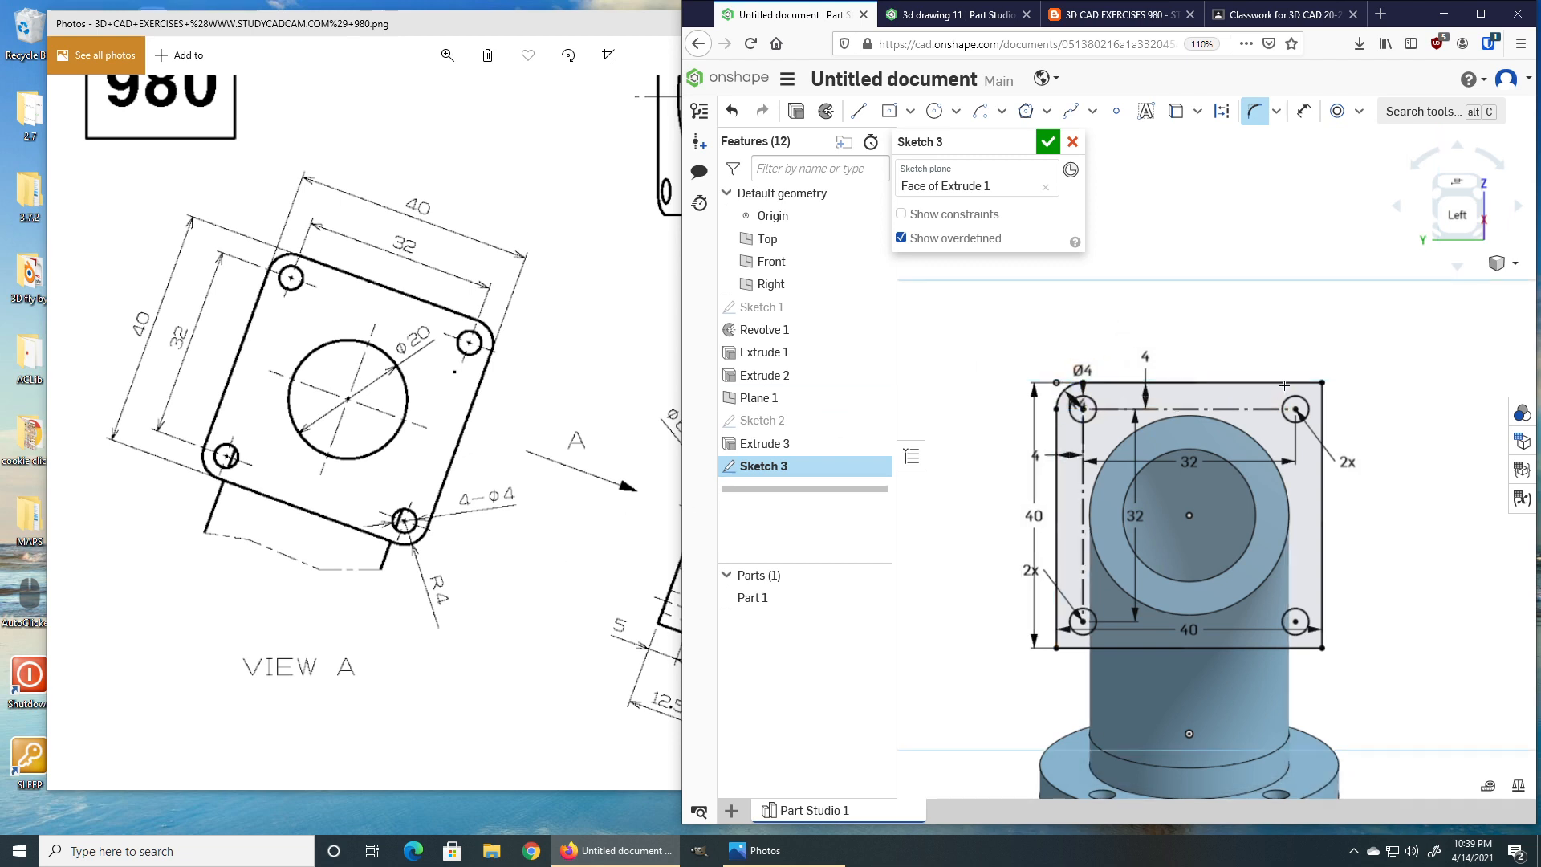
{"action": "left_click", "coordinate": [1293, 384]}
{"action": "left_click", "coordinate": [1324, 398]}
{"action": "left_click", "coordinate": [1324, 628]}
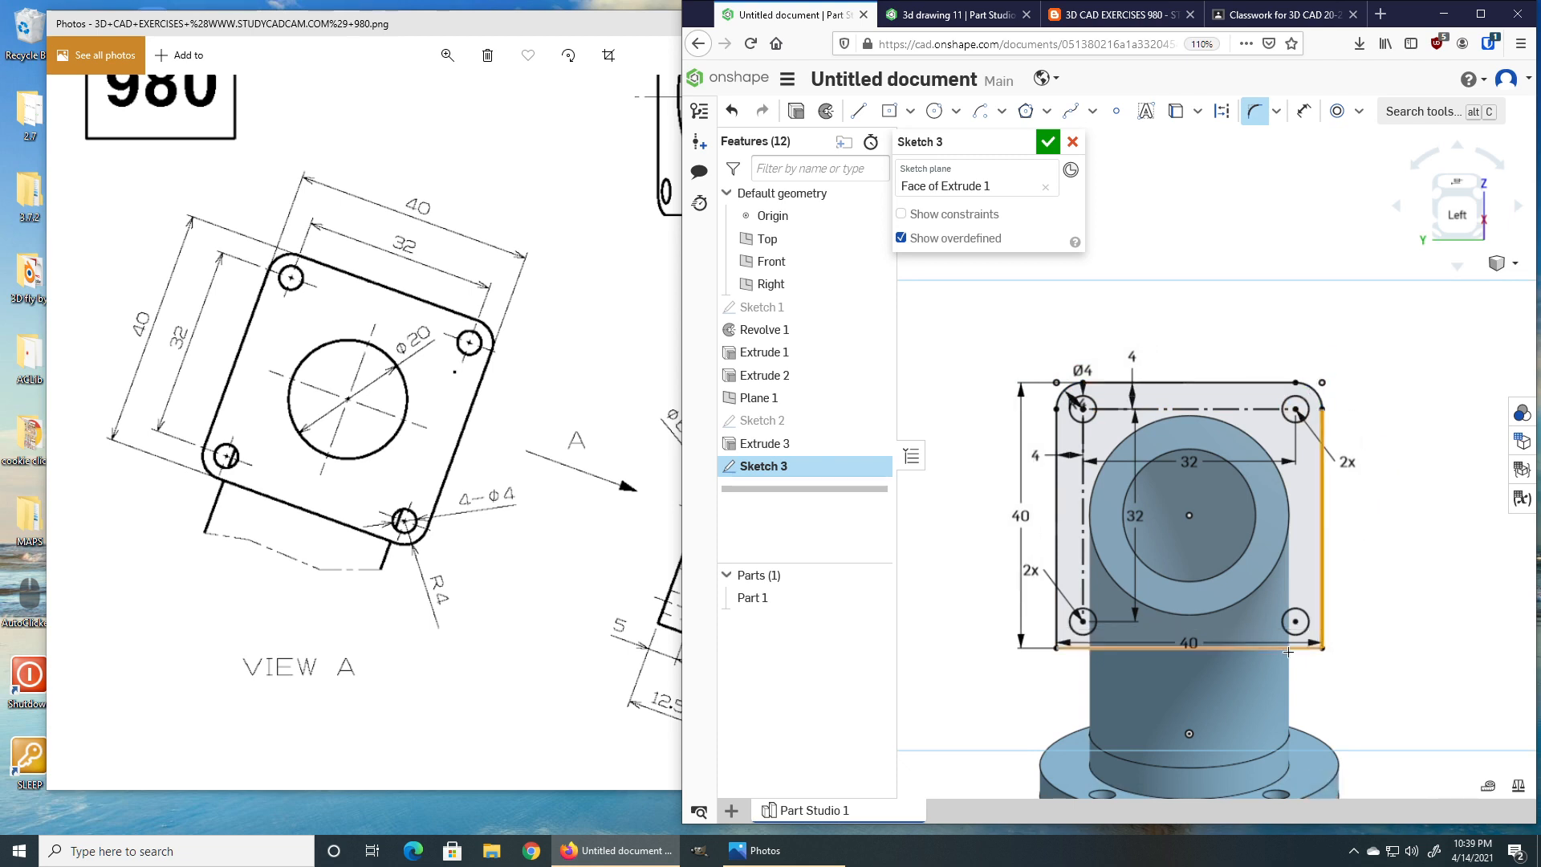
{"action": "left_click", "coordinate": [1291, 647]}
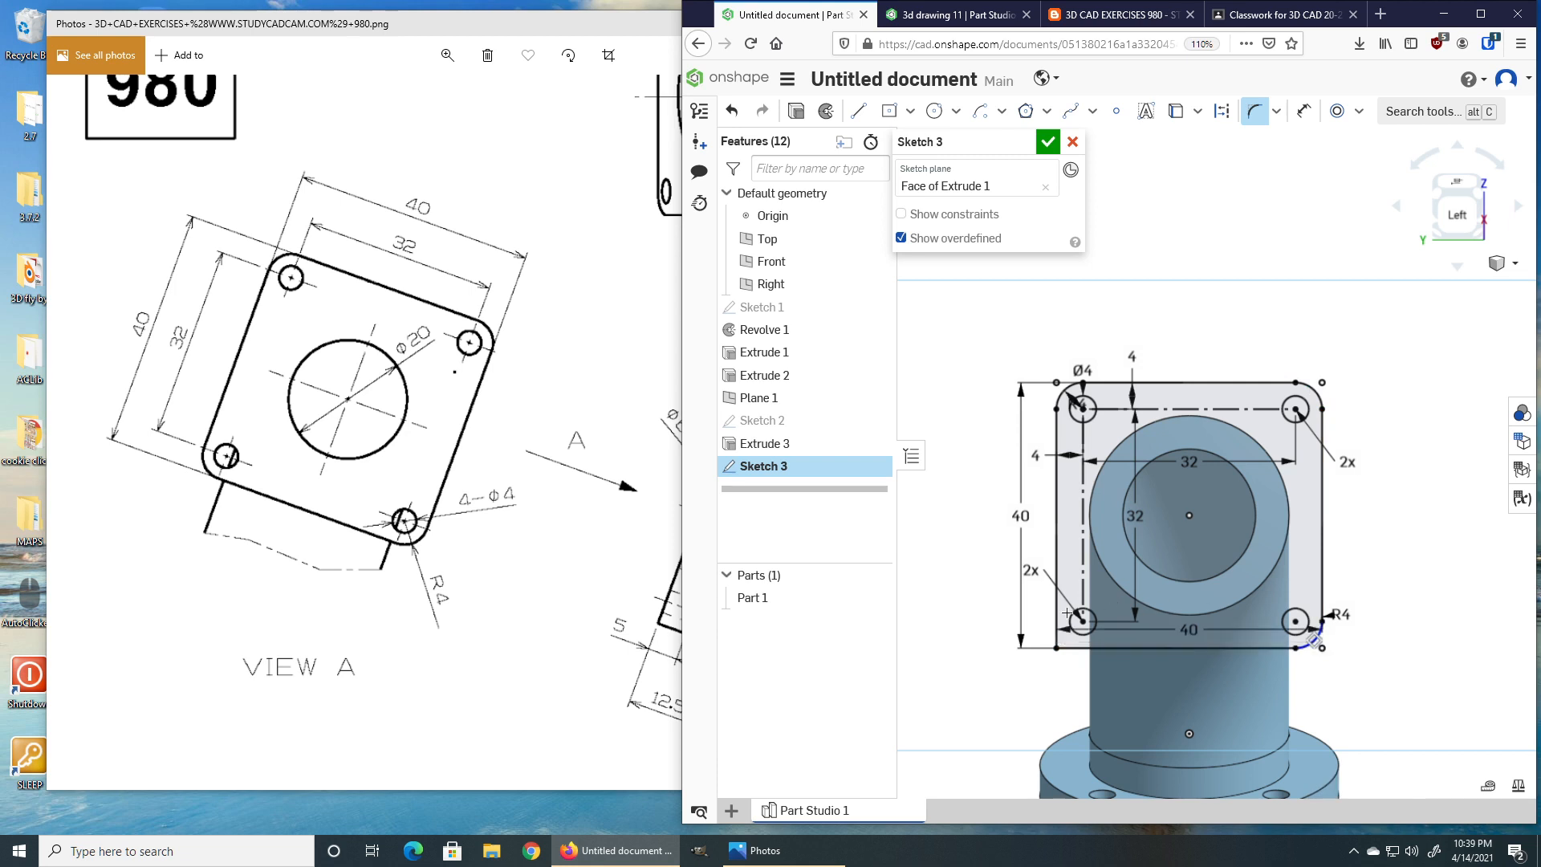
{"action": "left_click", "coordinate": [1083, 648]}
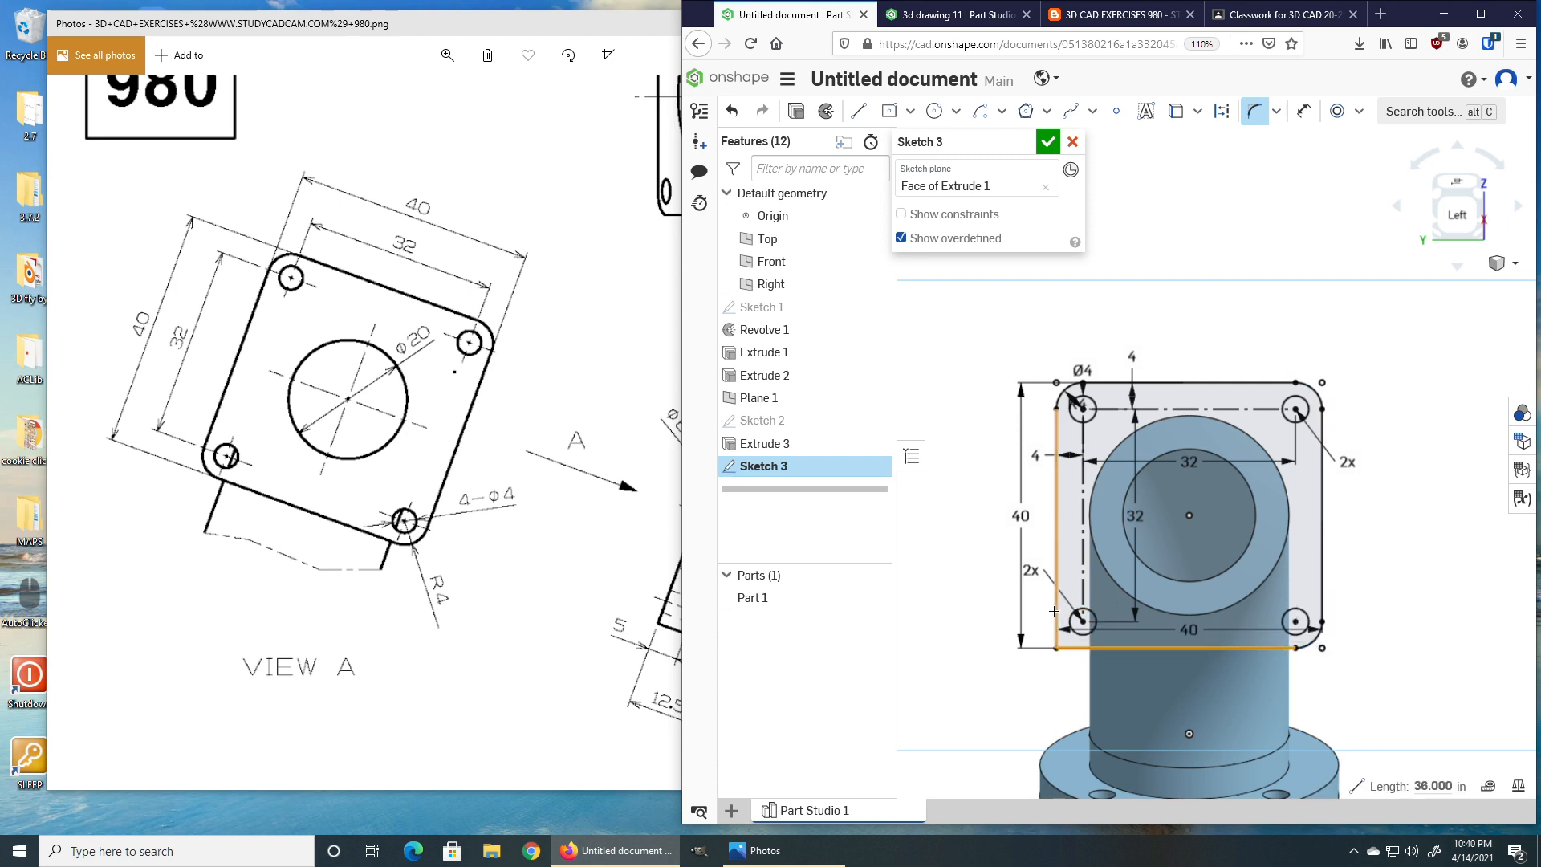
{"action": "left_click", "coordinate": [1056, 612]}
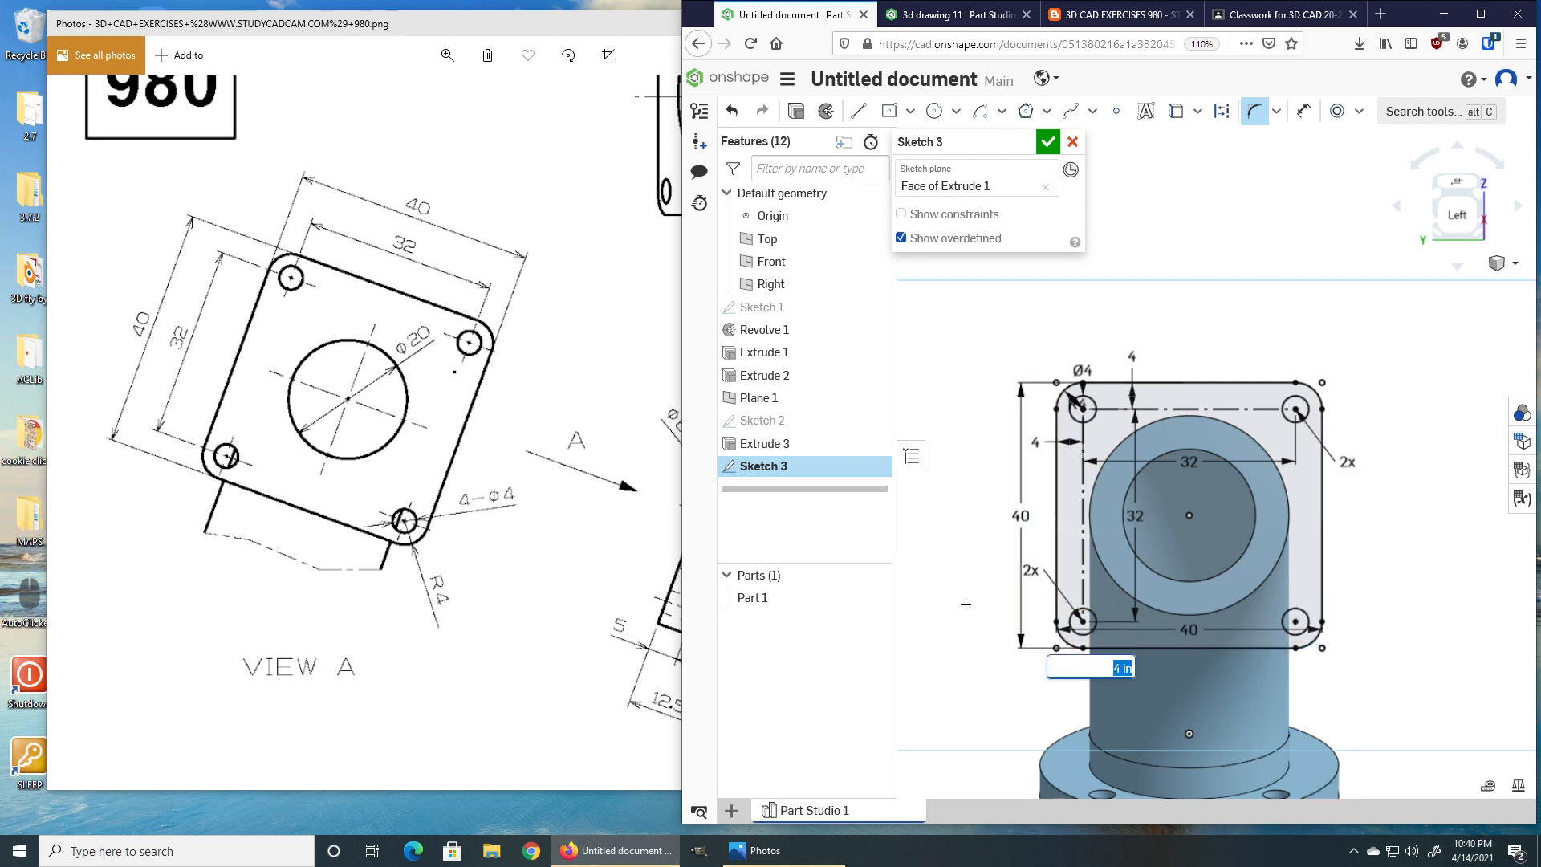
{"action": "key", "text": "Return"}
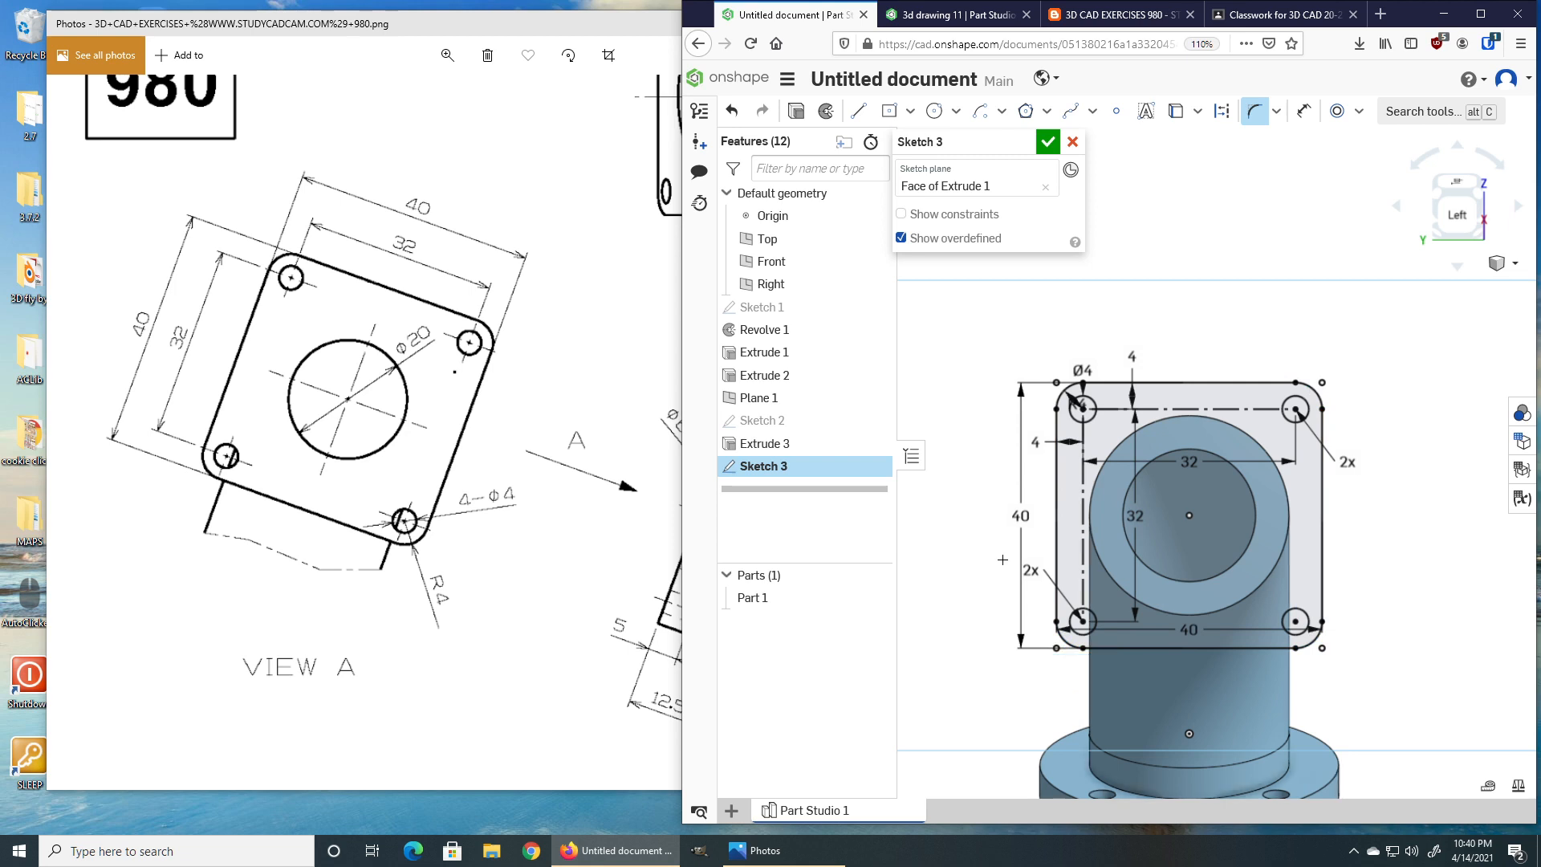
{"action": "left_click", "coordinate": [1046, 142]}
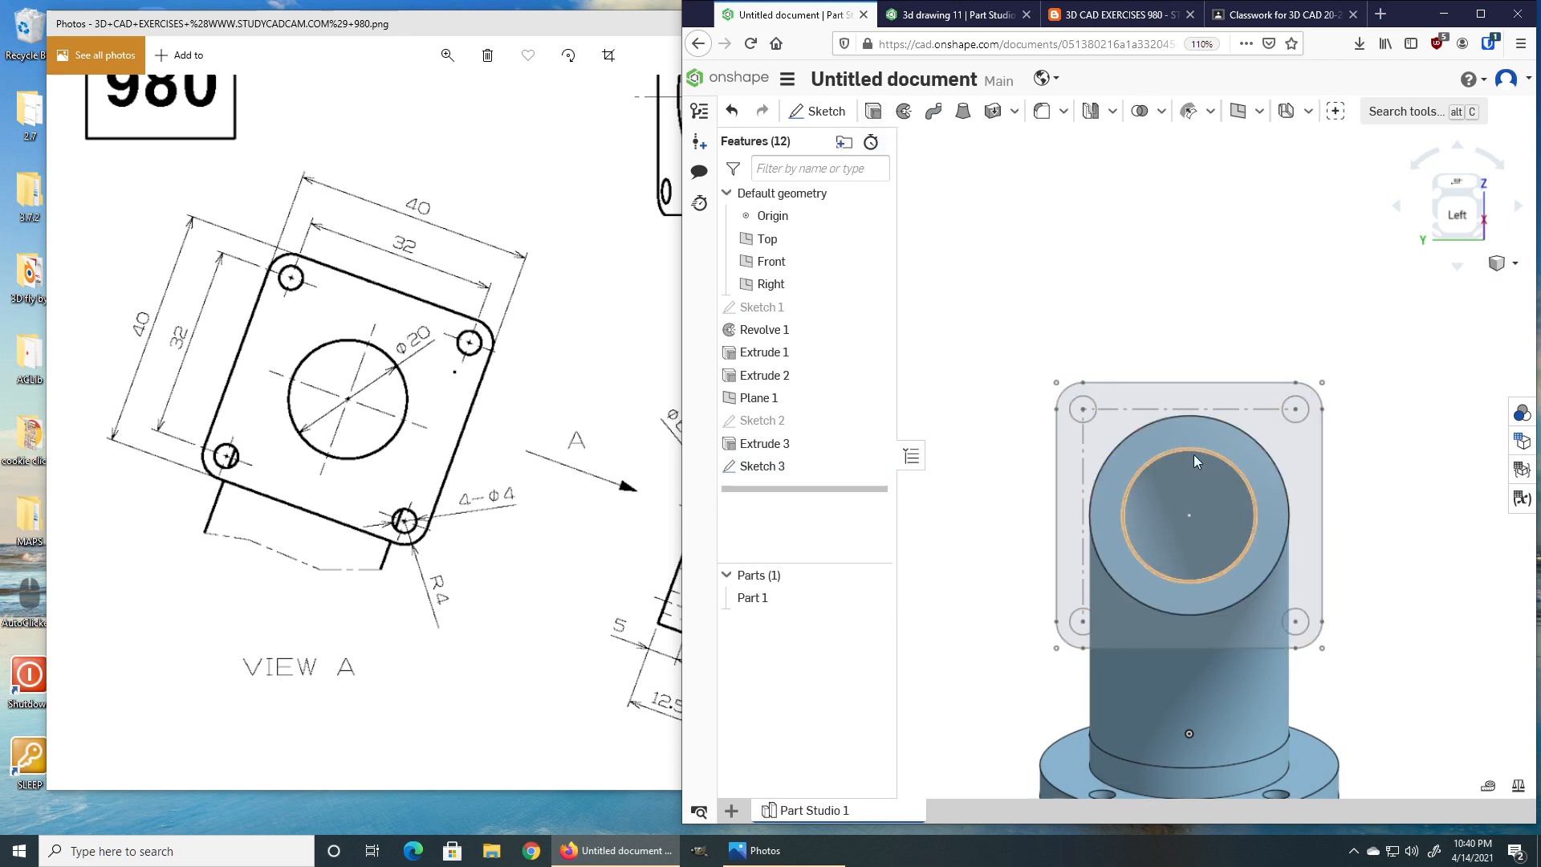
Reopen Sketch 3, draw a circle at the pipe's centre snapped to the bore edge, and close the sketch.
{"action": "double_click", "coordinate": [759, 469]}
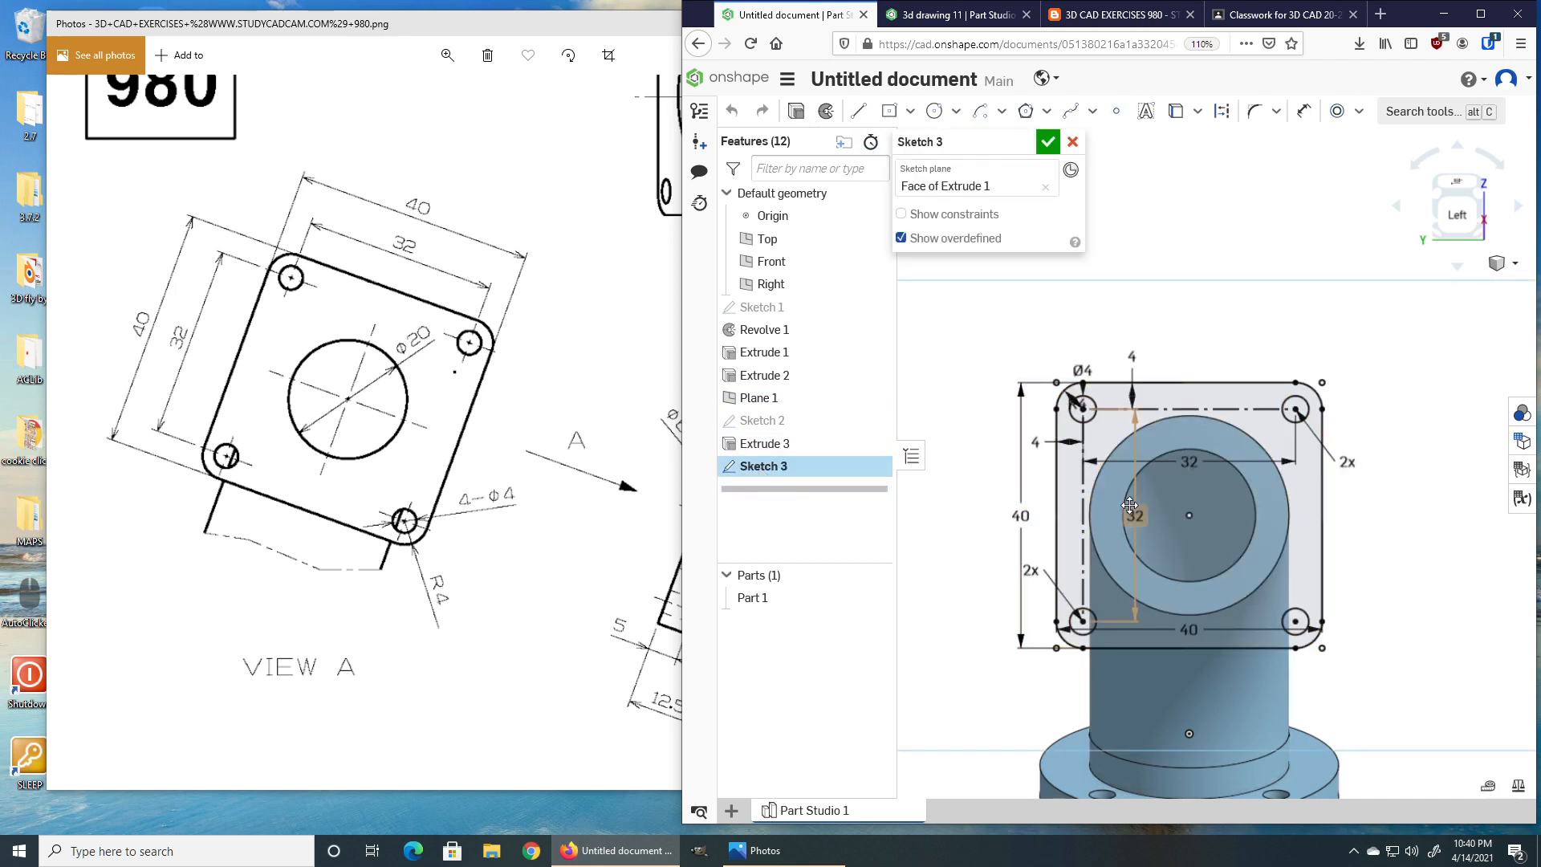
{"action": "key", "text": "c"}
{"action": "left_click", "coordinate": [1190, 515]}
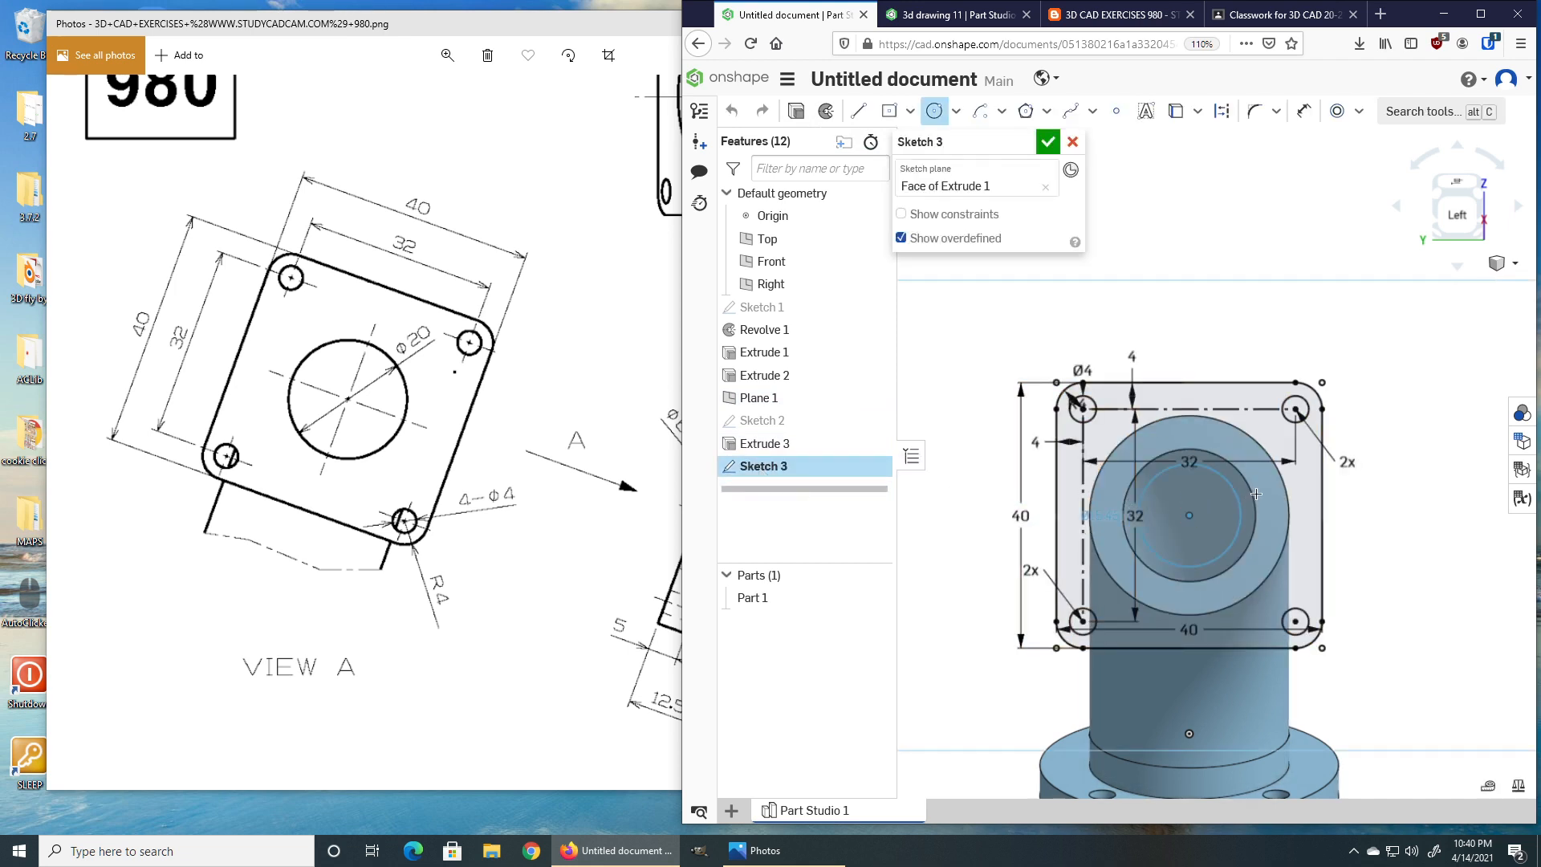
{"action": "left_click", "coordinate": [1266, 511]}
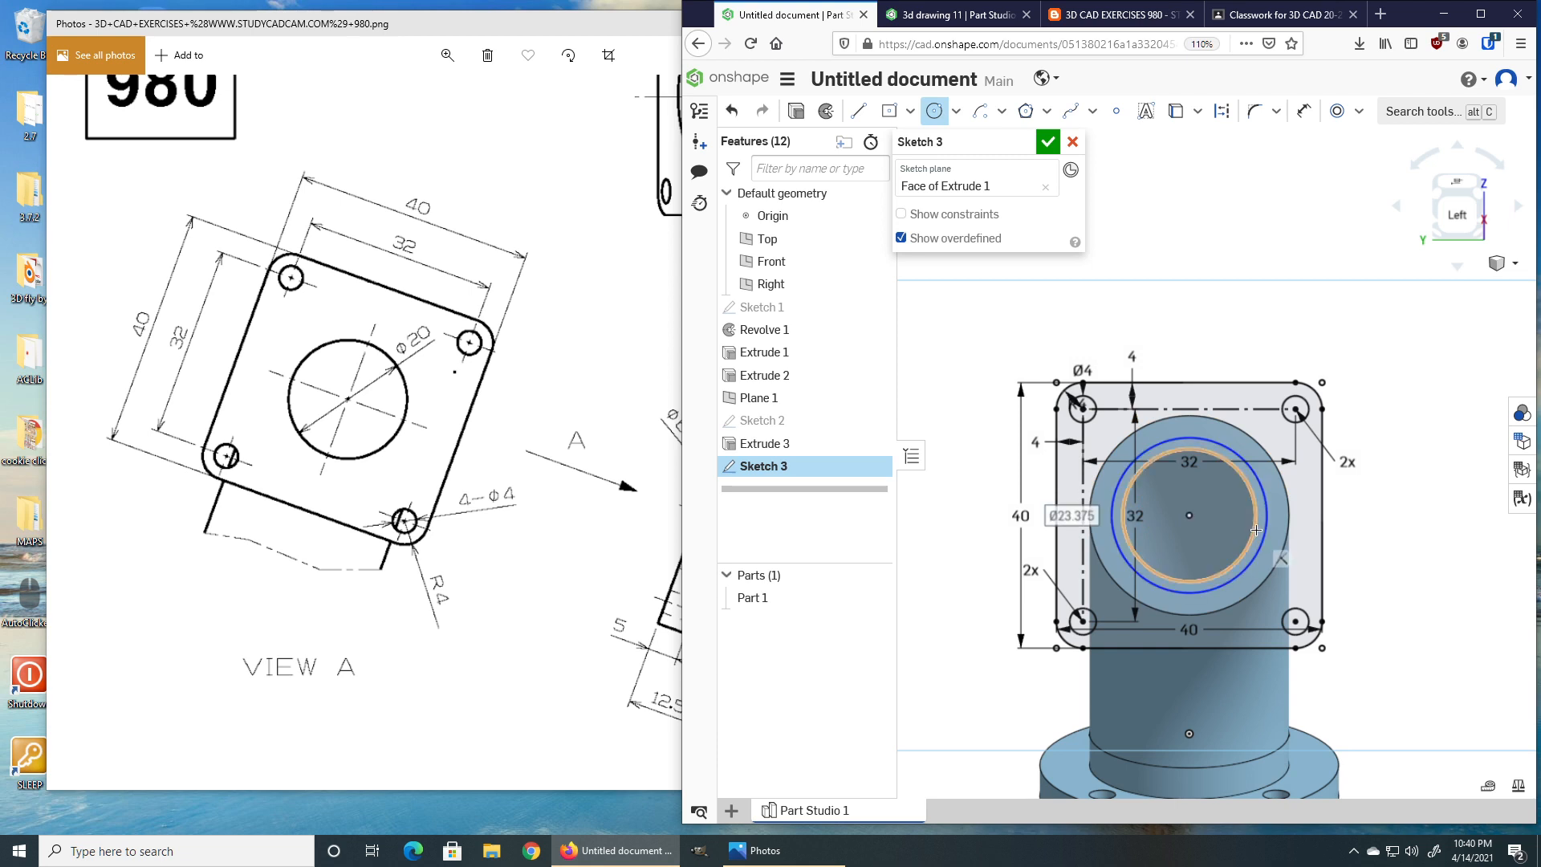
{"action": "key", "text": "e"}
{"action": "left_click", "coordinate": [1267, 509]}
{"action": "left_click", "coordinate": [1256, 511]}
{"action": "key", "text": "Escape"}
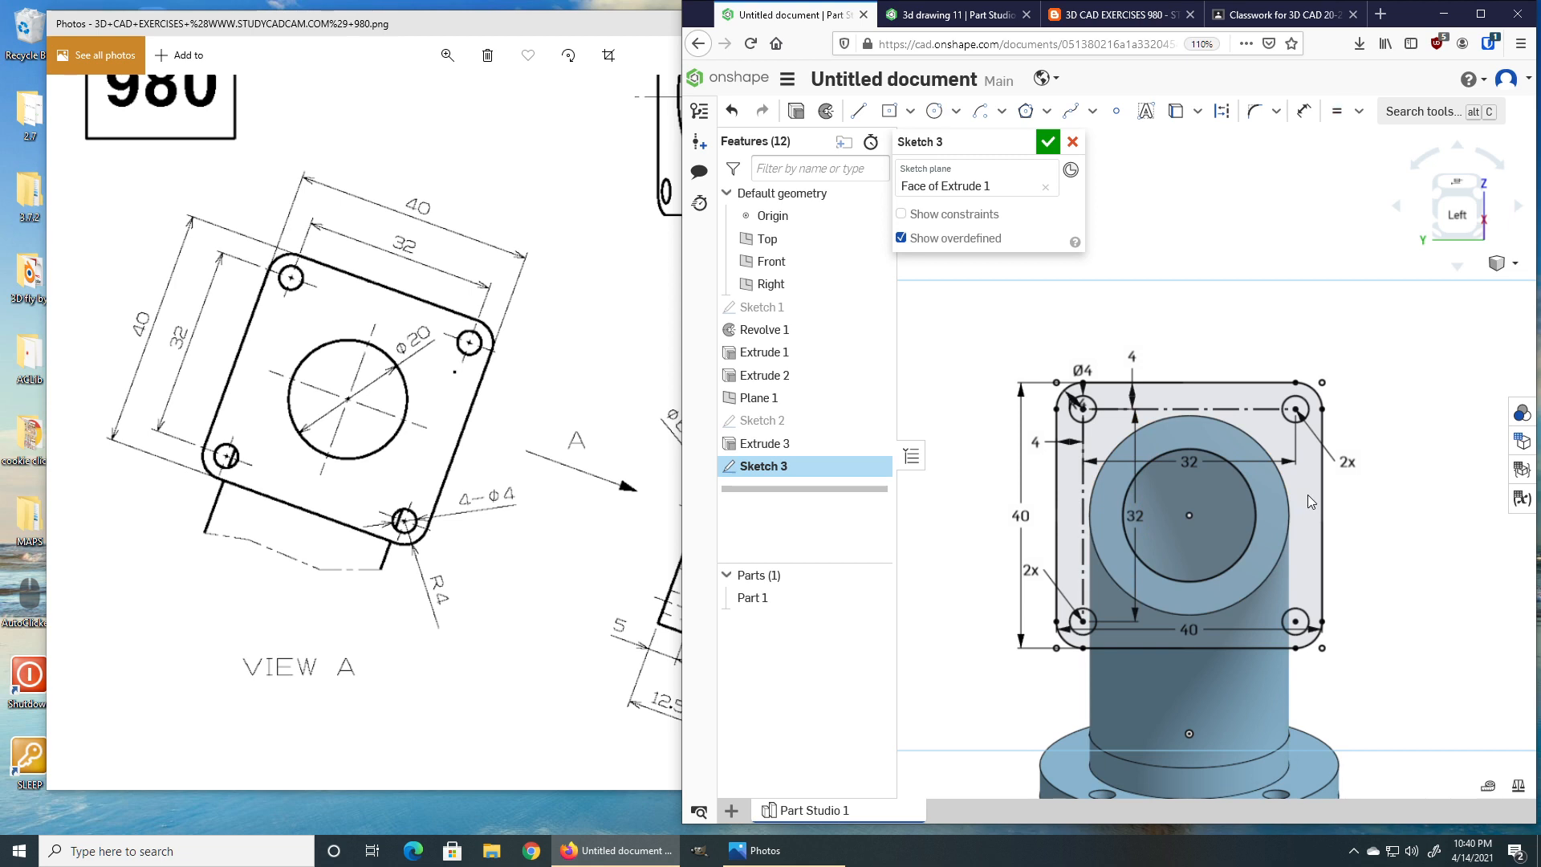
{"action": "left_click", "coordinate": [1048, 142]}
Extrude the flange profile of Sketch 3 in the reversed direction to a depth of 5, adding it to the pipe part.
{"action": "mouse_move", "coordinate": [1296, 480]}
{"action": "right_mouse_down"}
{"action": "mouse_move", "coordinate": [1245, 584]}
{"action": "mouse_move", "coordinate": [1185, 571]}
{"action": "right_mouse_up"}
{"action": "left_click", "coordinate": [584, 486]}
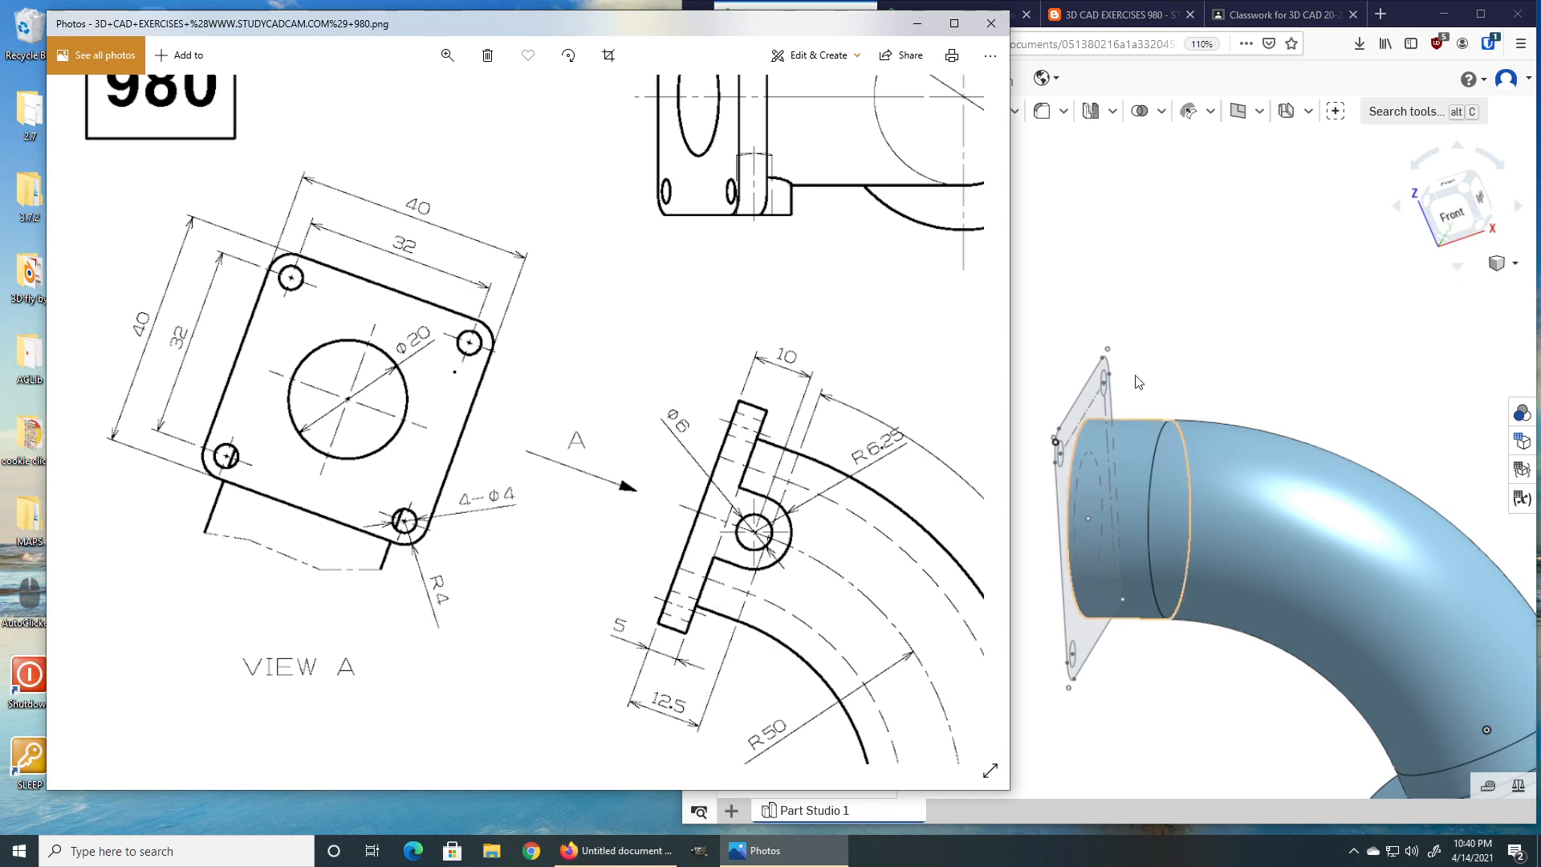
{"action": "left_click", "coordinate": [1080, 403]}
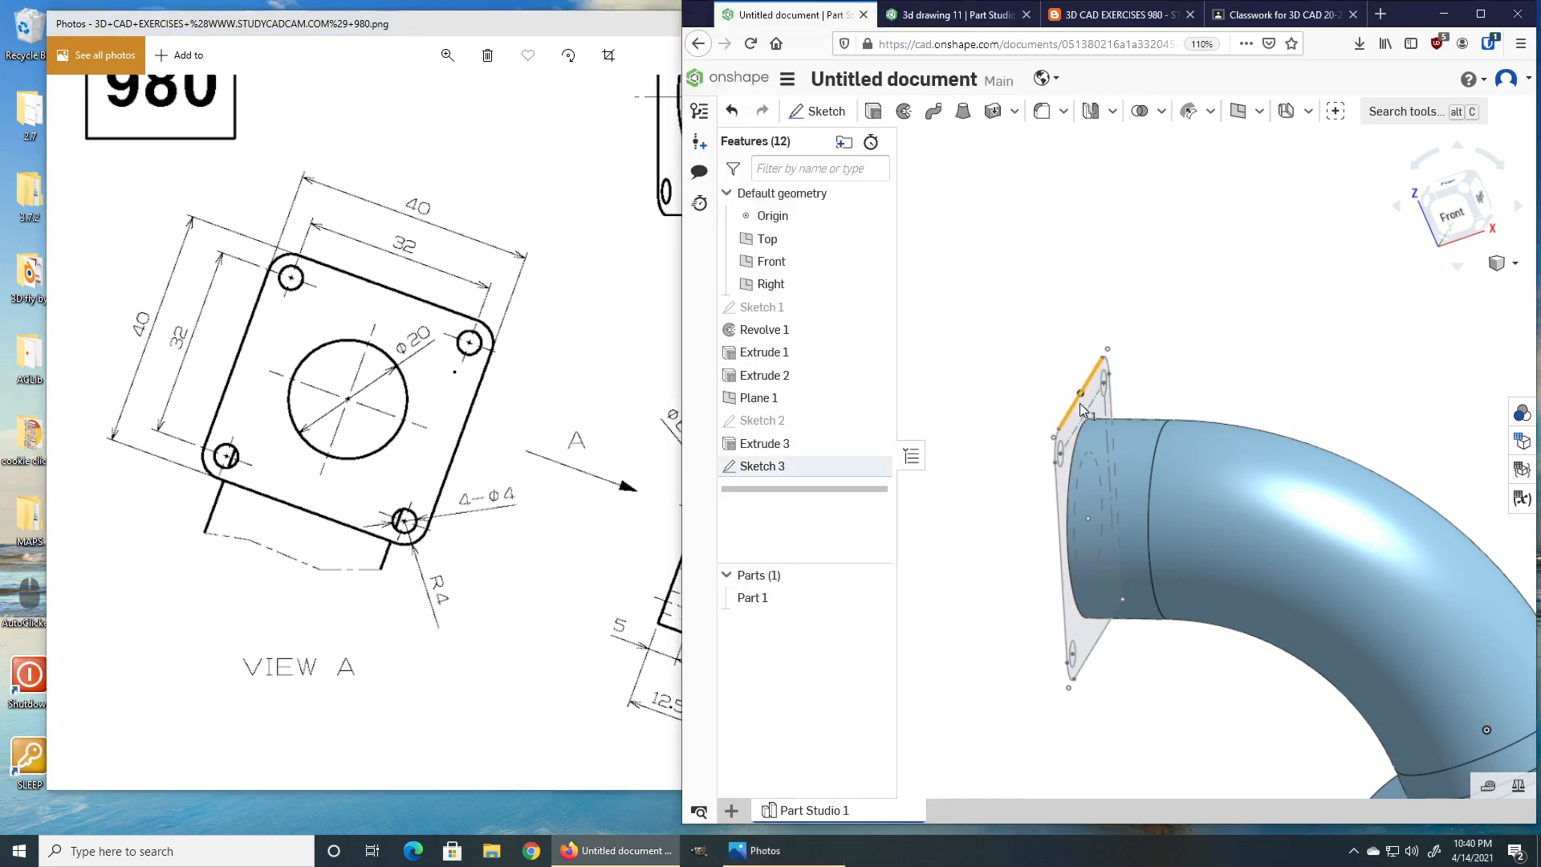
{"action": "left_click", "coordinate": [1156, 307]}
{"action": "middle_click_drag", "start_coordinate": [1150, 357], "coordinate": [1105, 298]}
{"action": "right_click_drag", "start_coordinate": [1106, 305], "coordinate": [1083, 360]}
{"action": "left_click", "coordinate": [1061, 358]}
{"action": "right_click_drag", "start_coordinate": [1179, 309], "coordinate": [1153, 296]}
{"action": "left_click", "coordinate": [874, 113]}
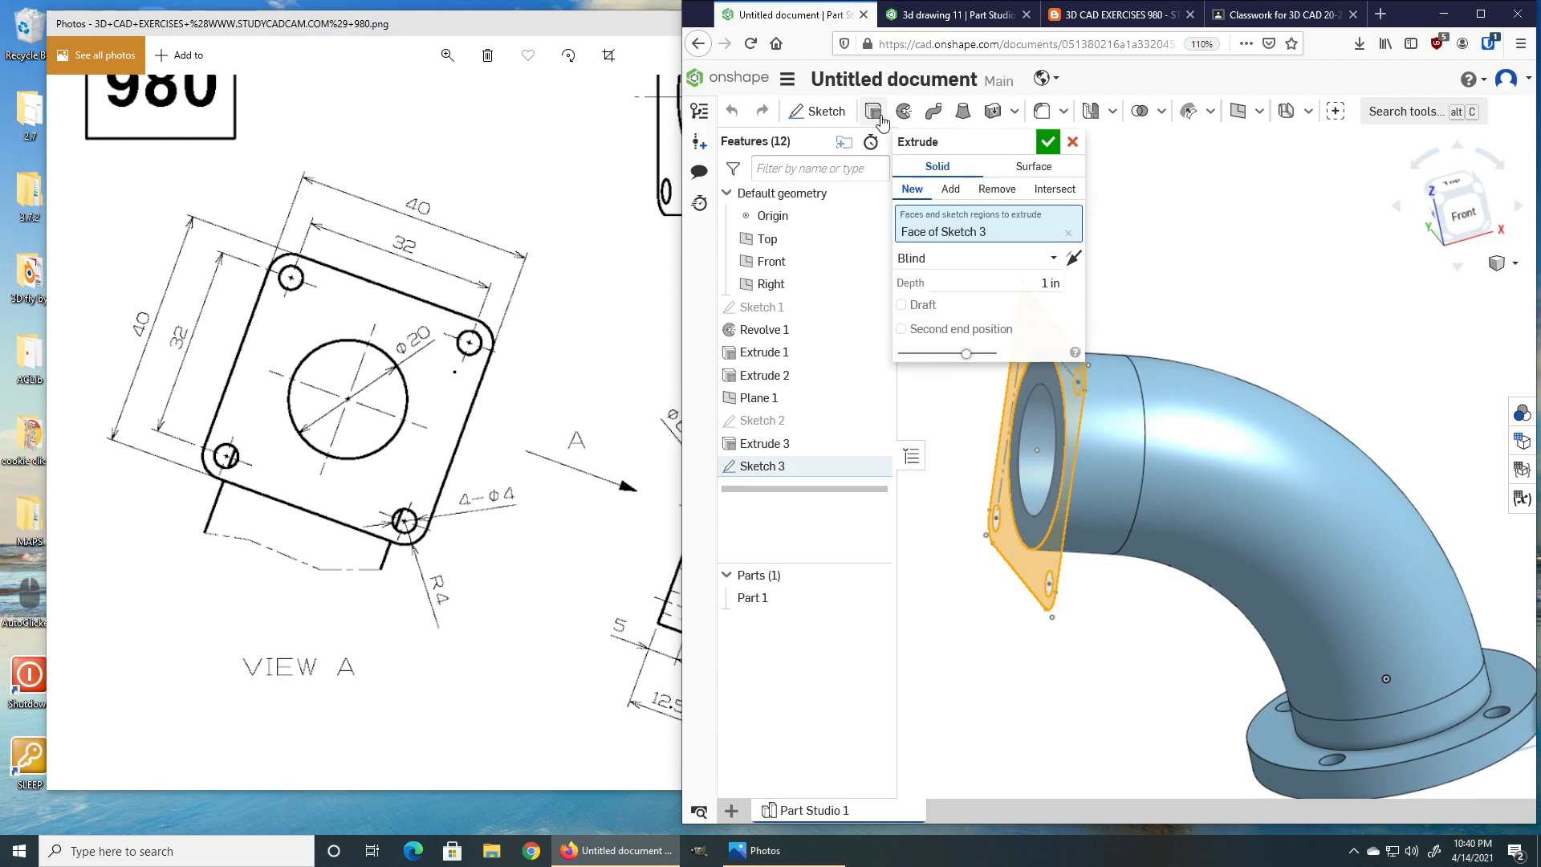
{"action": "left_click", "coordinate": [1073, 258]}
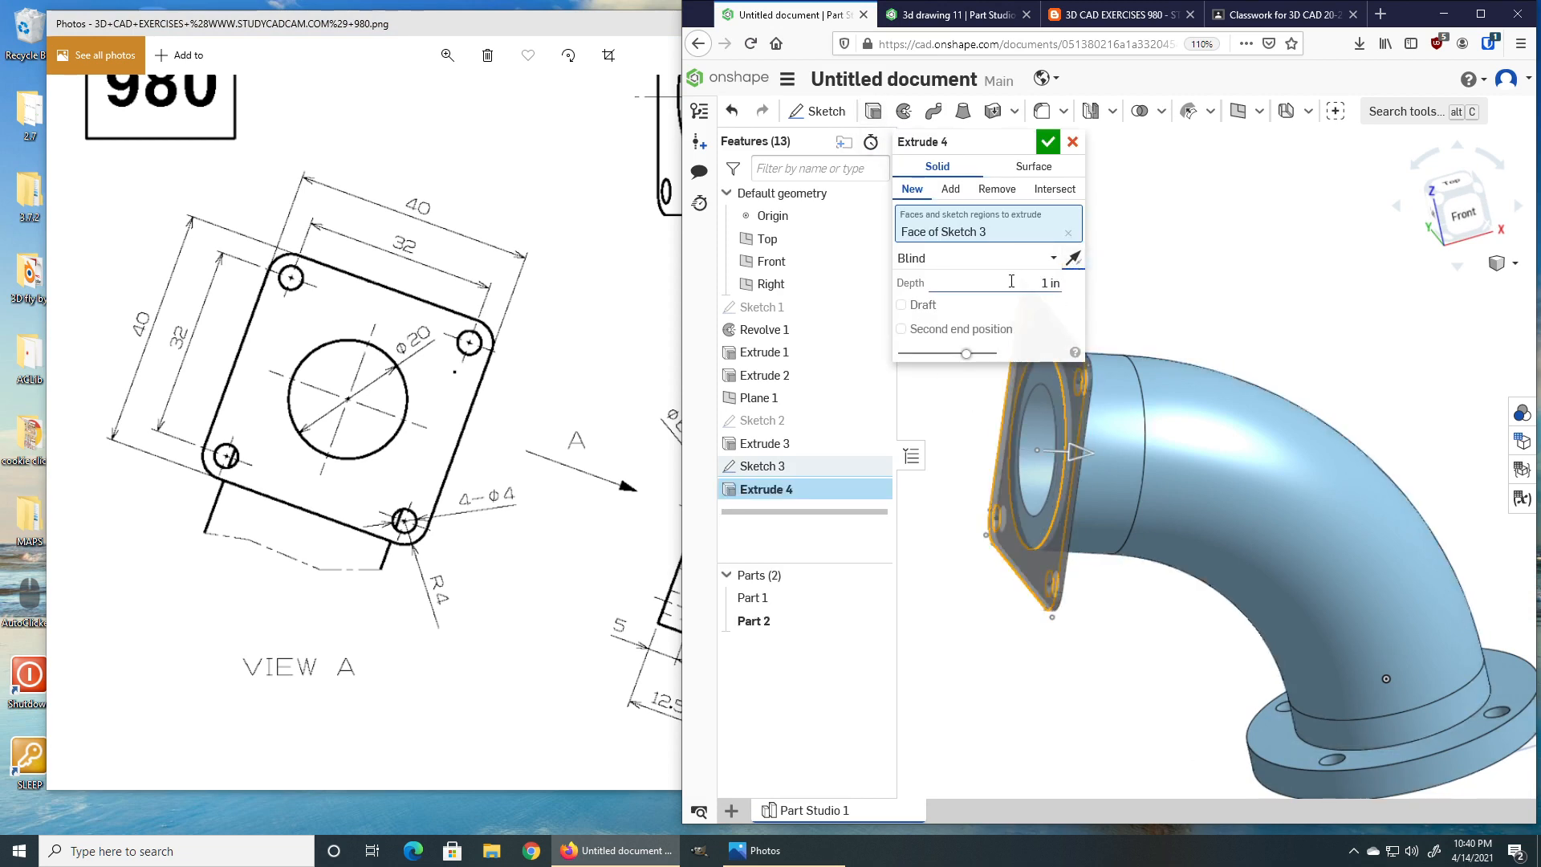
{"action": "left_click", "coordinate": [651, 649]}
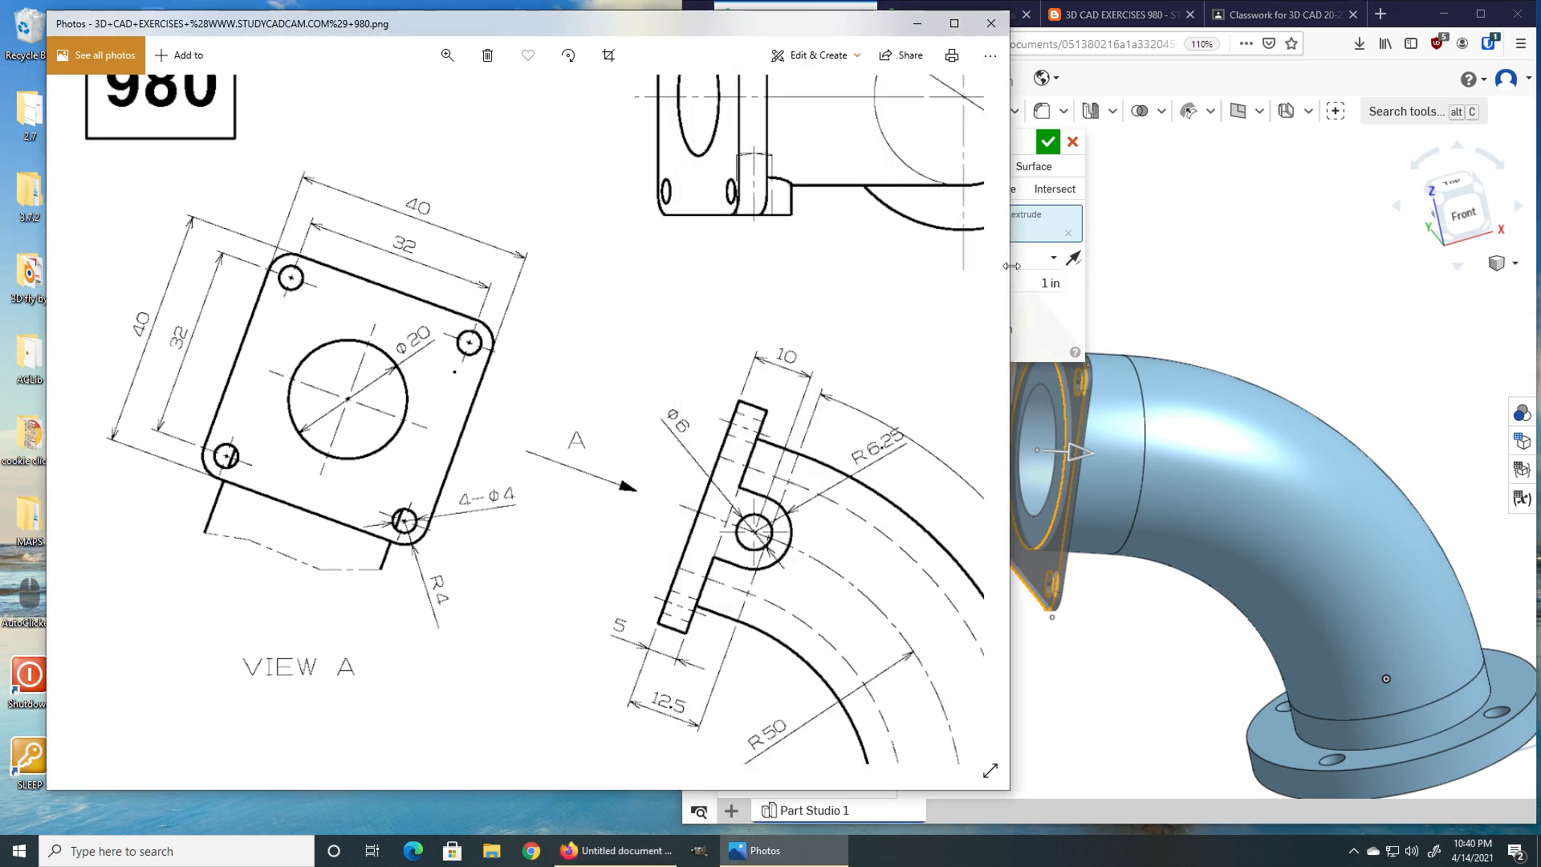
{"action": "left_click", "coordinate": [1026, 284]}
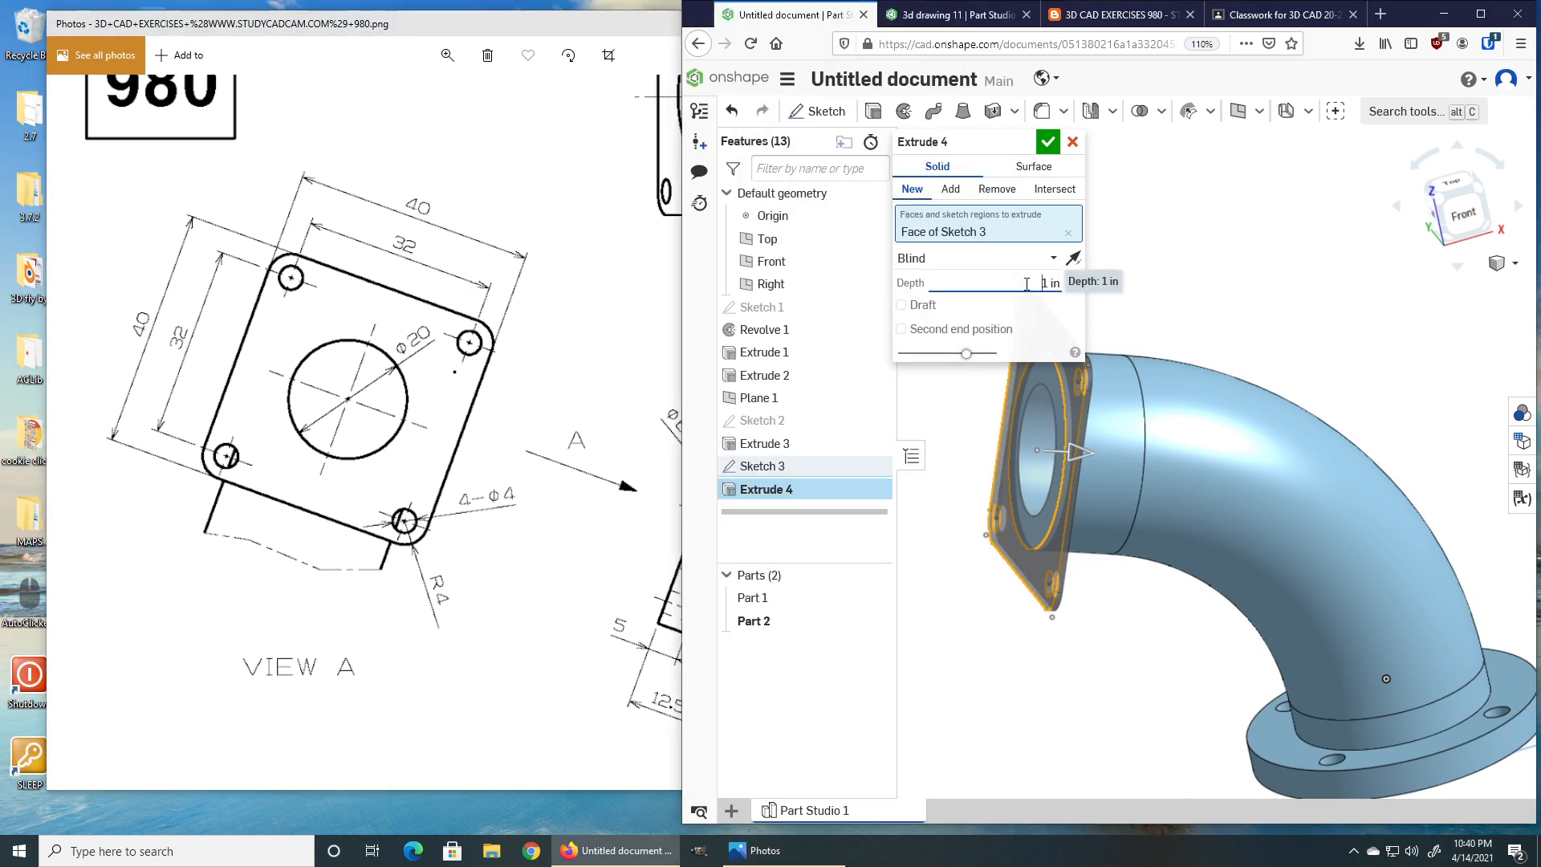
{"action": "left_click", "coordinate": [950, 188]}
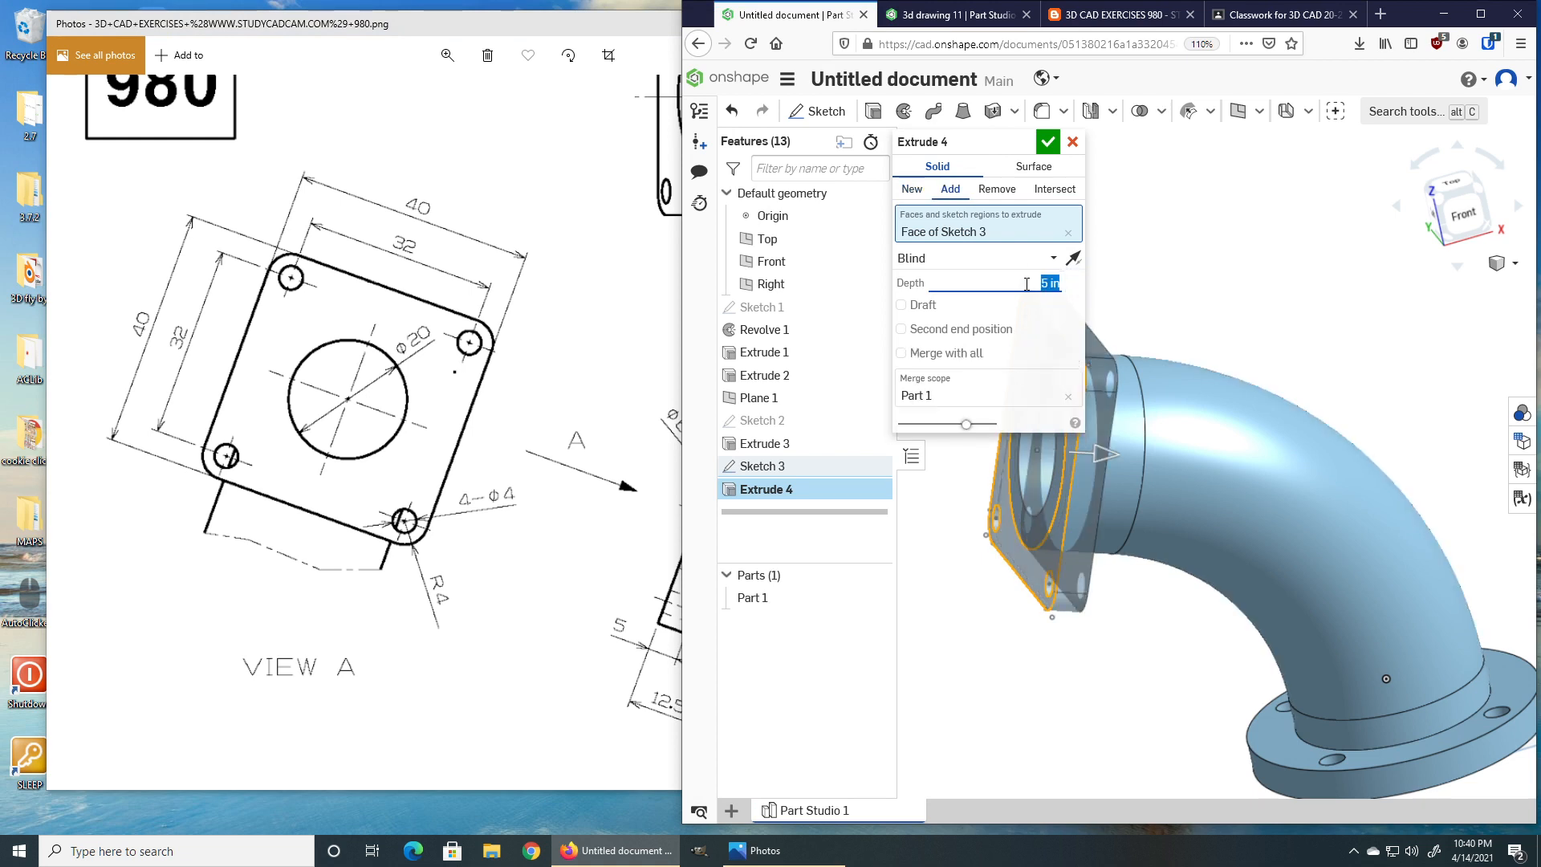
{"action": "left_click", "coordinate": [1047, 142]}
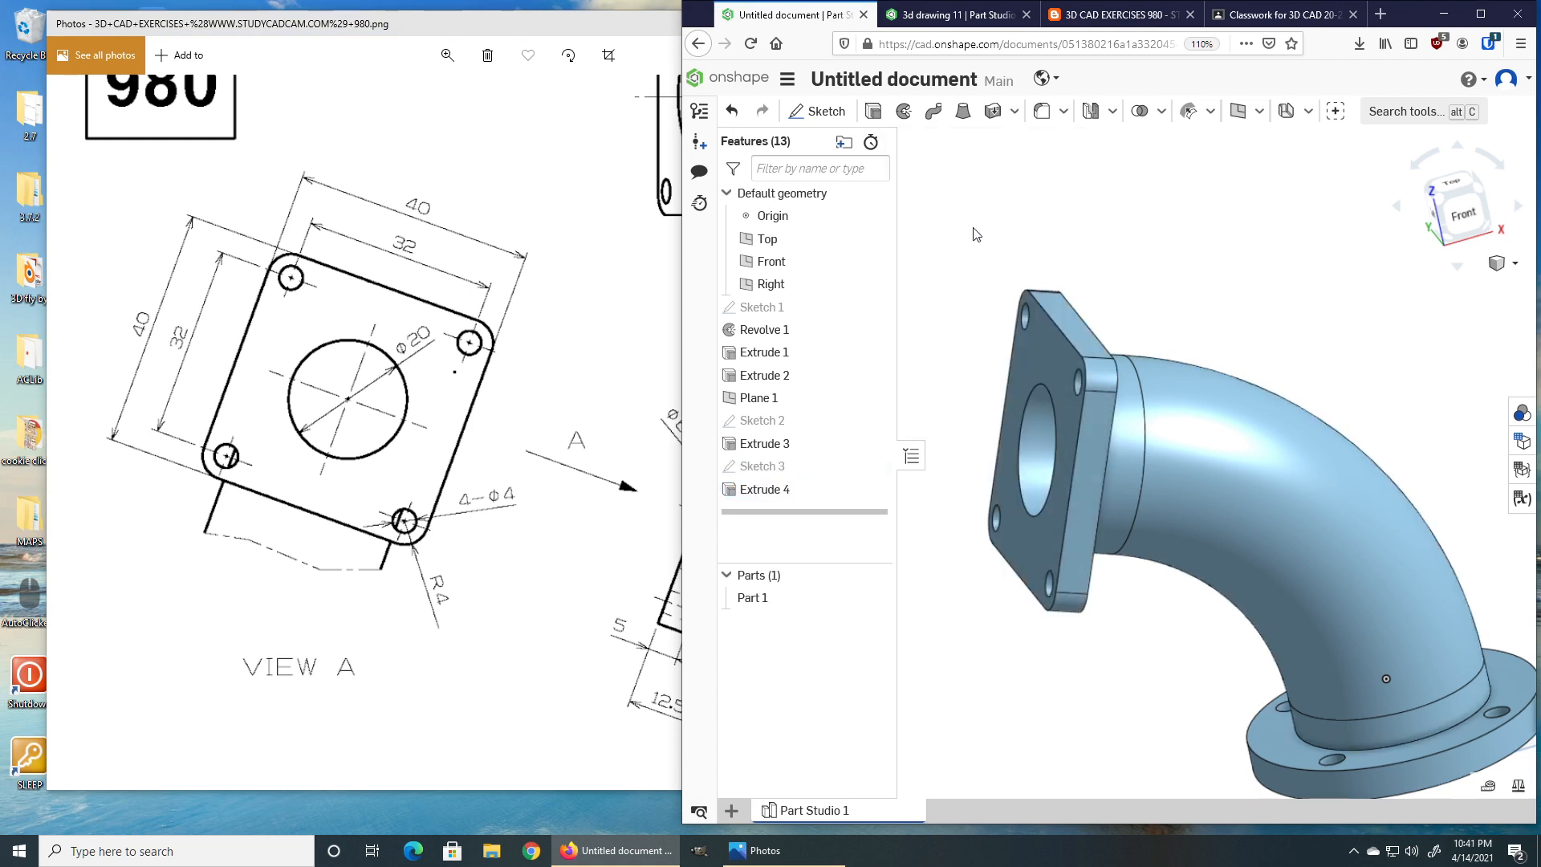
Examine the elbow model and pan the reference drawing to study the side lug detail on the flange.
{"action": "right_click_drag", "start_coordinate": [1054, 301], "coordinate": [1308, 648]}
{"action": "middle_click_drag", "start_coordinate": [1309, 649], "coordinate": [1225, 468]}
{"action": "right_click_drag", "start_coordinate": [1197, 423], "coordinate": [1203, 522]}
{"action": "left_click", "coordinate": [775, 849]}
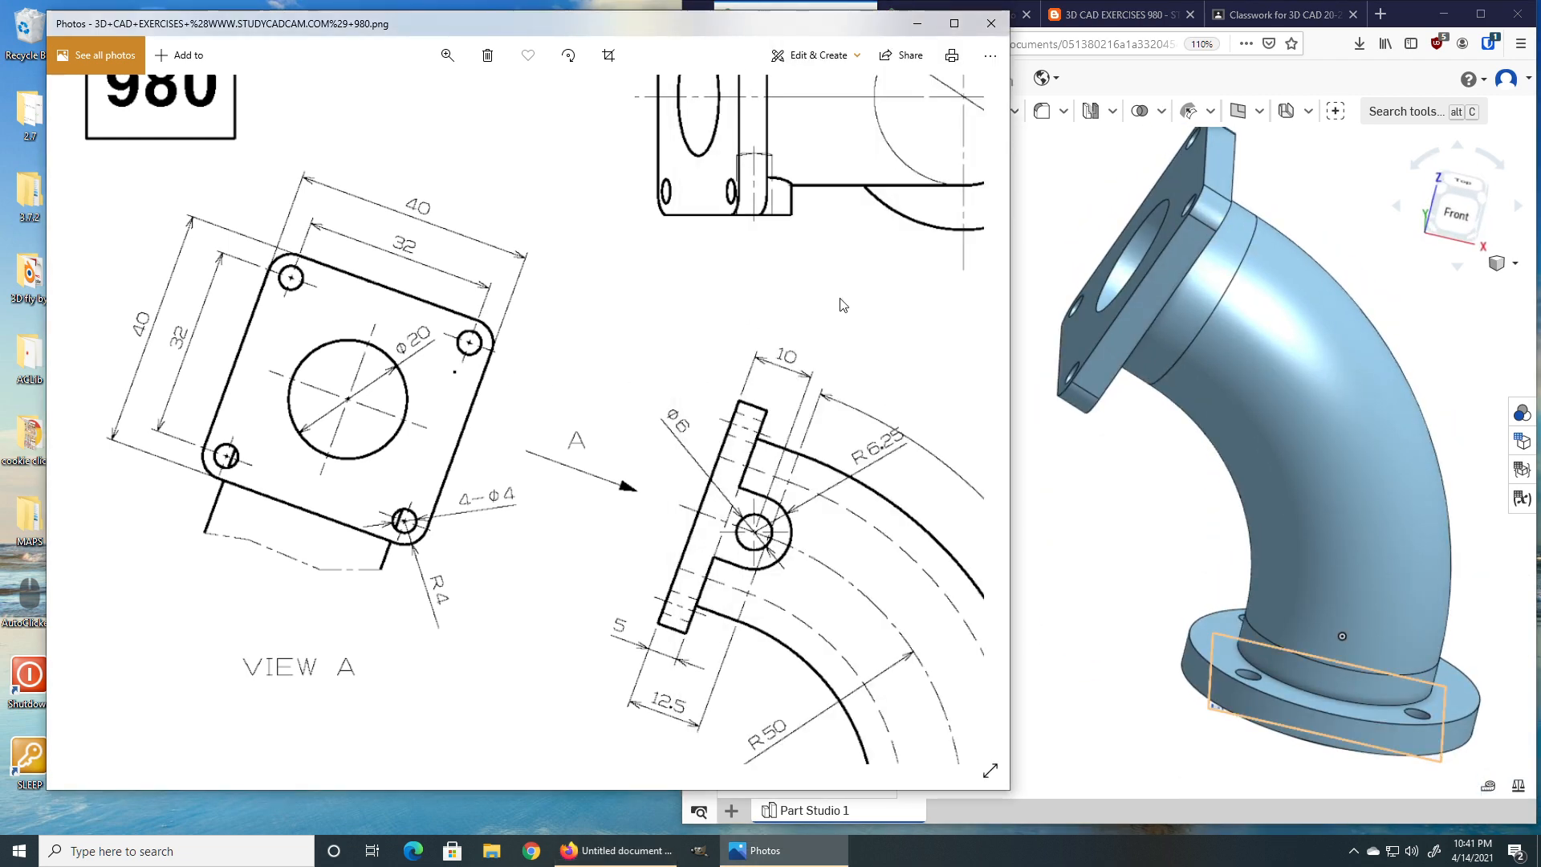
{"action": "left_click_drag", "start_coordinate": [740, 313], "coordinate": [665, 455]}
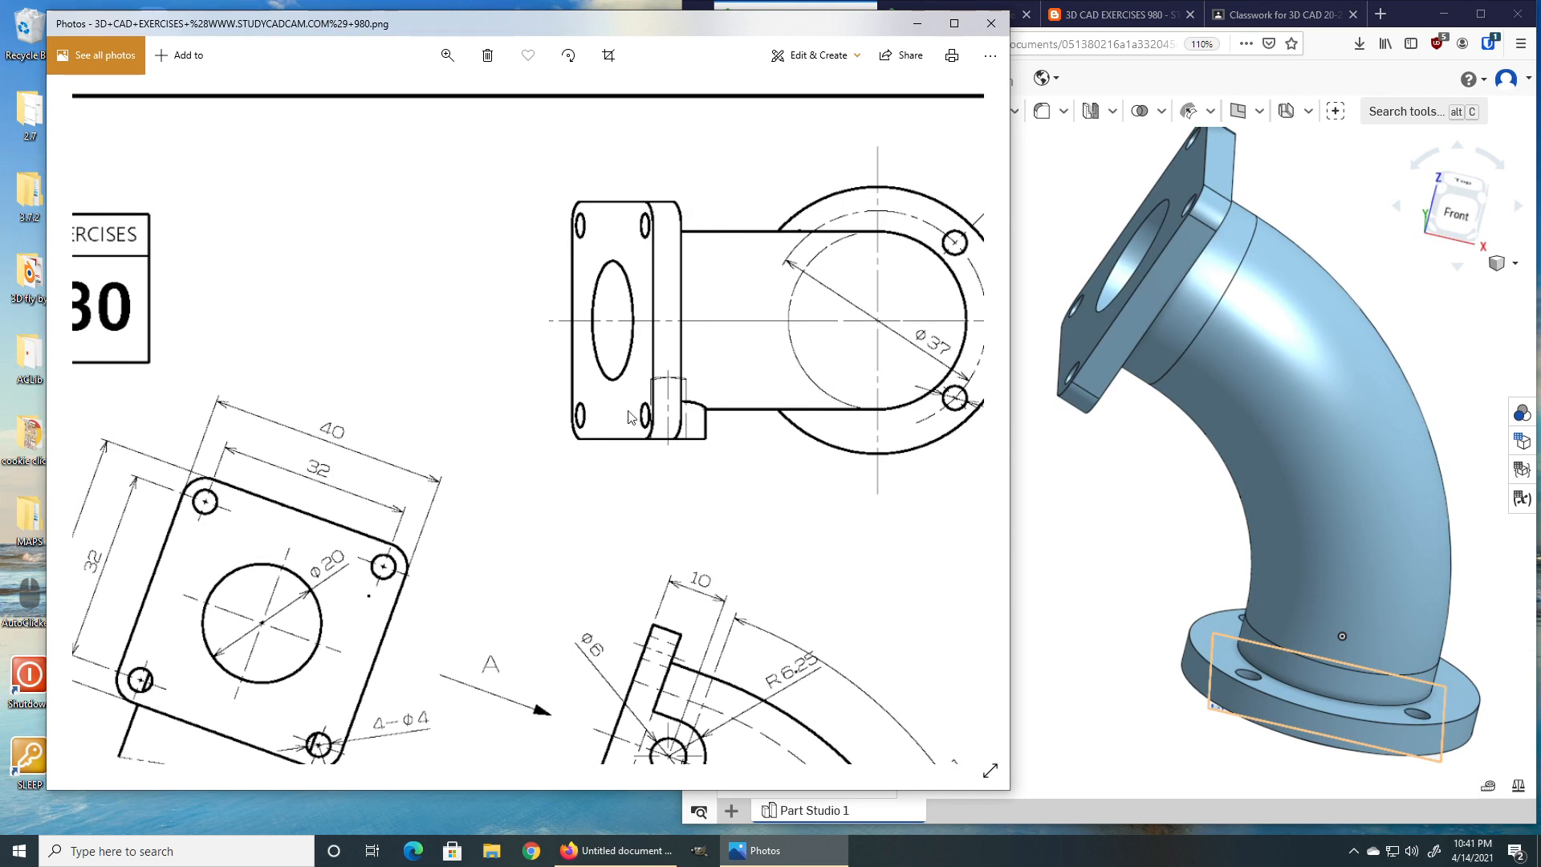
{"action": "mouse_move", "coordinate": [673, 523]}
{"action": "left_mouse_down"}
{"action": "mouse_move", "coordinate": [702, 478]}
{"action": "mouse_move", "coordinate": [685, 351]}
{"action": "mouse_move", "coordinate": [635, 249]}
{"action": "left_mouse_up"}
{"action": "mouse_move", "coordinate": [768, 293]}
{"action": "left_mouse_down"}
{"action": "mouse_move", "coordinate": [498, 229]}
{"action": "mouse_move", "coordinate": [505, 193]}
{"action": "left_mouse_up"}
Start a sketch on the flange's side face and draw two concentric circles for the lug near the pipe.
{"action": "left_click", "coordinate": [1156, 297]}
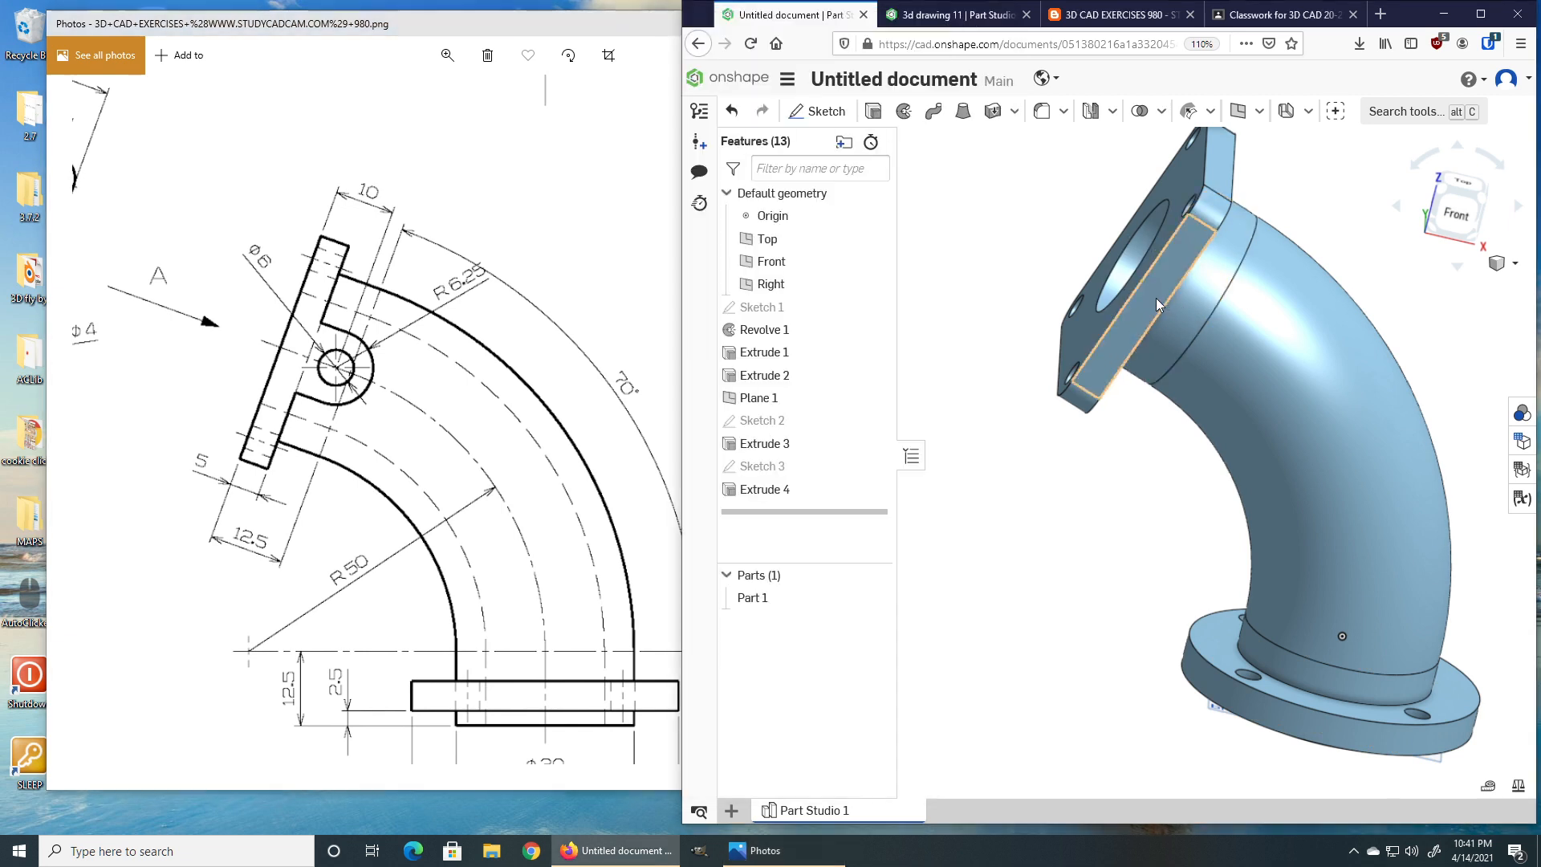
{"action": "left_click", "coordinate": [816, 111]}
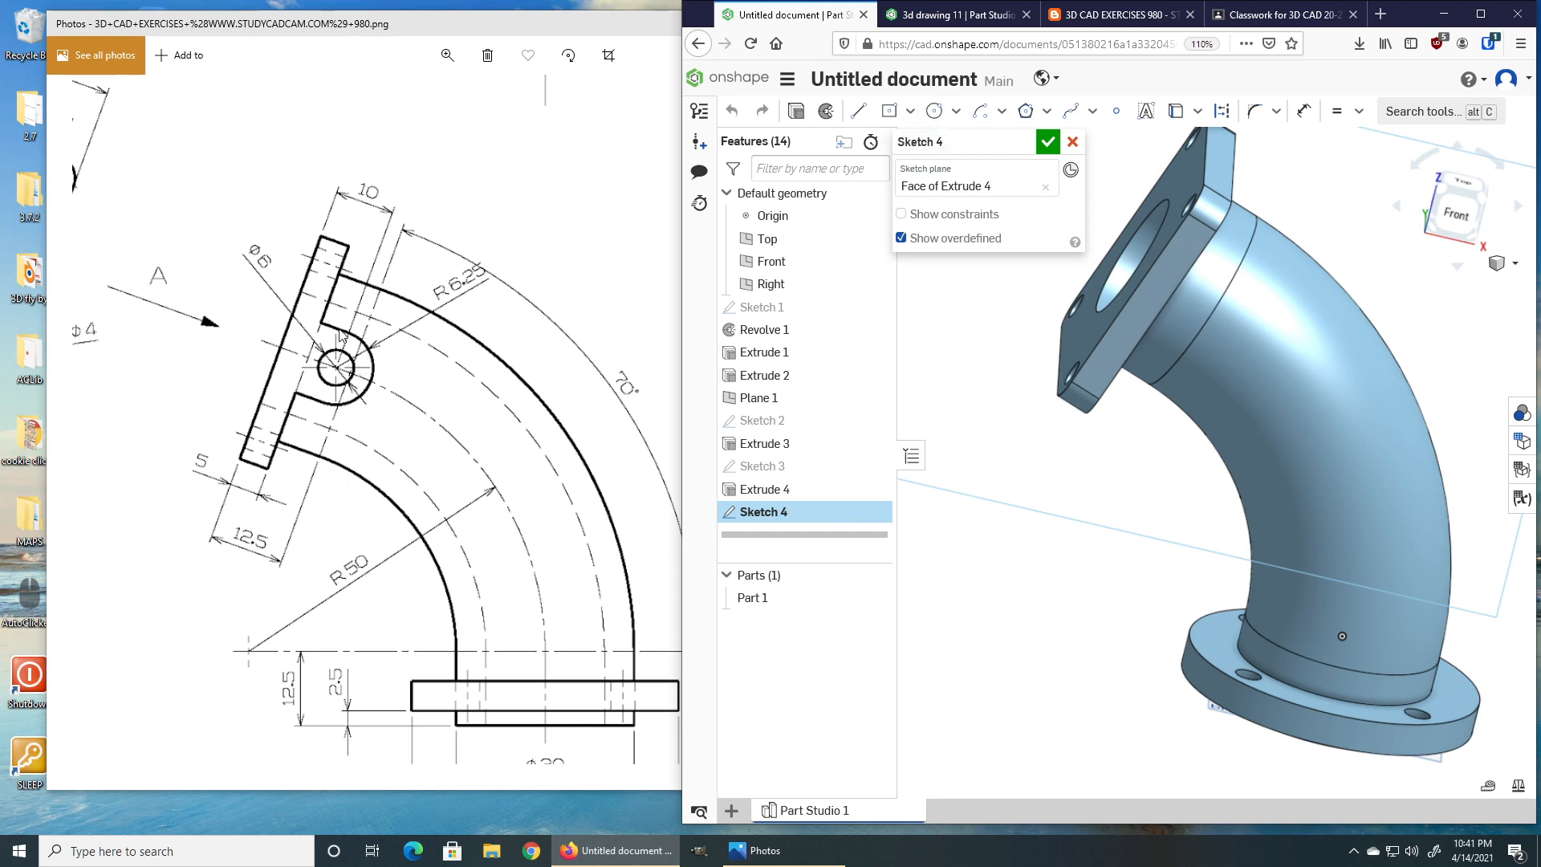
{"action": "left_click", "coordinate": [934, 111]}
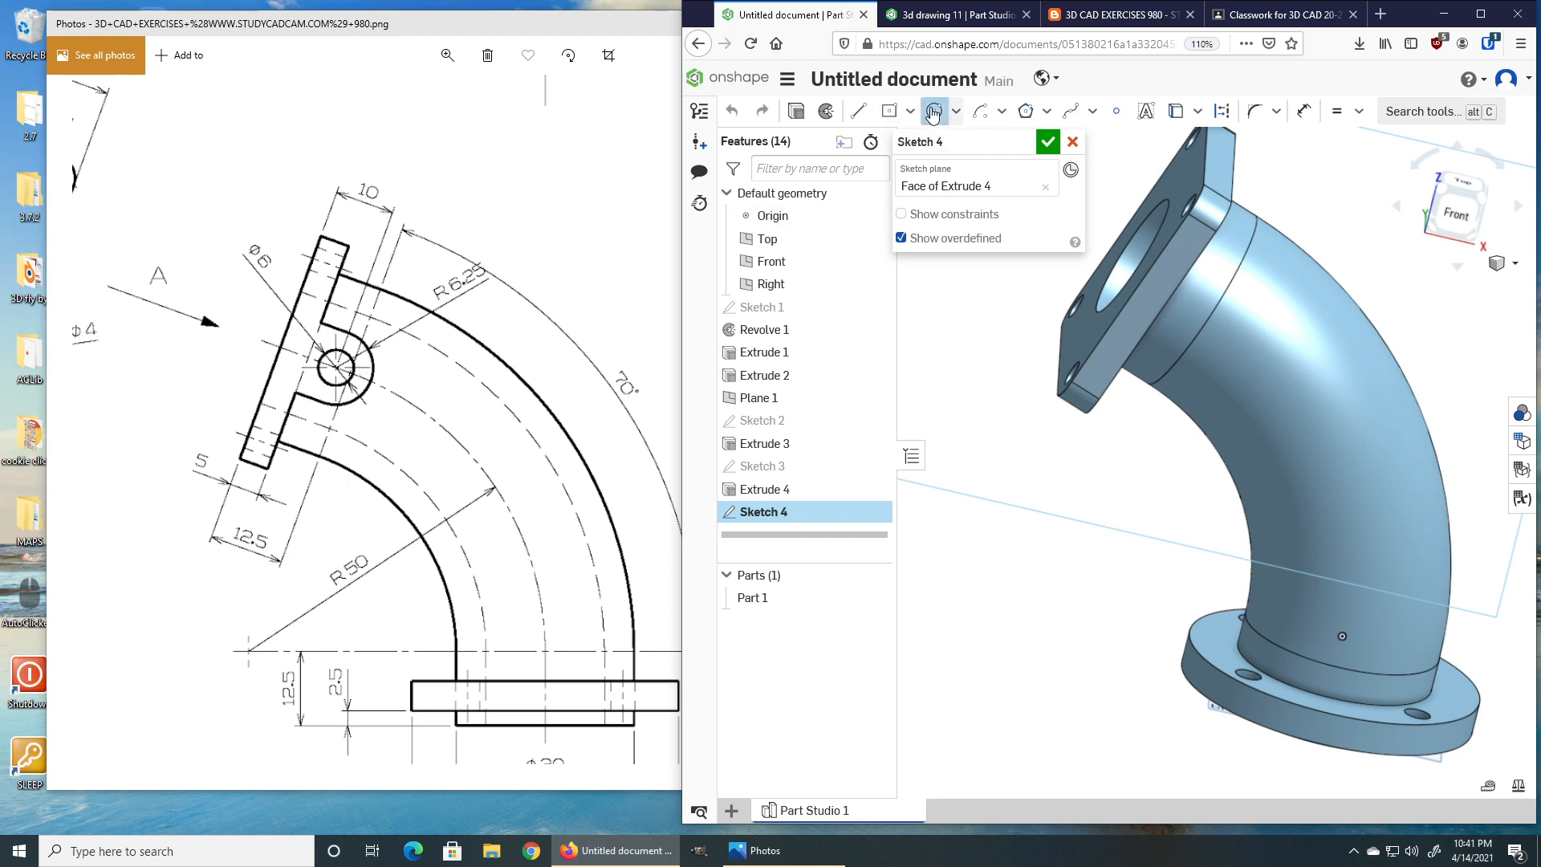
{"action": "left_click", "coordinate": [1196, 331]}
{"action": "left_click", "coordinate": [1161, 323]}
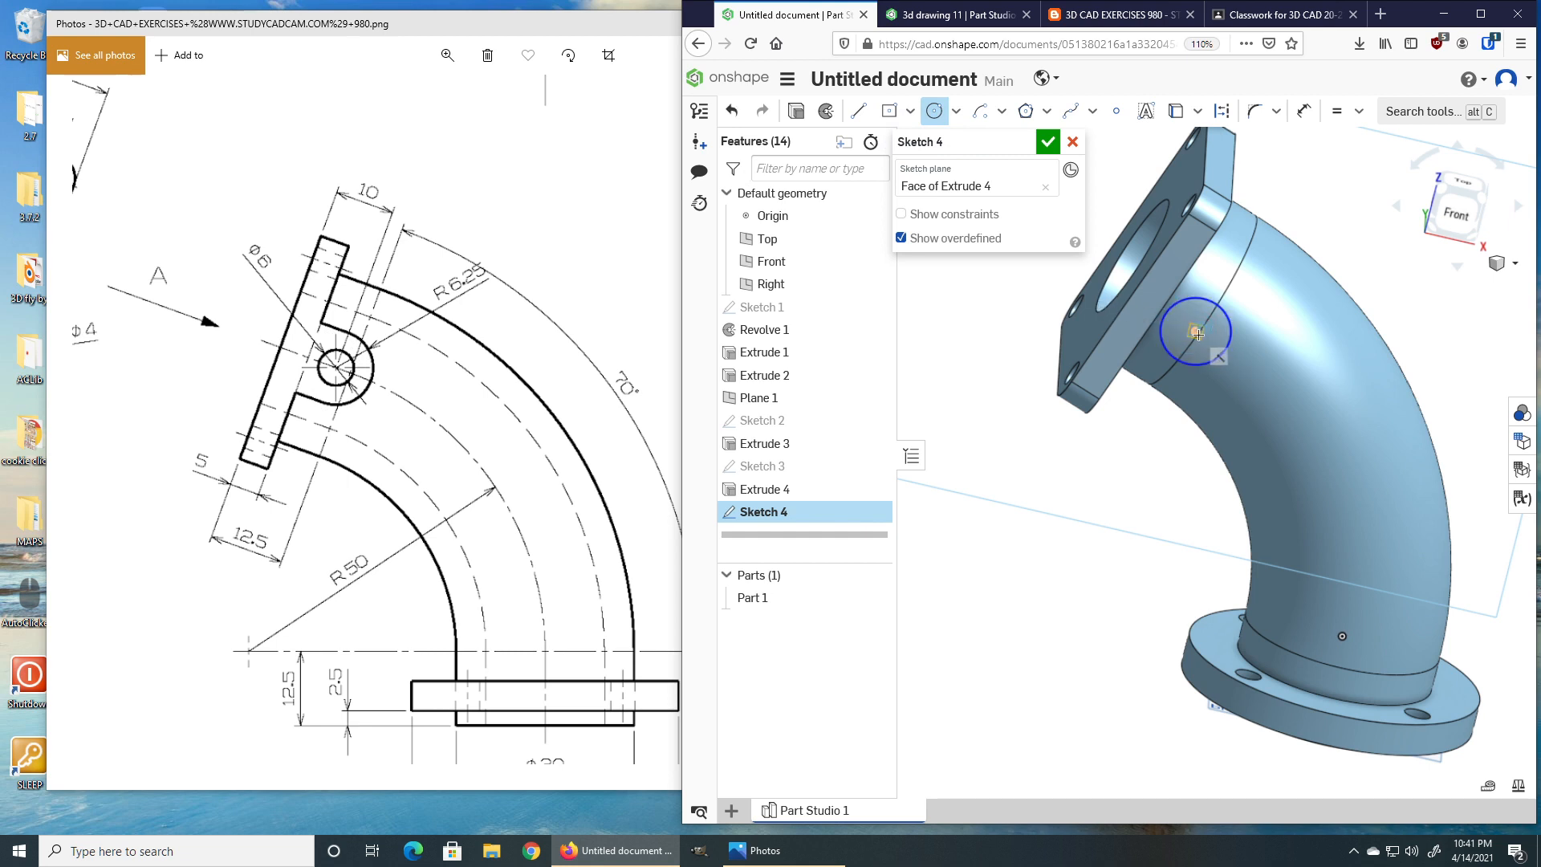
{"action": "left_click", "coordinate": [1196, 330]}
{"action": "left_click", "coordinate": [1175, 327]}
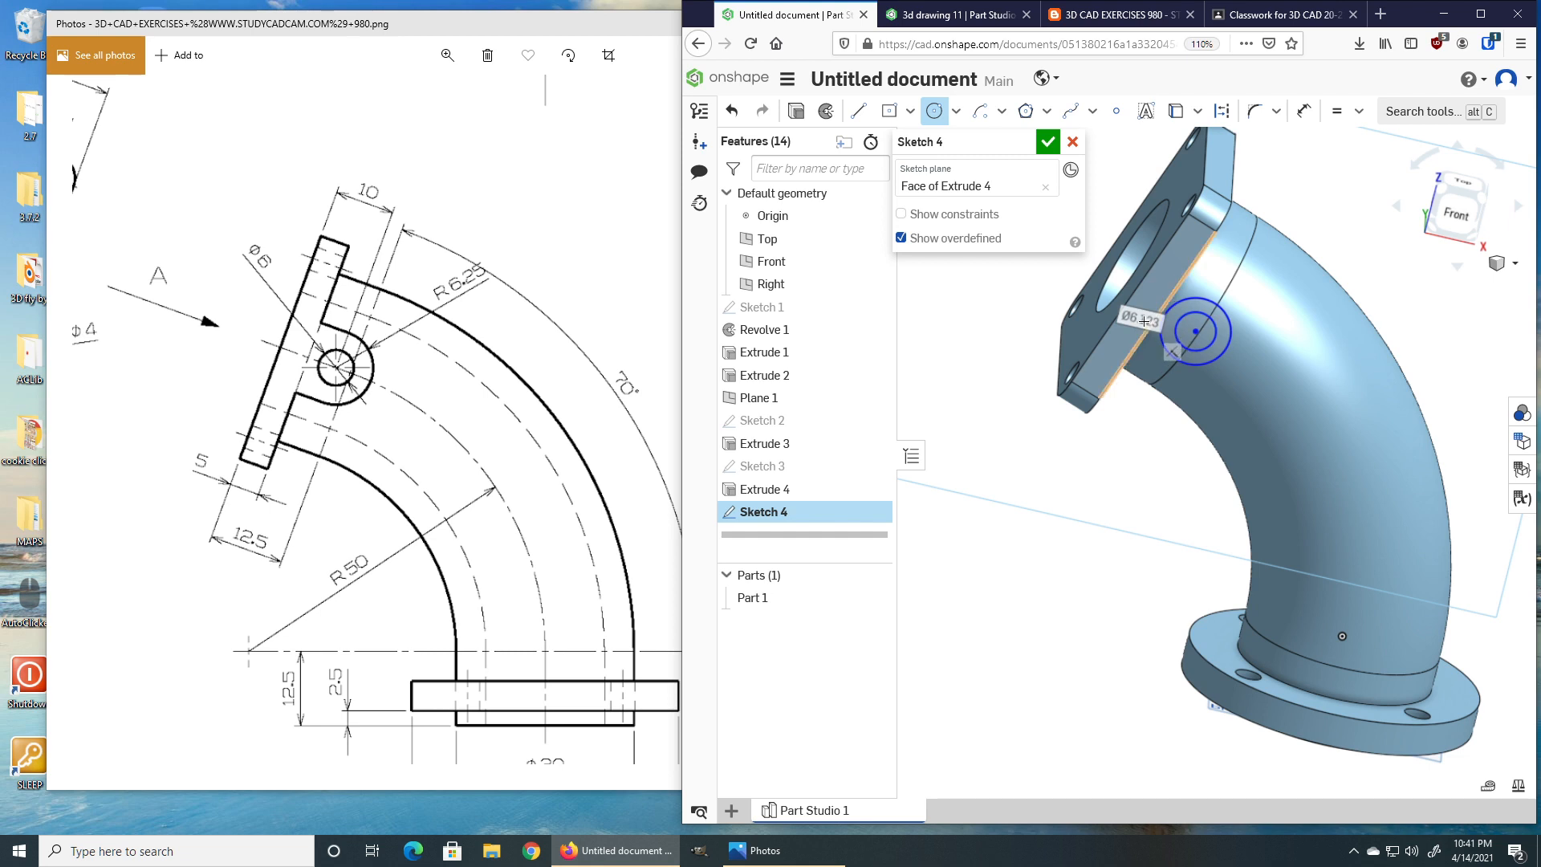
{"action": "scroll", "coordinate": [1139, 342], "scroll_direction": "up", "scroll_amount": 3}
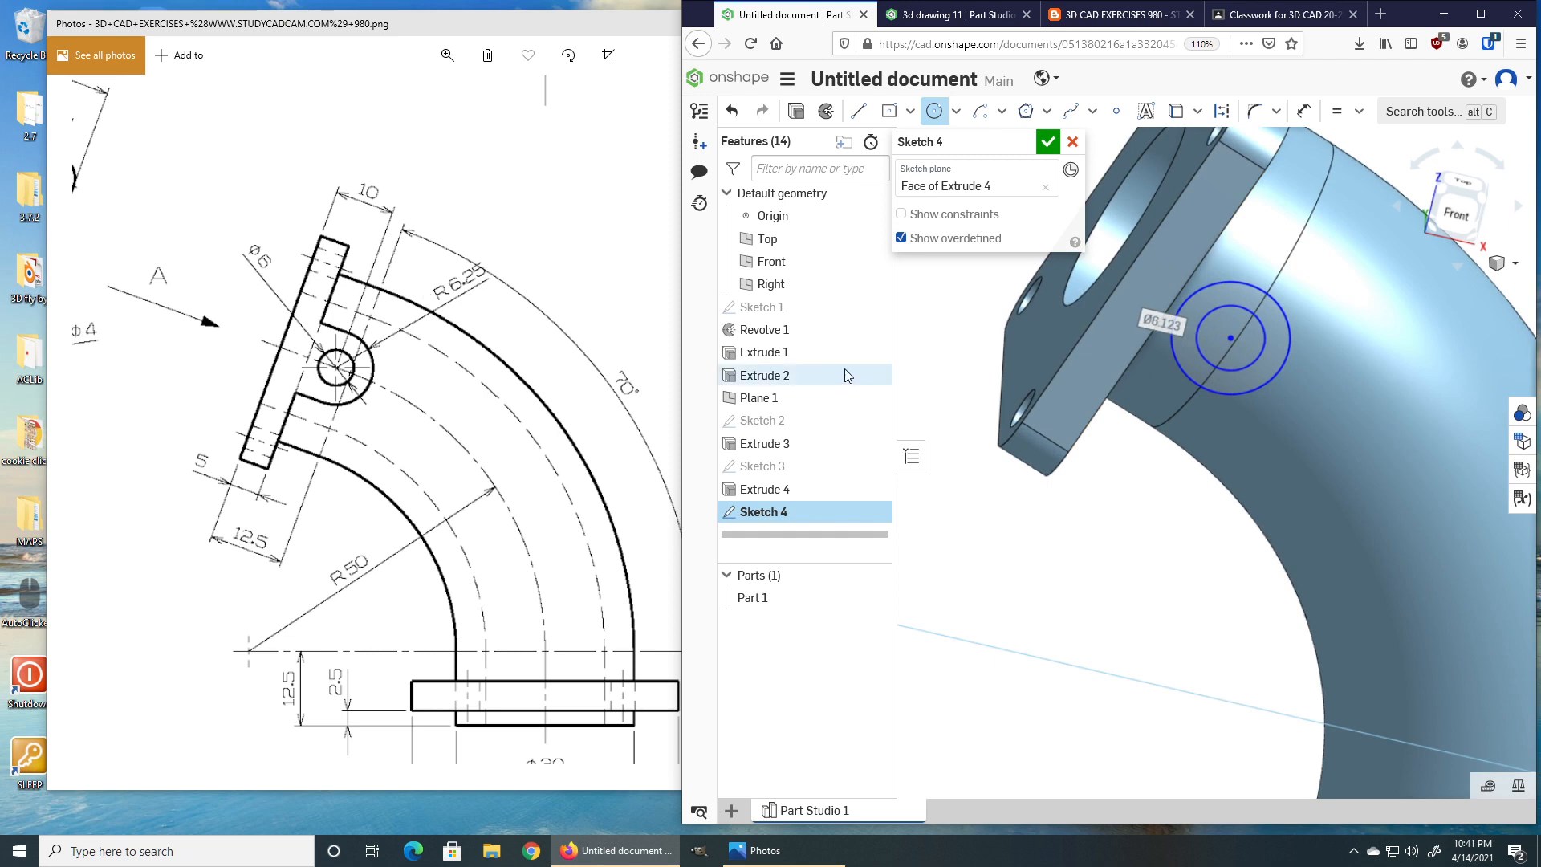
Set the inner circle's diameter to 6 and dimension the outer circle's diameter as 12.5.
{"action": "left_click", "coordinate": [1017, 386]}
{"action": "type", "text": "6"}
{"action": "key", "text": "Return"}
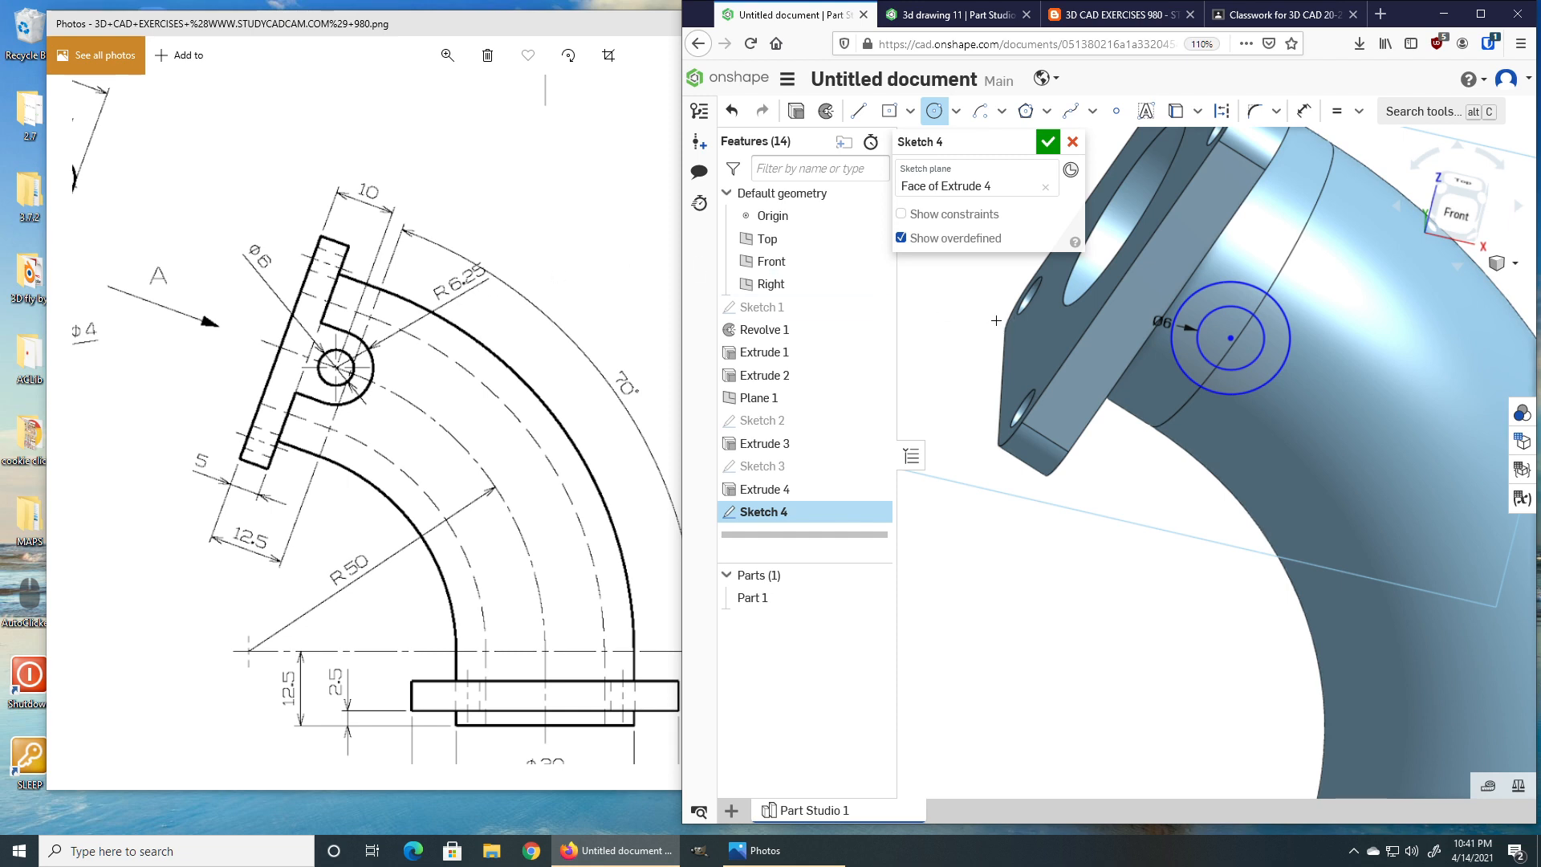
{"action": "key", "text": "m"}
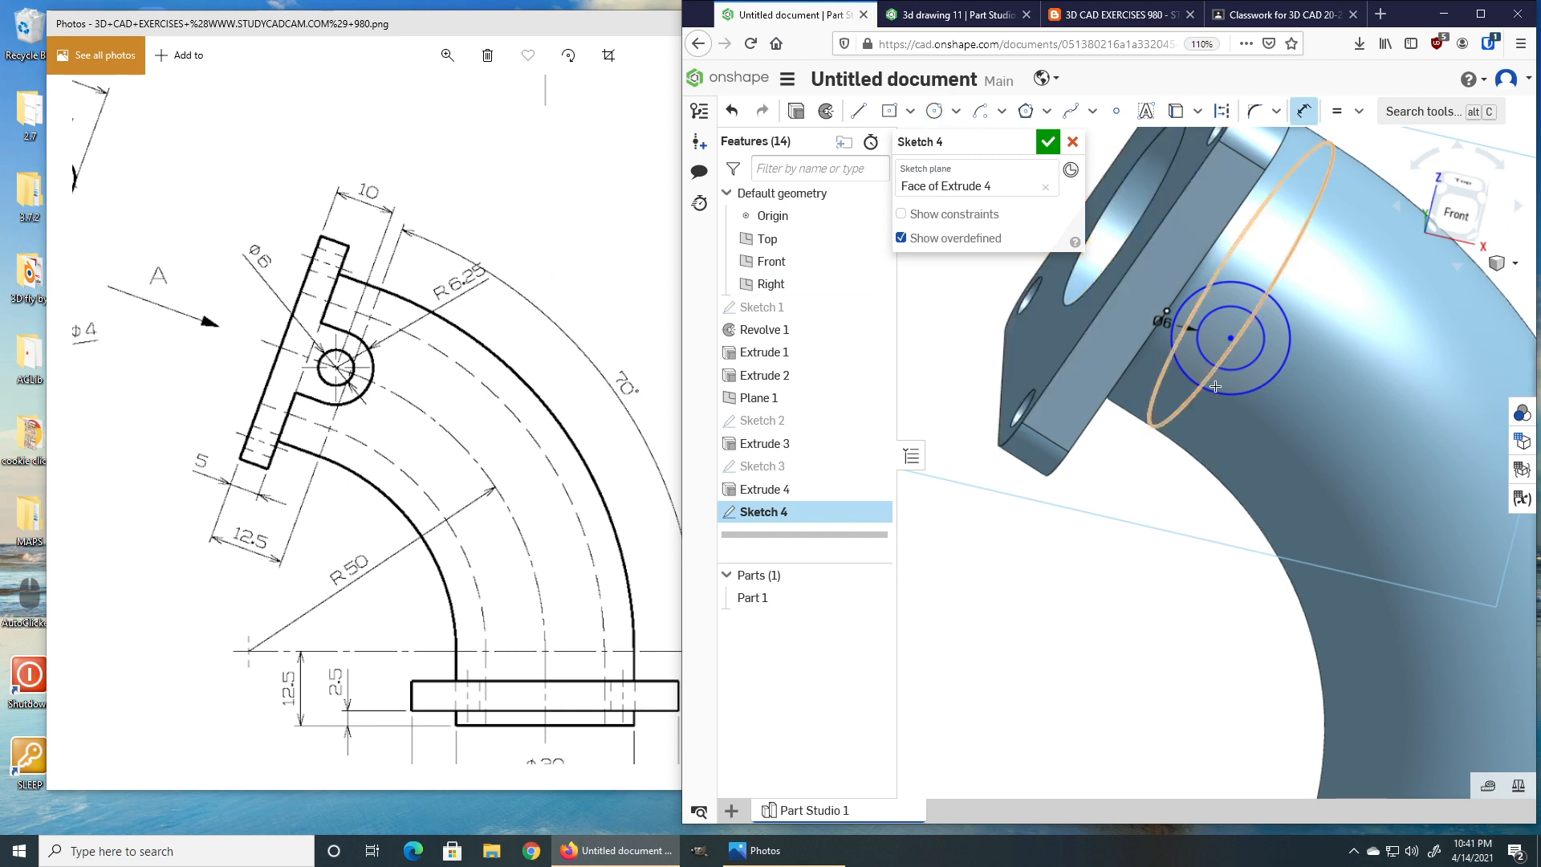
{"action": "left_click", "coordinate": [1258, 387]}
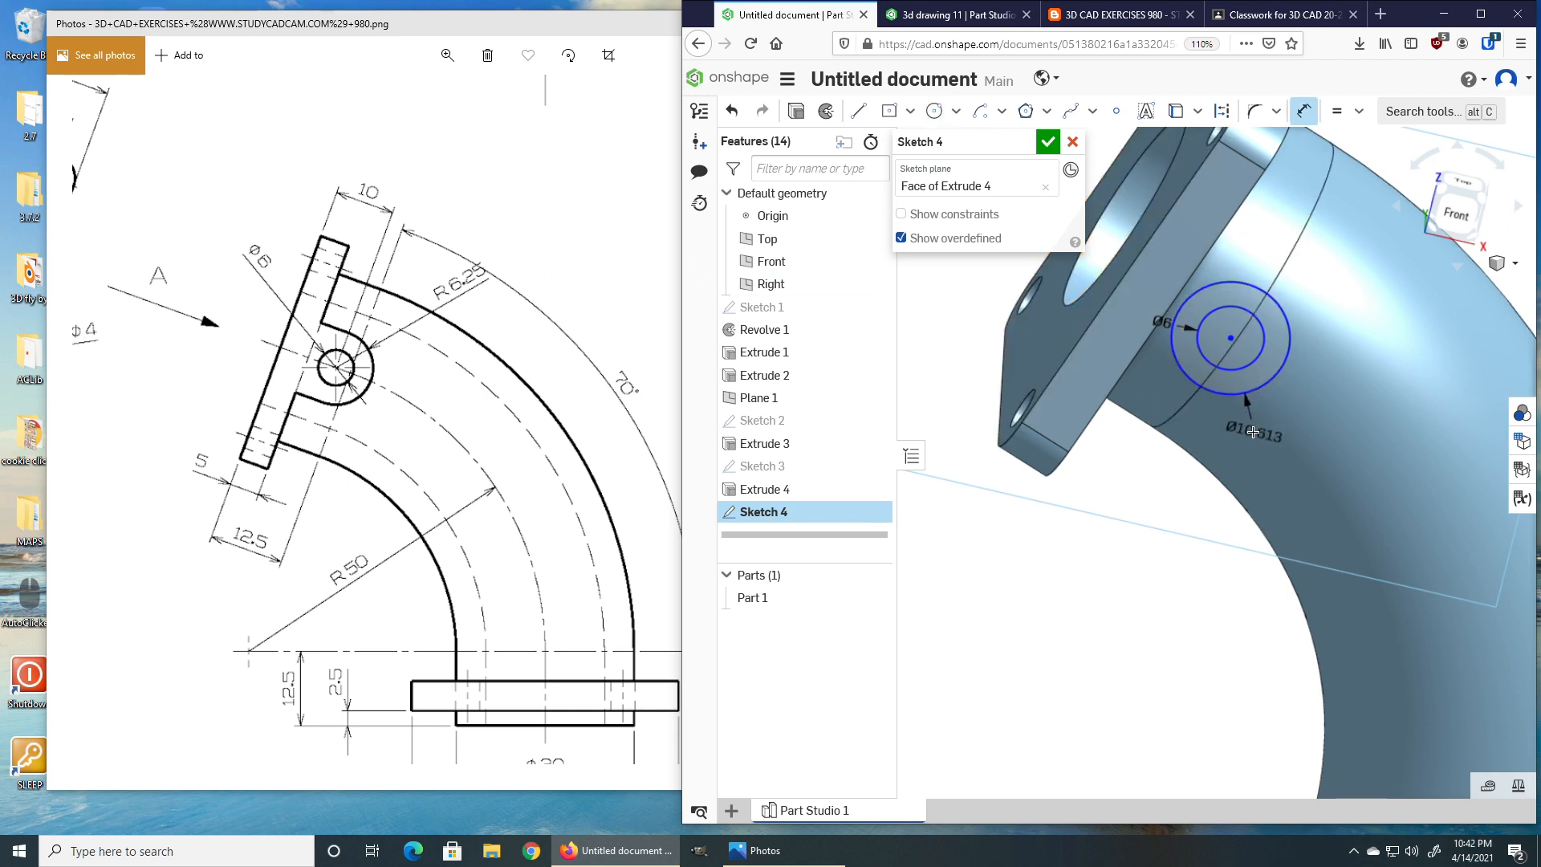
{"action": "left_click", "coordinate": [1252, 442]}
{"action": "type", "text": "12.5"}
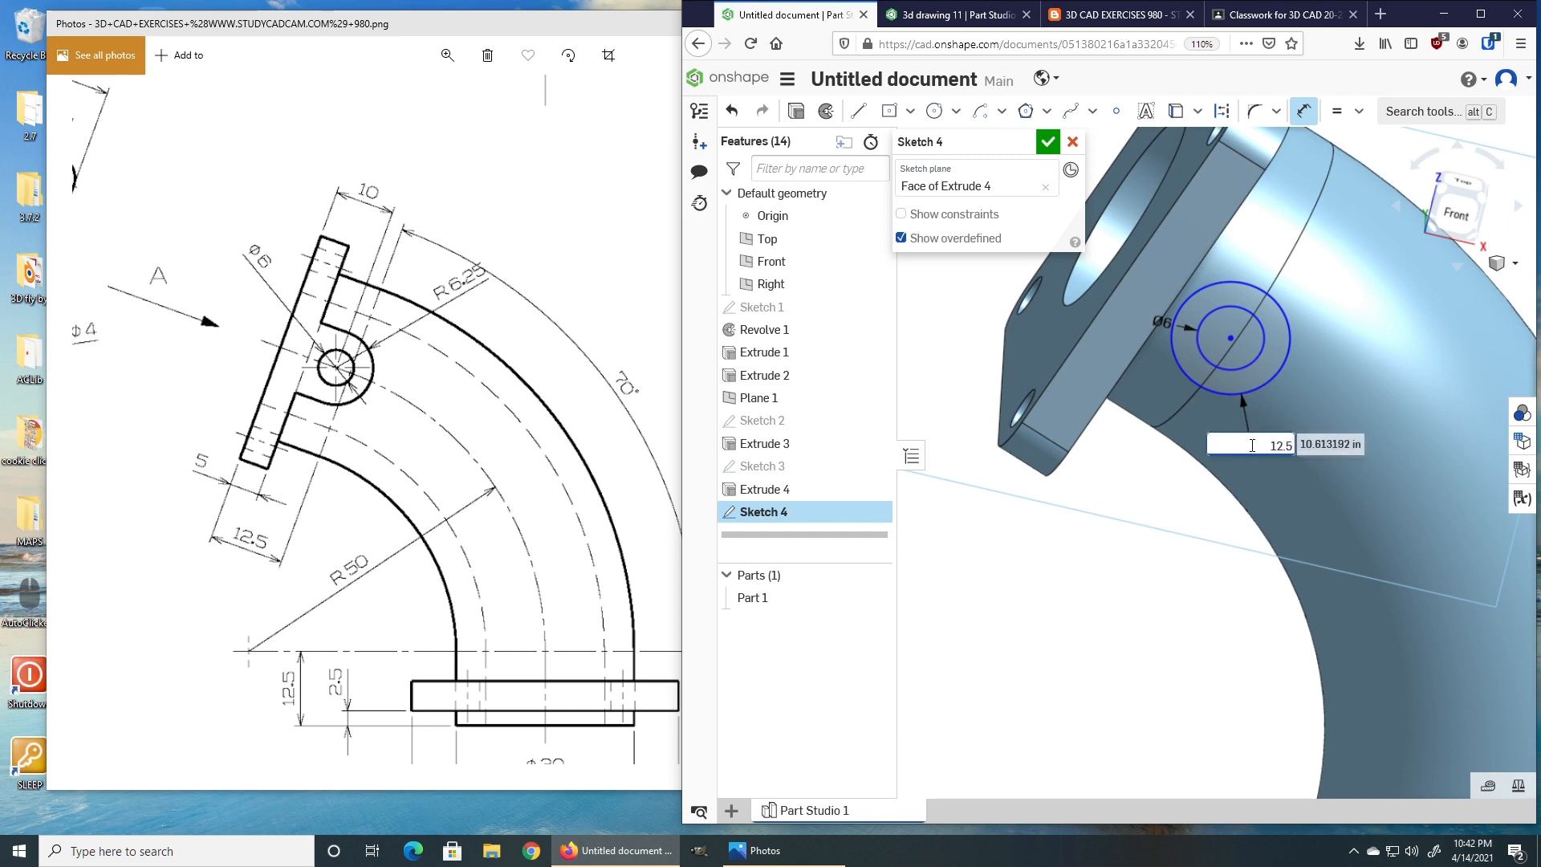
{"action": "key", "text": "Return"}
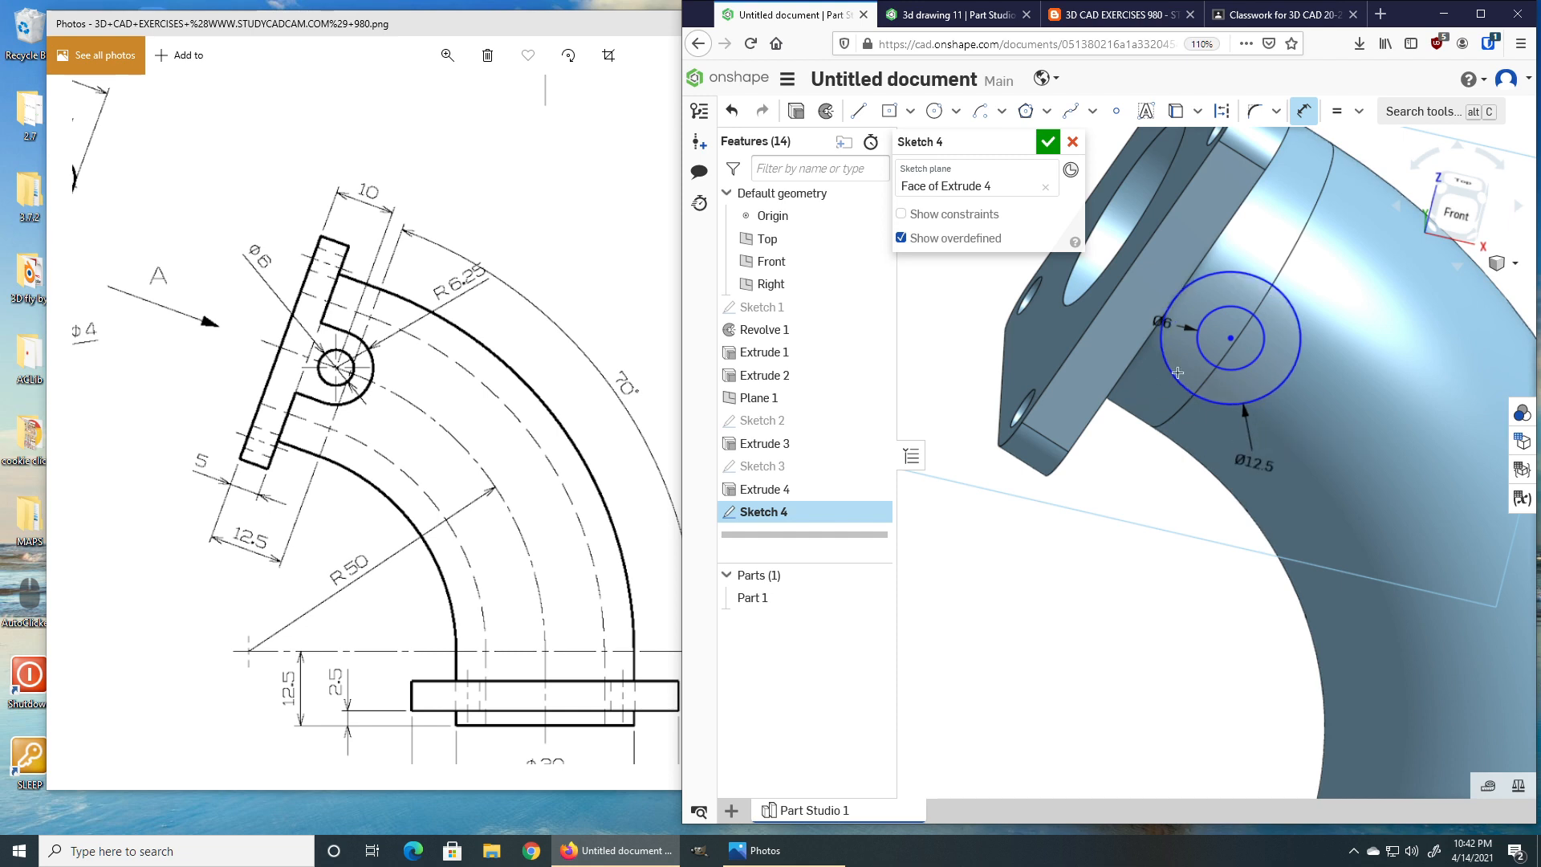
Draw the lug's two side lines from the outer circle back to the flange edge.
{"action": "key", "text": "l"}
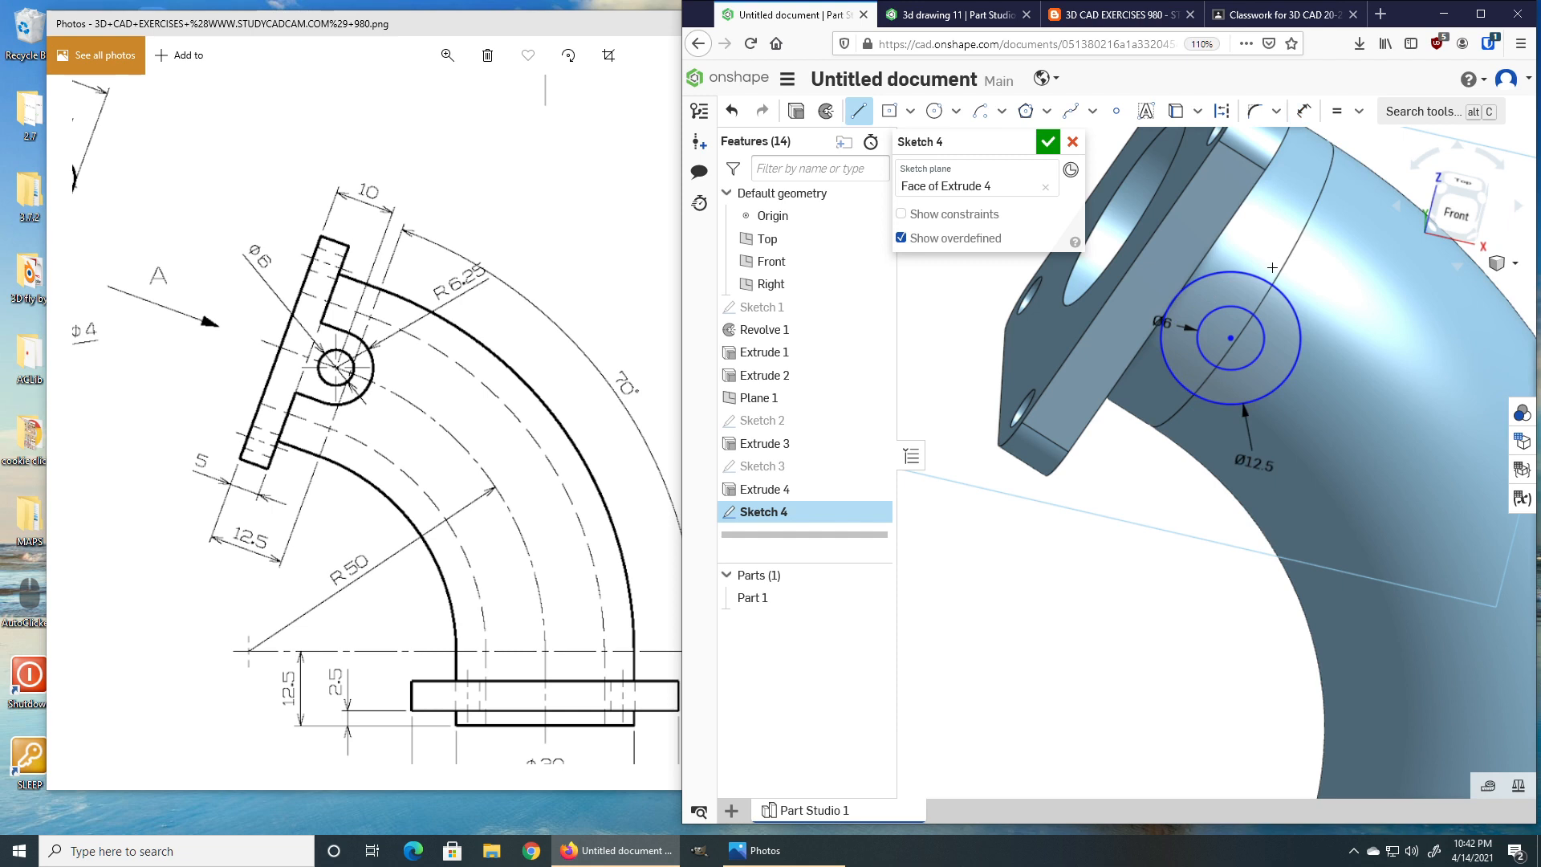
{"action": "left_click", "coordinate": [1281, 290]}
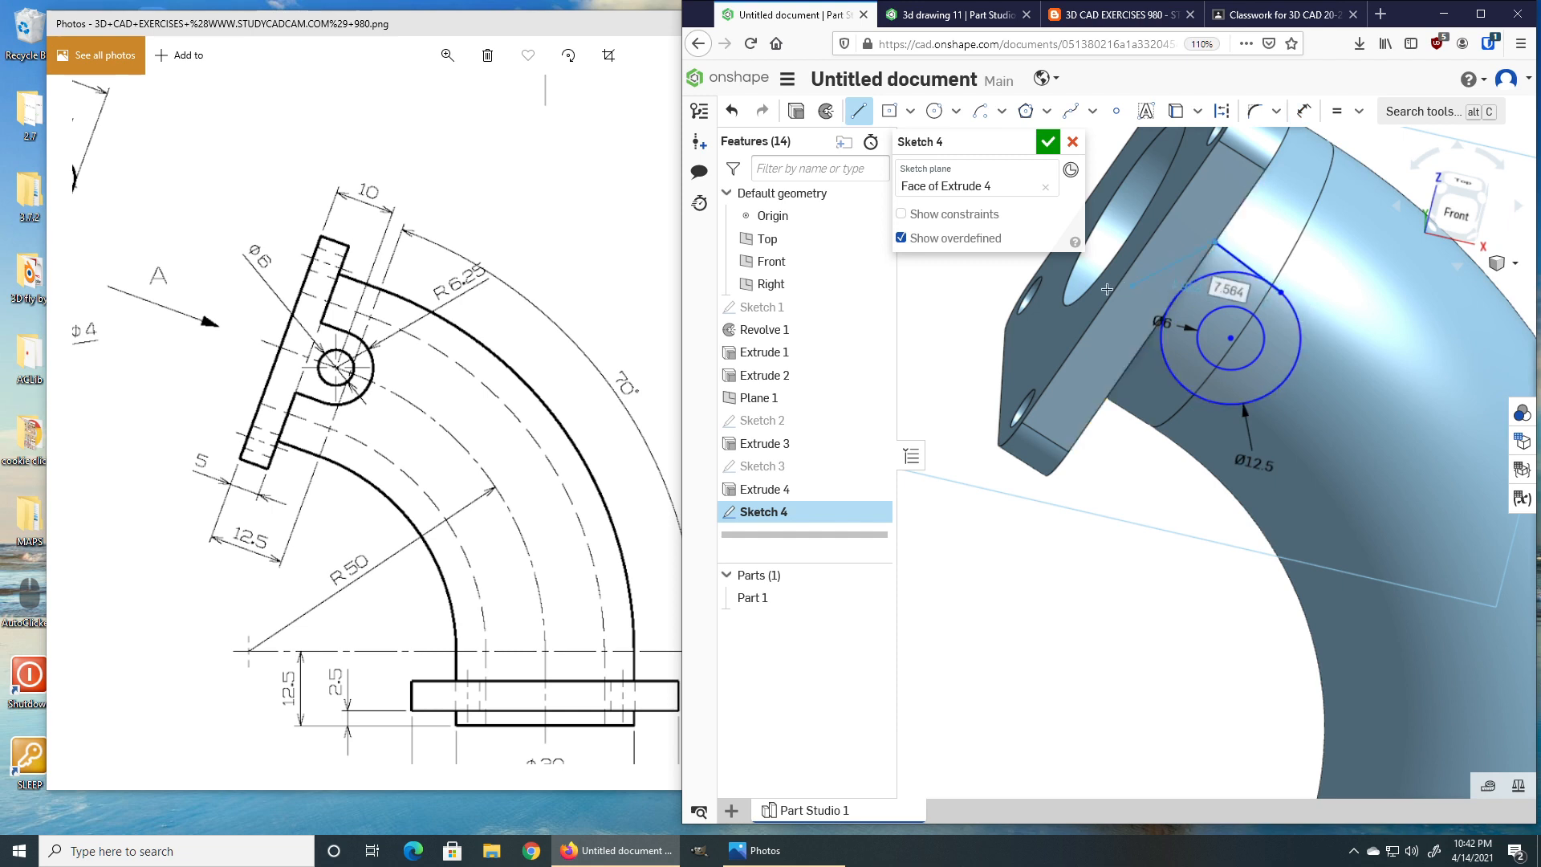
{"action": "left_click", "coordinate": [1141, 348]}
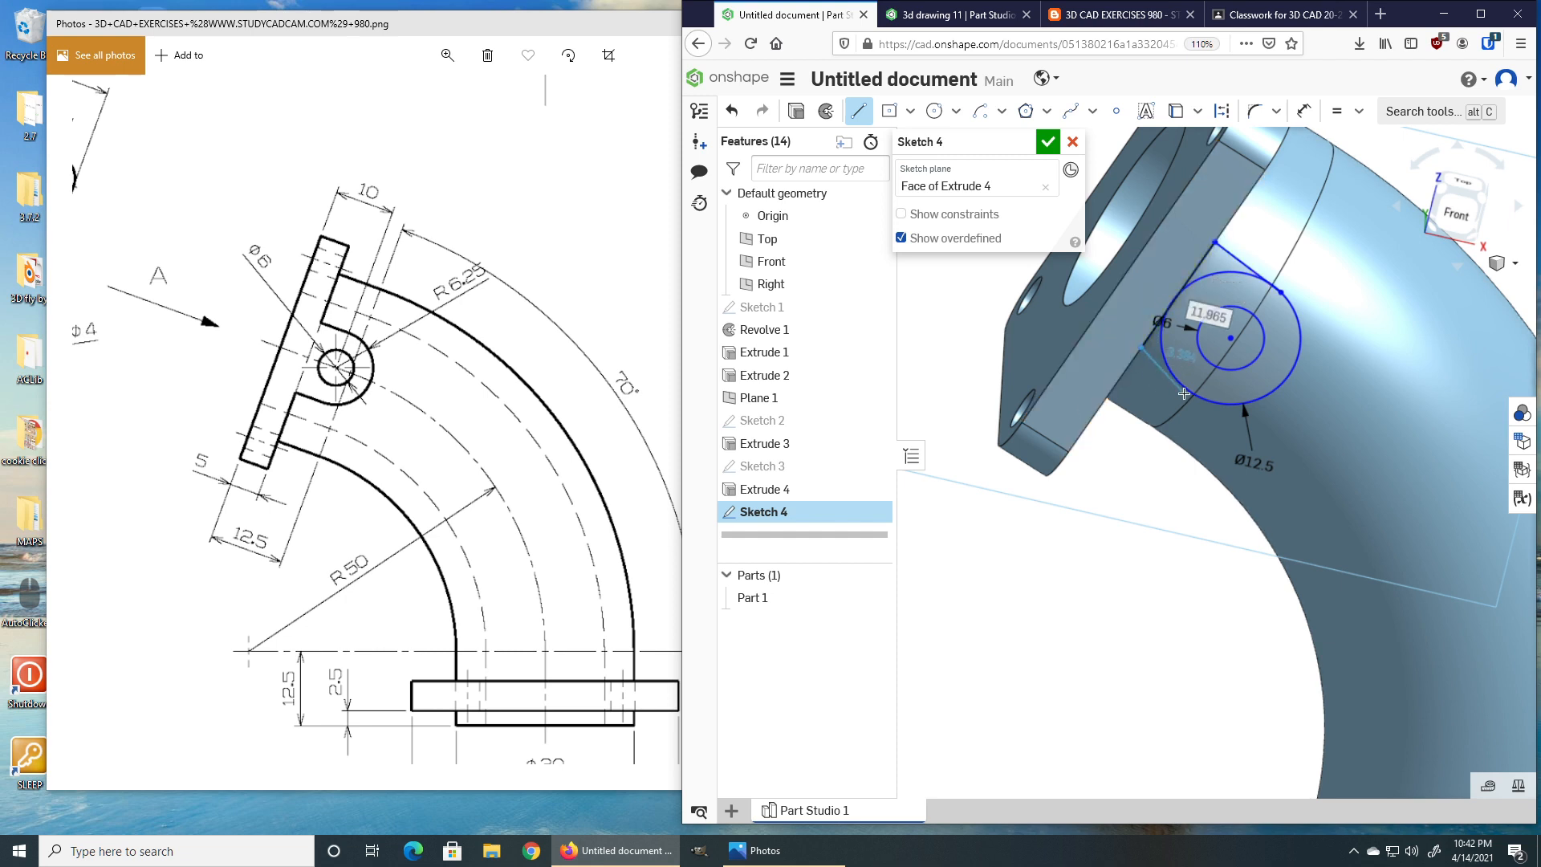
{"action": "left_click", "coordinate": [1185, 391]}
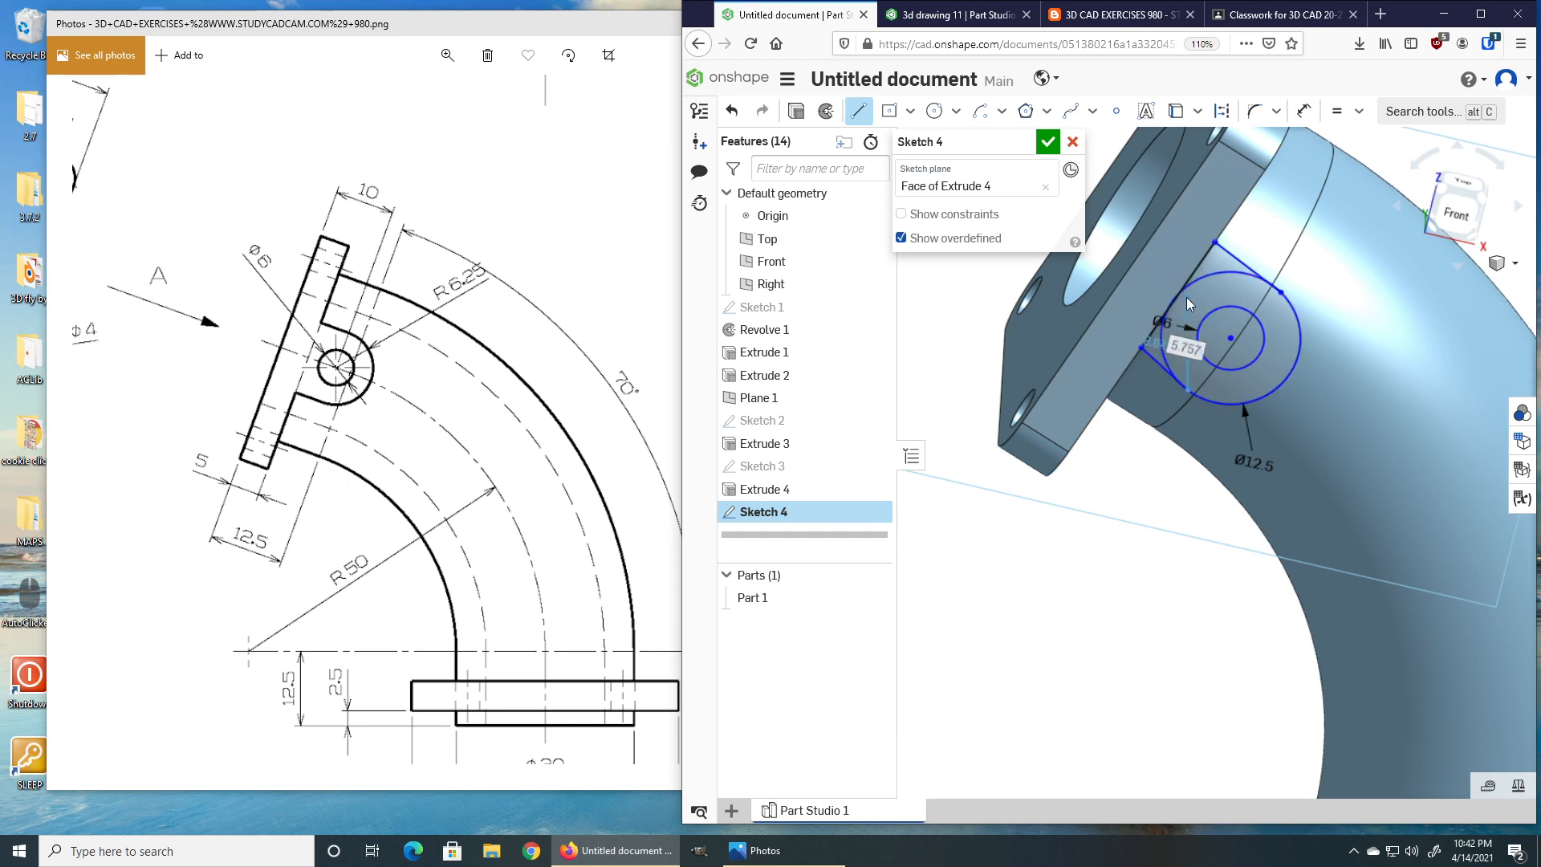
{"action": "key", "text": "Escape"}
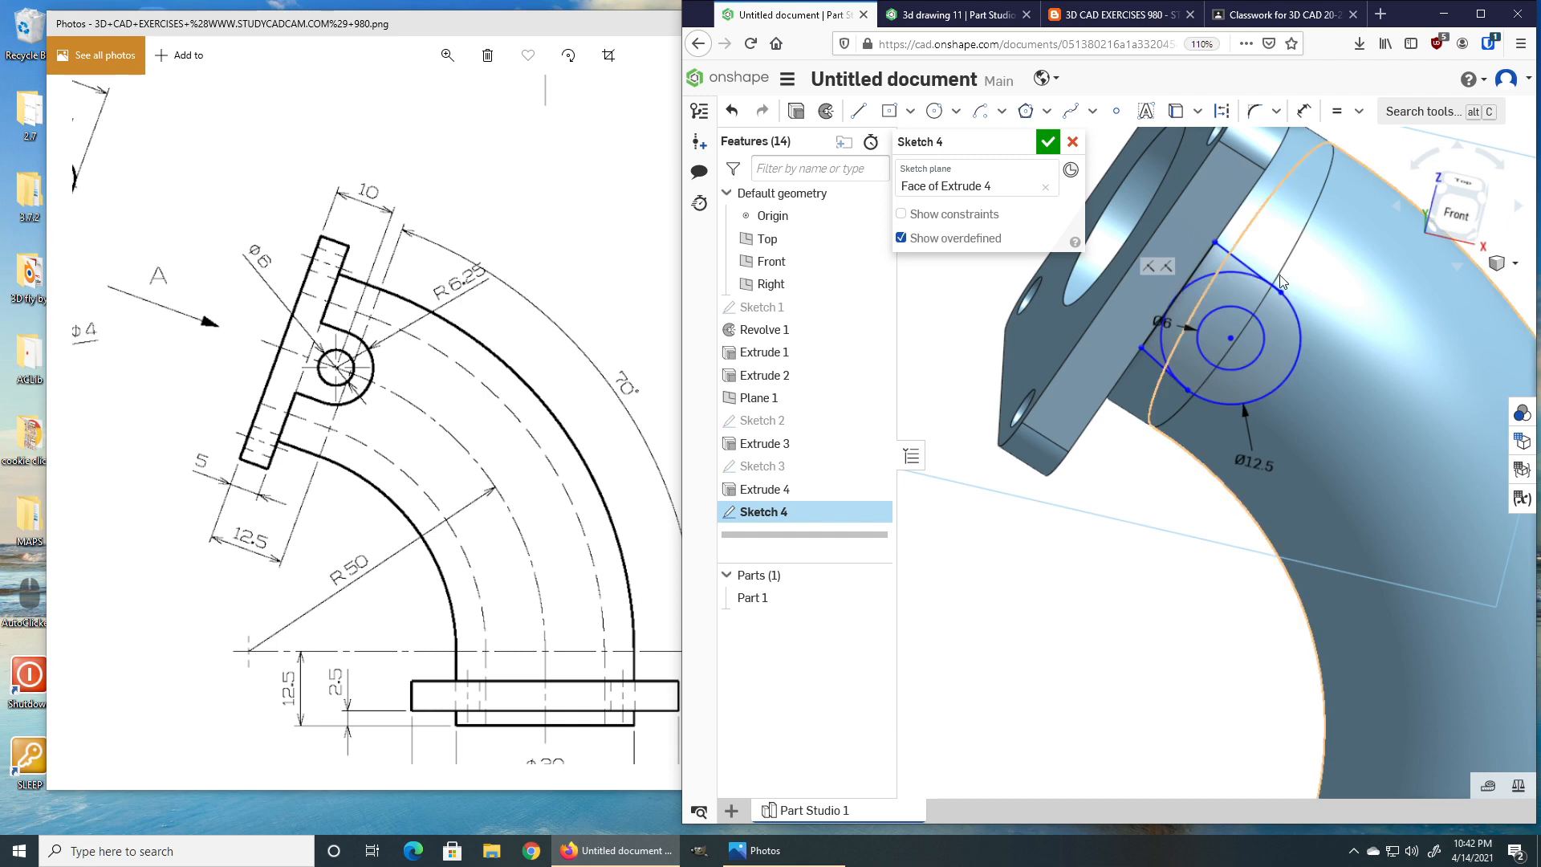
{"action": "mouse_move", "coordinate": [1257, 300]}
{"action": "right_mouse_down"}
{"action": "mouse_move", "coordinate": [1188, 330]}
{"action": "mouse_move", "coordinate": [1144, 321]}
{"action": "right_mouse_up"}
Dimension the distance from the flange face edge to the circle centre as 10.
{"action": "right_click", "coordinate": [1143, 321]}
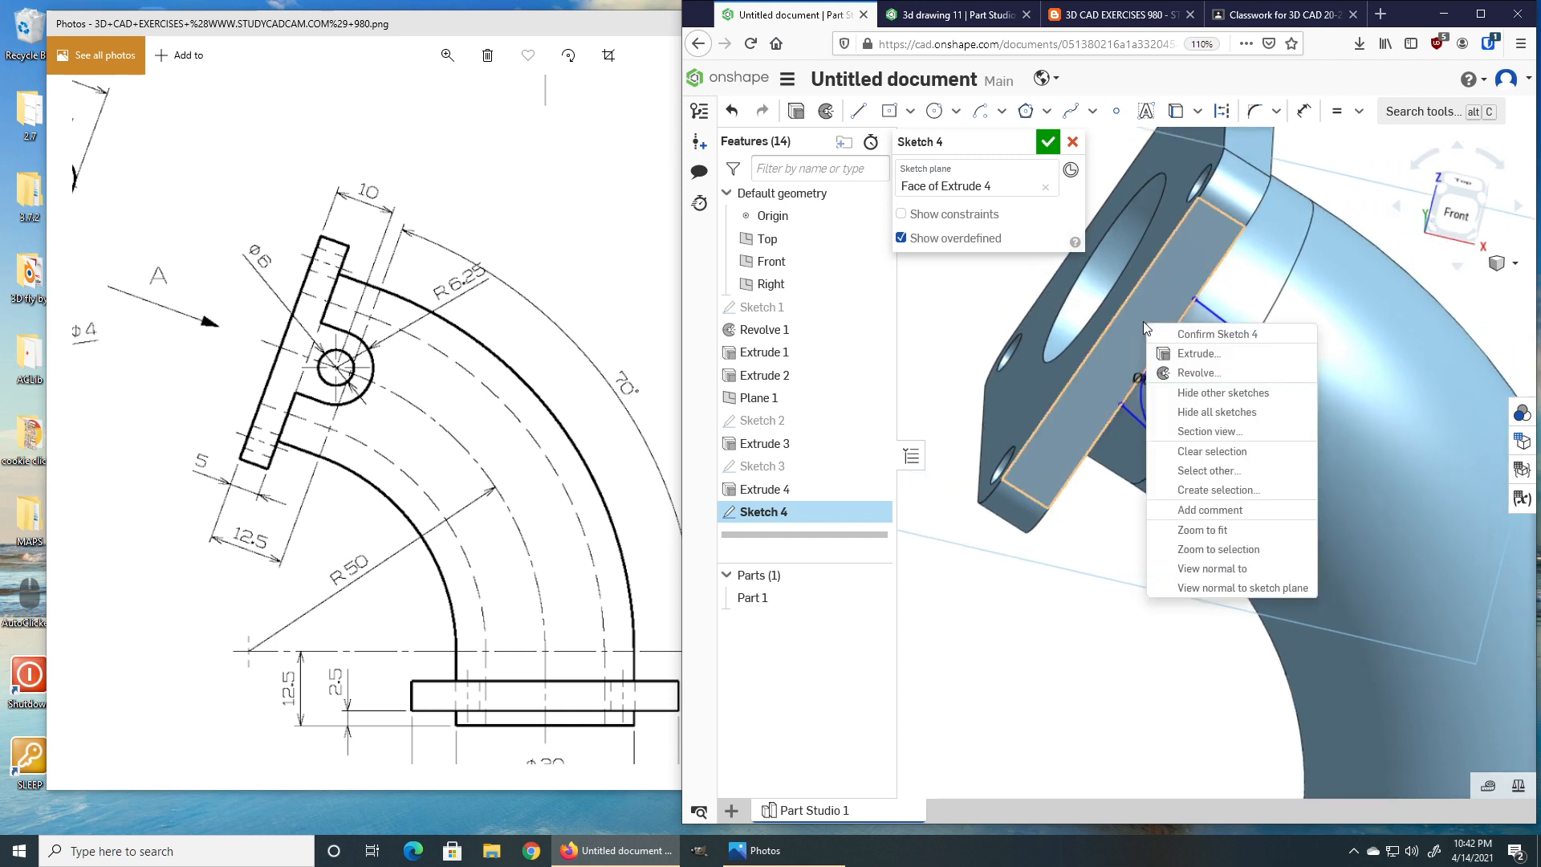
{"action": "left_click", "coordinate": [1214, 592]}
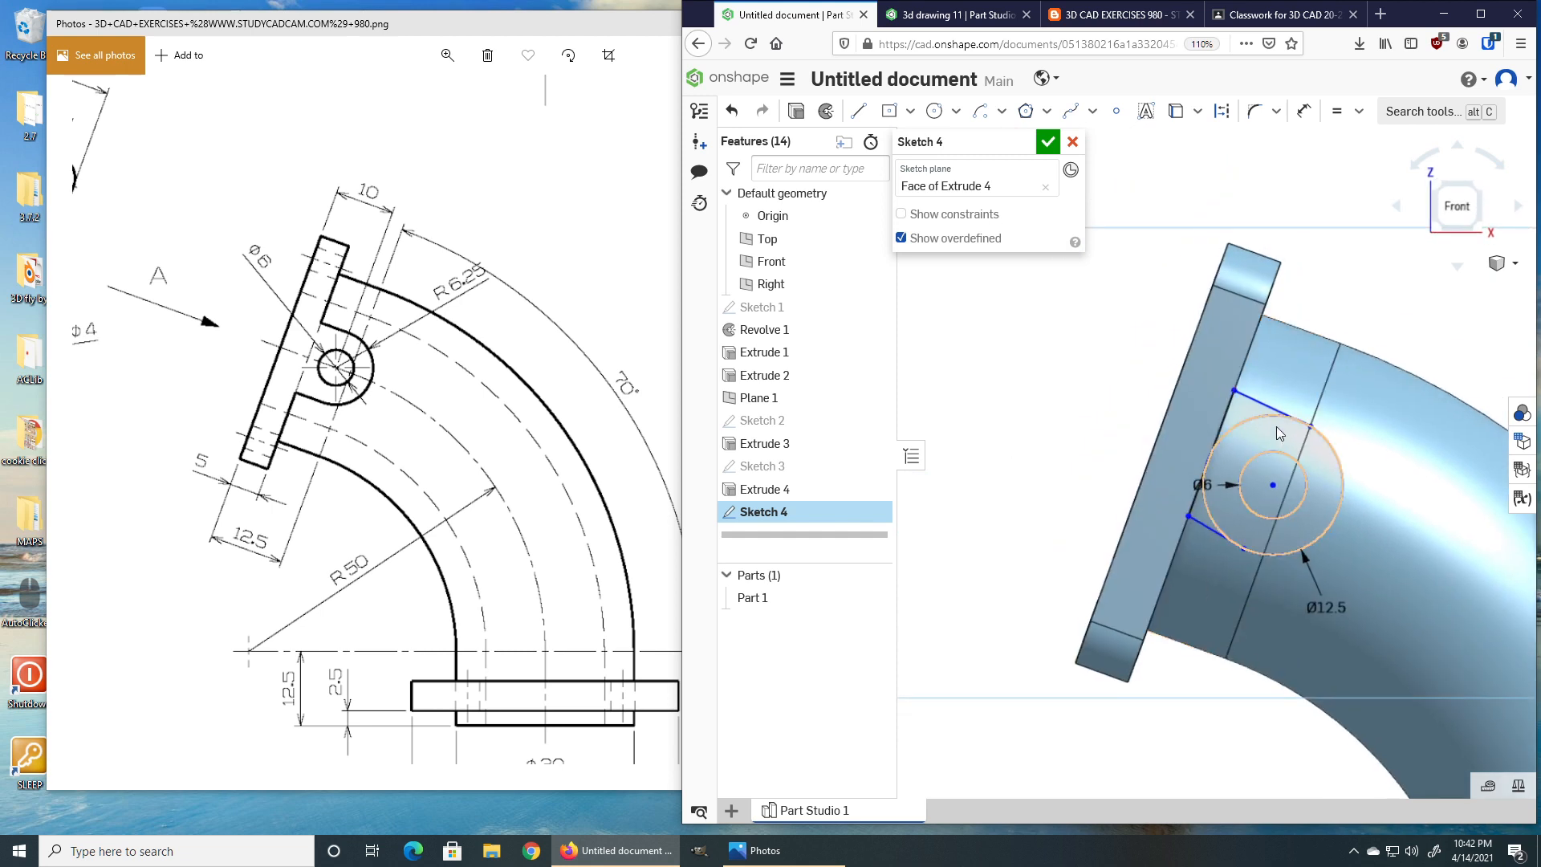
{"action": "scroll", "coordinate": [1240, 331], "scroll_direction": "up", "scroll_amount": 3}
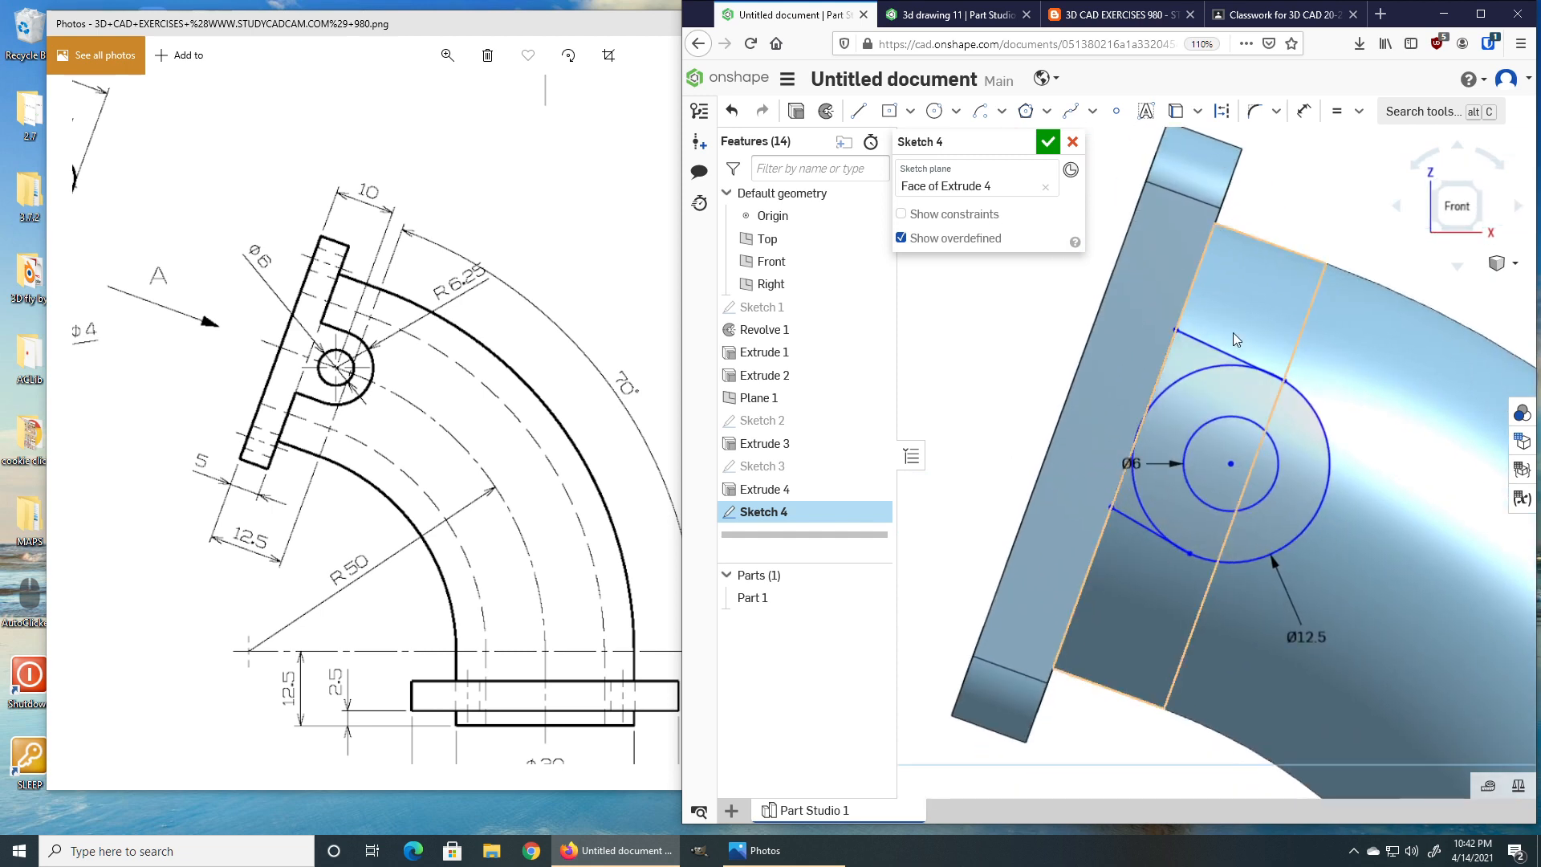
{"action": "mouse_move", "coordinate": [1184, 364]}
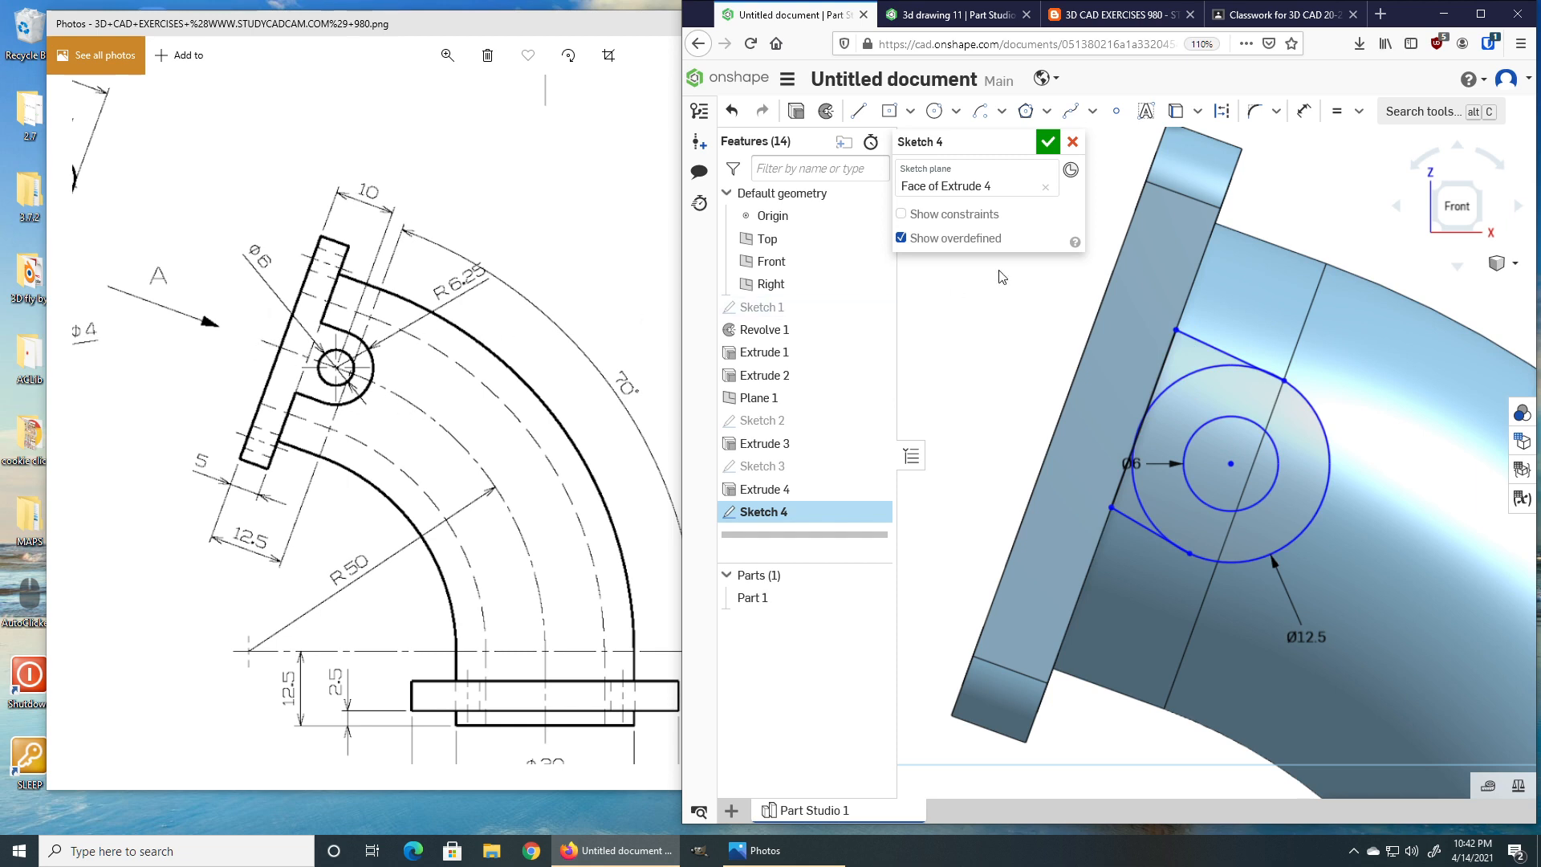
{"action": "left_click", "coordinate": [1303, 111]}
{"action": "left_click", "coordinate": [1138, 373]}
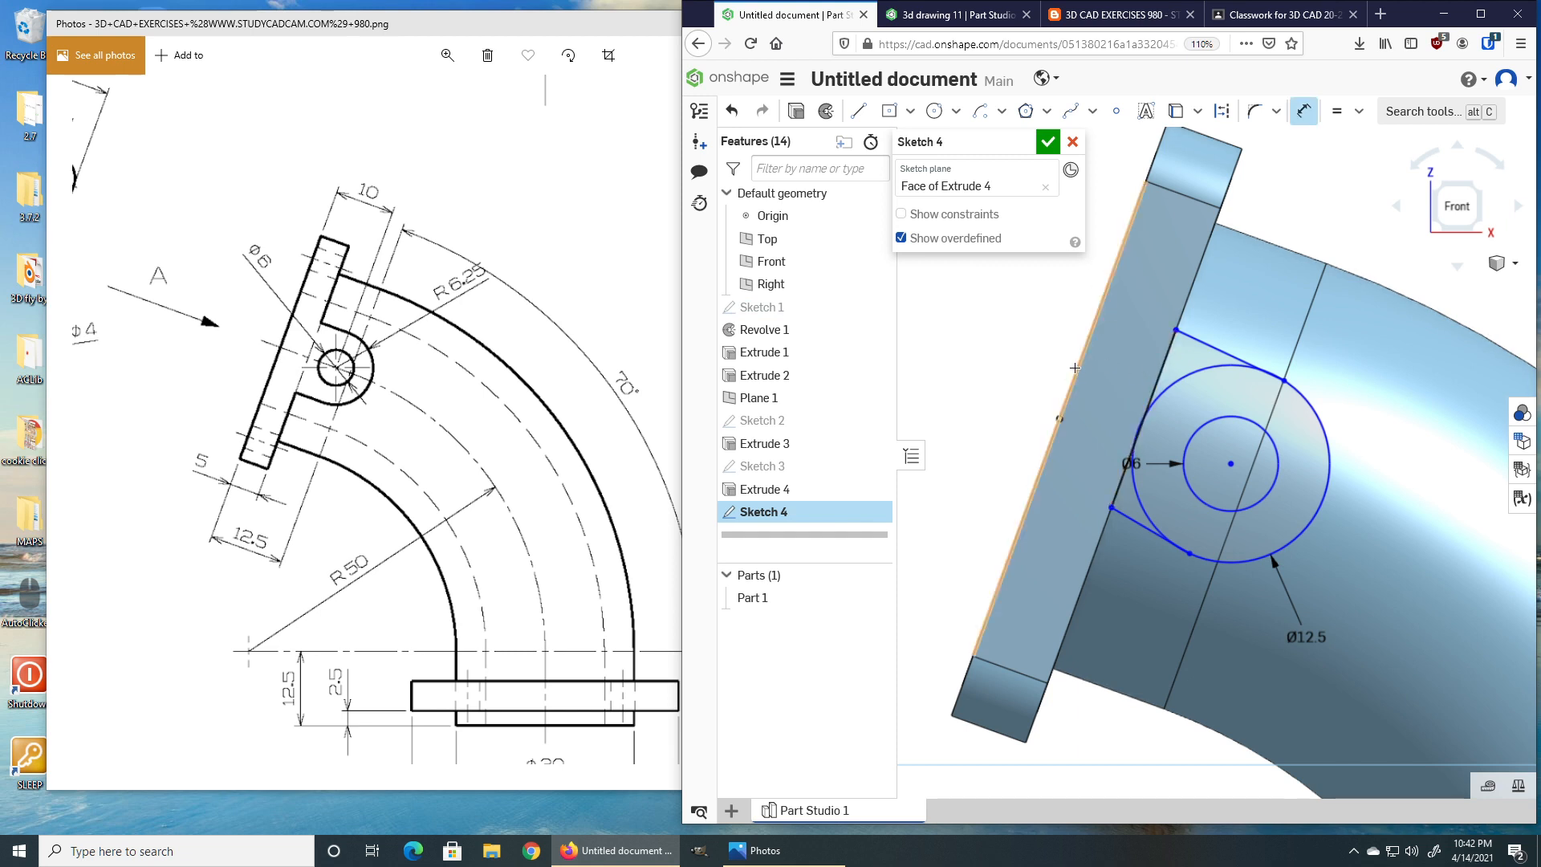
{"action": "left_click", "coordinate": [1230, 463]}
{"action": "middle_click_drag", "start_coordinate": [1263, 150], "coordinate": [1230, 256]}
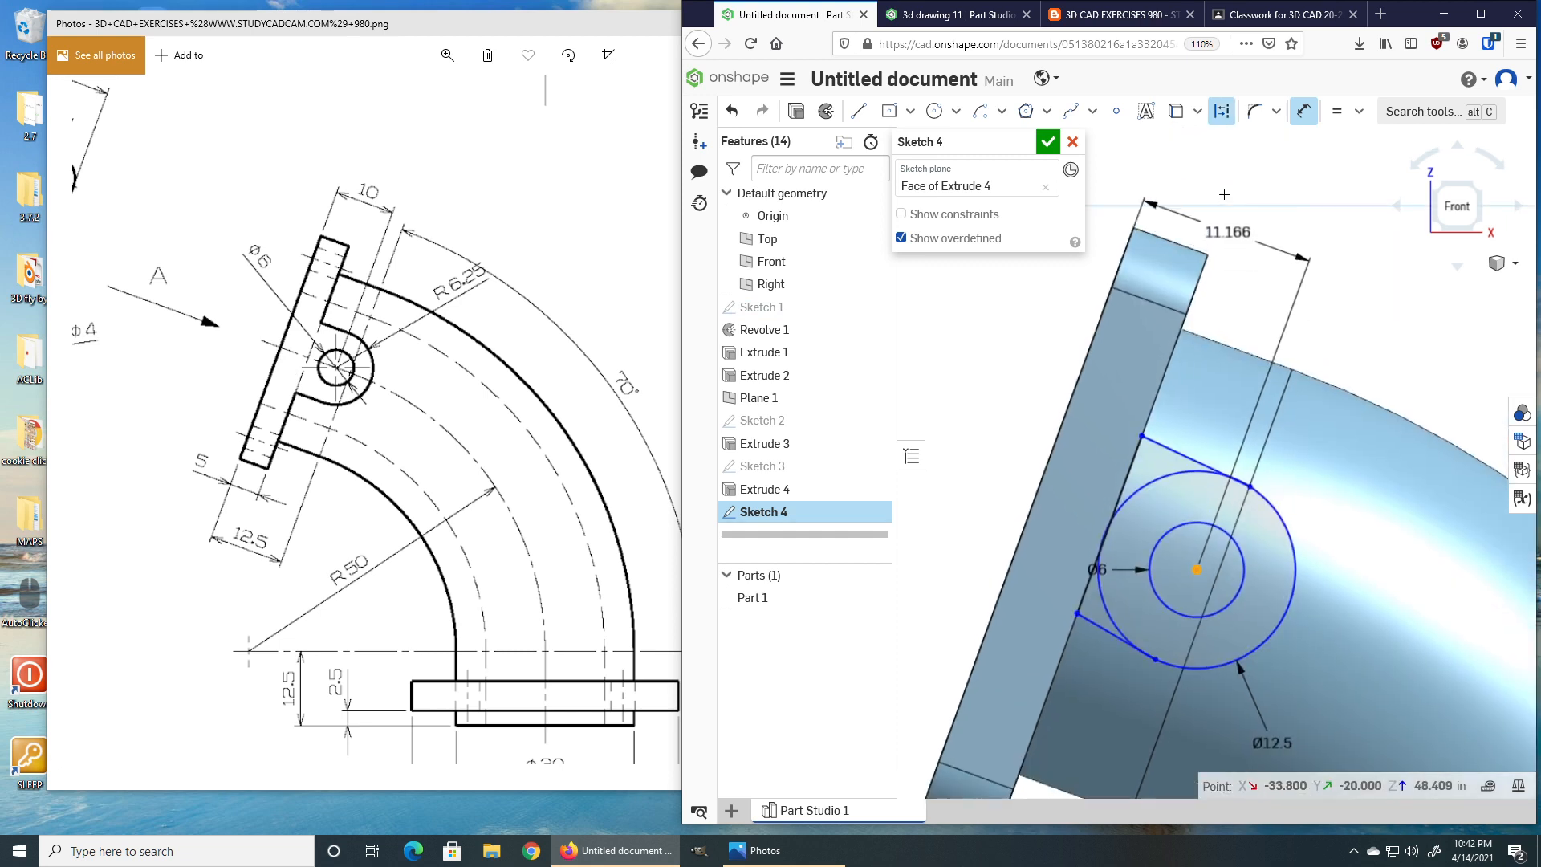
{"action": "left_click", "coordinate": [1232, 190]}
{"action": "type", "text": "10"}
{"action": "key", "text": "Return"}
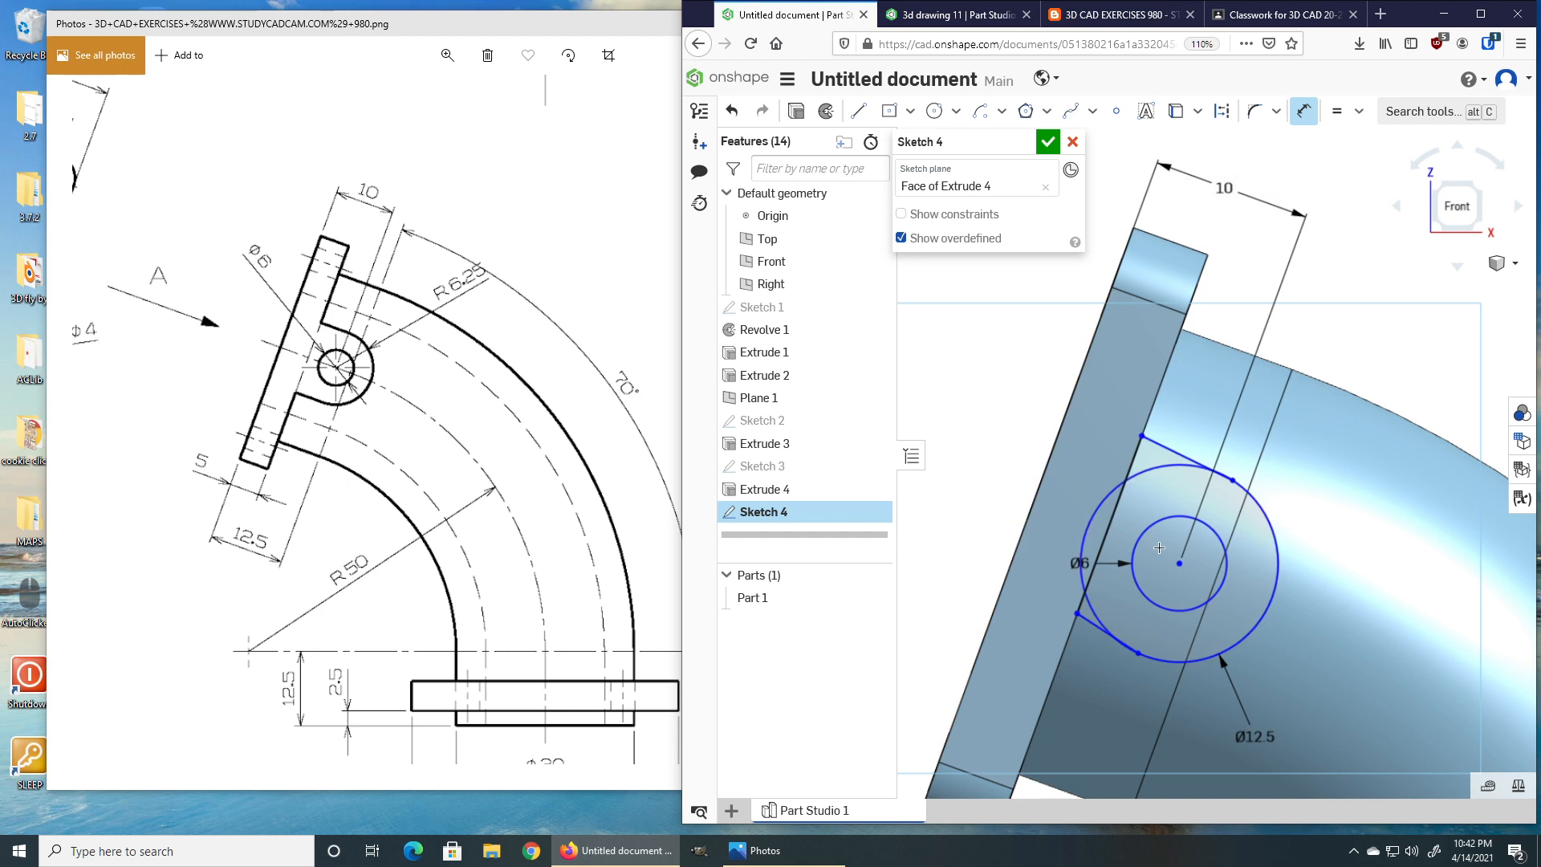
Dimension the circle centre from the flange's end edge and set it to 20, comparing with the drawing.
{"action": "left_click", "coordinate": [1178, 565]}
{"action": "left_click", "coordinate": [1176, 244]}
{"action": "left_click", "coordinate": [1015, 329]}
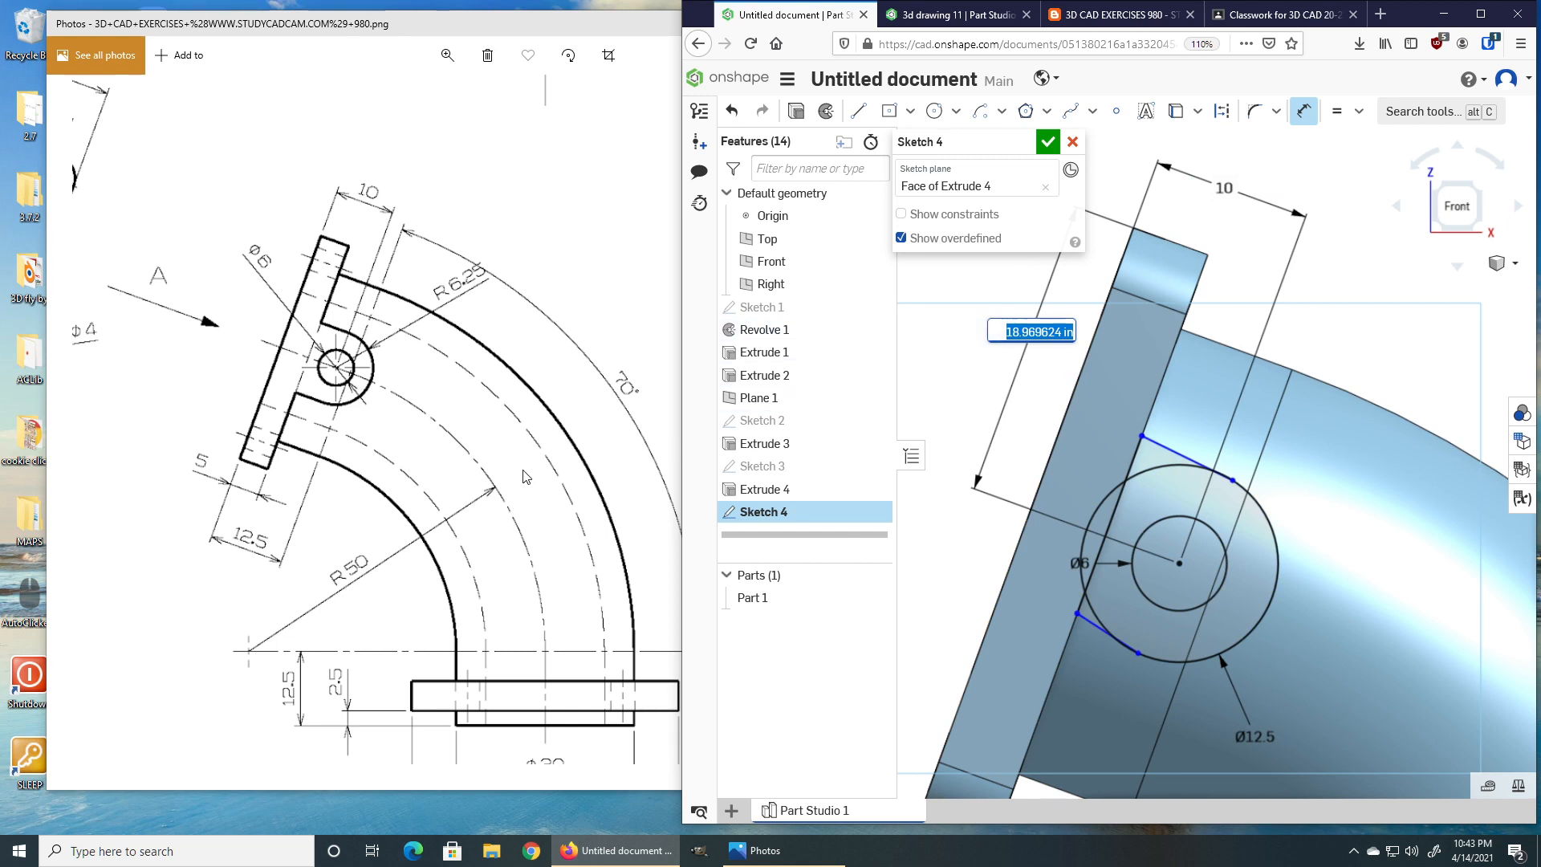
{"action": "left_click", "coordinate": [507, 367]}
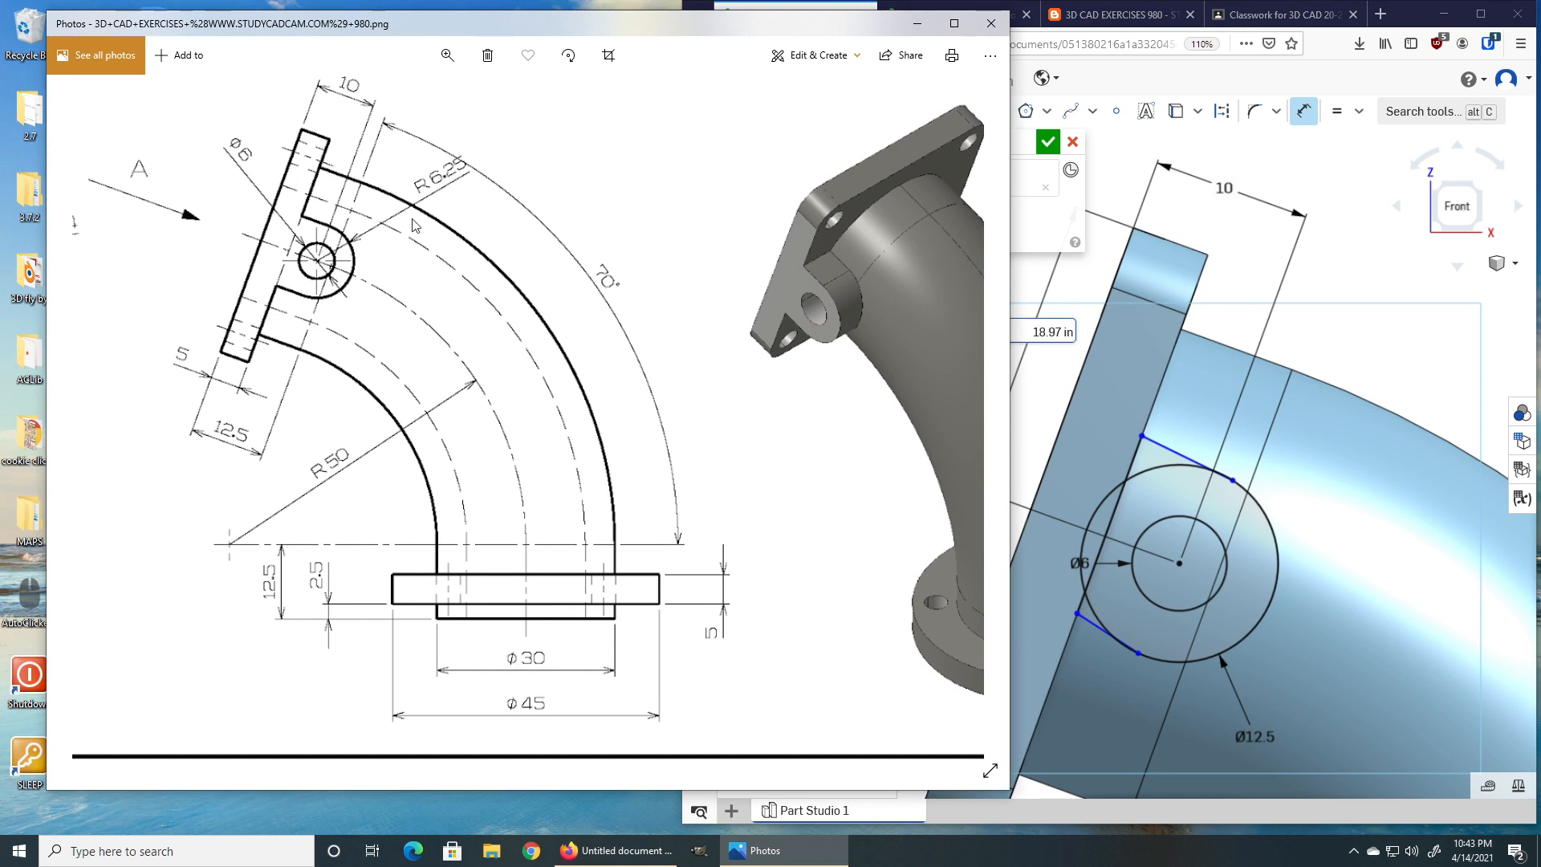
{"action": "left_click", "coordinate": [1275, 79]}
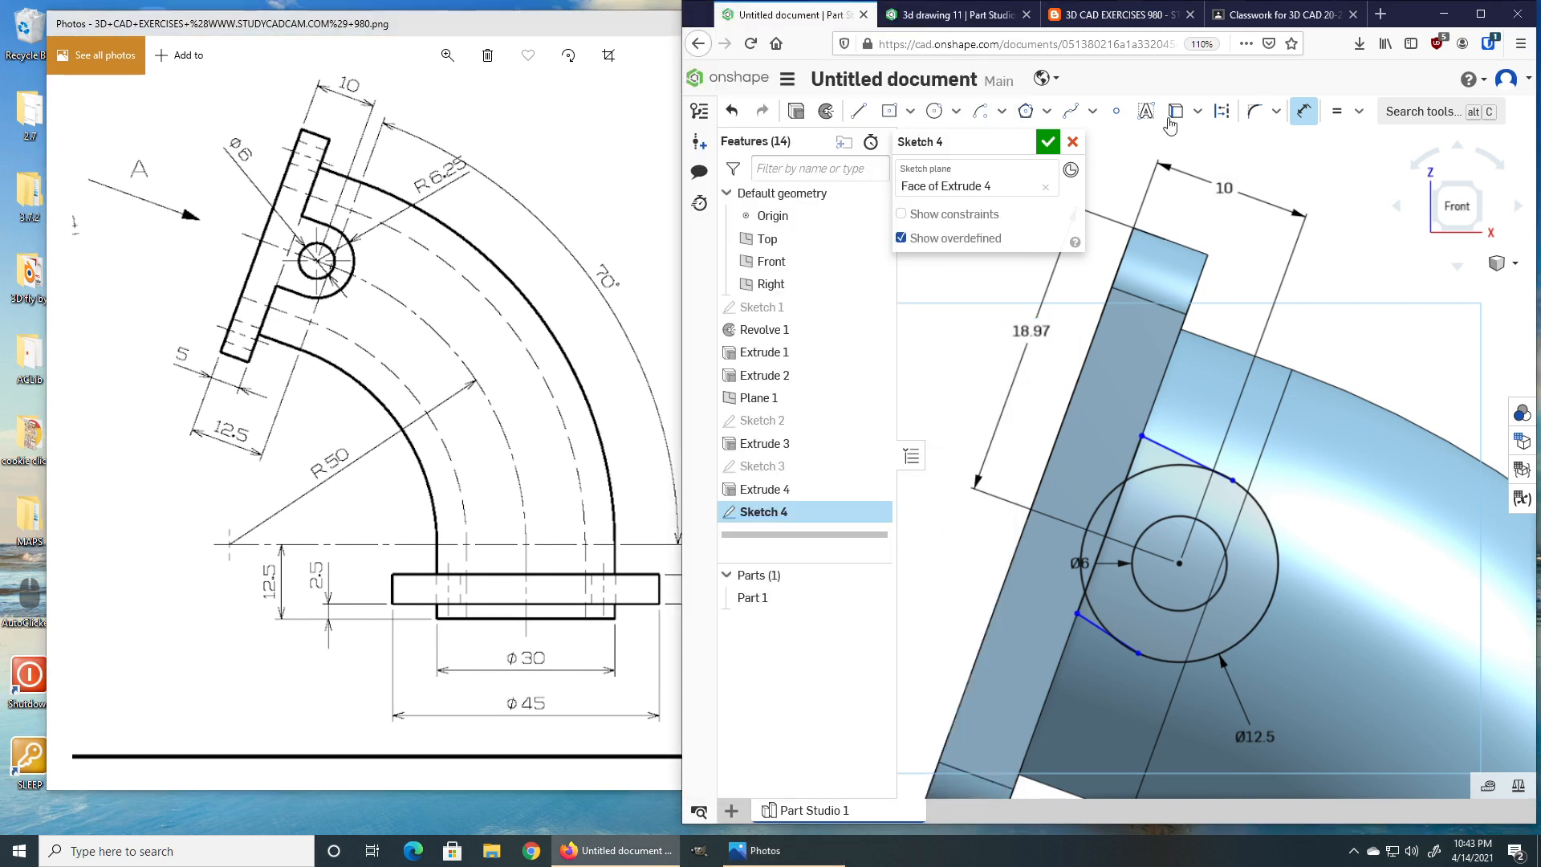
{"action": "double_click", "coordinate": [1030, 329]}
{"action": "type", "text": "20"}
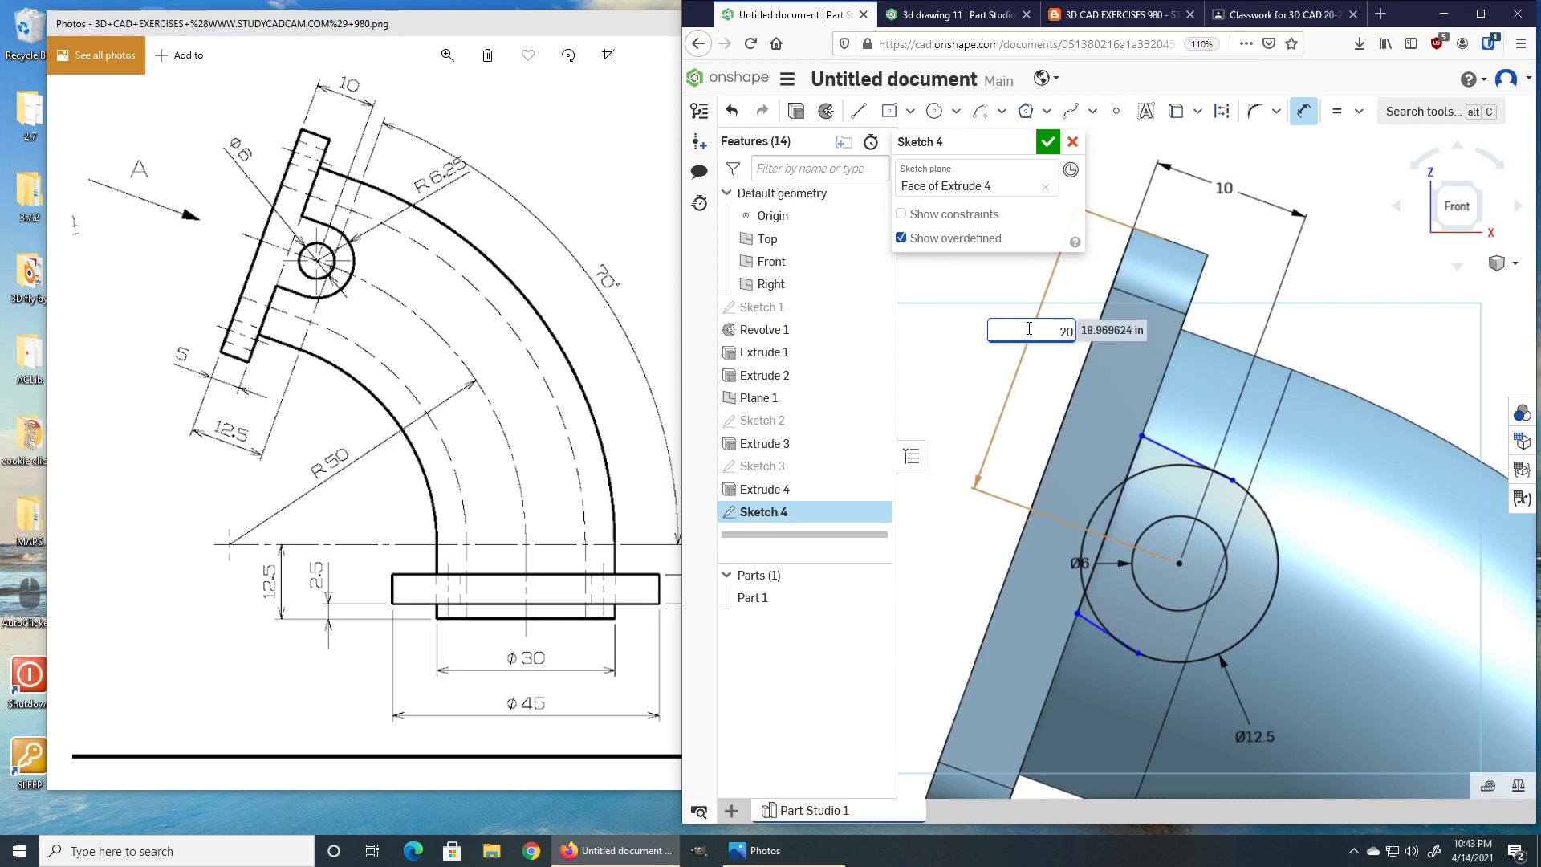
{"action": "key", "text": "Return"}
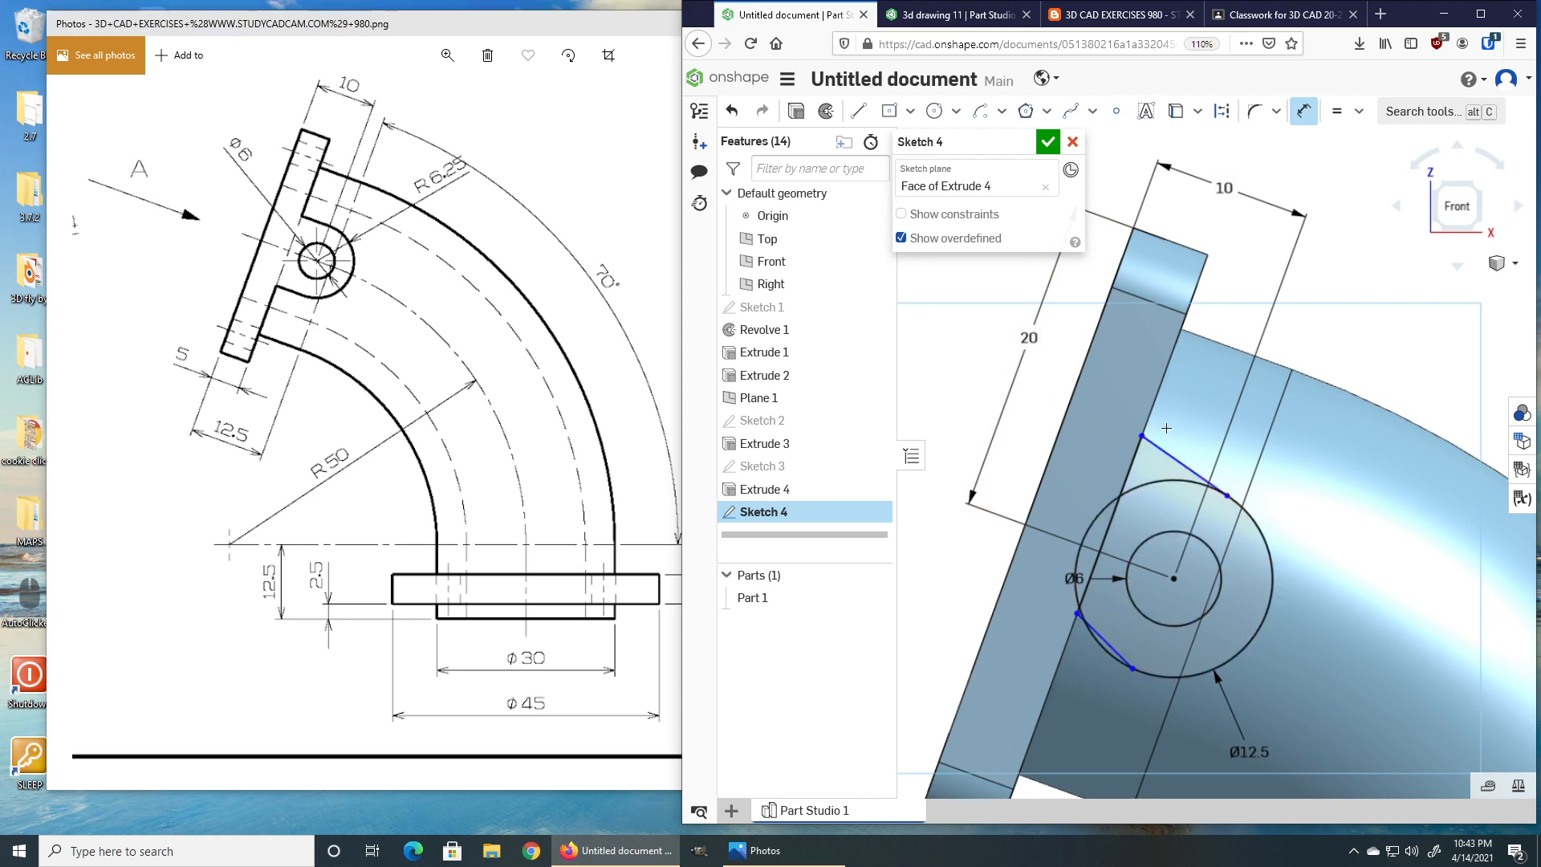
Constrain the lug's side lines perpendicular to the flange edge.
{"action": "left_click", "coordinate": [1359, 112]}
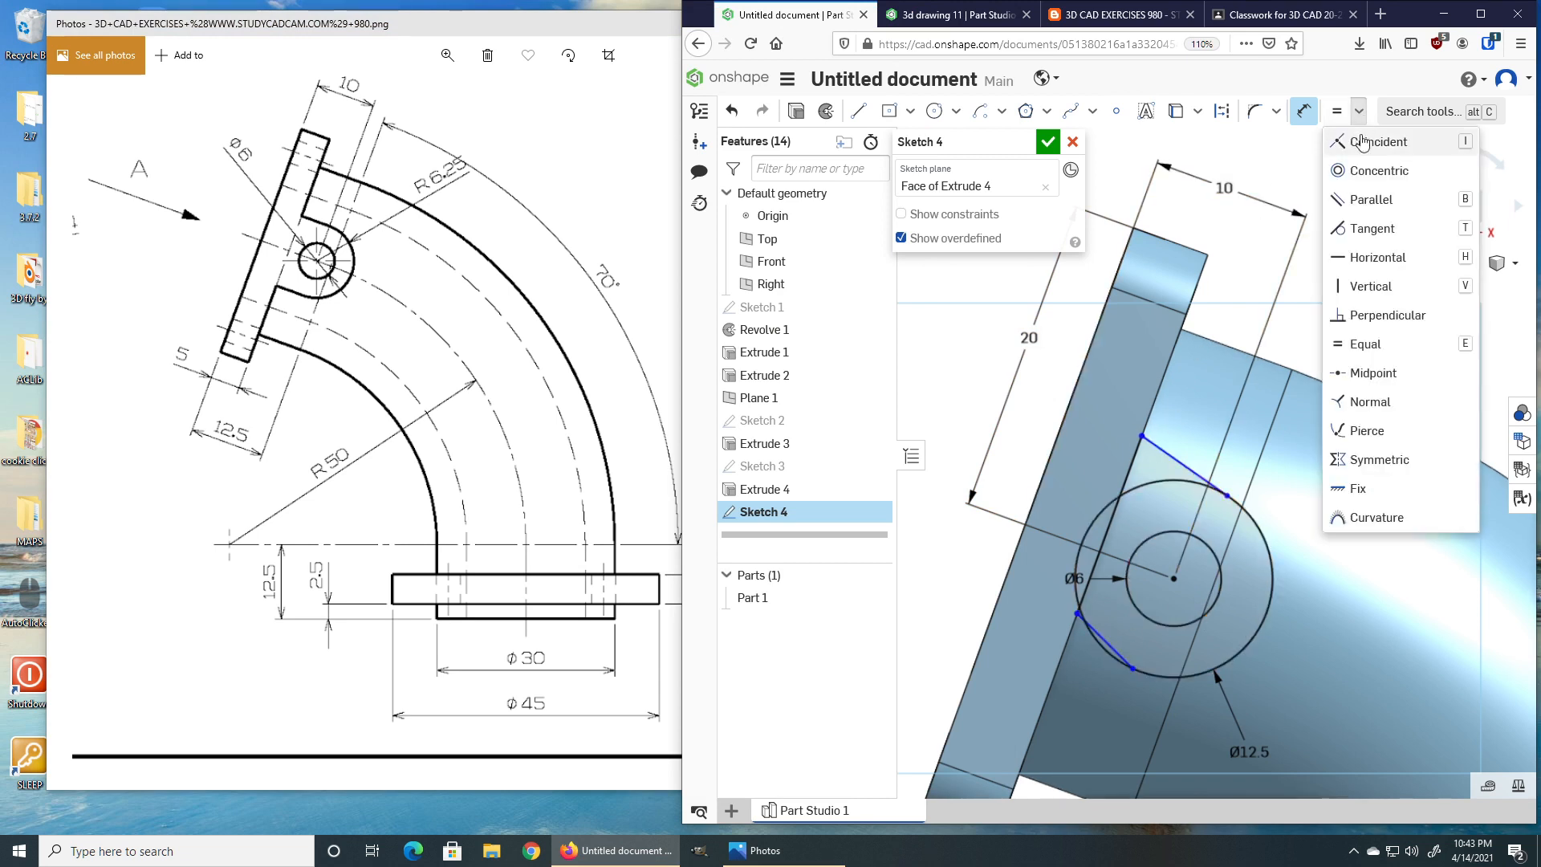
{"action": "left_click", "coordinate": [1365, 315]}
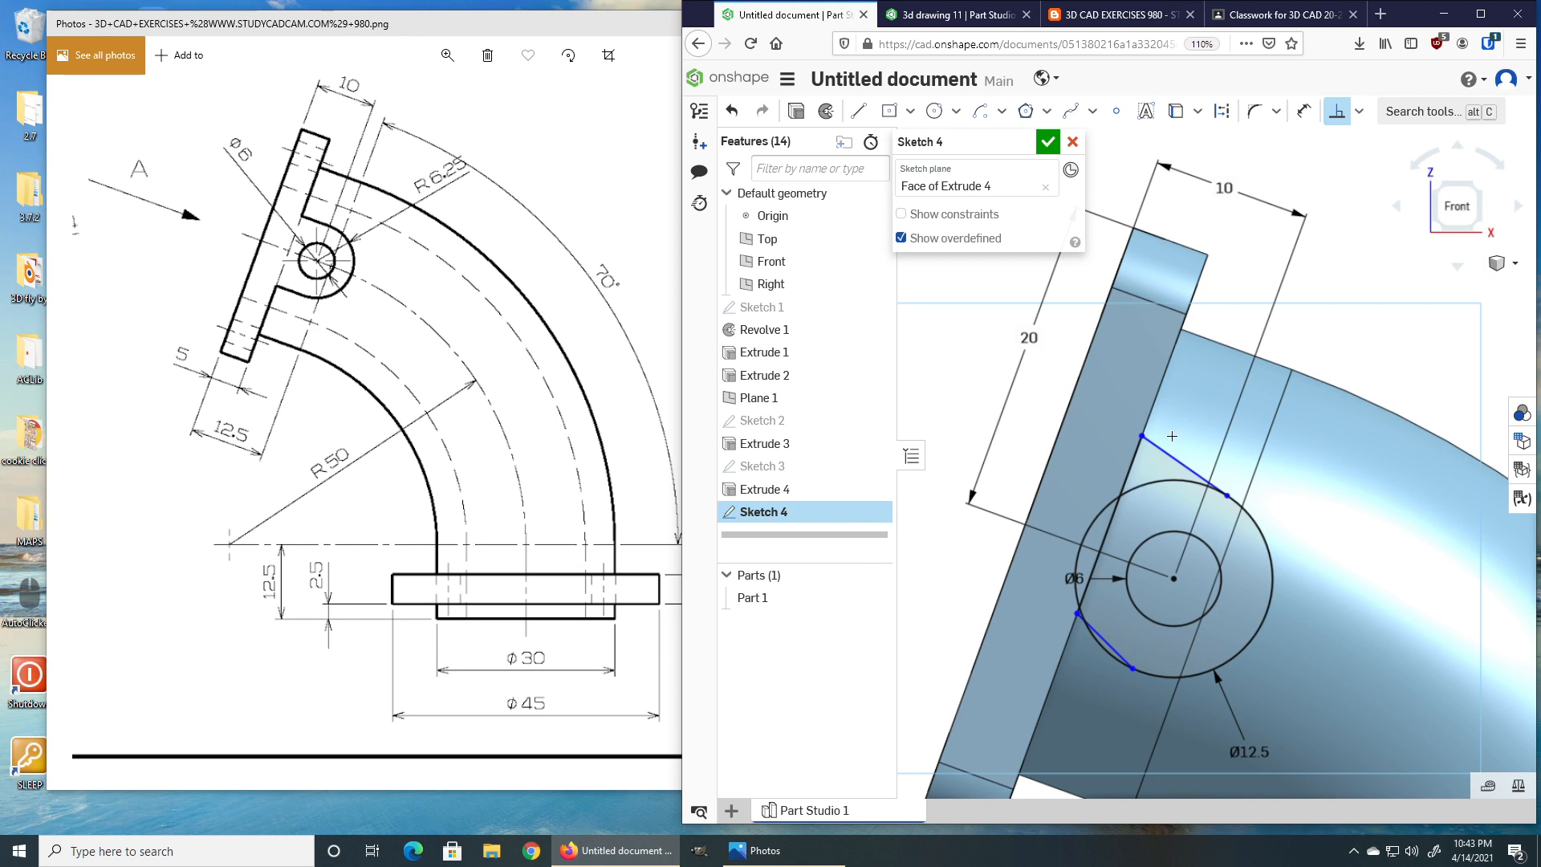
{"action": "left_click", "coordinate": [1158, 448]}
{"action": "scroll", "coordinate": [1087, 625], "scroll_direction": "up", "scroll_amount": 5}
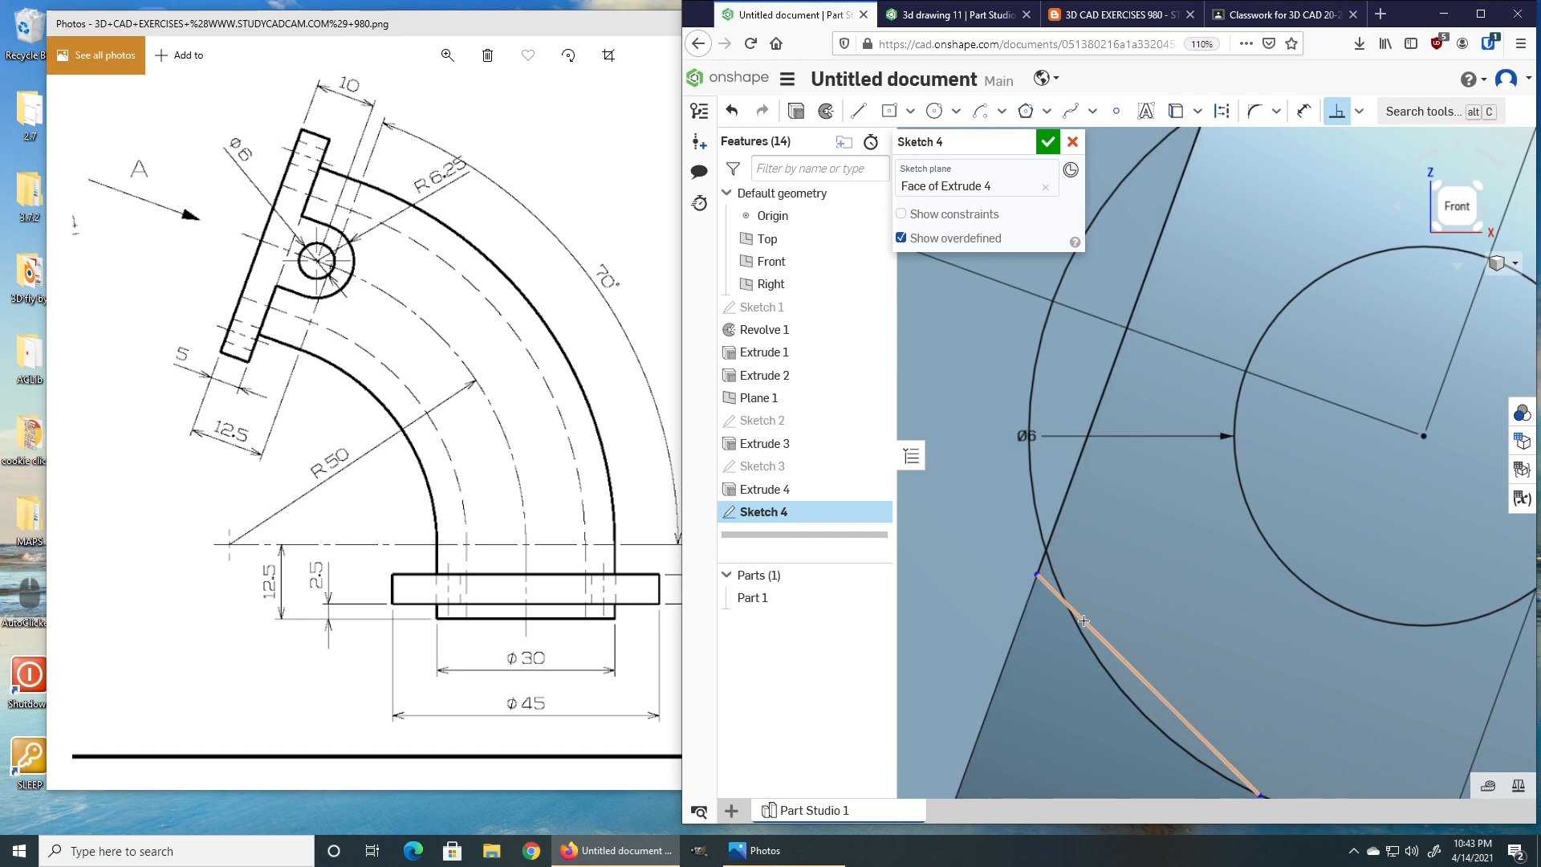
{"action": "left_click", "coordinate": [1083, 620]}
{"action": "key", "text": "Escape"}
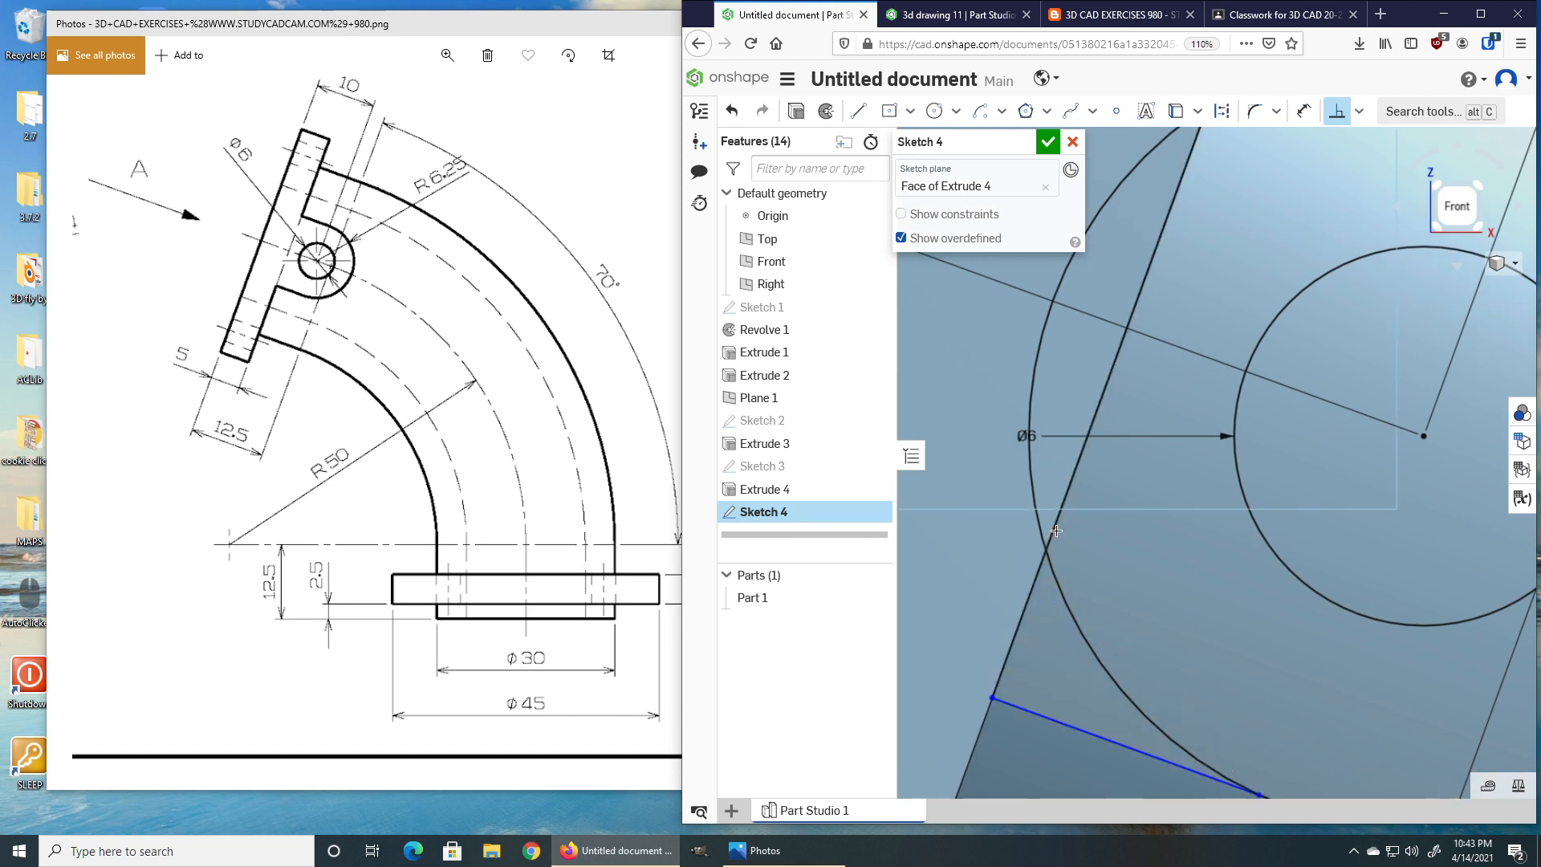
{"action": "scroll", "coordinate": [1084, 650], "scroll_direction": "down", "scroll_amount": 2}
{"action": "middle_click_drag", "start_coordinate": [1108, 646], "coordinate": [1107, 578]}
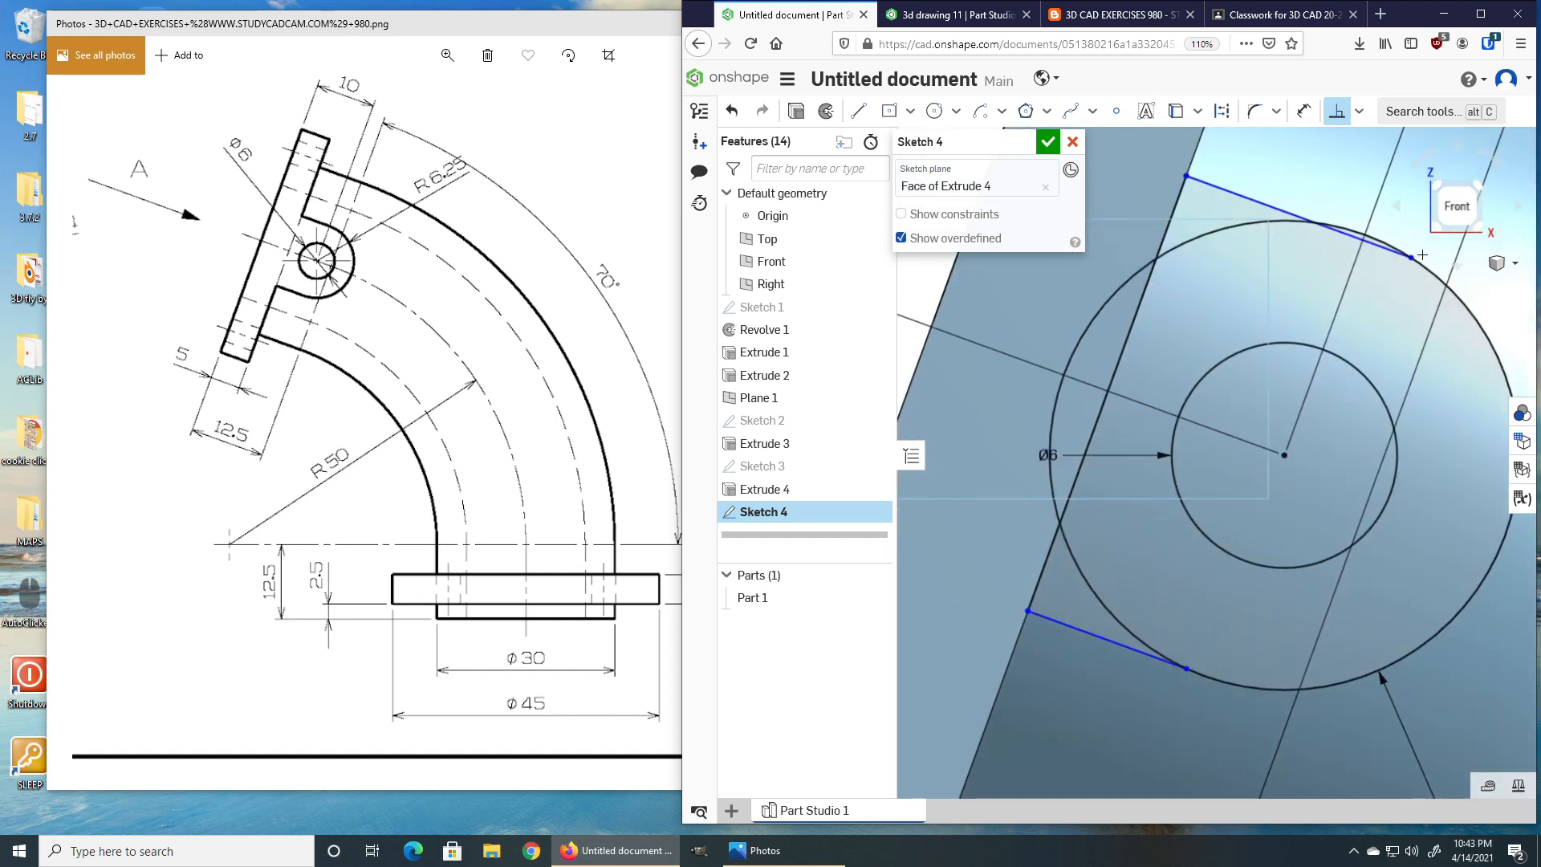
Make both lug side lines tangent to the outer circle.
{"action": "left_click", "coordinate": [1358, 111]}
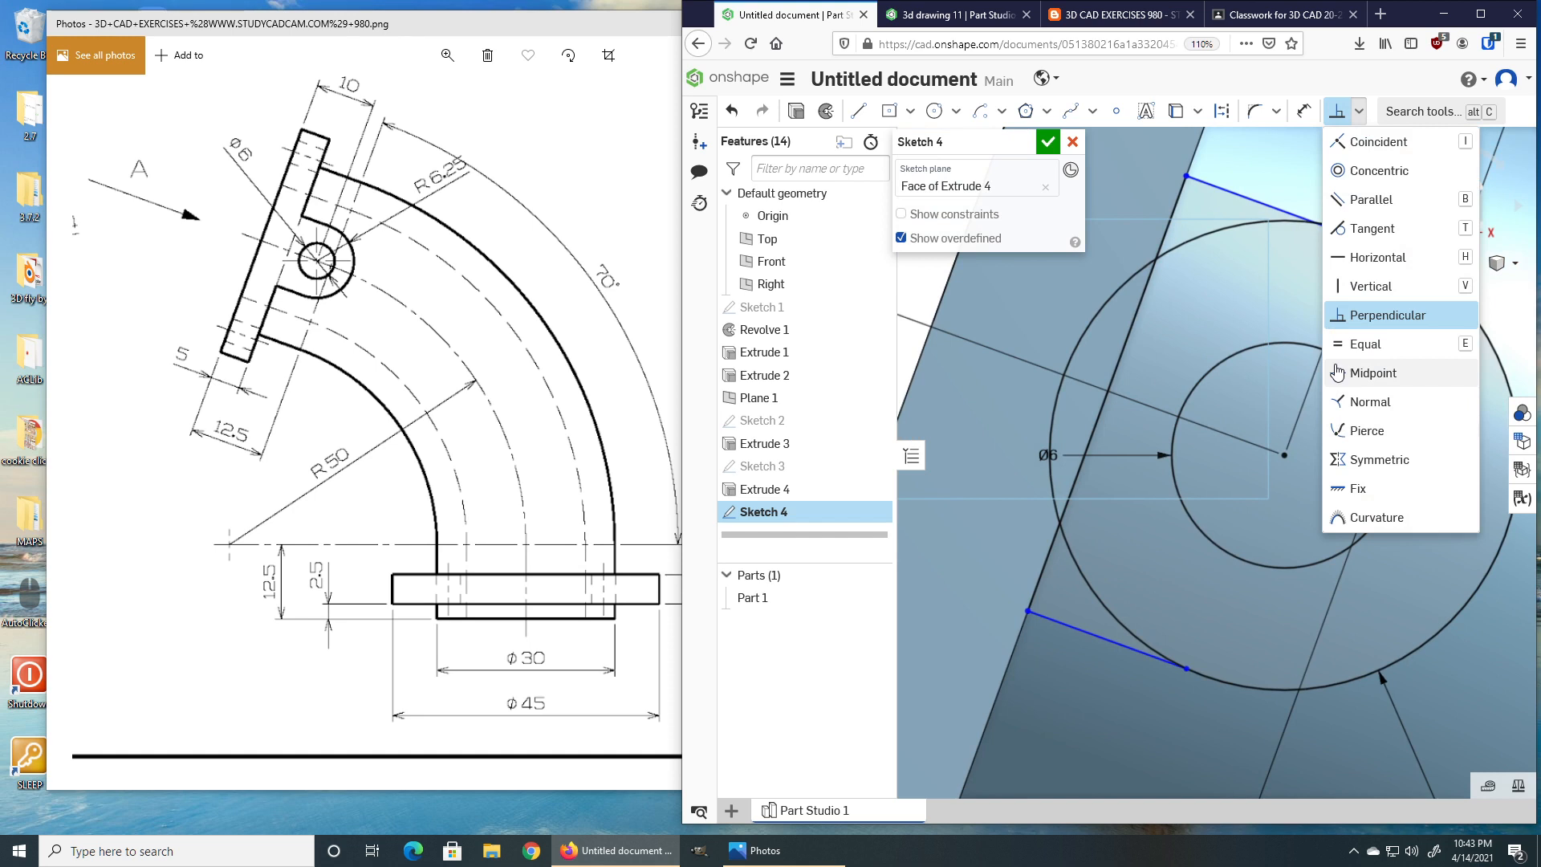
{"action": "left_click", "coordinate": [1365, 229]}
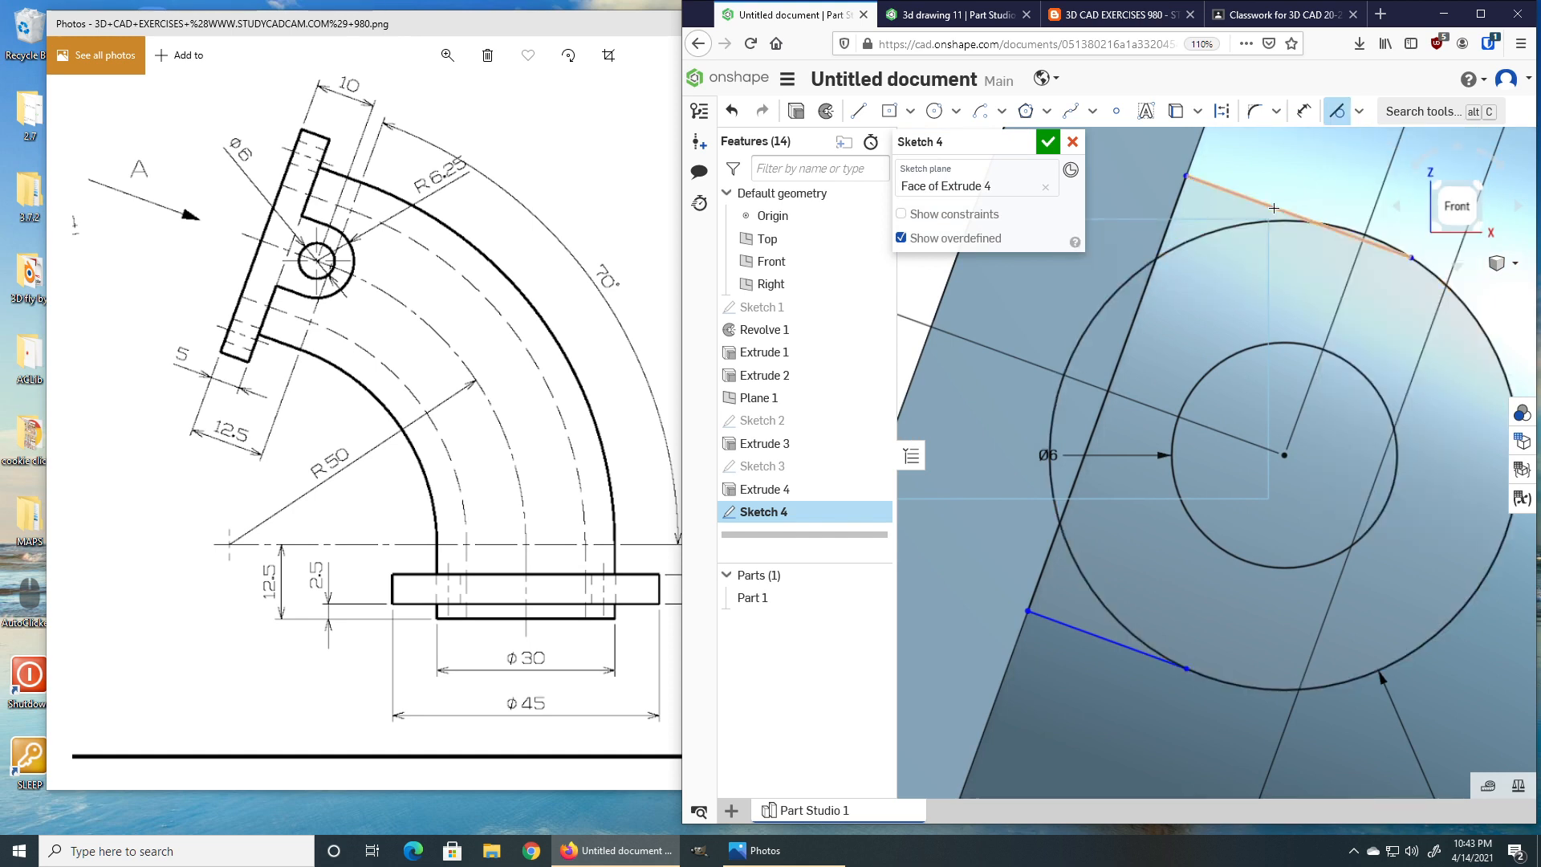
{"action": "left_click", "coordinate": [1300, 217]}
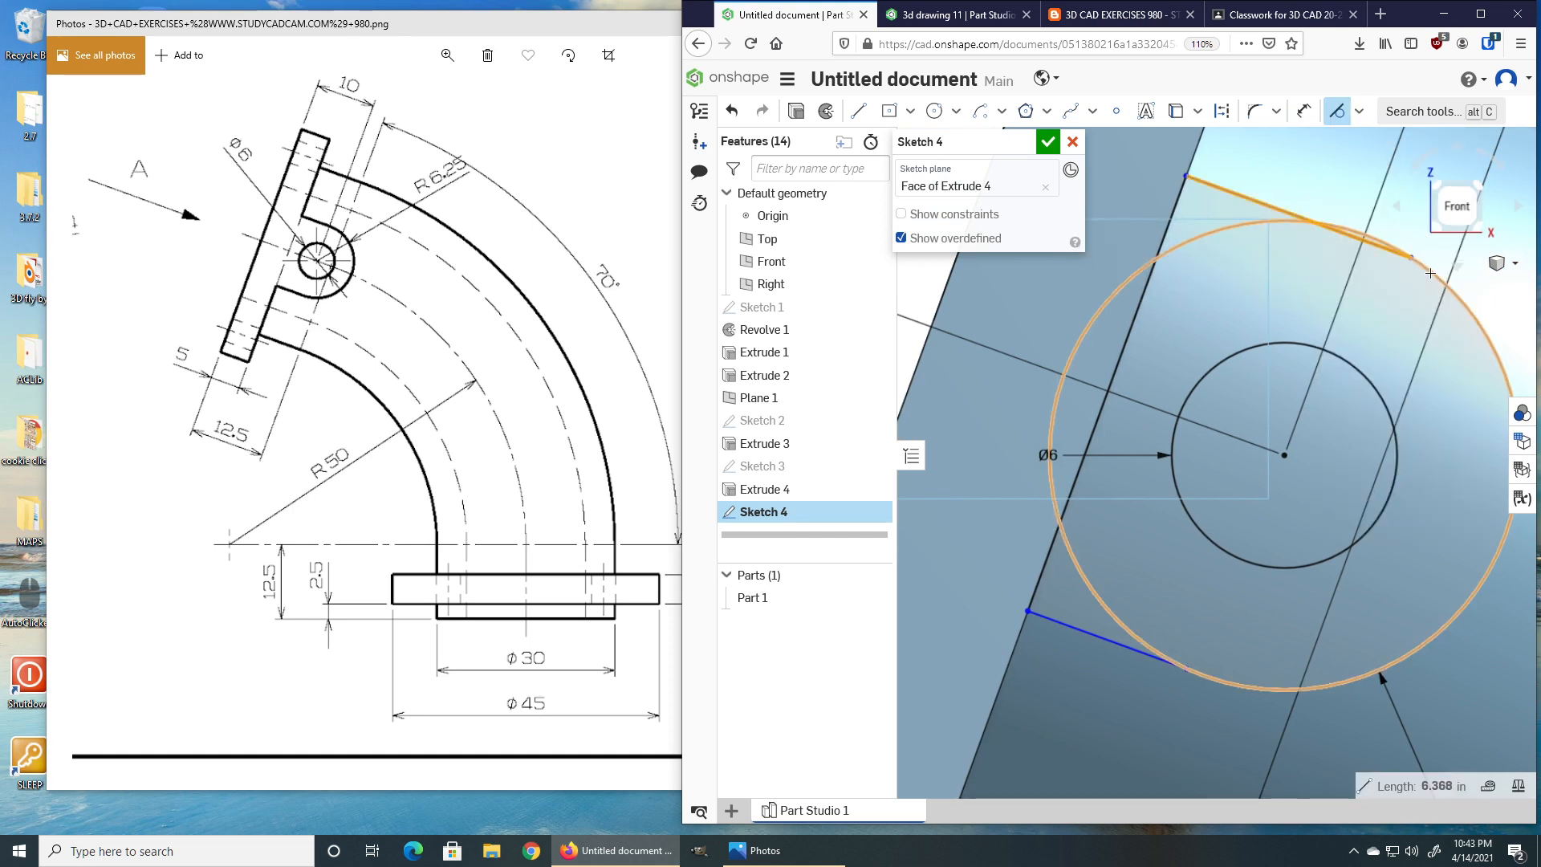
{"action": "left_click", "coordinate": [1430, 273]}
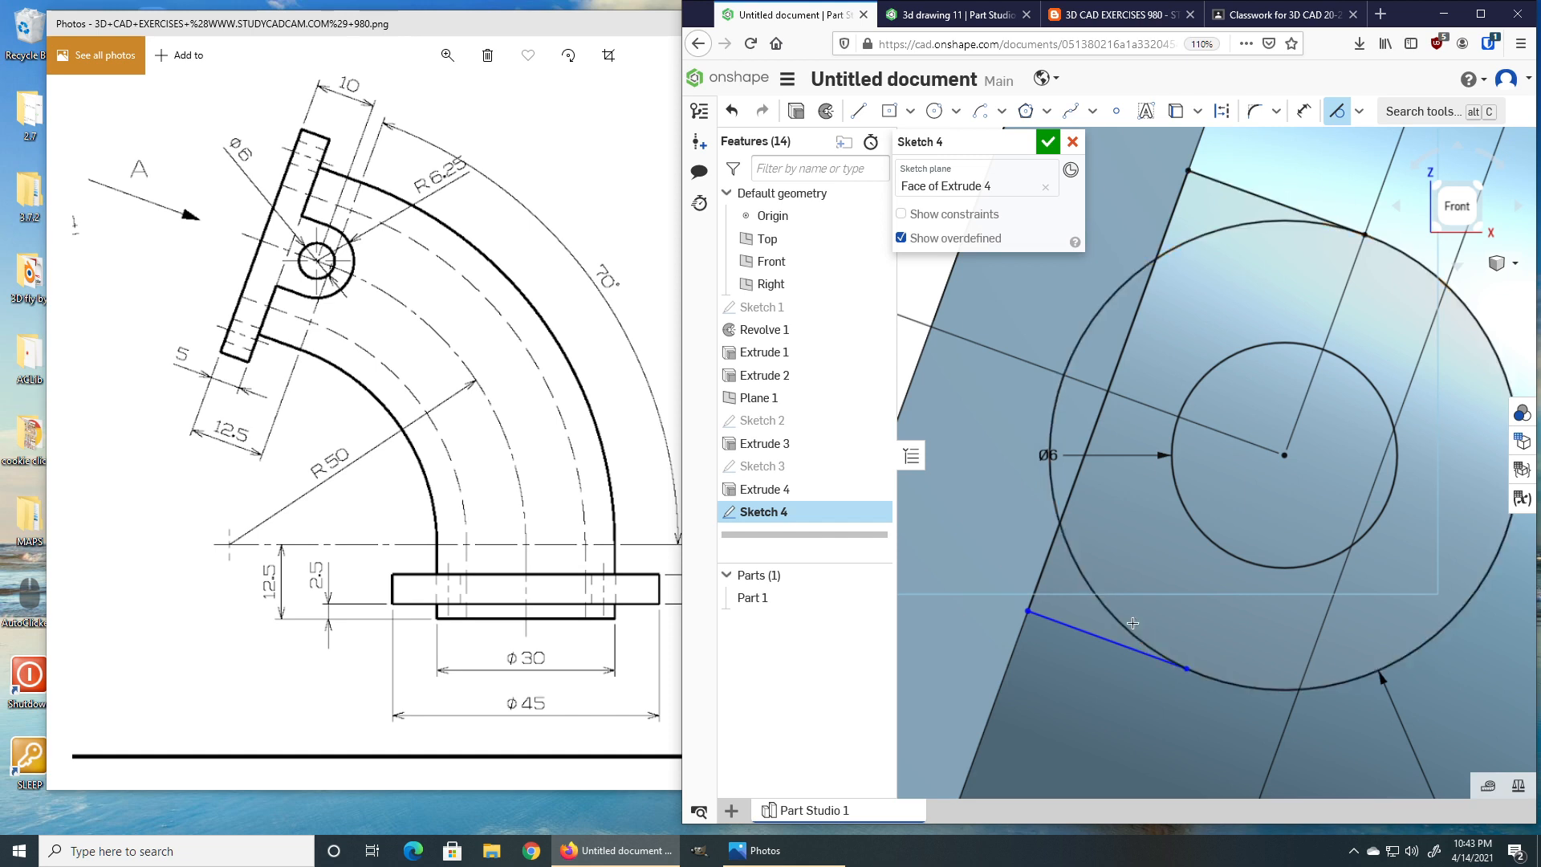
{"action": "left_click", "coordinate": [1115, 645]}
{"action": "left_click", "coordinate": [1118, 624]}
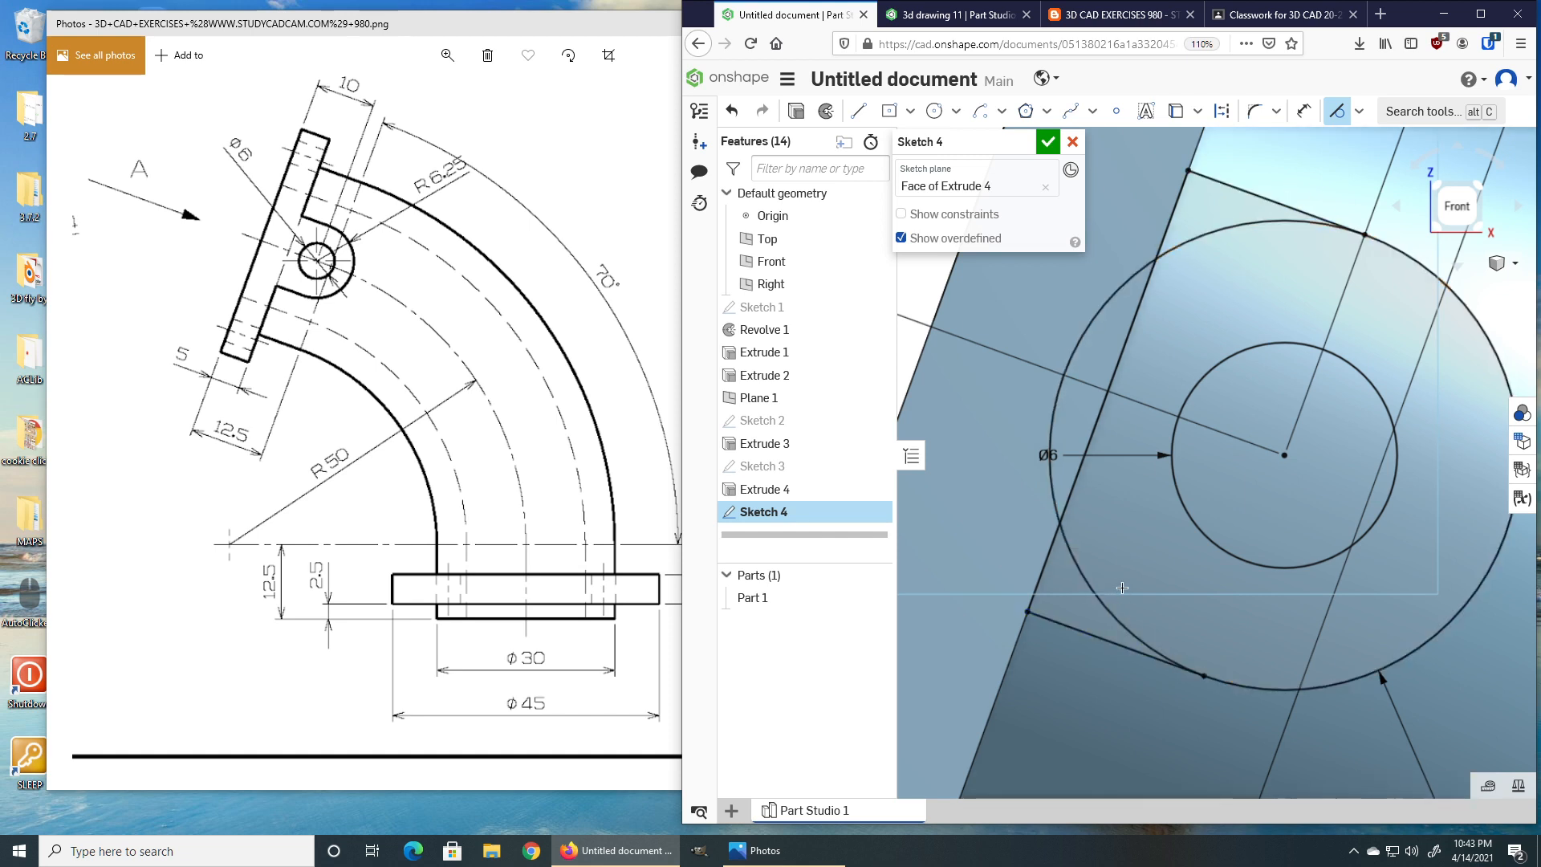
Trim the unwanted arcs of the outer circle between the side lines and the flange, then finish the sketch.
{"action": "key", "text": "Escape"}
{"action": "key", "text": "m"}
{"action": "left_click", "coordinate": [1051, 421]}
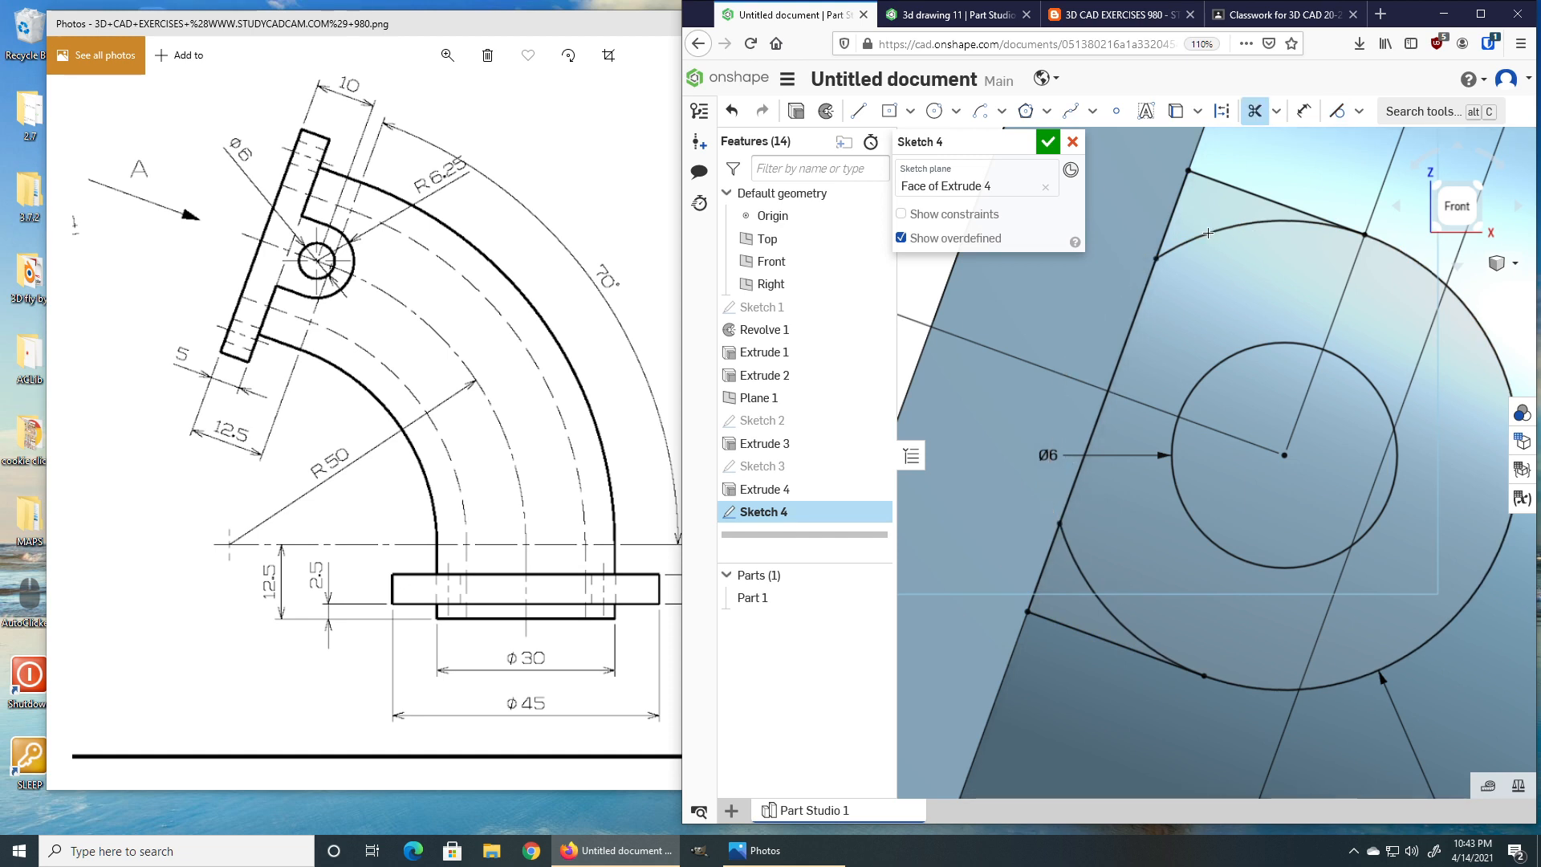
{"action": "left_click", "coordinate": [1178, 260]}
{"action": "left_click", "coordinate": [1073, 562]}
{"action": "key", "text": "Escape"}
{"action": "scroll", "coordinate": [1157, 561], "scroll_direction": "down", "scroll_amount": 5}
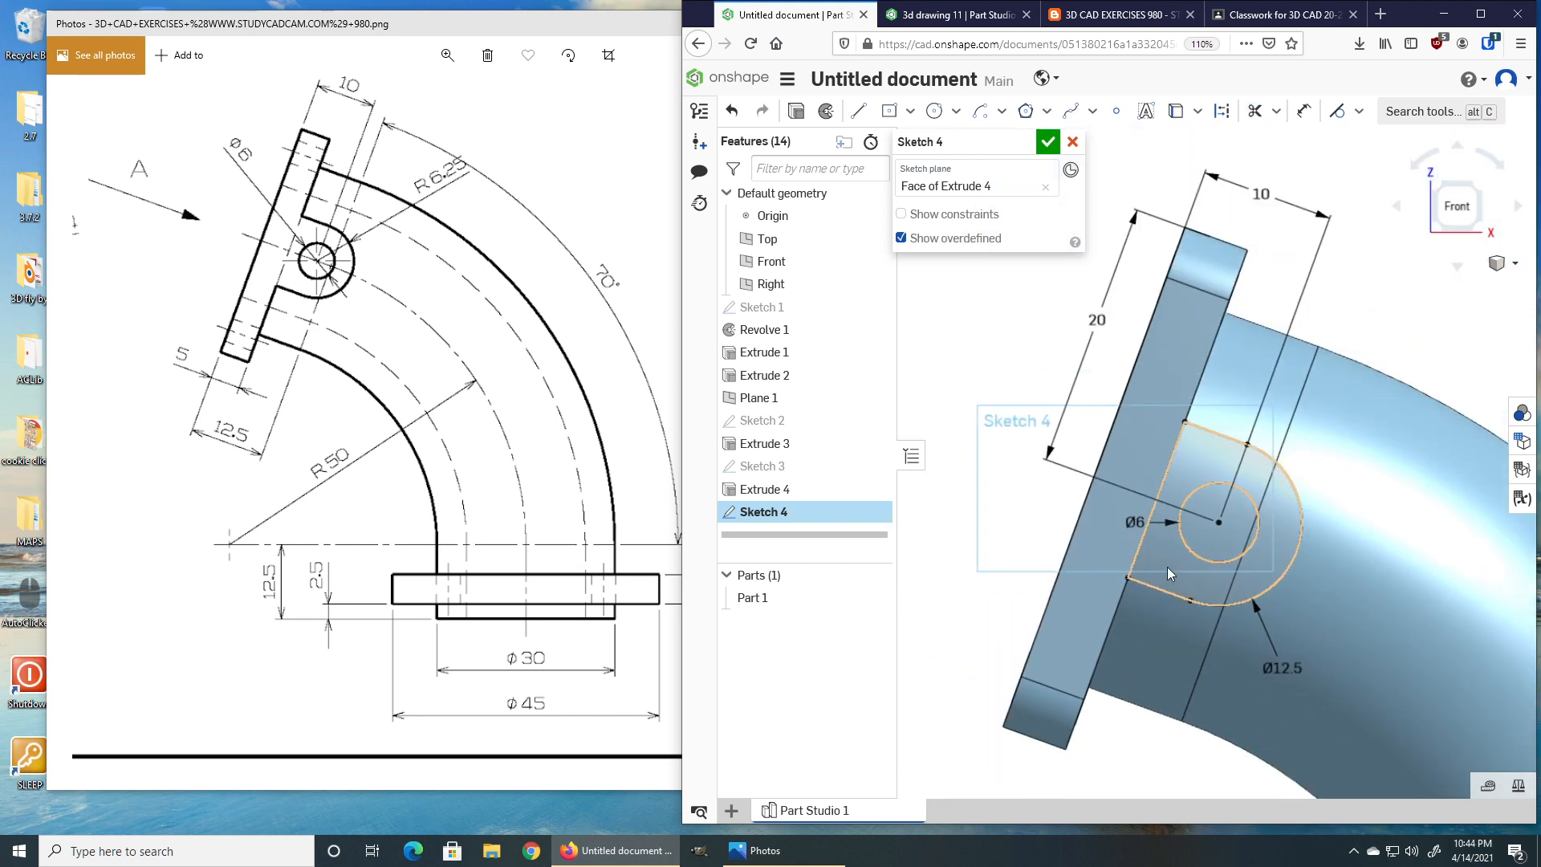
{"action": "left_click", "coordinate": [1046, 142]}
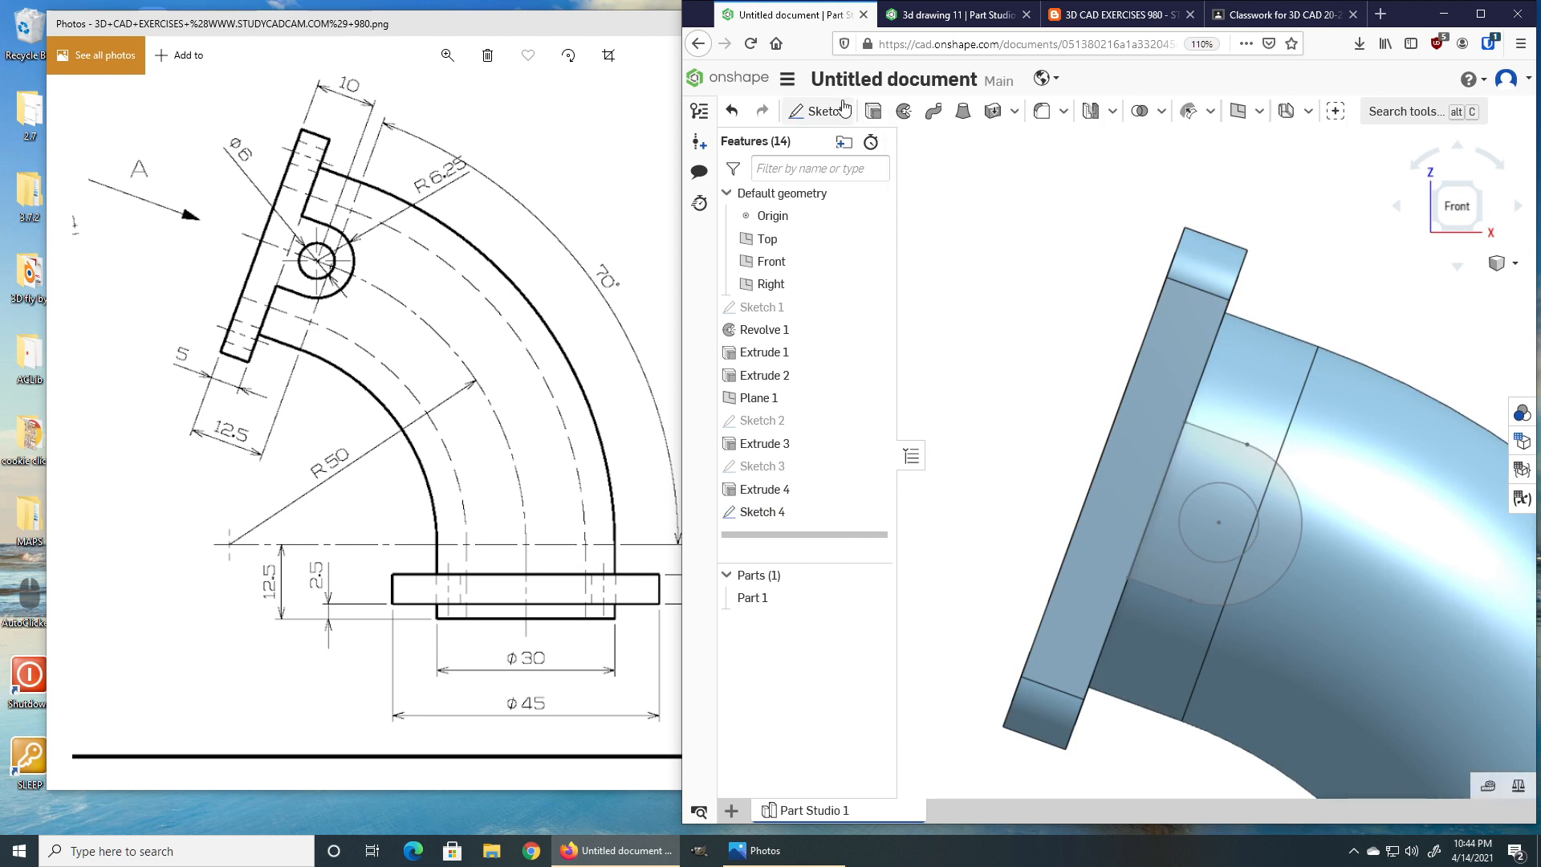
Extrude the lug profile with flipped direction up to next, adding it to the part.
{"action": "left_click", "coordinate": [873, 111]}
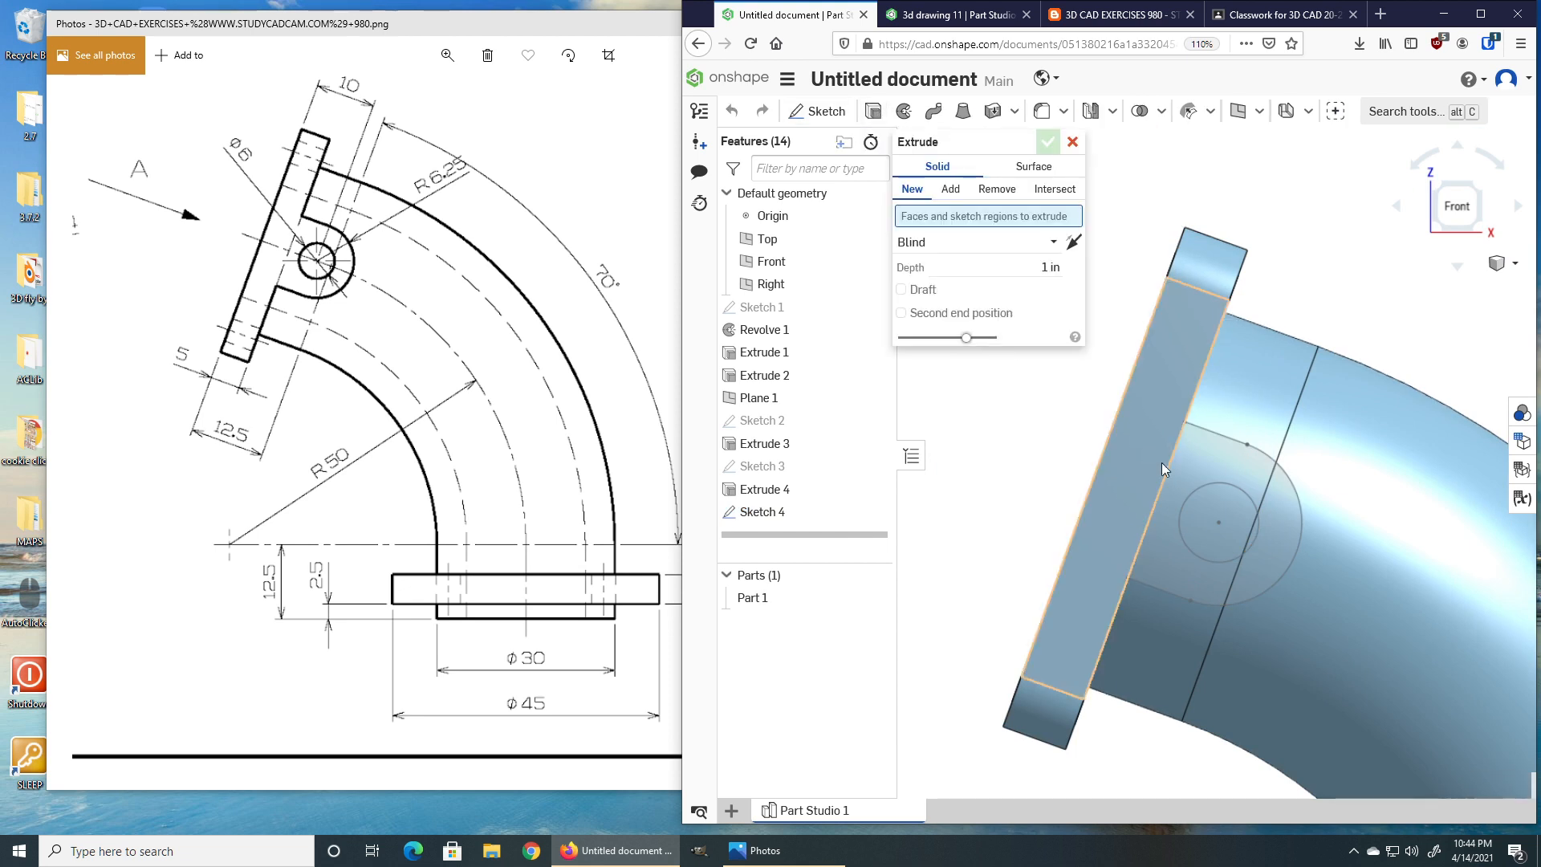
{"action": "left_click", "coordinate": [1205, 459]}
{"action": "right_click_drag", "start_coordinate": [1332, 435], "coordinate": [1303, 493]}
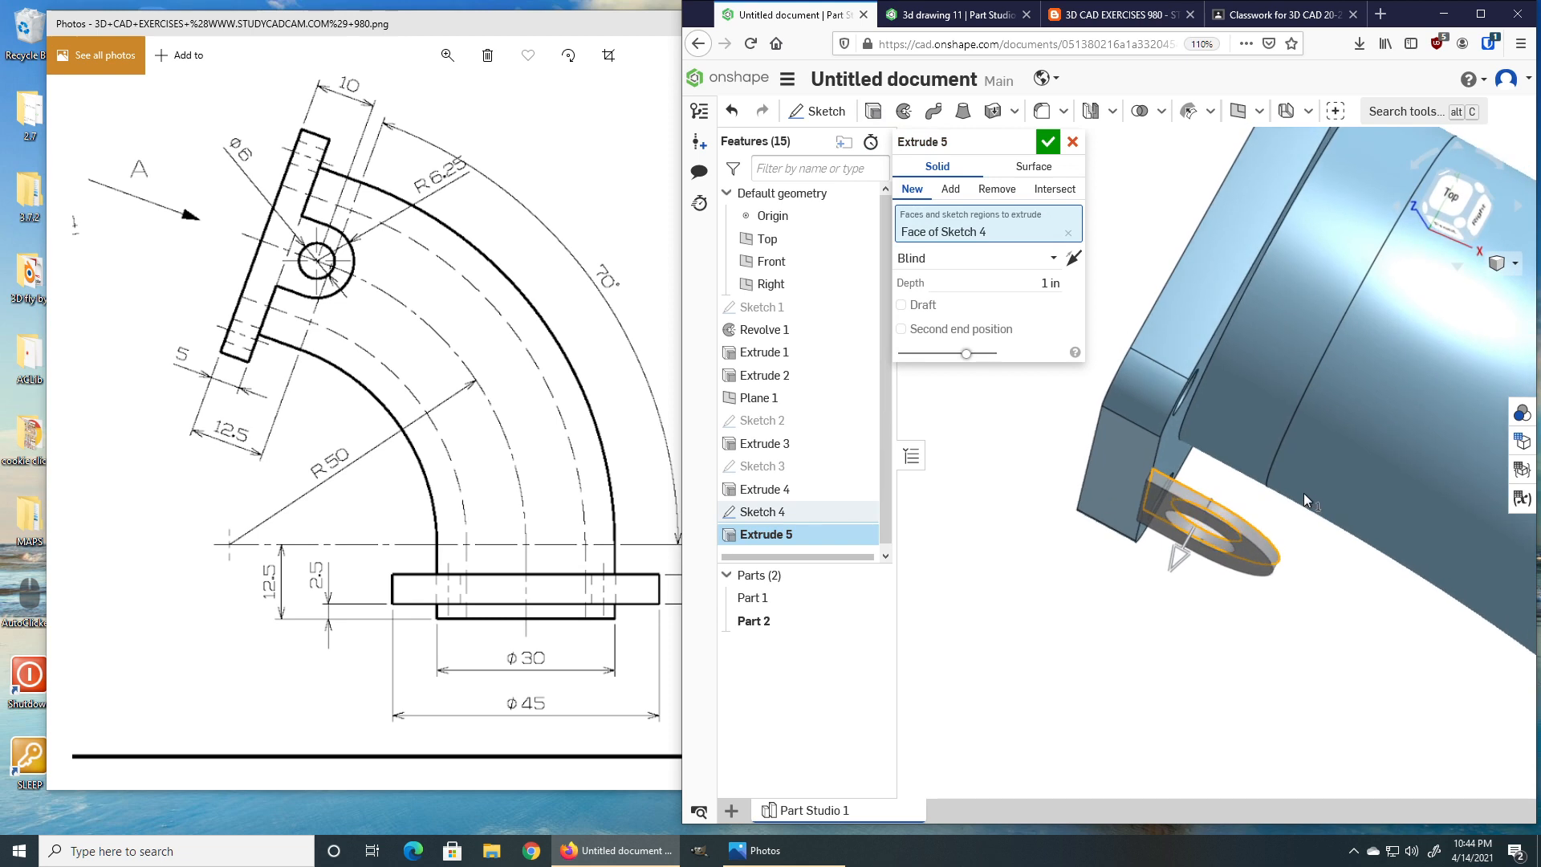
{"action": "left_click", "coordinate": [1072, 258]}
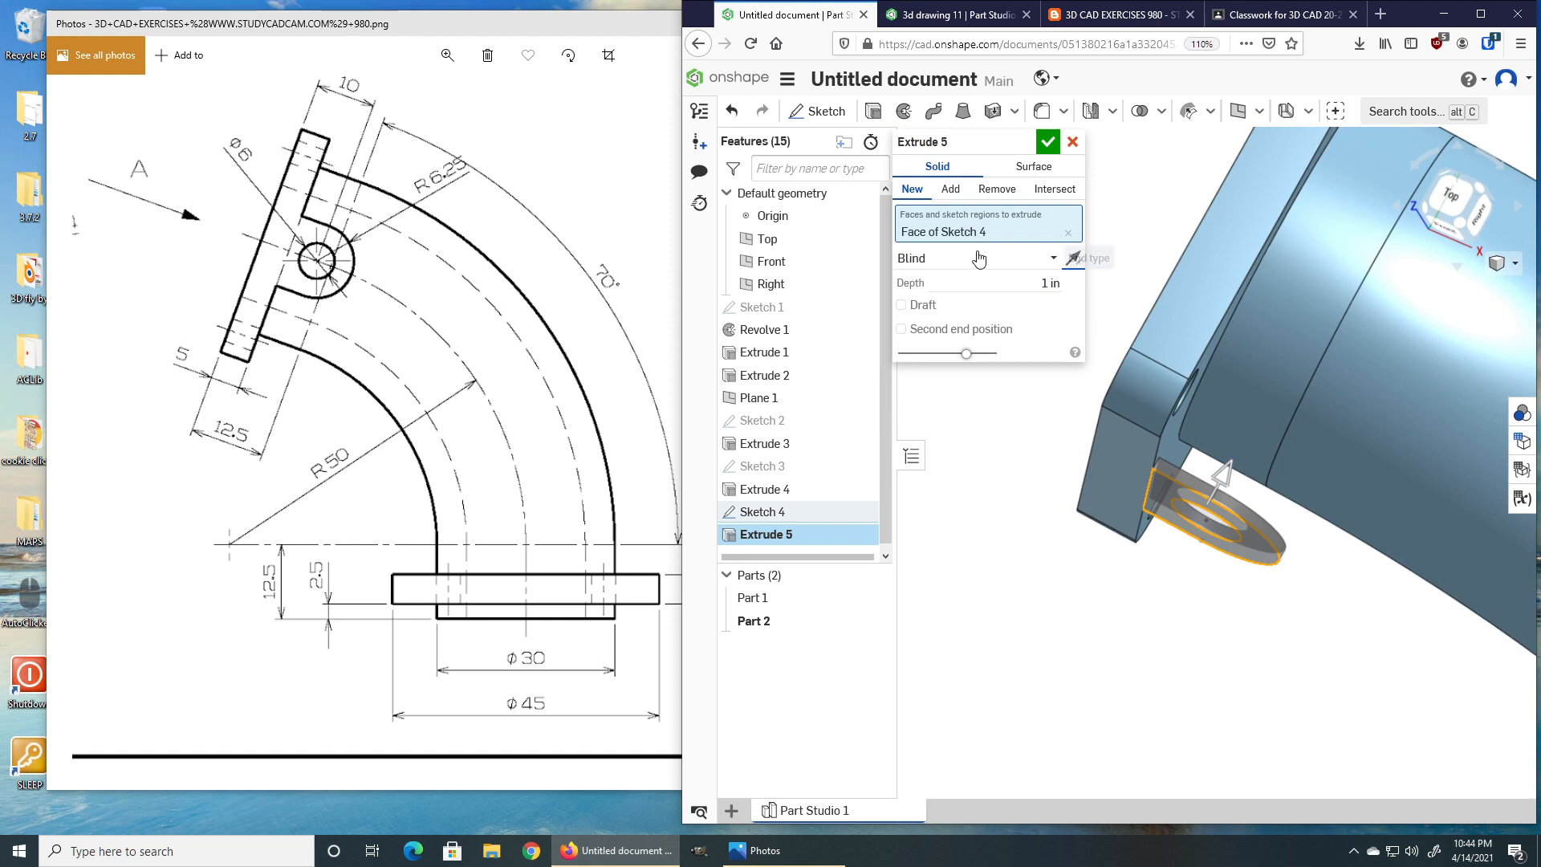
{"action": "left_click", "coordinate": [1028, 258]}
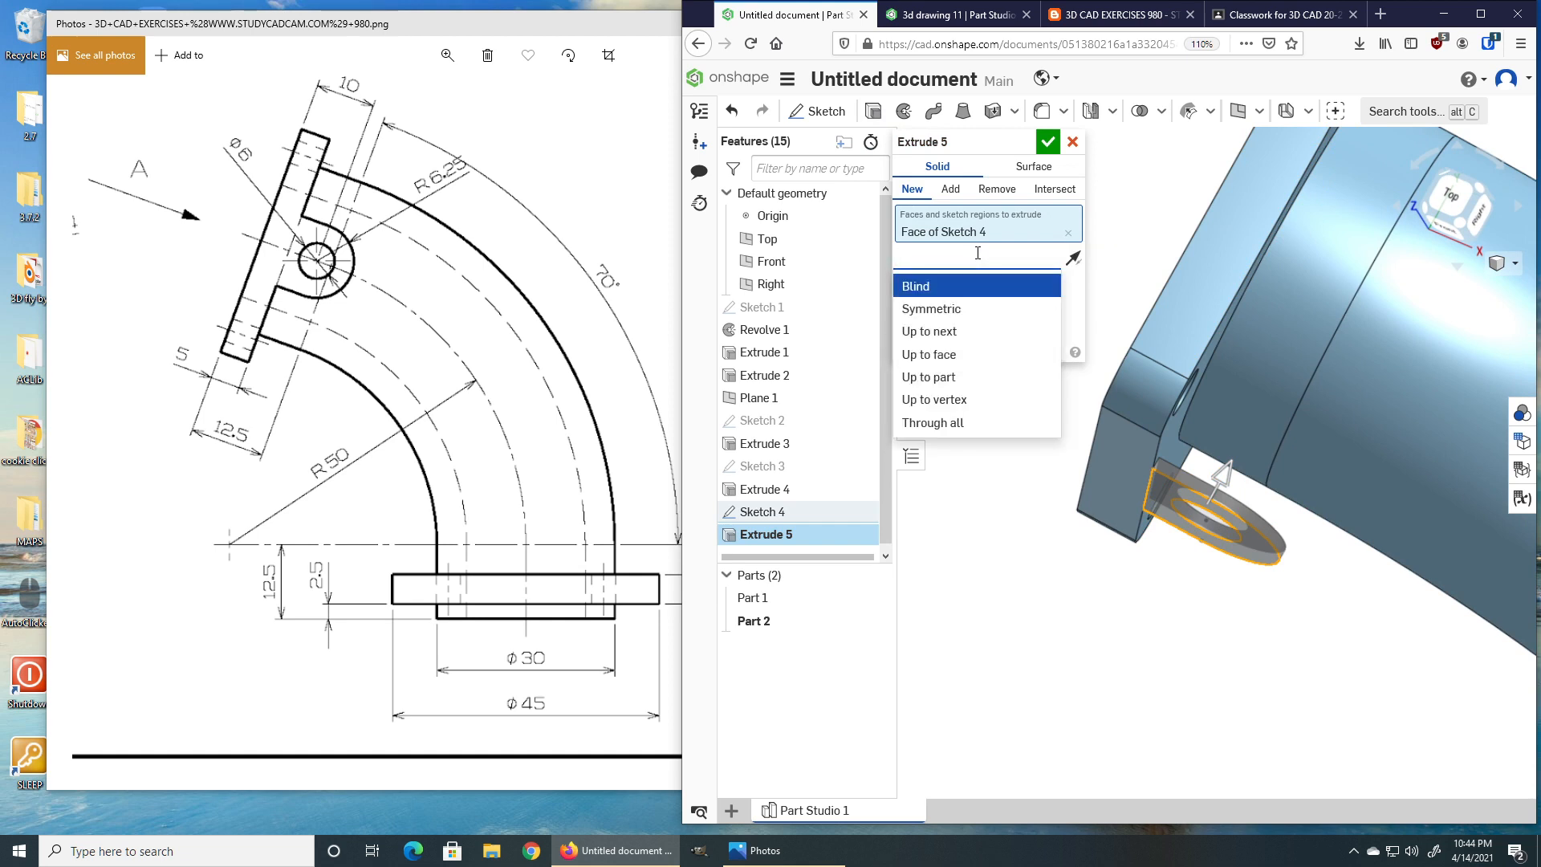
{"action": "left_click", "coordinate": [960, 341]}
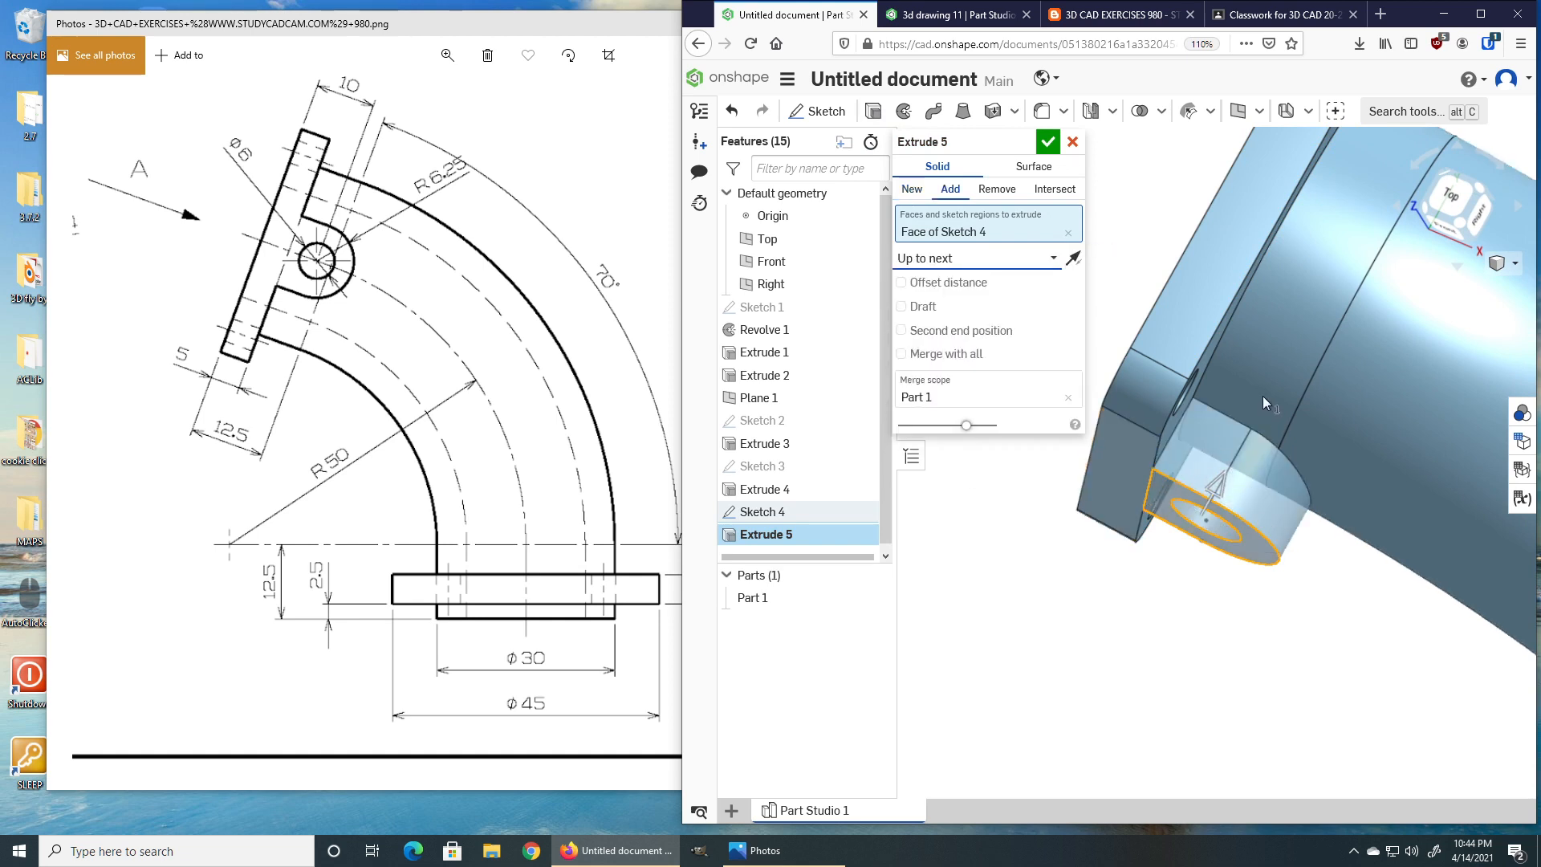
{"action": "left_click", "coordinate": [1047, 142]}
{"action": "scroll", "coordinate": [1084, 496], "scroll_direction": "down", "scroll_amount": 6}
{"action": "right_click_drag", "start_coordinate": [1180, 539], "coordinate": [1236, 543]}
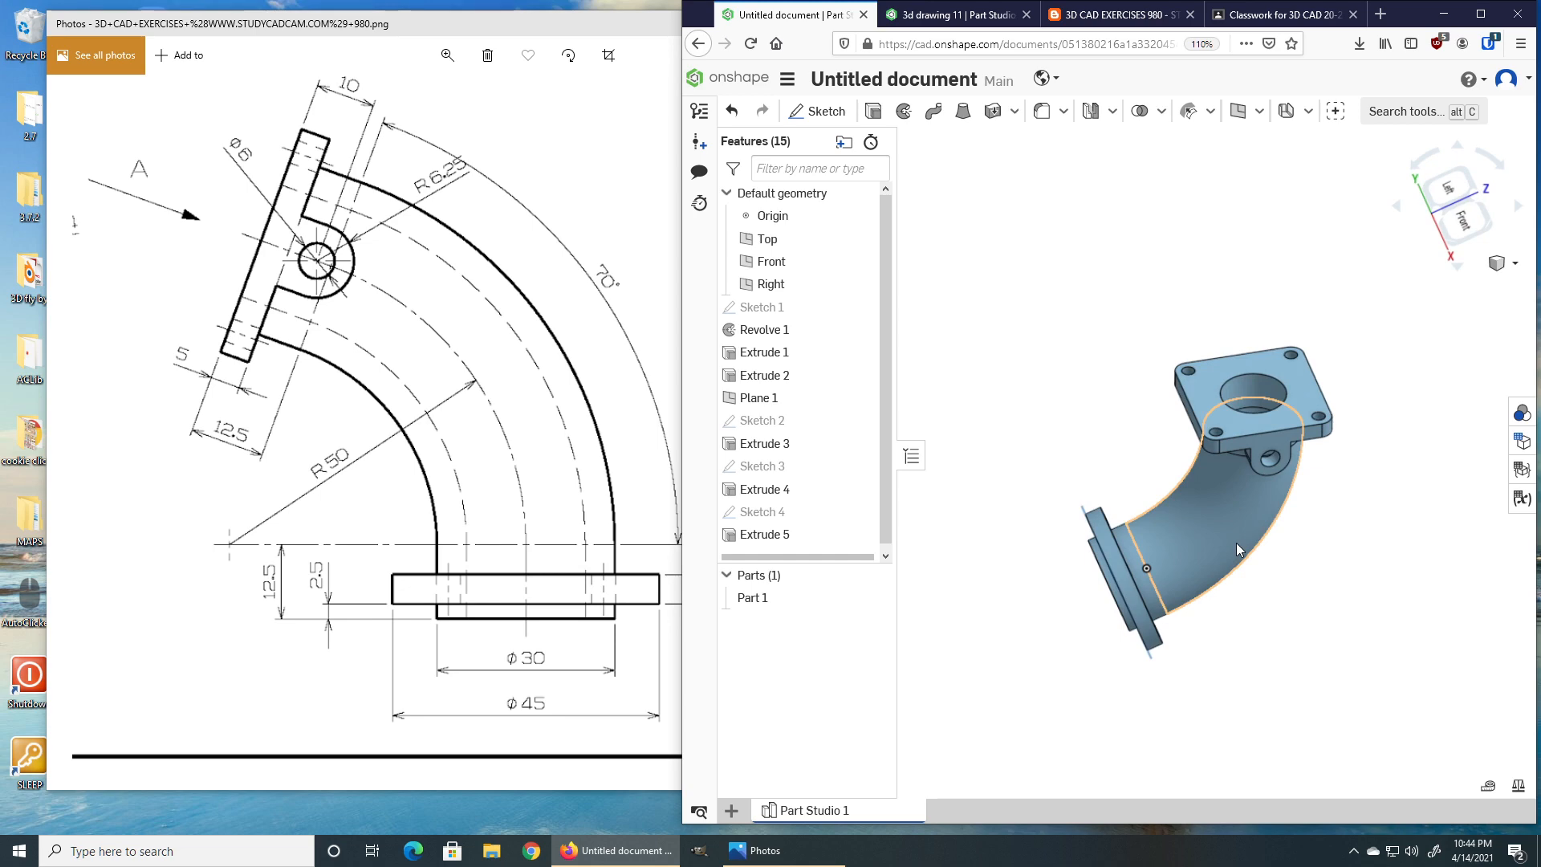